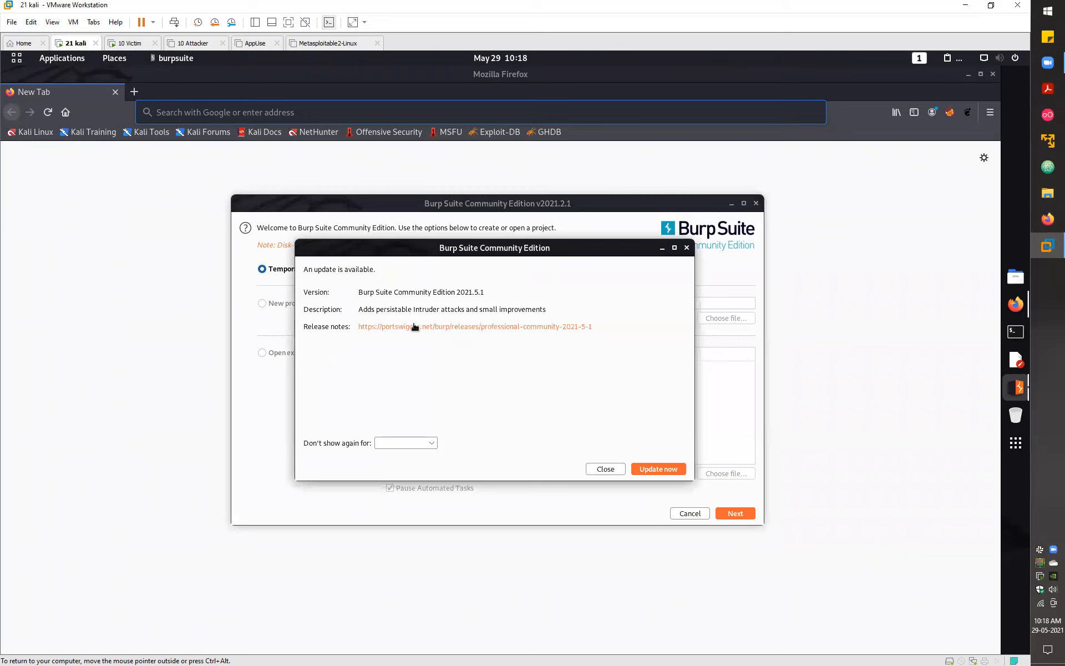
- Dismiss Burp's update notice, launch a default temporary project, then quit Burp Suite Community Edition
{"action": "left_click", "coordinate": [687, 248]}
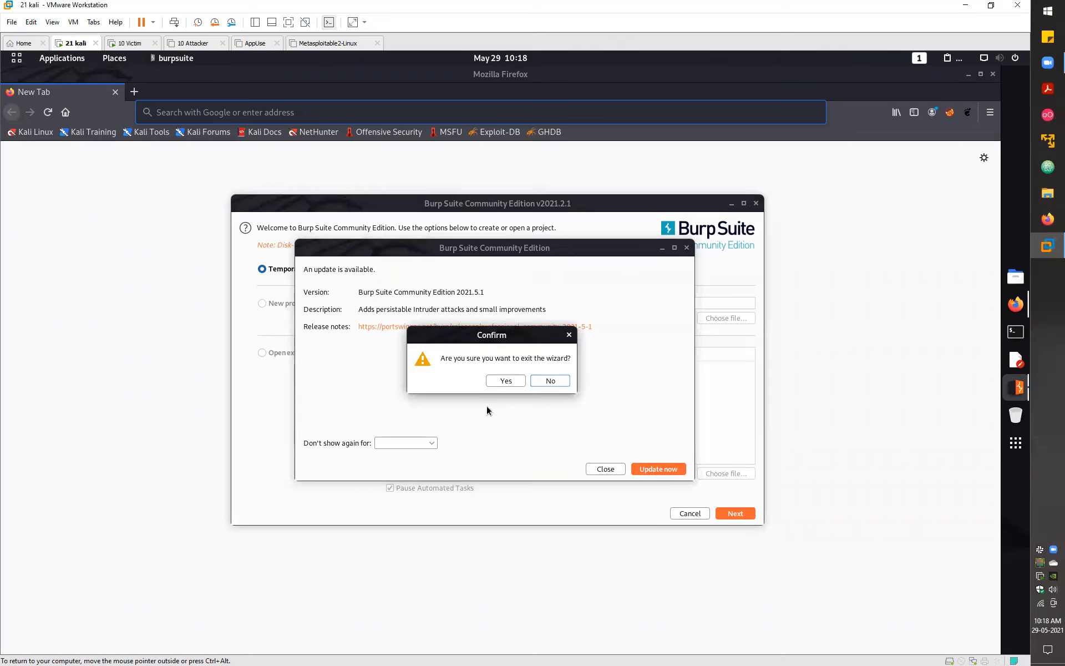
{"action": "left_click", "coordinate": [505, 380]}
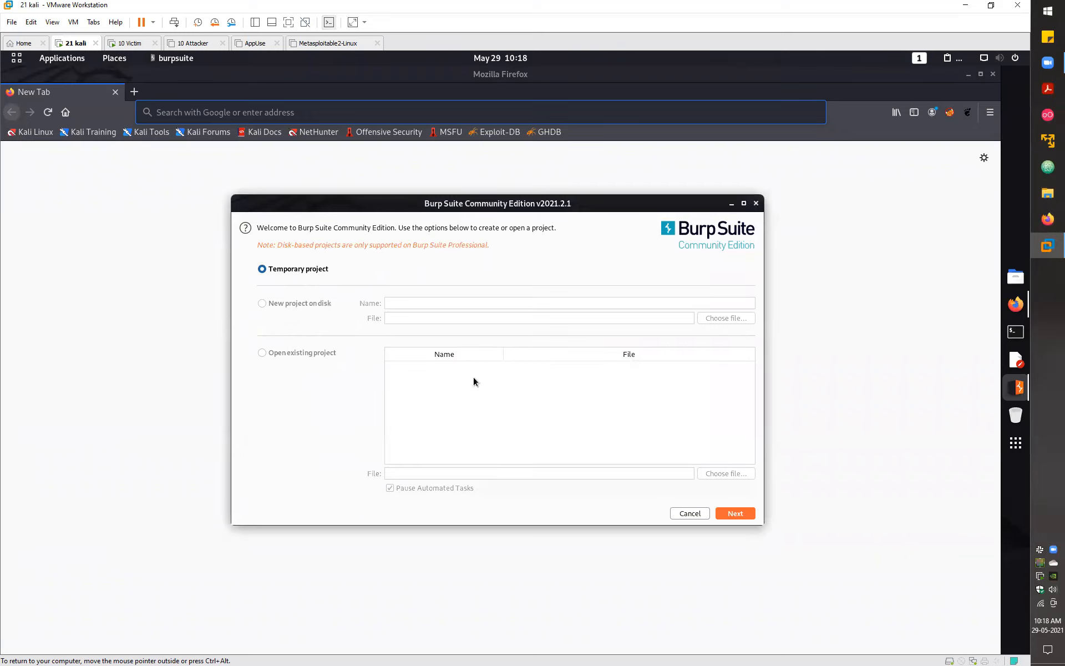
{"action": "left_click", "coordinate": [738, 514]}
{"action": "left_click", "coordinate": [731, 513]}
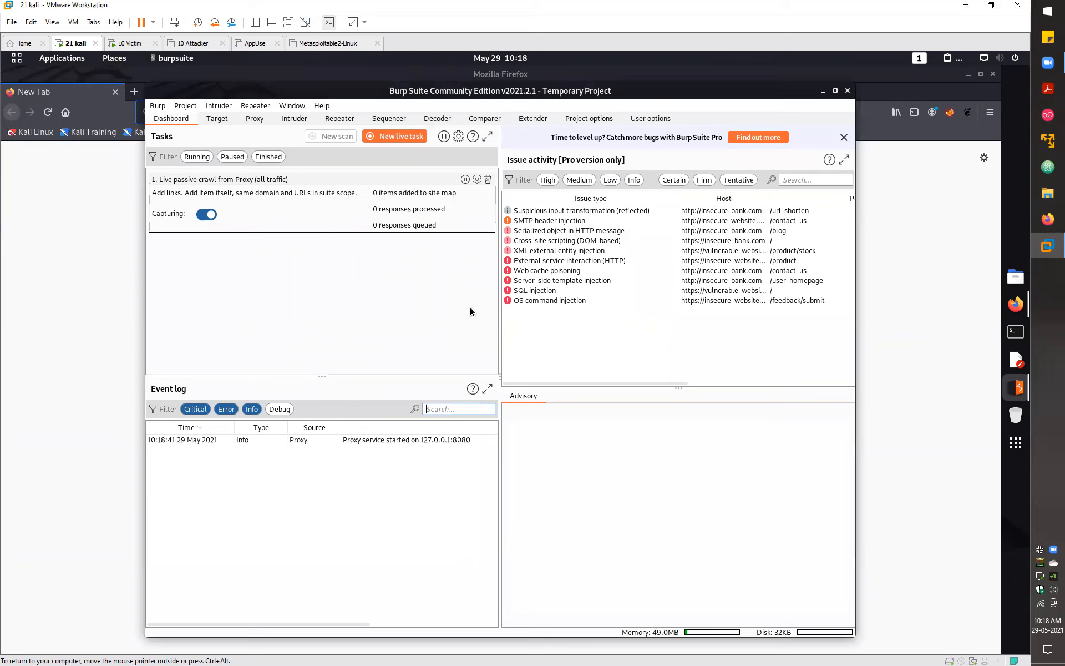
{"action": "left_click", "coordinate": [848, 90]}
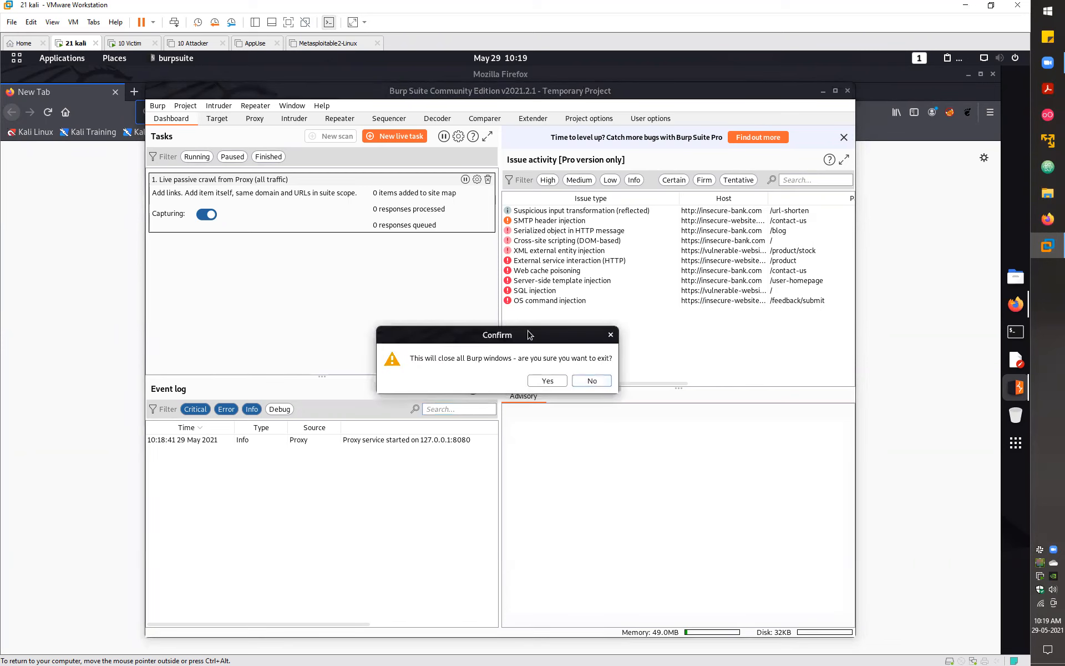
{"action": "left_click", "coordinate": [550, 379]}
- Search Google for 'burp suite' and reach the latest PortSwigger release download page
{"action": "left_click", "coordinate": [308, 120]}
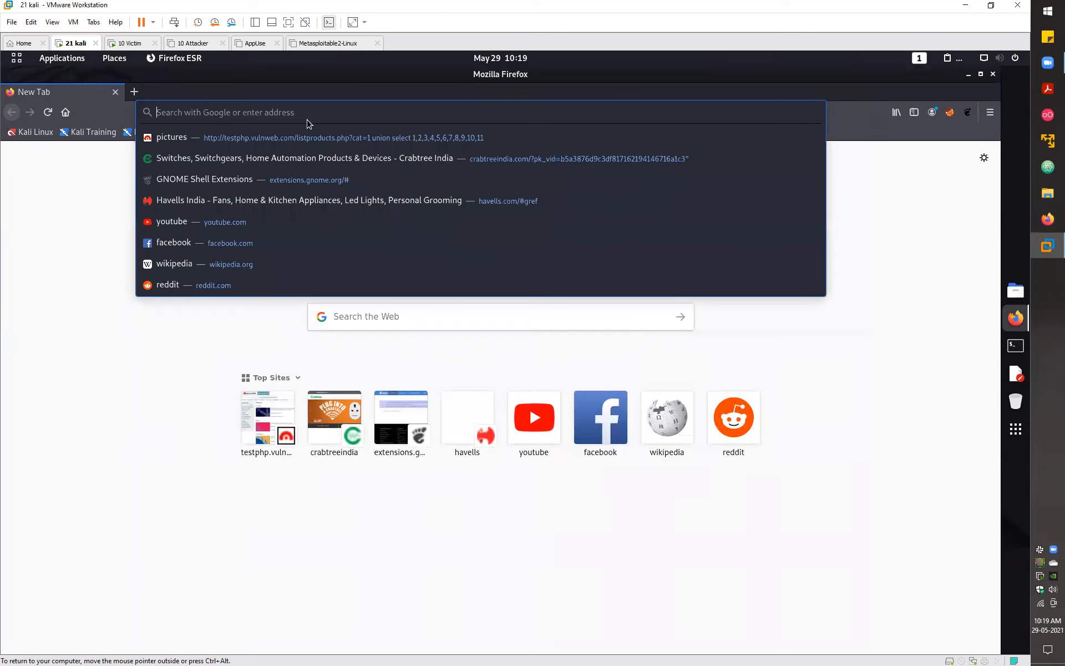
{"action": "type", "text": "burp"}
{"action": "key", "text": "BackSpace"}
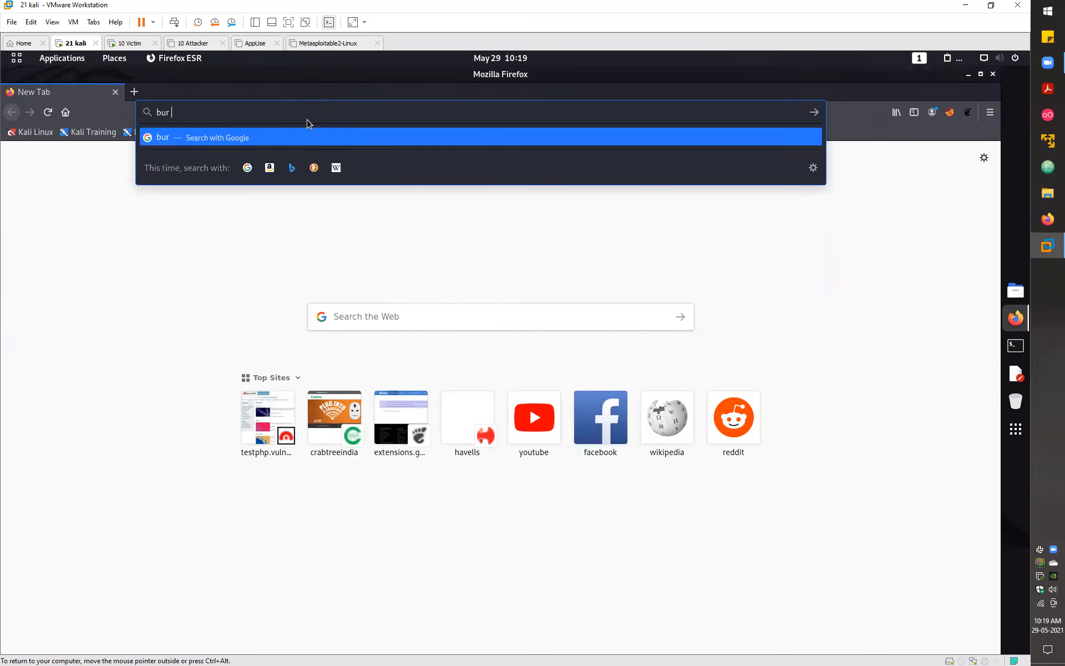
{"action": "type", "text": "p suite"}
{"action": "key", "text": "Return"}
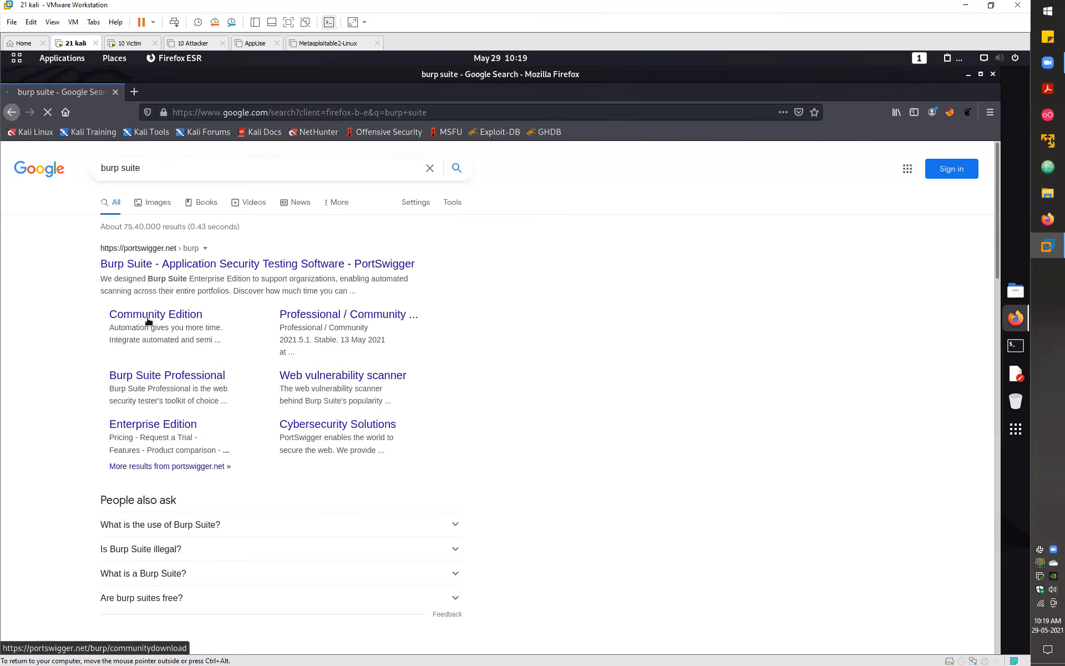
{"action": "left_click", "coordinate": [148, 321]}
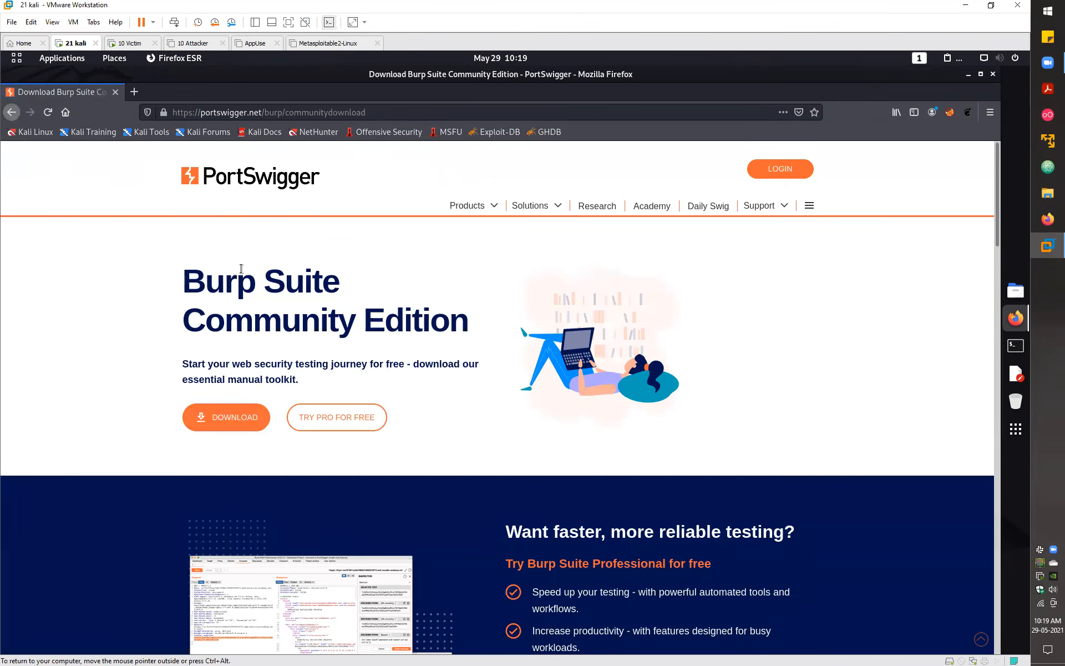
{"action": "left_click", "coordinate": [215, 415]}
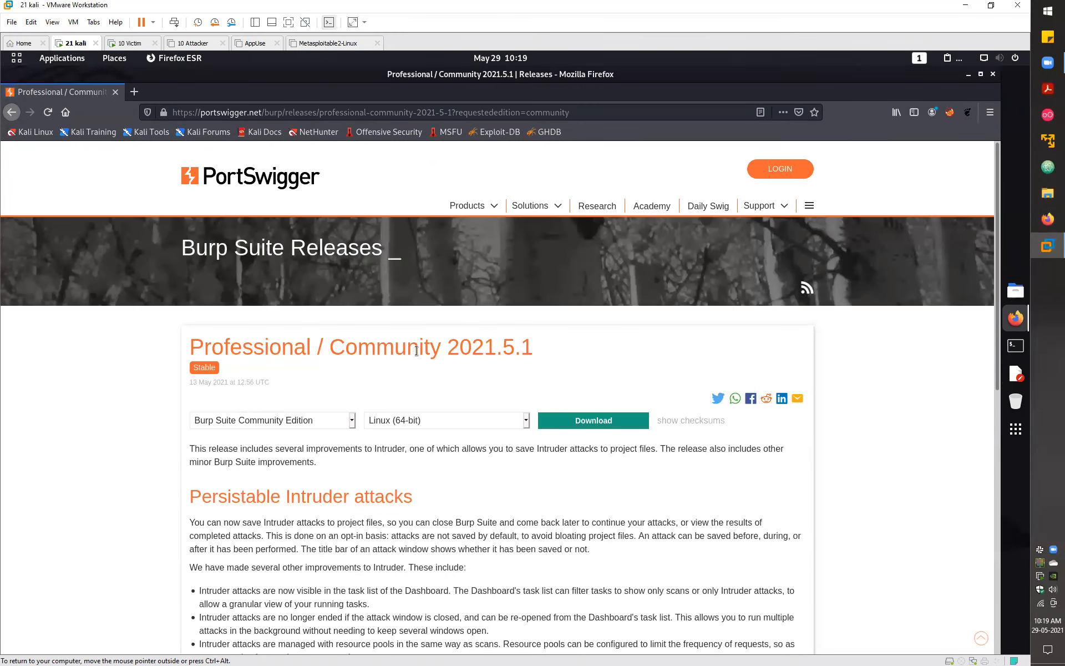
- Download and save the Burp Suite Professional 2021.5.1 JAR file
{"action": "left_click_drag", "start_coordinate": [295, 347], "coordinate": [192, 344]}
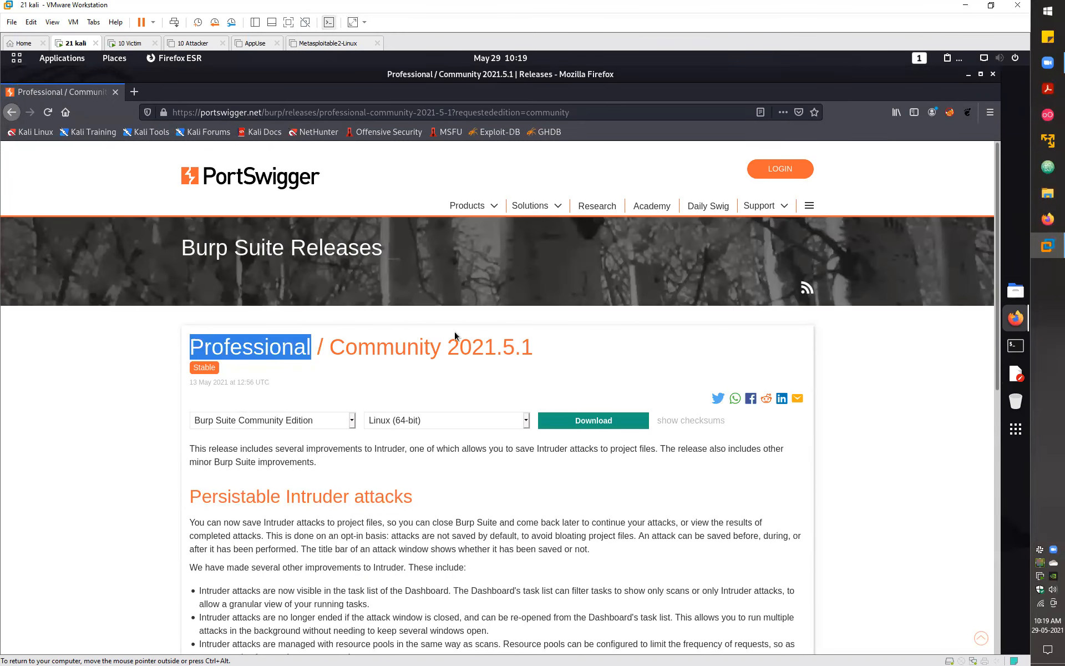
{"action": "left_click_drag", "start_coordinate": [332, 345], "coordinate": [440, 347]}
{"action": "left_click", "coordinate": [328, 462]}
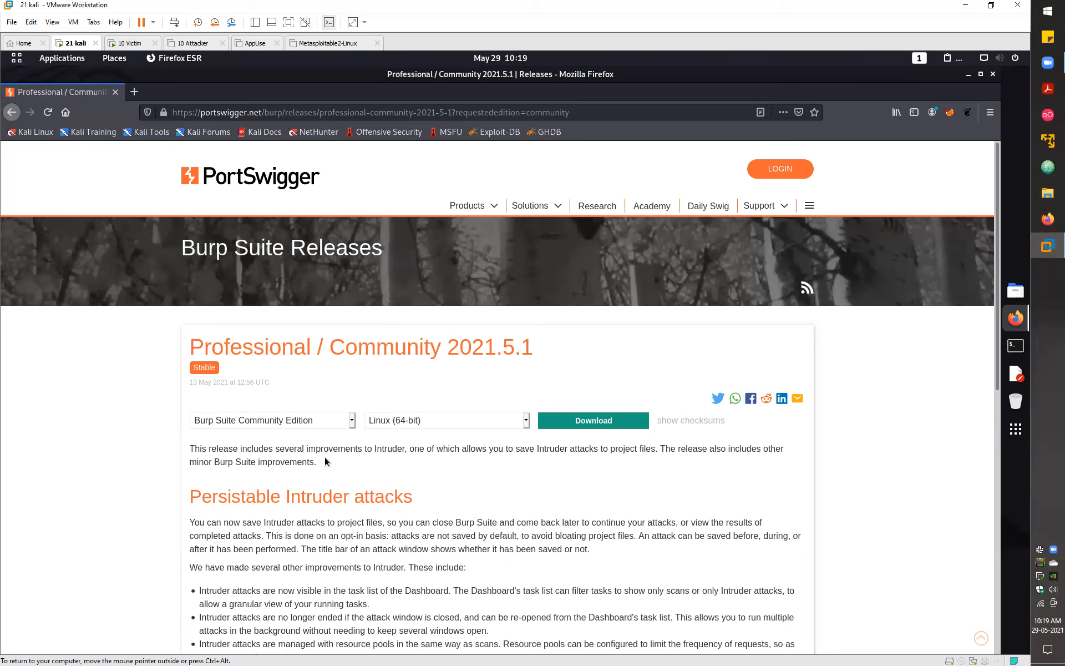
{"action": "left_click", "coordinate": [349, 424]}
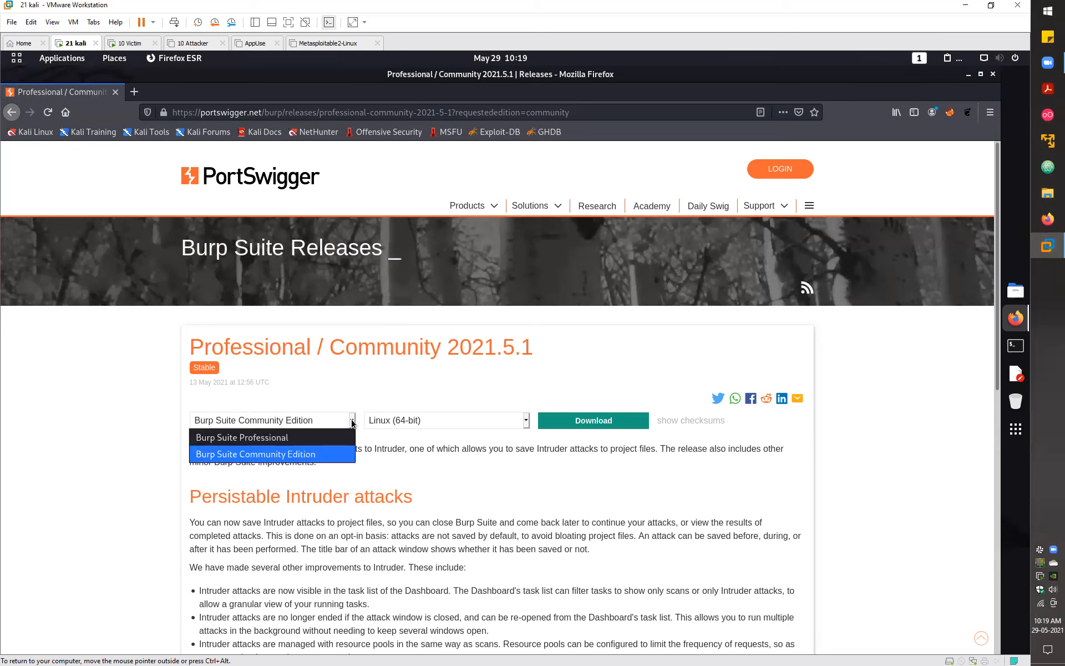
{"action": "left_click", "coordinate": [284, 438]}
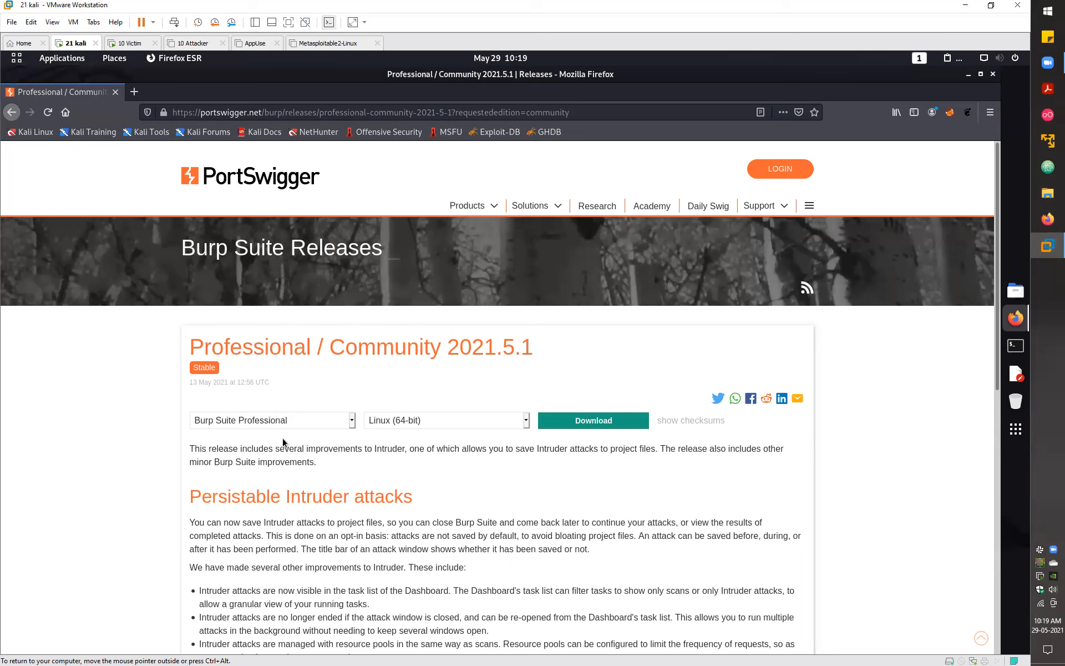
{"action": "left_click", "coordinate": [481, 425]}
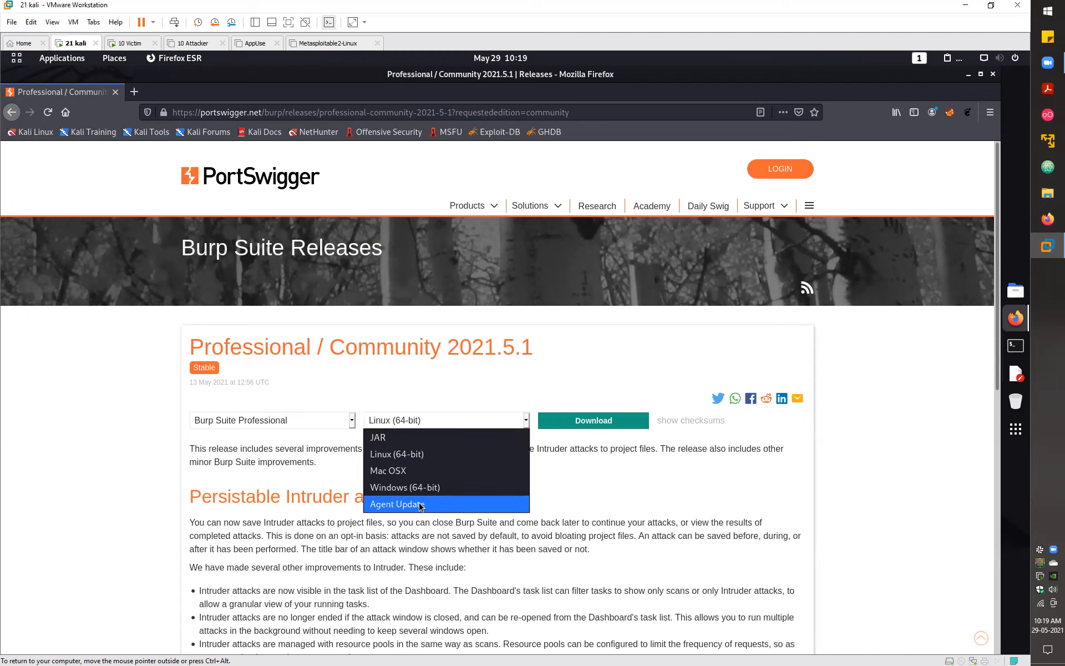
{"action": "left_click", "coordinate": [438, 442]}
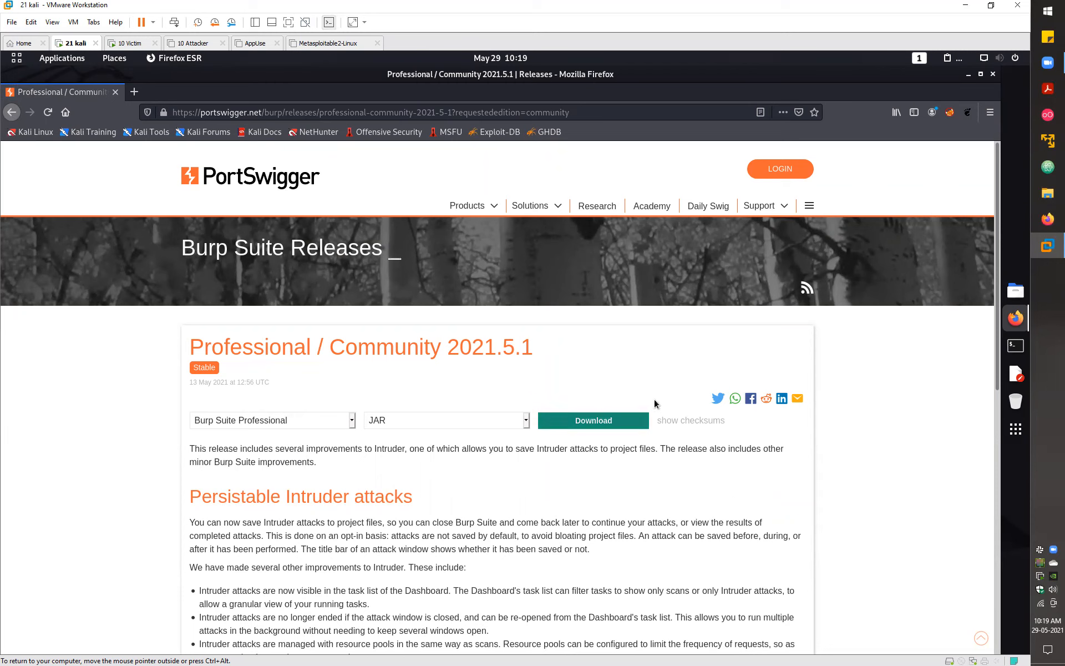
{"action": "left_click", "coordinate": [593, 423]}
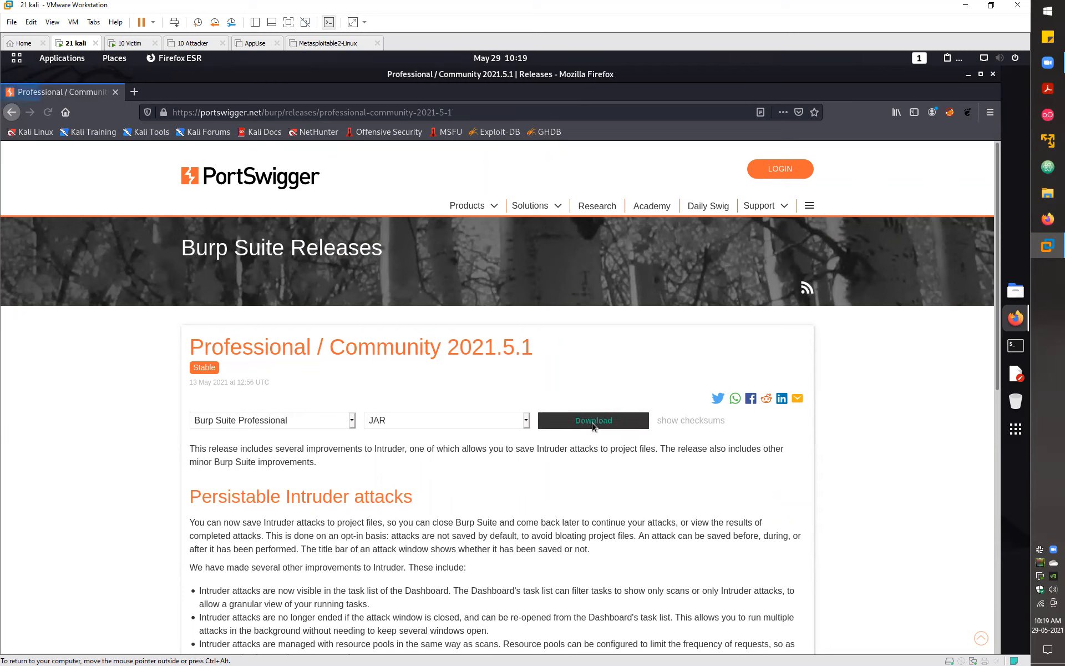
{"action": "left_click", "coordinate": [605, 437]}
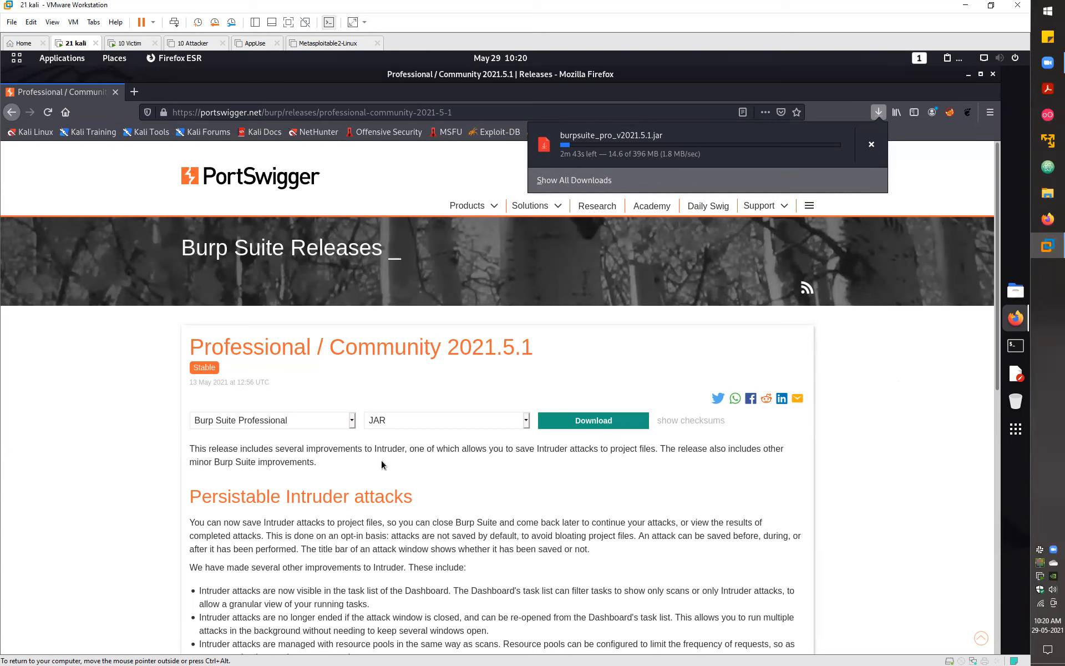
{"action": "left_click", "coordinate": [897, 381]}
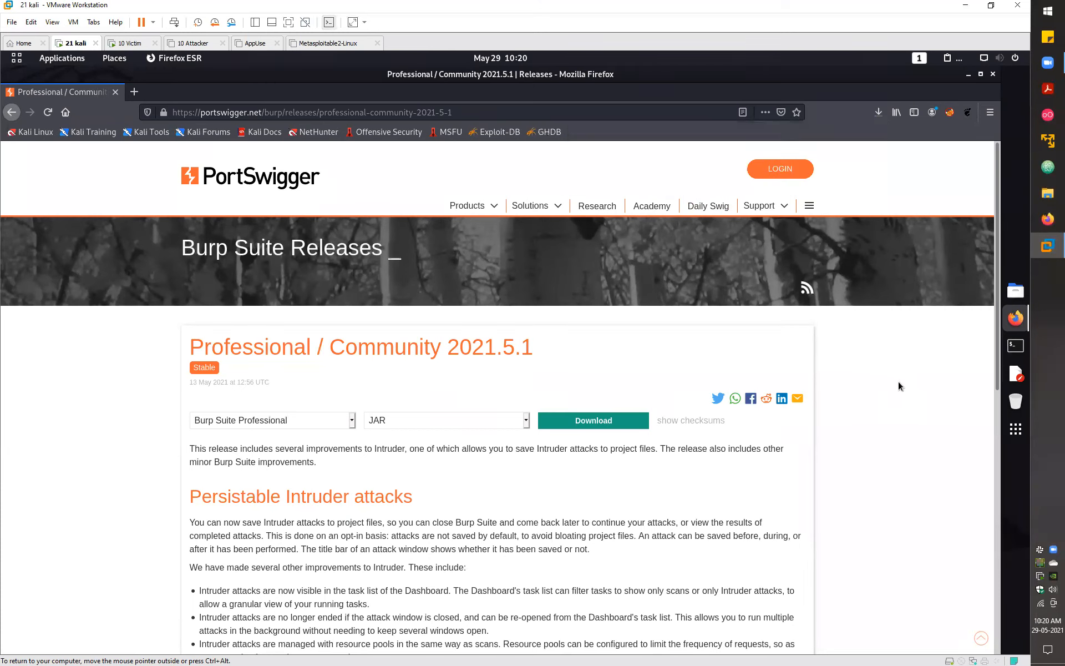
{"action": "left_click", "coordinate": [135, 92]}
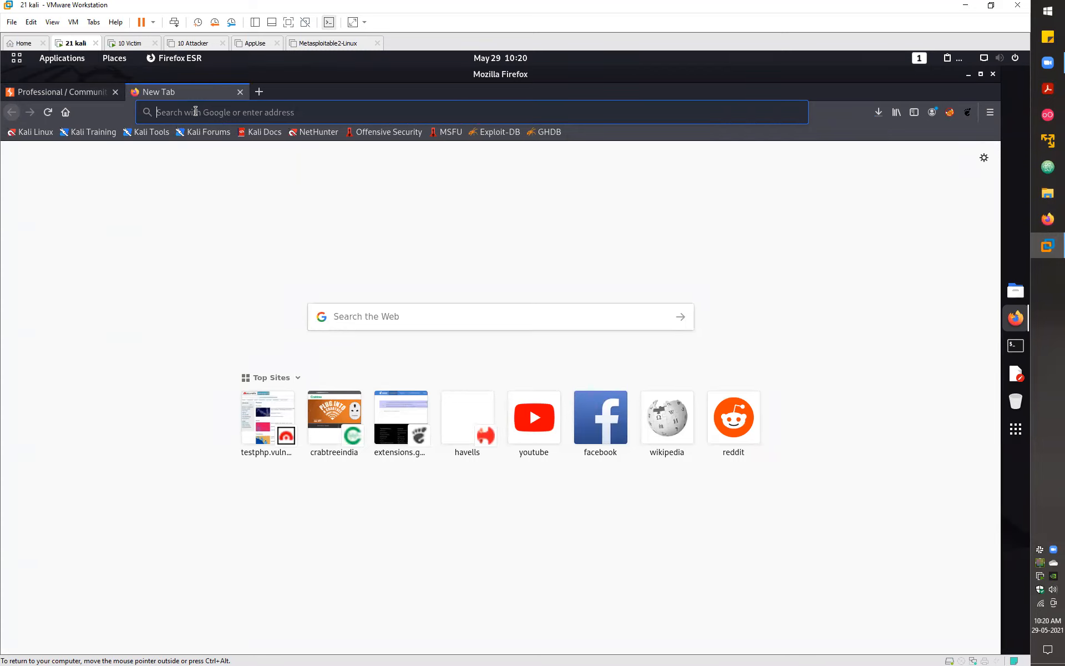
- Go to github.com/sngwn and open the Burp-Loader repository
{"action": "type", "text": "github.c"}
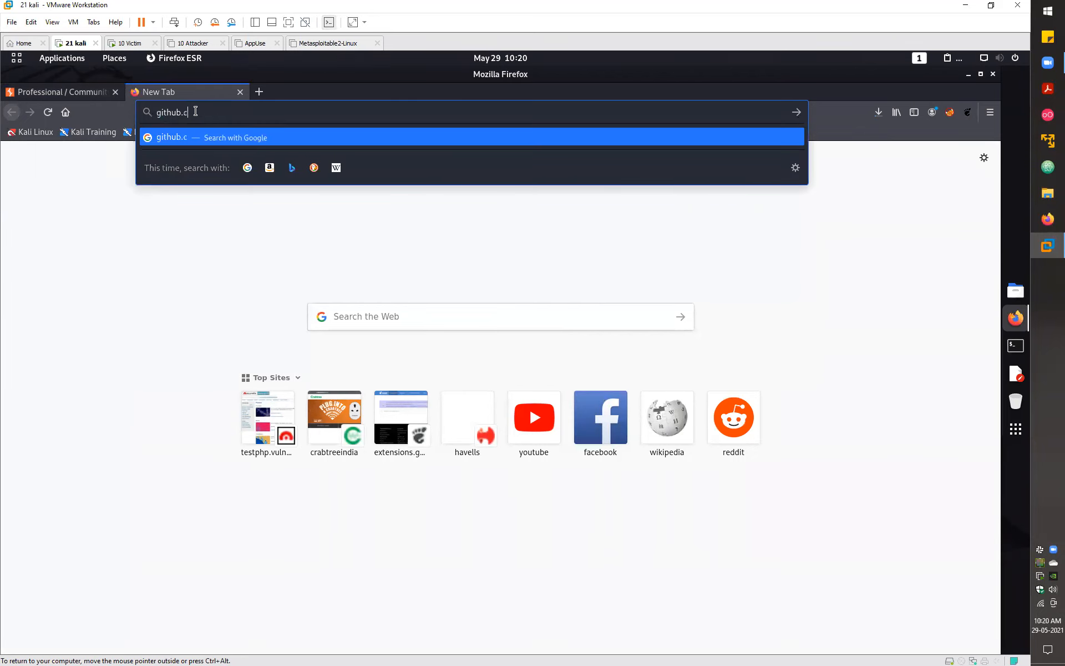
{"action": "type", "text": "om/sngwn"}
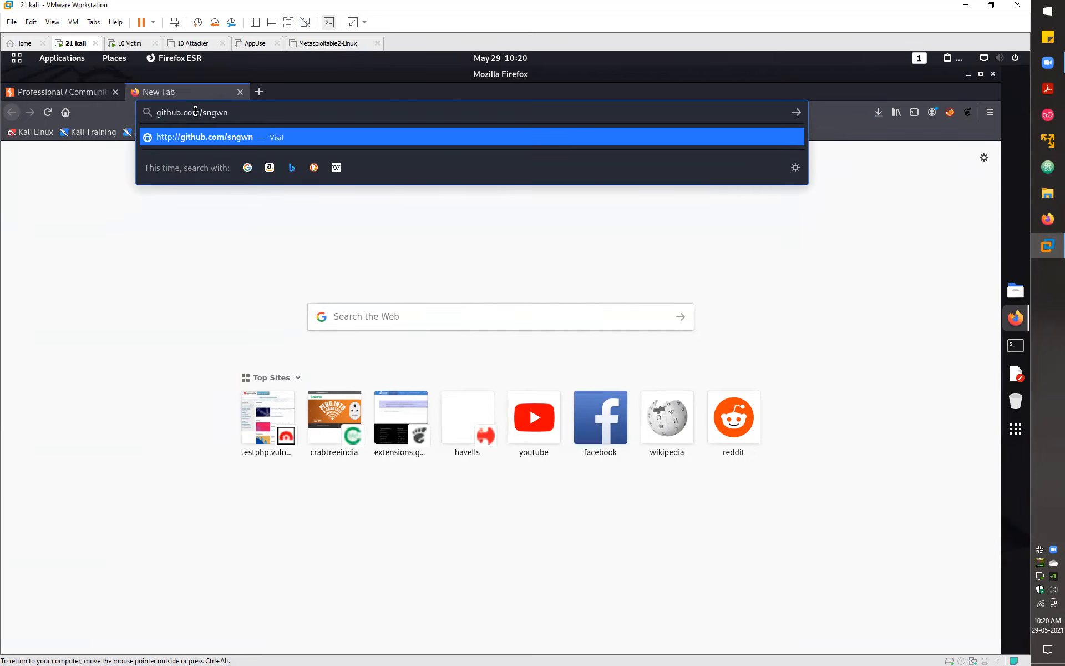
{"action": "key", "text": "Return"}
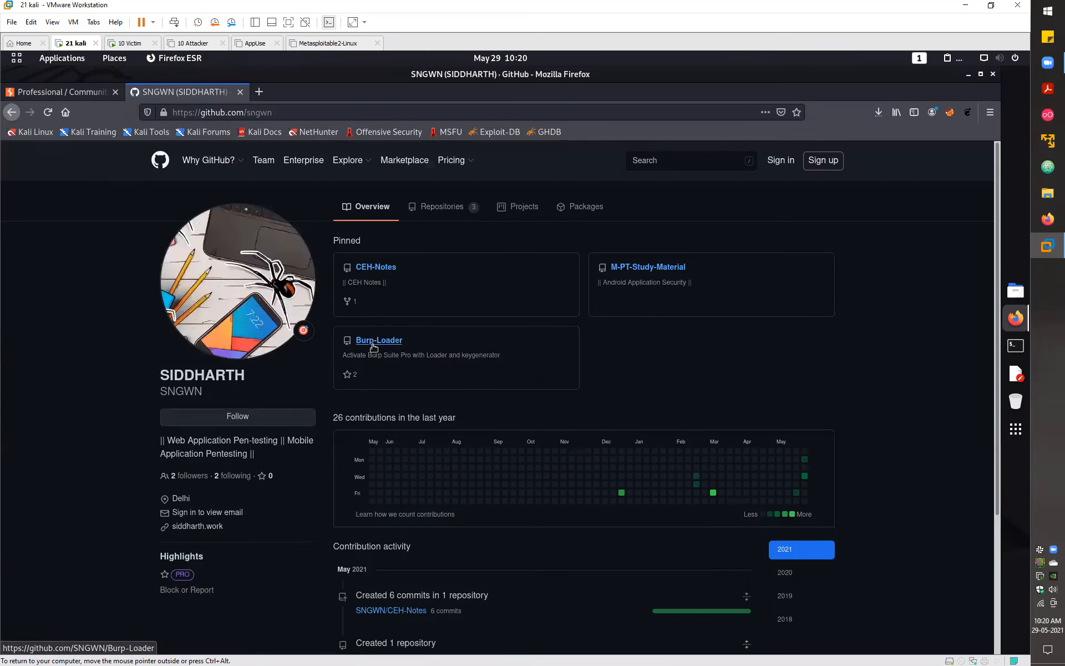
{"action": "left_click", "coordinate": [373, 346]}
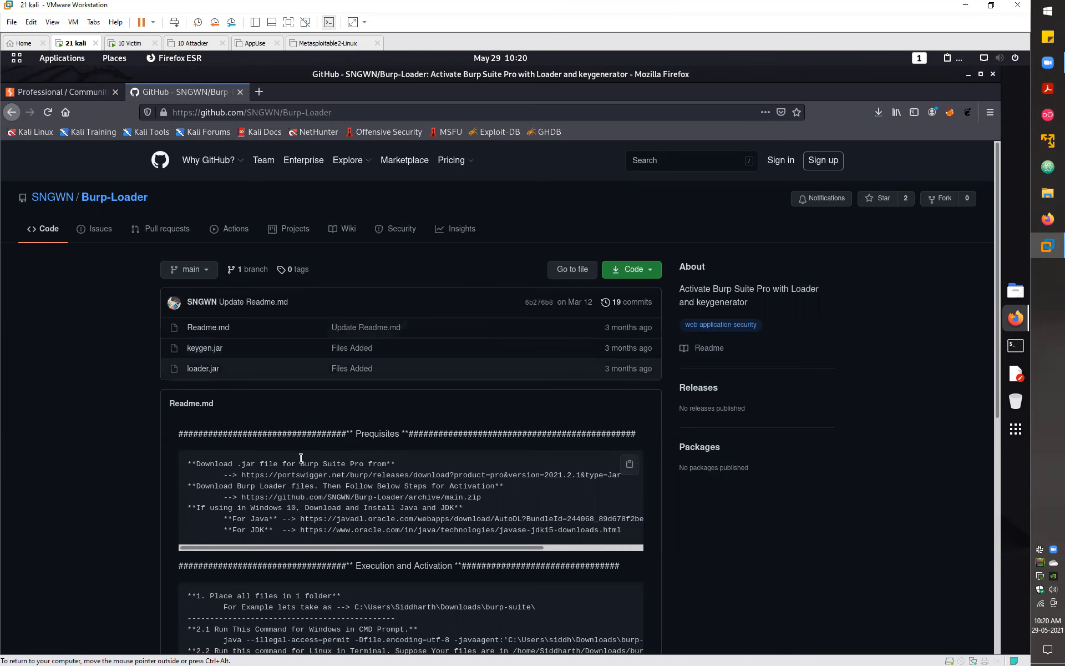
{"action": "scroll", "coordinate": [312, 420], "scroll_direction": "down", "scroll_amount": 3}
{"action": "scroll", "coordinate": [311, 423], "scroll_direction": "down", "scroll_amount": 10}
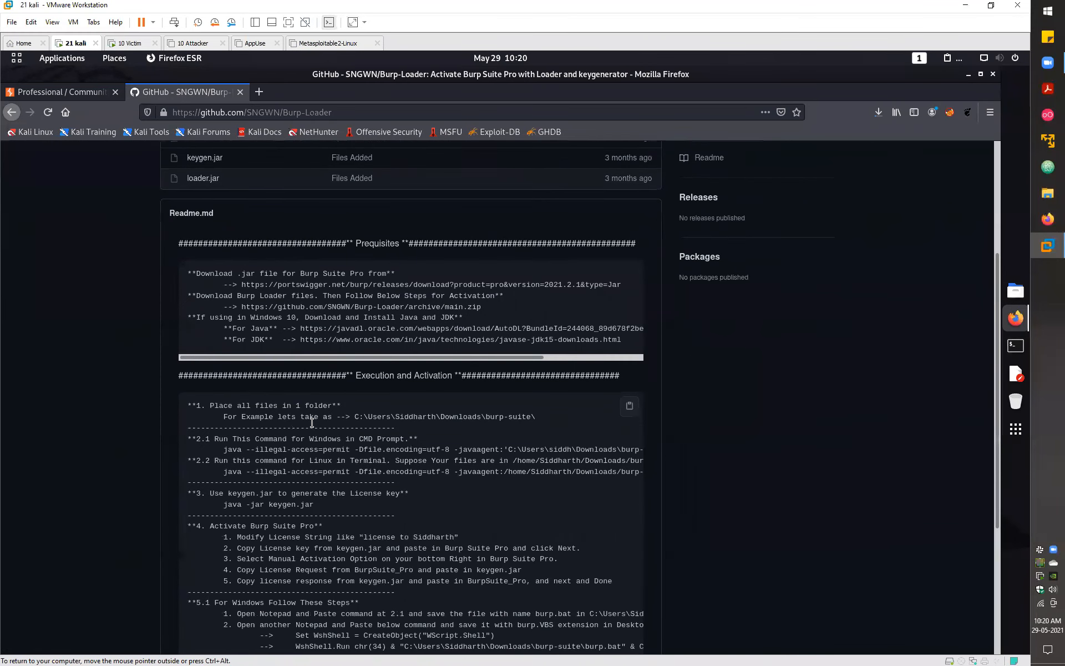
{"action": "scroll", "coordinate": [230, 258], "scroll_direction": "up", "scroll_amount": 4}
{"action": "scroll", "coordinate": [230, 268], "scroll_direction": "up", "scroll_amount": 5}
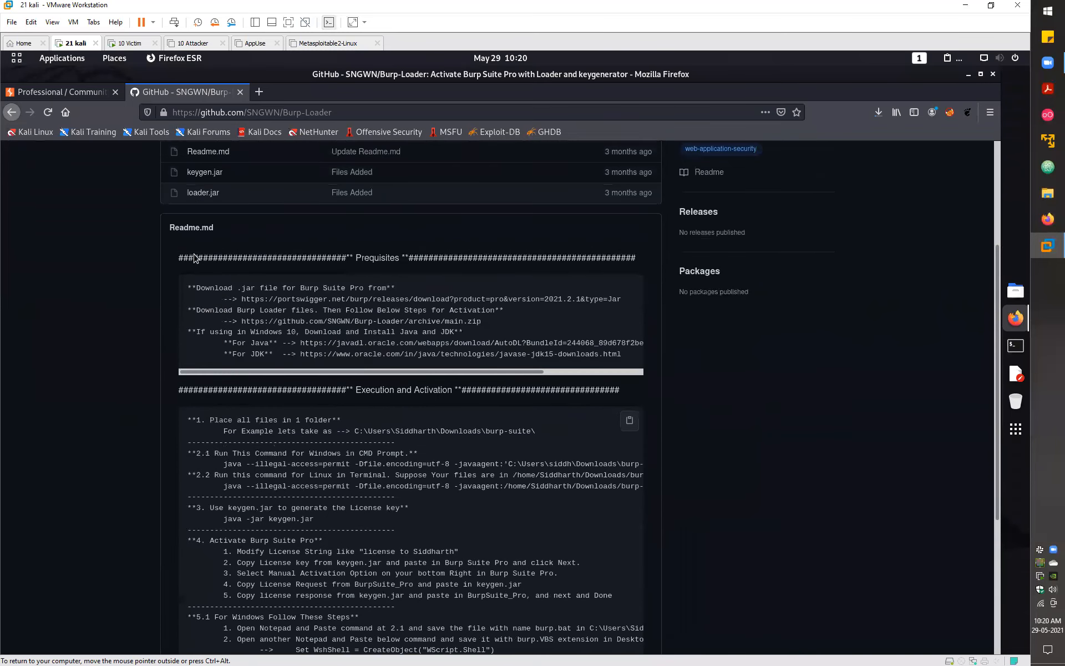
{"action": "scroll", "coordinate": [228, 267], "scroll_direction": "up", "scroll_amount": 2}
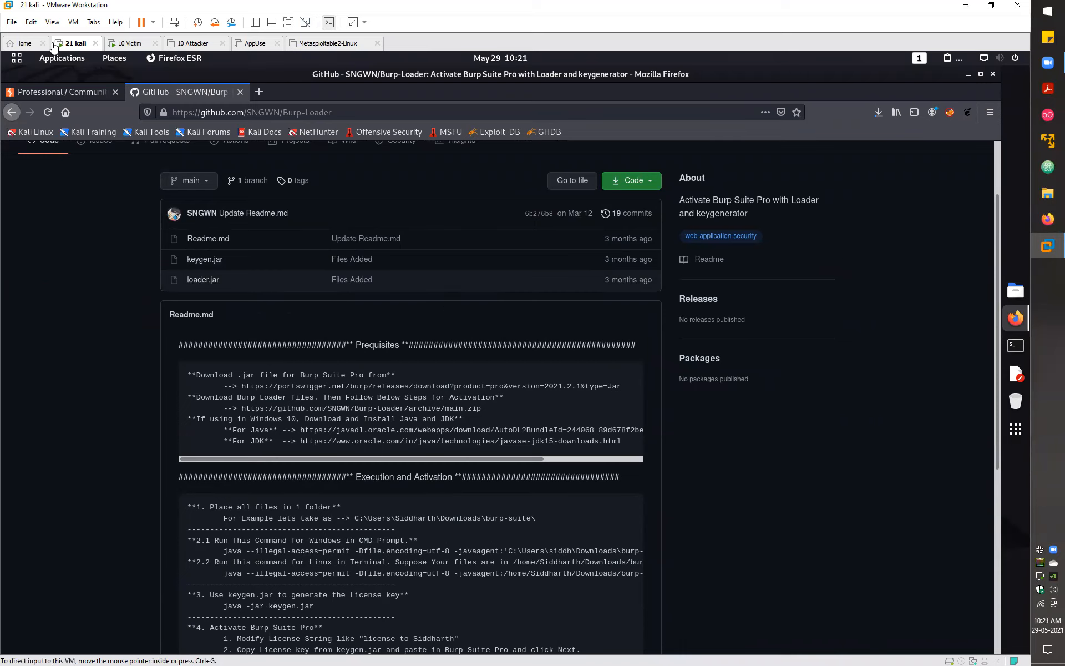
- Check the Pro JAR download progress, then copy the repository's HTTPS clone URL
{"action": "left_click", "coordinate": [878, 112]}
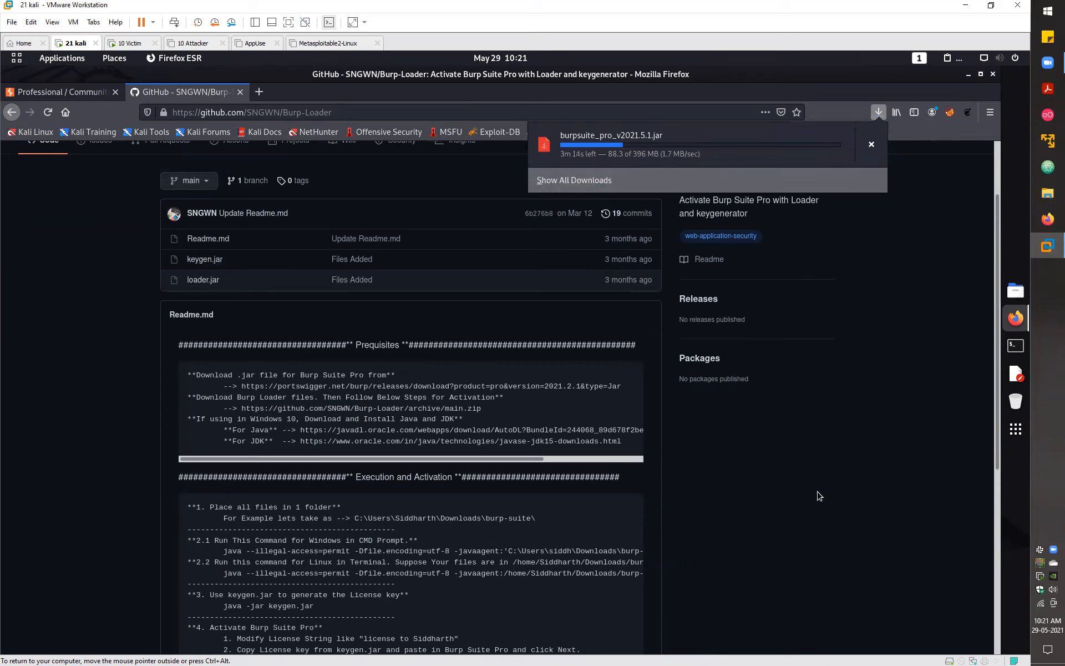
{"action": "left_click", "coordinate": [782, 520]}
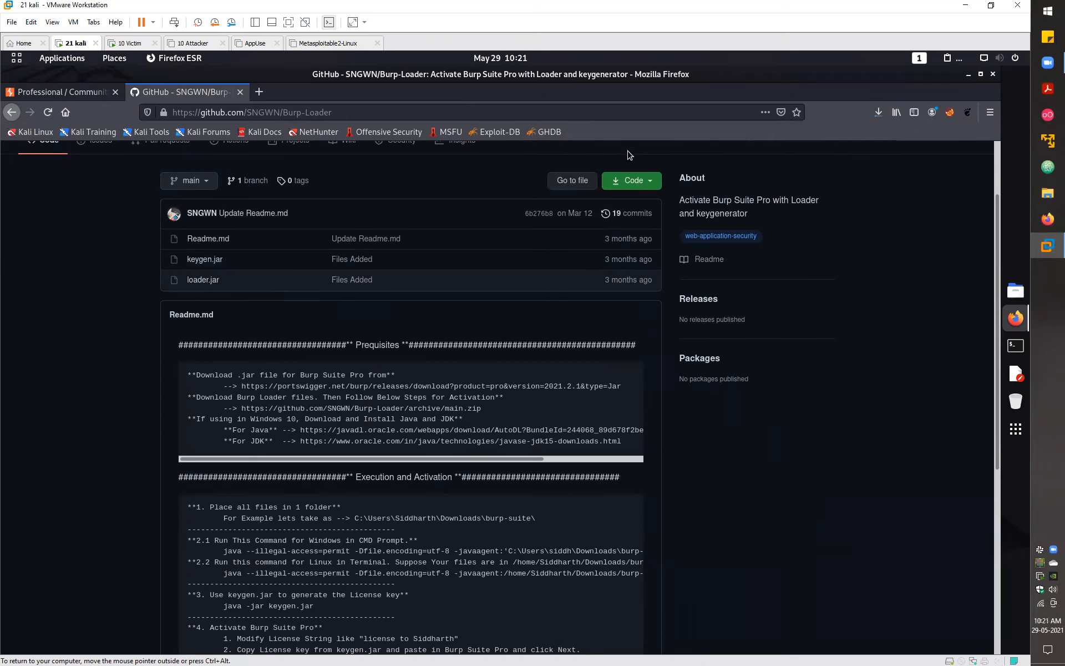
{"action": "left_click", "coordinate": [631, 181]}
{"action": "left_click", "coordinate": [640, 243]}
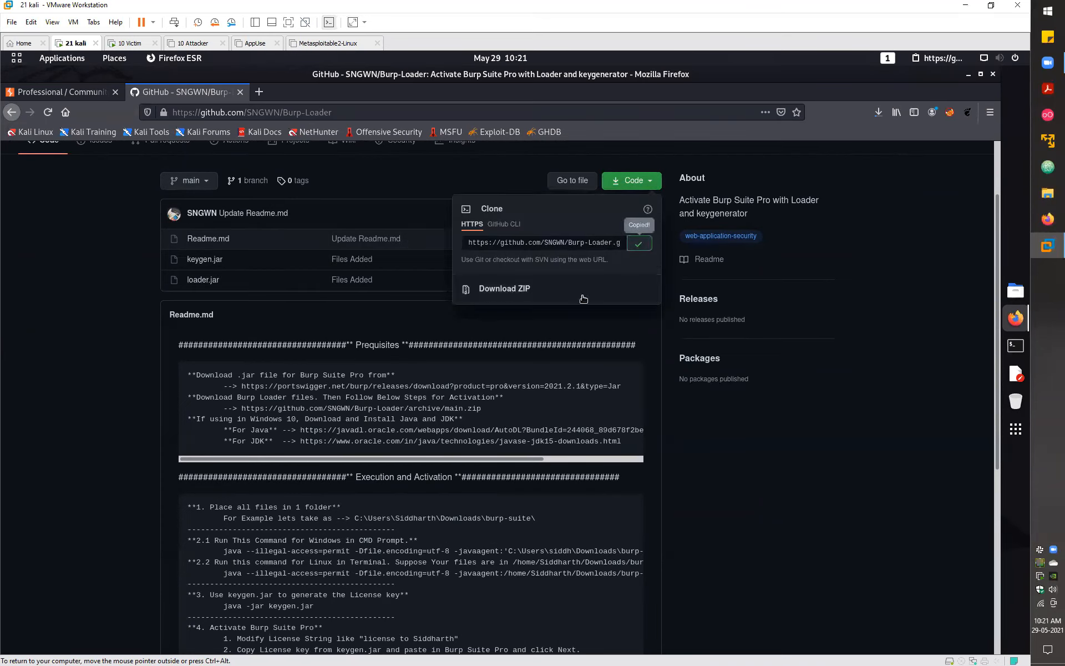
{"action": "left_click", "coordinate": [1019, 354]}
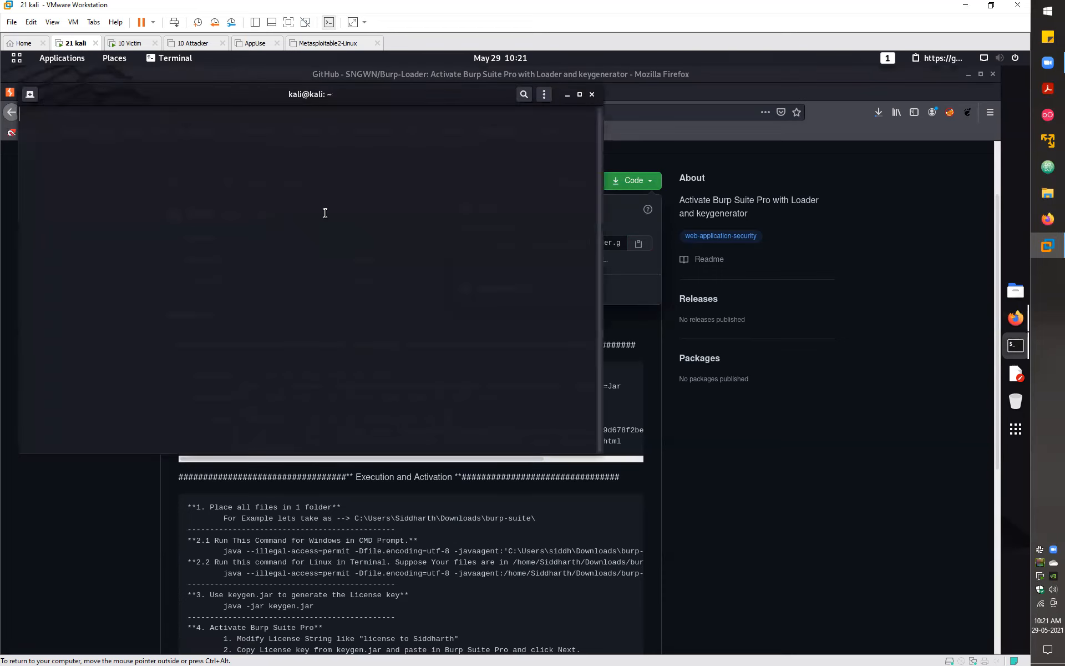
- Git clone Burp-Loader, enter the folder and list keygen.jar, loader.jar and Readme.md
{"action": "type", "text": "git clone"}
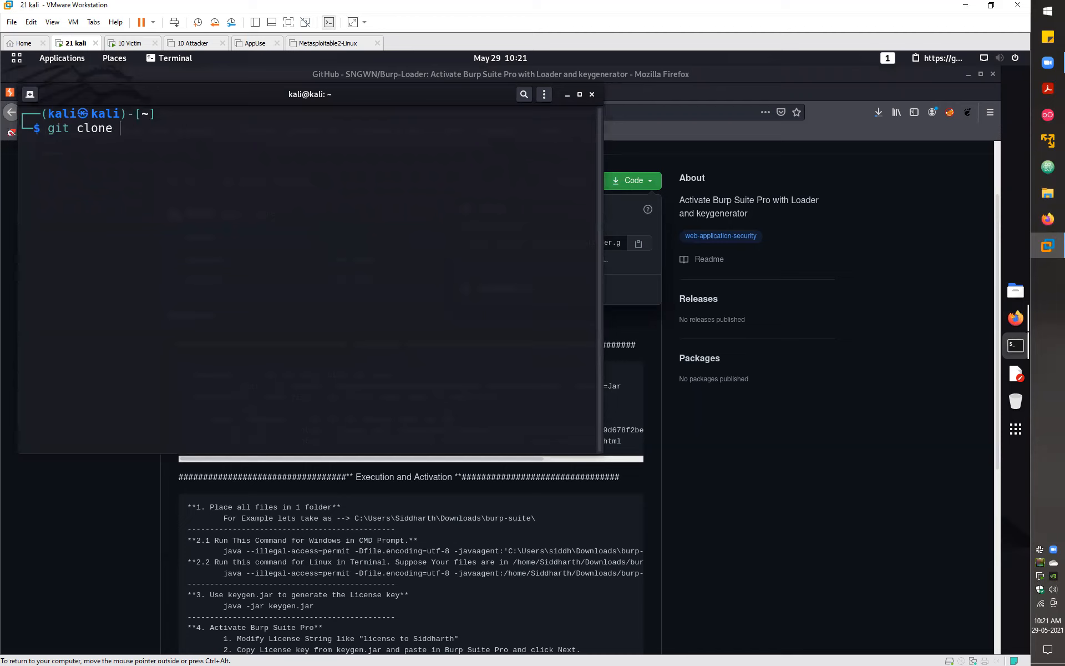
{"action": "key", "text": "ctrl+shift+v"}
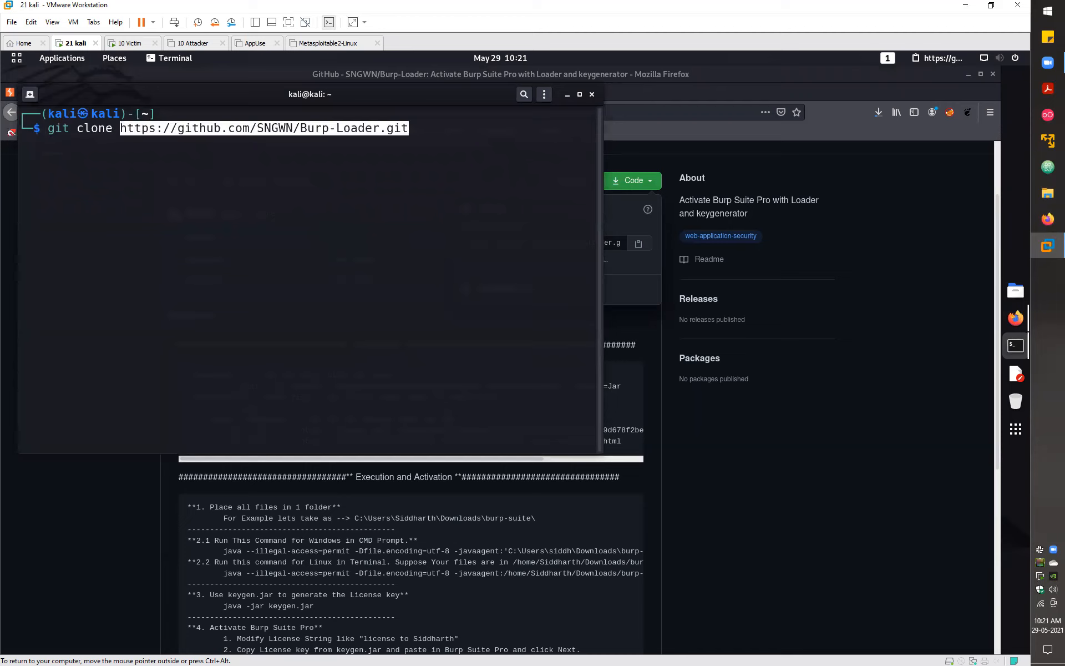
{"action": "key", "text": "Return"}
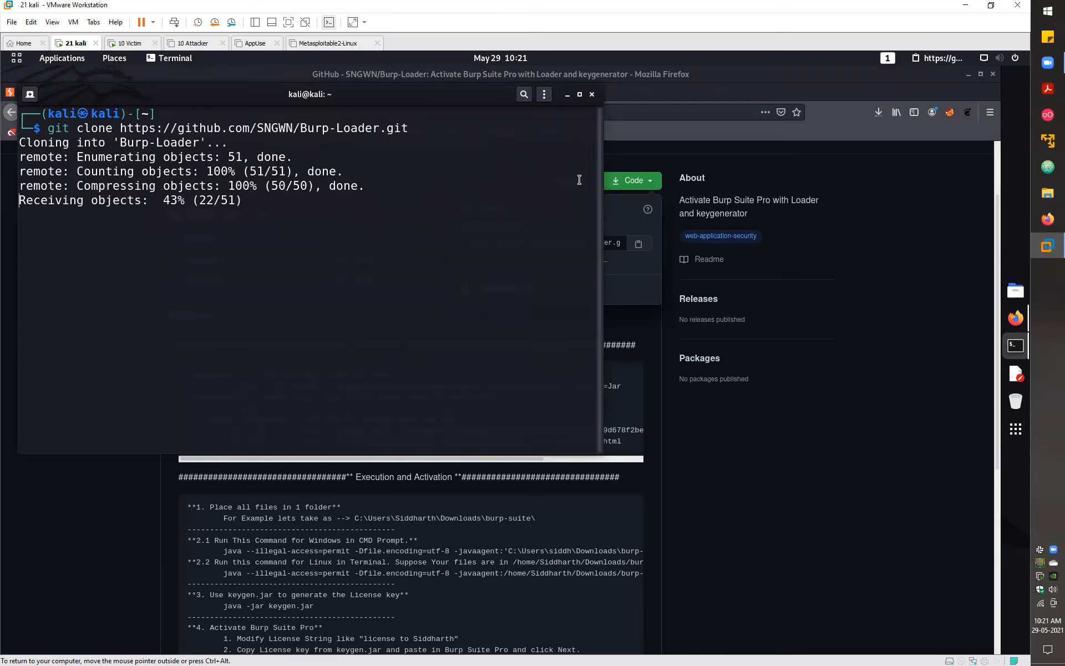
{"action": "type", "text": "ll"}
{"action": "key", "text": "Return"}
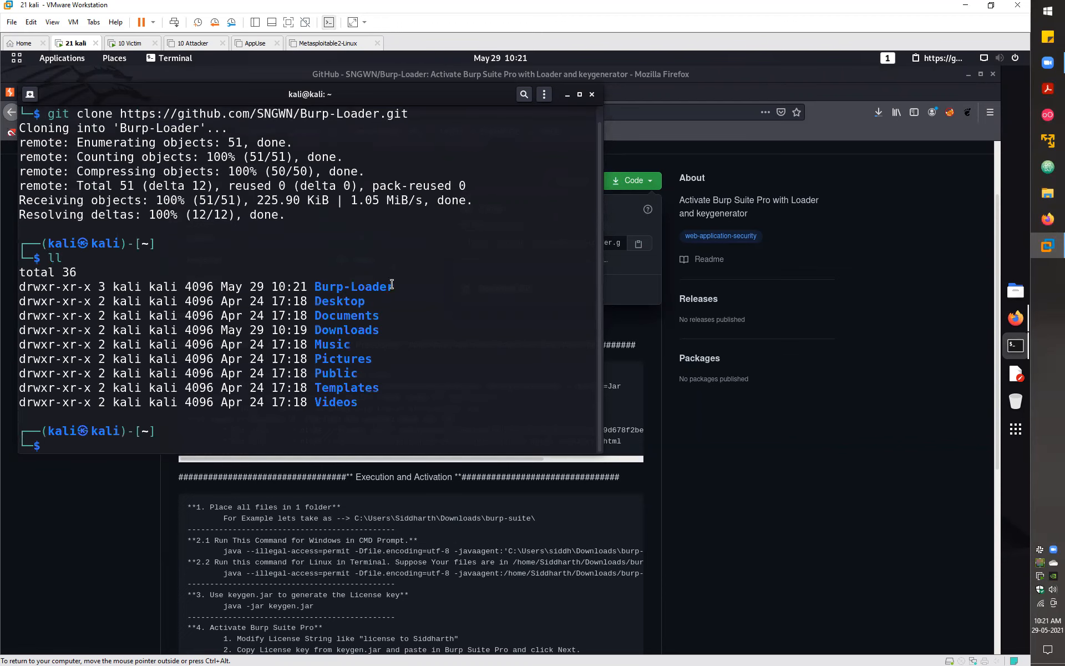
{"action": "type", "text": "cd Burp-Loader"}
{"action": "key", "text": "Return"}
{"action": "type", "text": "ll"}
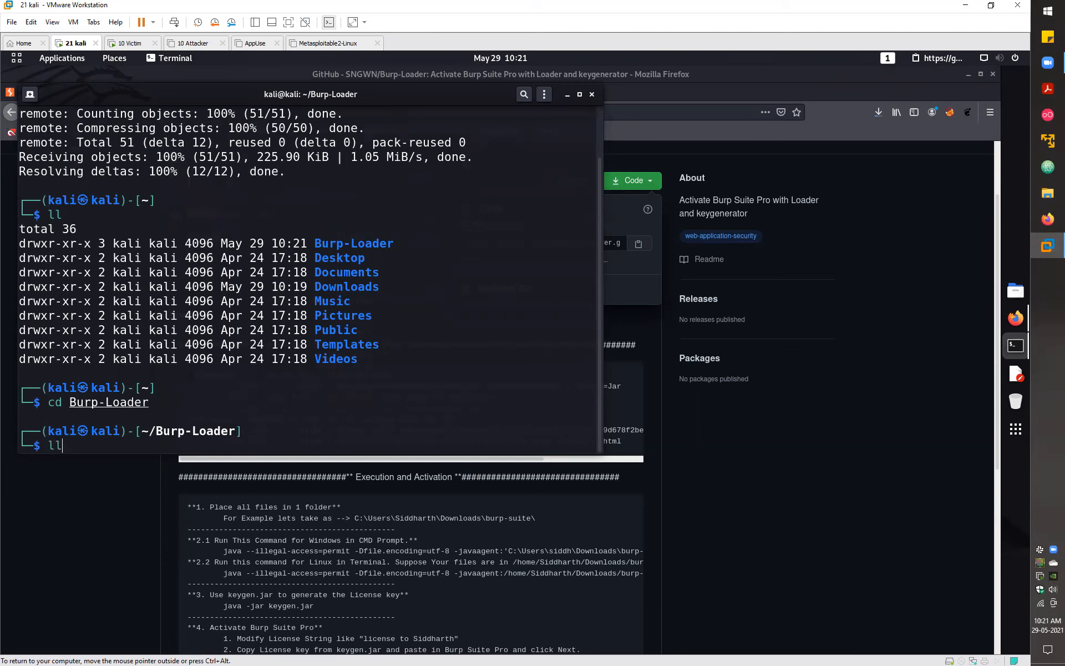
{"action": "key", "text": "Return"}
{"action": "left_click_drag", "start_coordinate": [412, 401], "coordinate": [286, 371]}
{"action": "left_click", "coordinate": [26, 370]}
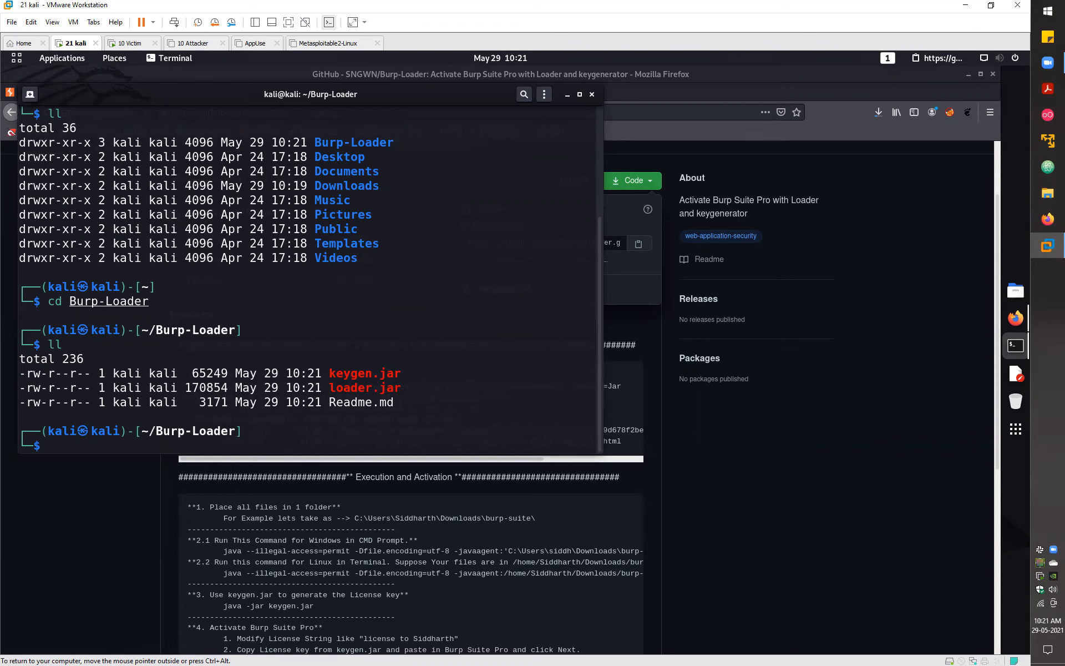
- Open Readme.md in gedit in the background with 'gedit Readme.md &'
{"action": "type", "text": "gedit R"}
{"action": "key", "text": "Tab"}
{"action": "type", "text": "&"}
{"action": "left_click_drag", "start_coordinate": [50, 448], "coordinate": [47, 449]}
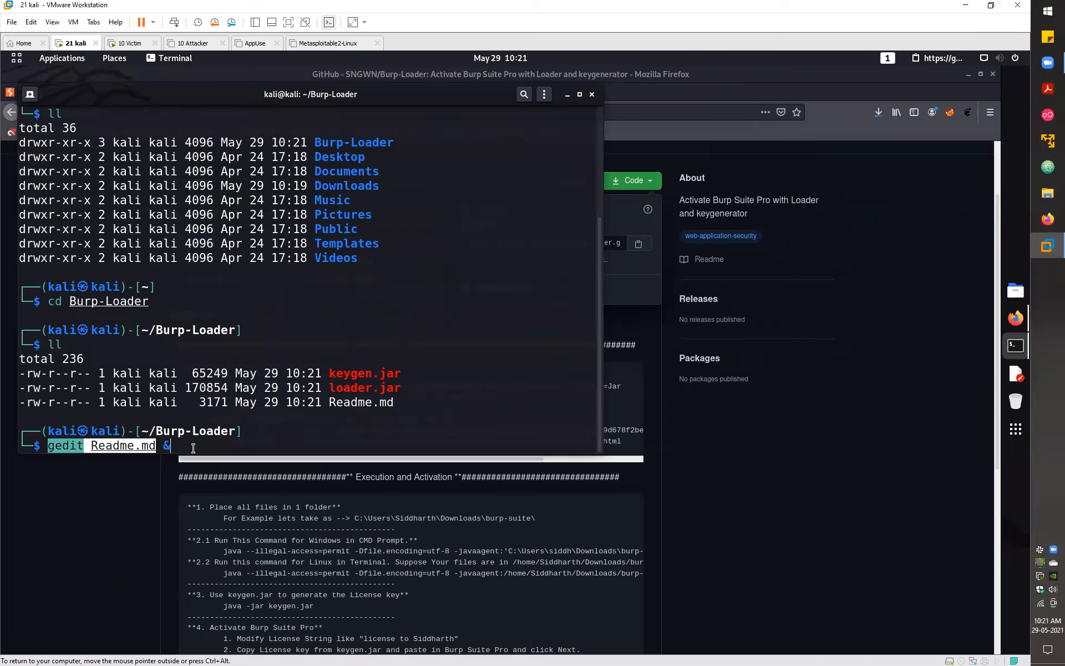
{"action": "left_click", "coordinate": [165, 446]}
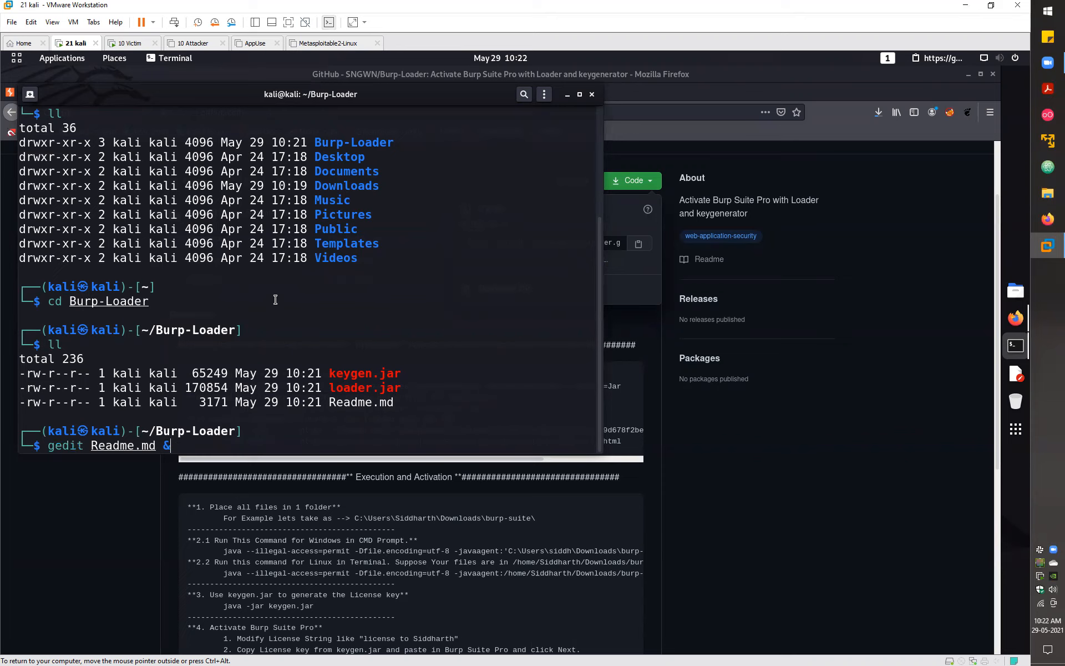
{"action": "key", "text": "Return"}
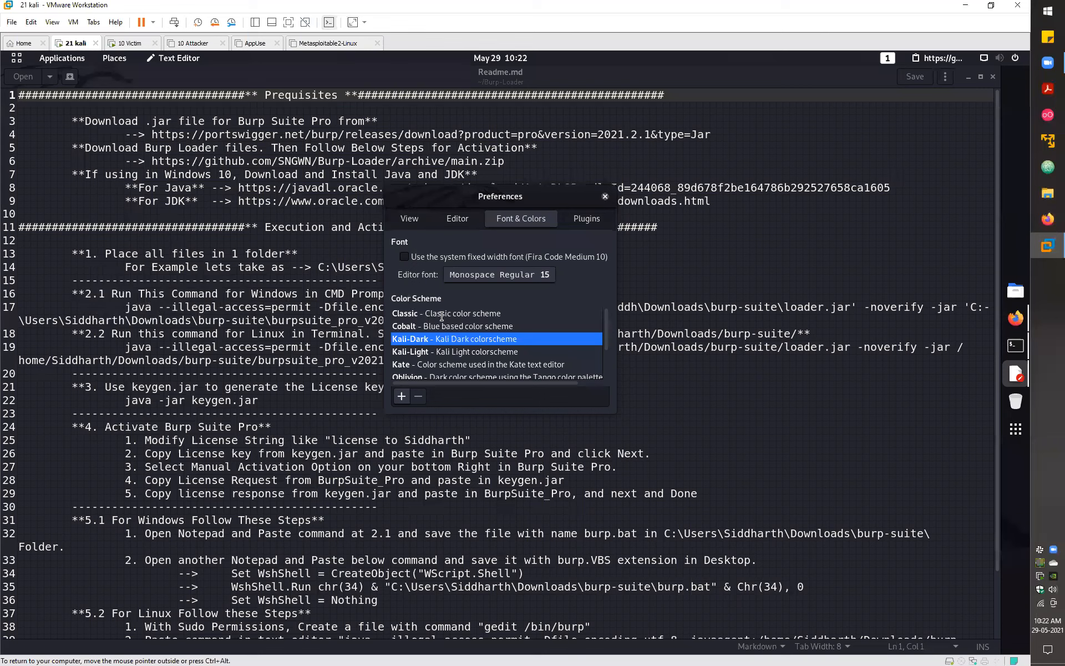
- Close Preferences and review the Windows, Linux and keygen commands on lines 17, 19 and 22
{"action": "key", "text": "Escape"}
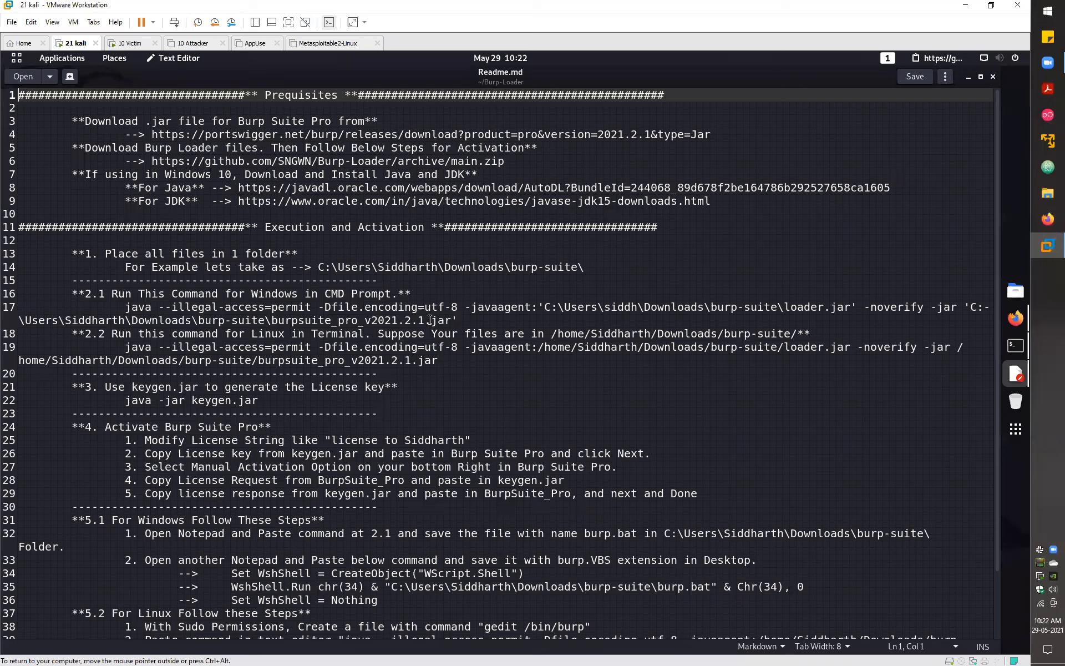
{"action": "left_click_drag", "start_coordinate": [125, 308], "coordinate": [158, 307]}
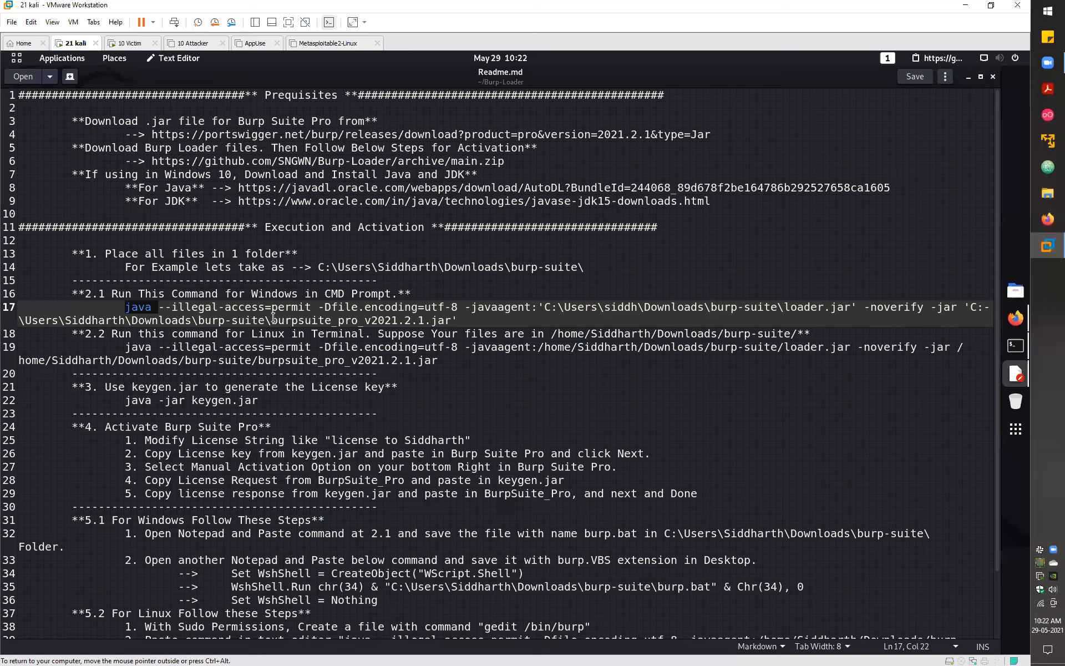
{"action": "left_click", "coordinate": [925, 322]}
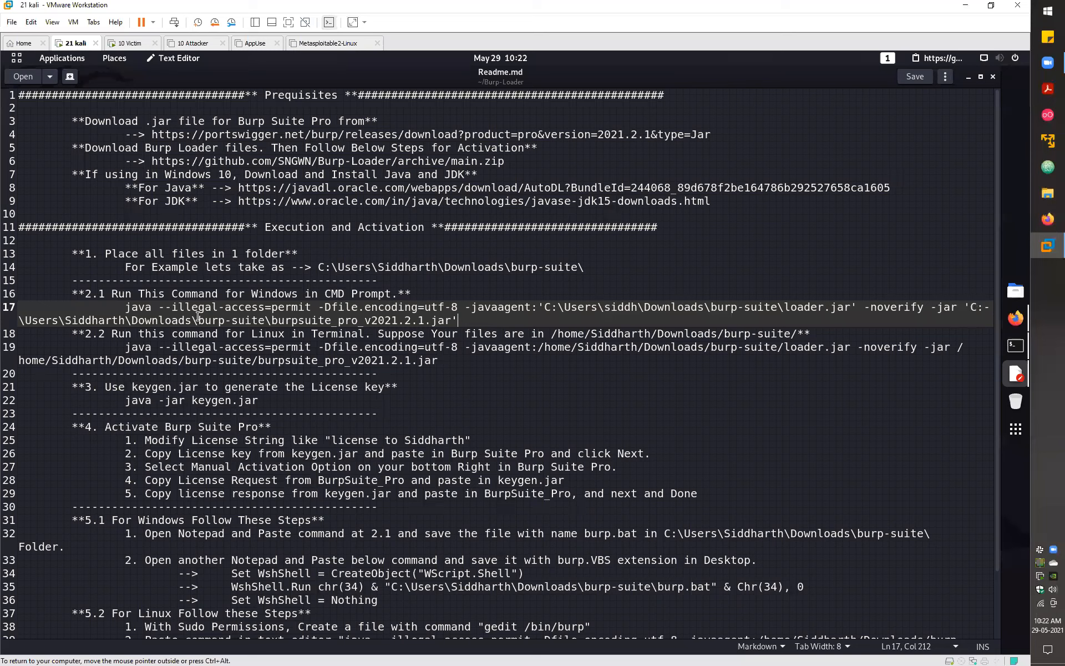
{"action": "left_click", "coordinate": [272, 320], "text": "shift"}
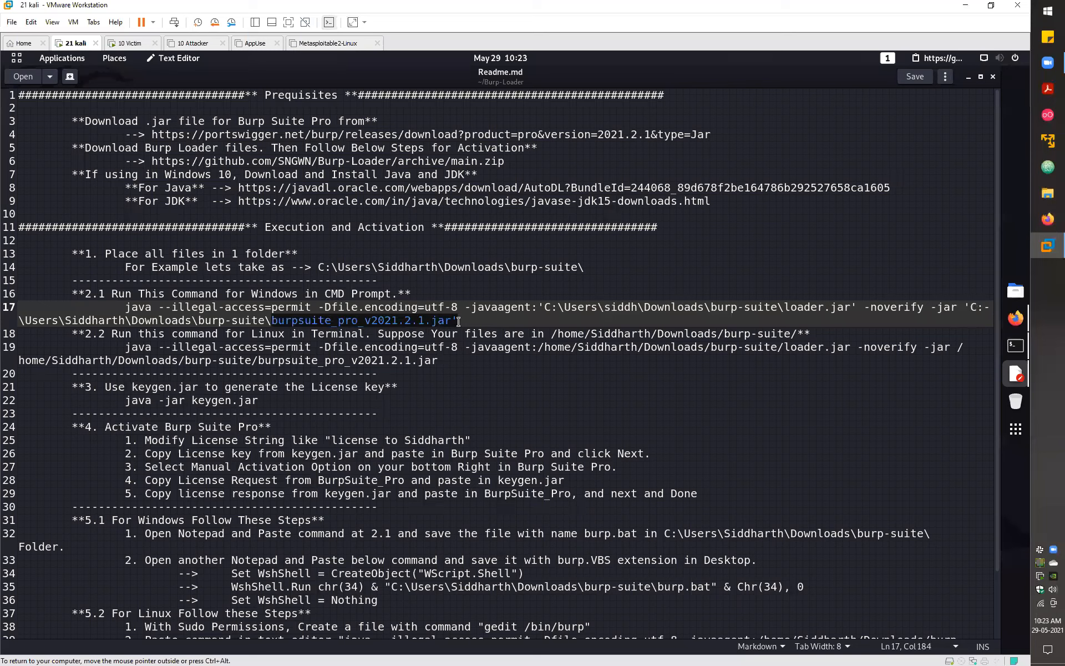
{"action": "left_click", "coordinate": [965, 306], "text": "shift"}
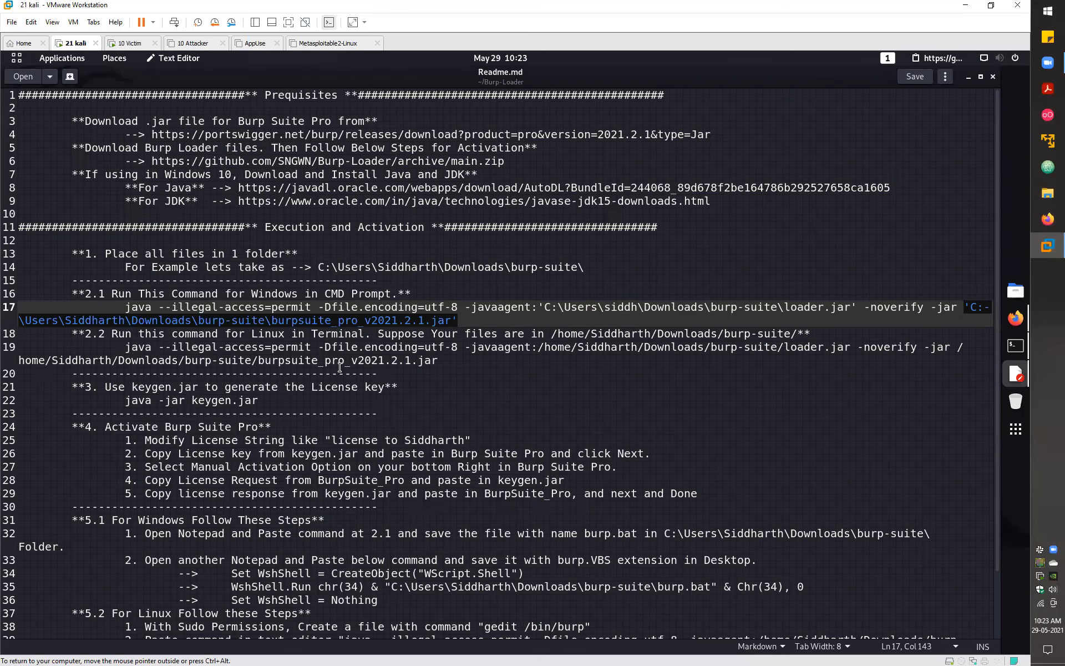
{"action": "triple_click", "coordinate": [436, 361]}
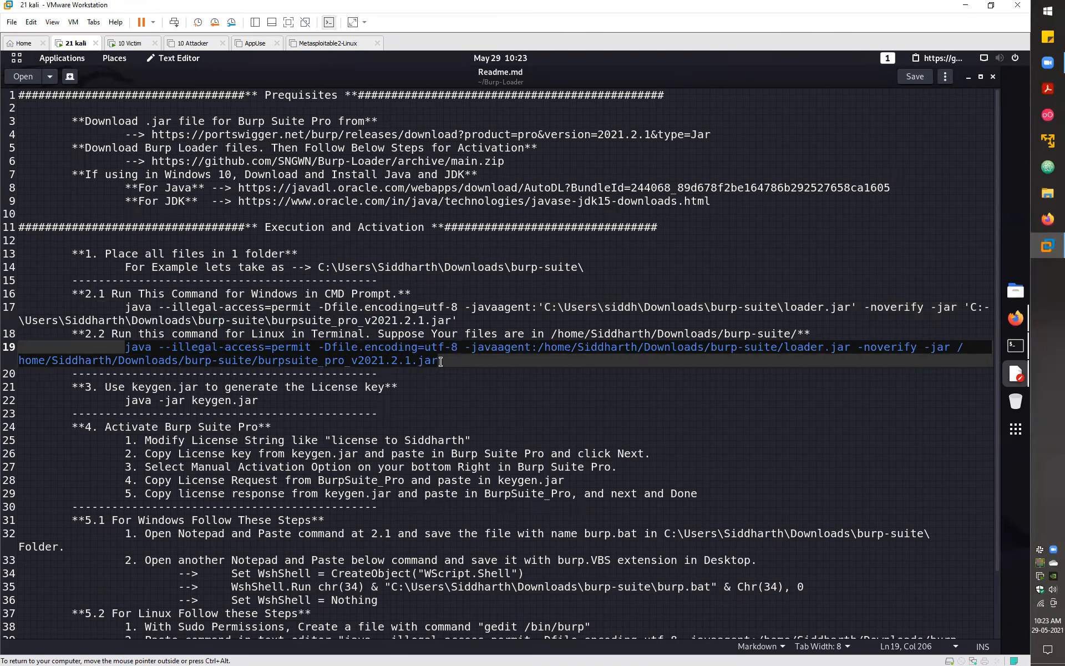
{"action": "triple_click", "coordinate": [112, 398]}
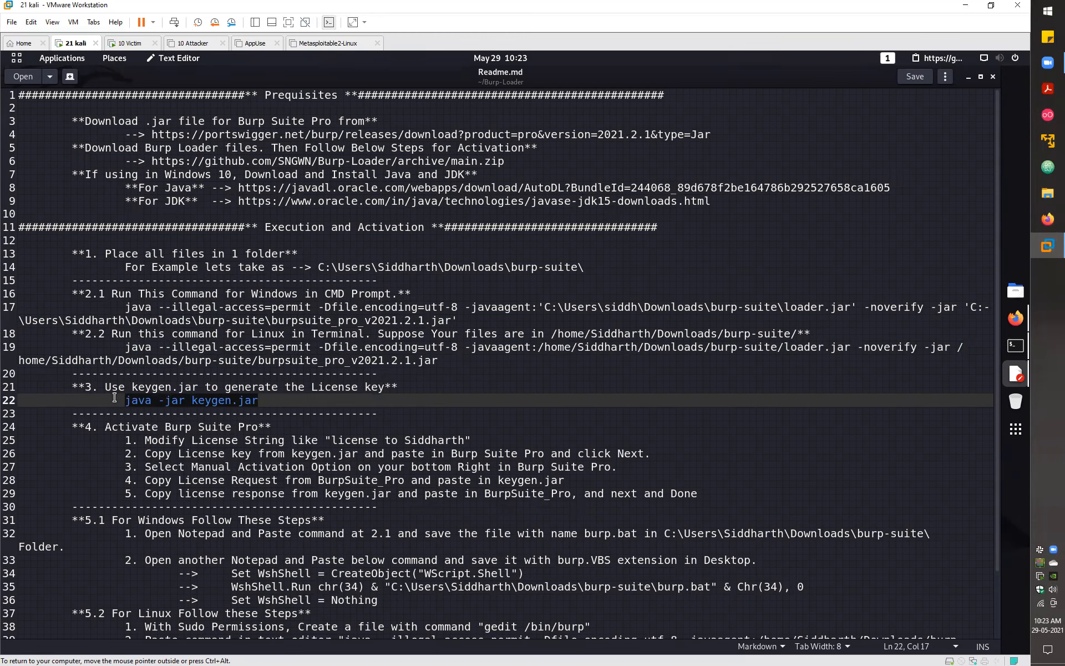
{"action": "left_click", "coordinate": [265, 404]}
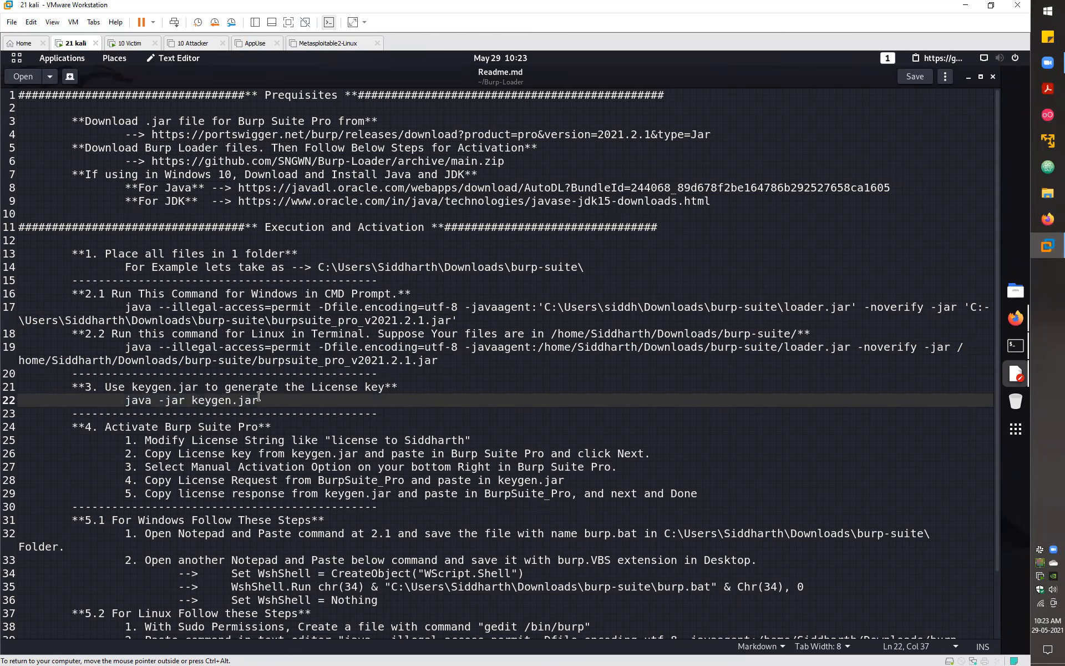
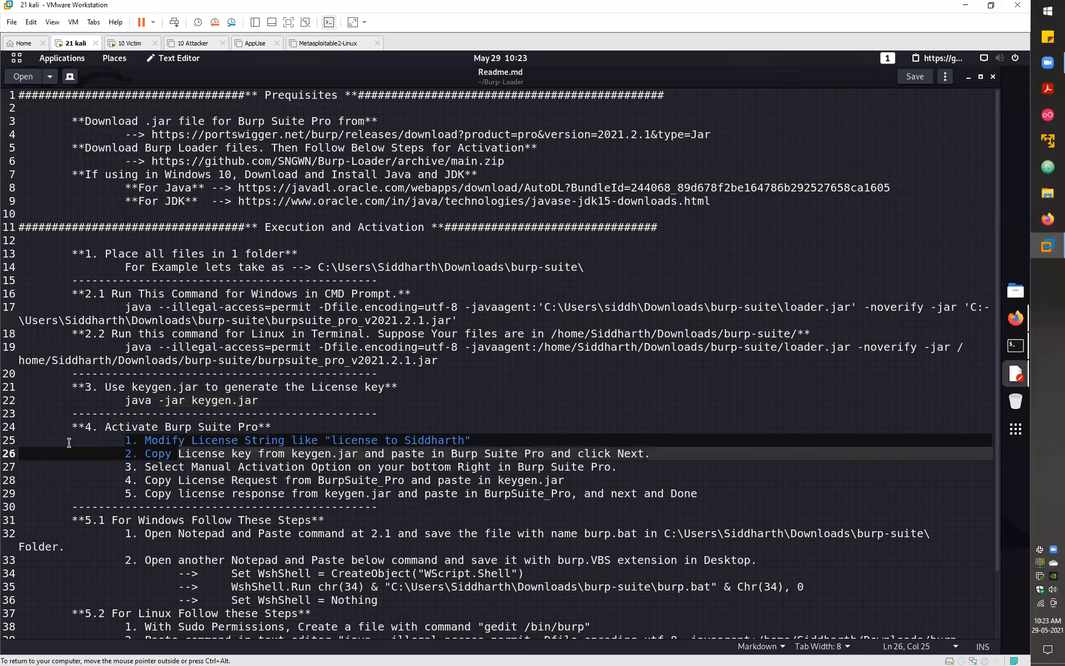
- Highlight the Windows and Linux setup steps (sections 5.1, 5.2) and the launch commands on lines 17 and 19
{"action": "scroll", "coordinate": [293, 508], "scroll_direction": "down", "scroll_amount": 2}
{"action": "left_click_drag", "start_coordinate": [72, 445], "coordinate": [394, 526]}
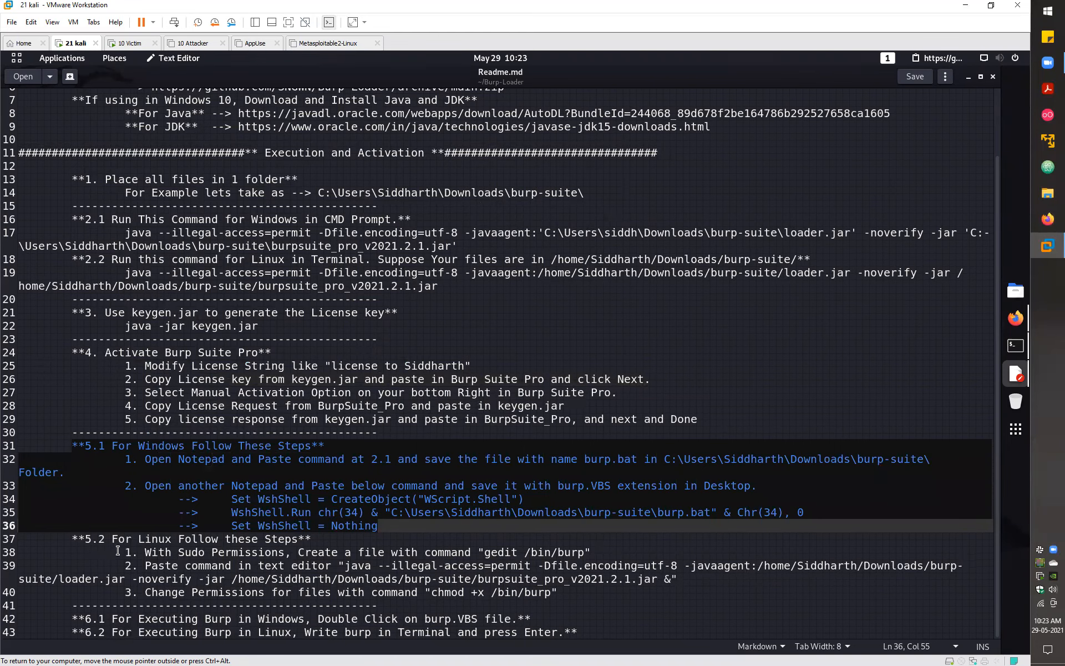
{"action": "left_click_drag", "start_coordinate": [125, 552], "coordinate": [571, 587]}
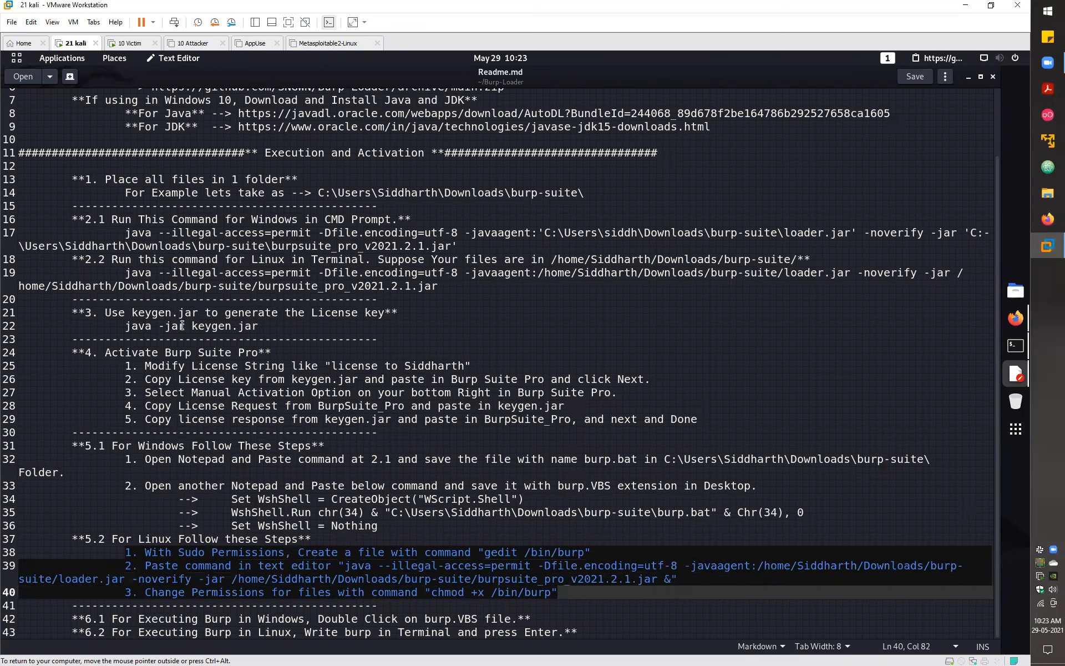
{"action": "left_click_drag", "start_coordinate": [128, 273], "coordinate": [437, 291]}
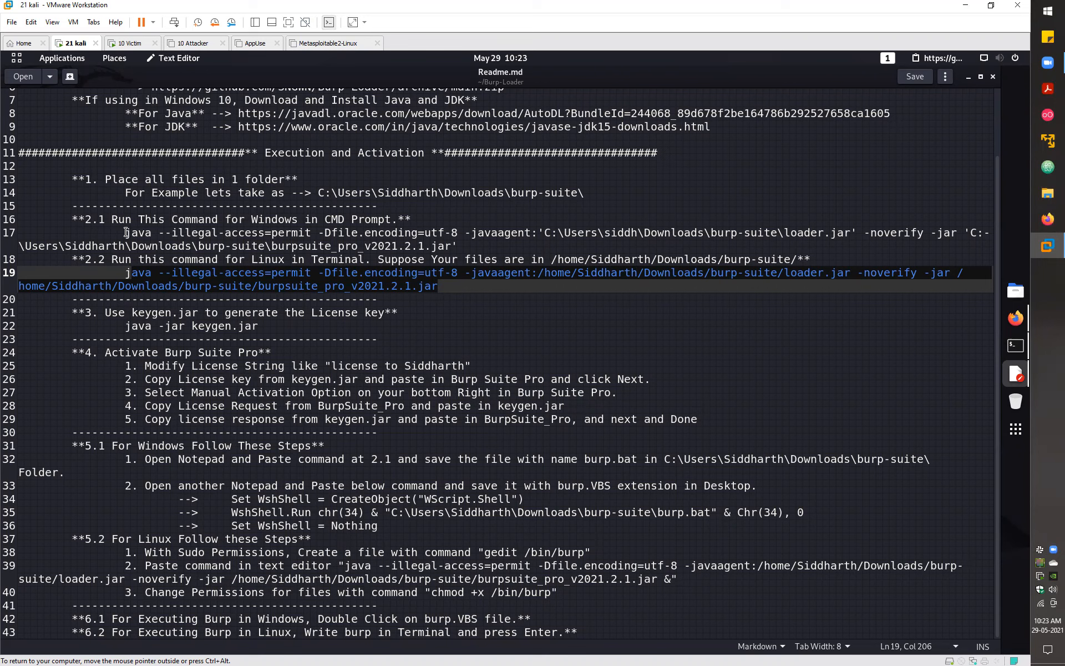
{"action": "mouse_move", "coordinate": [126, 232]}
{"action": "left_mouse_down"}
{"action": "mouse_move", "coordinate": [455, 246]}
{"action": "mouse_move", "coordinate": [412, 232]}
{"action": "mouse_move", "coordinate": [125, 231]}
{"action": "left_mouse_up"}
{"action": "left_click", "coordinate": [454, 244]}
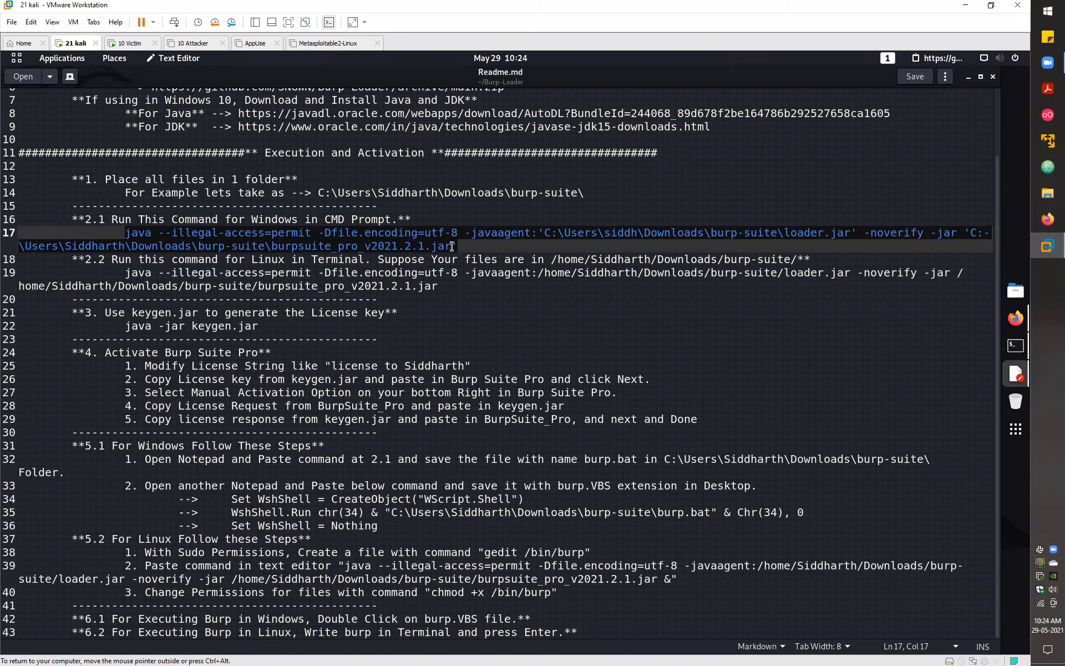
{"action": "left_click_drag", "start_coordinate": [125, 233], "coordinate": [454, 246]}
- Select the full Linux java launch command on line 19 and copy it to the clipboard
{"action": "left_click", "coordinate": [338, 274]}
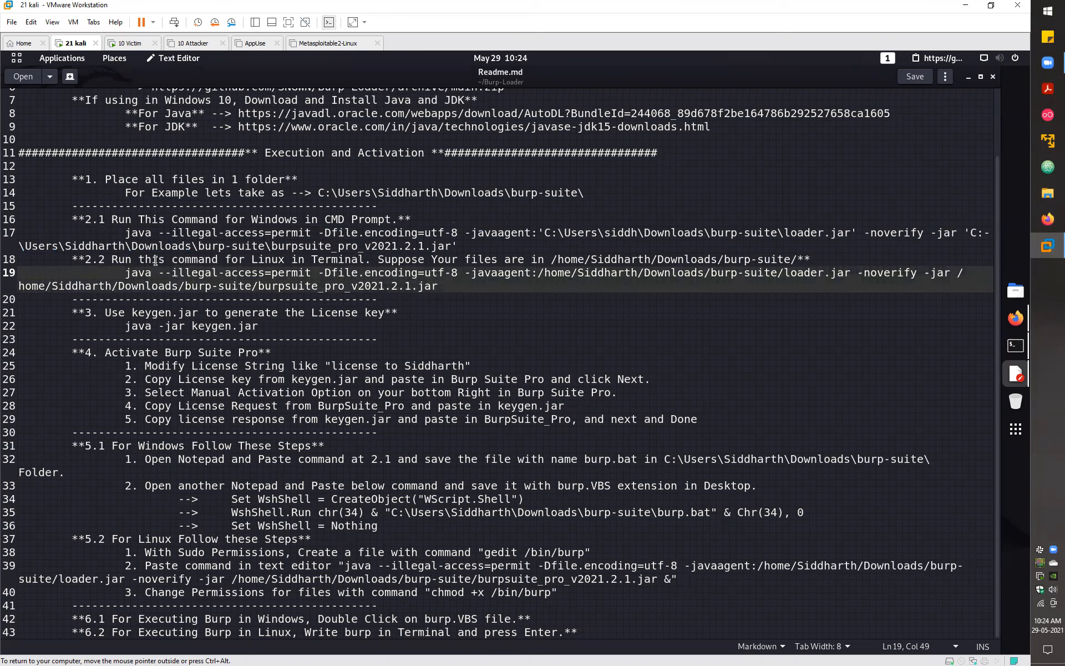
{"action": "key", "text": "End"}
{"action": "key", "text": "shift+Home"}
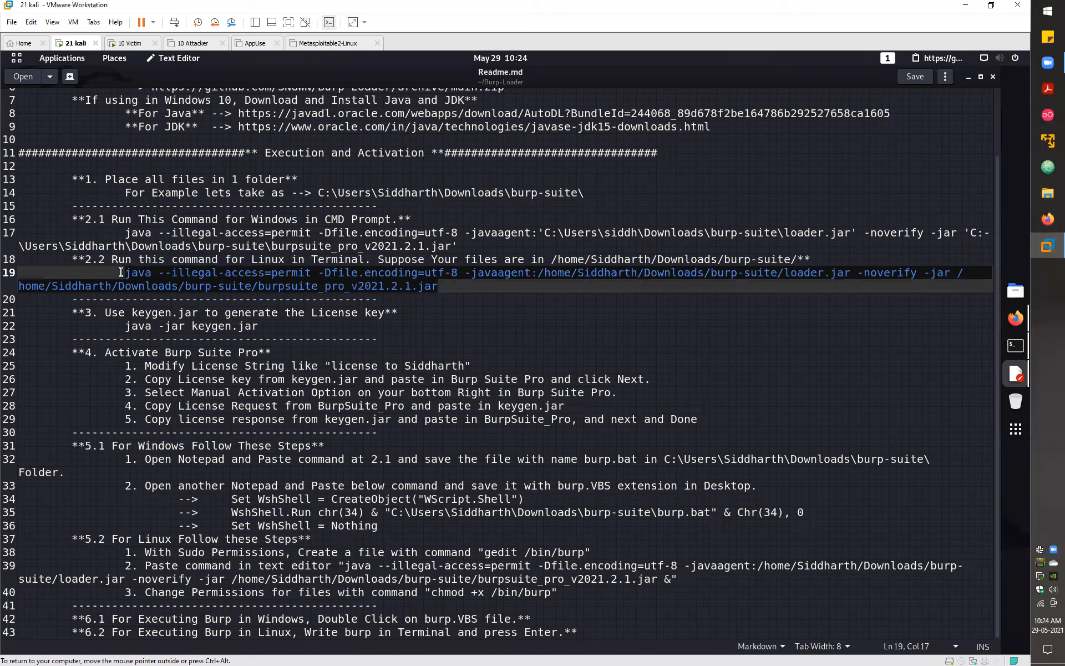
{"action": "key", "text": "ctrl+c"}
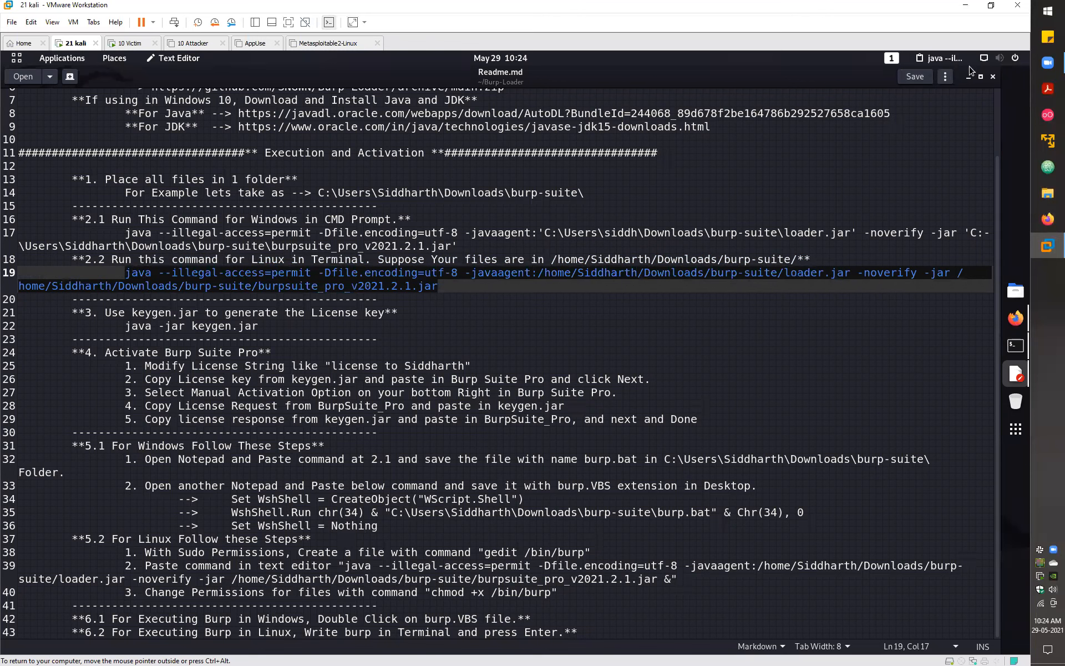
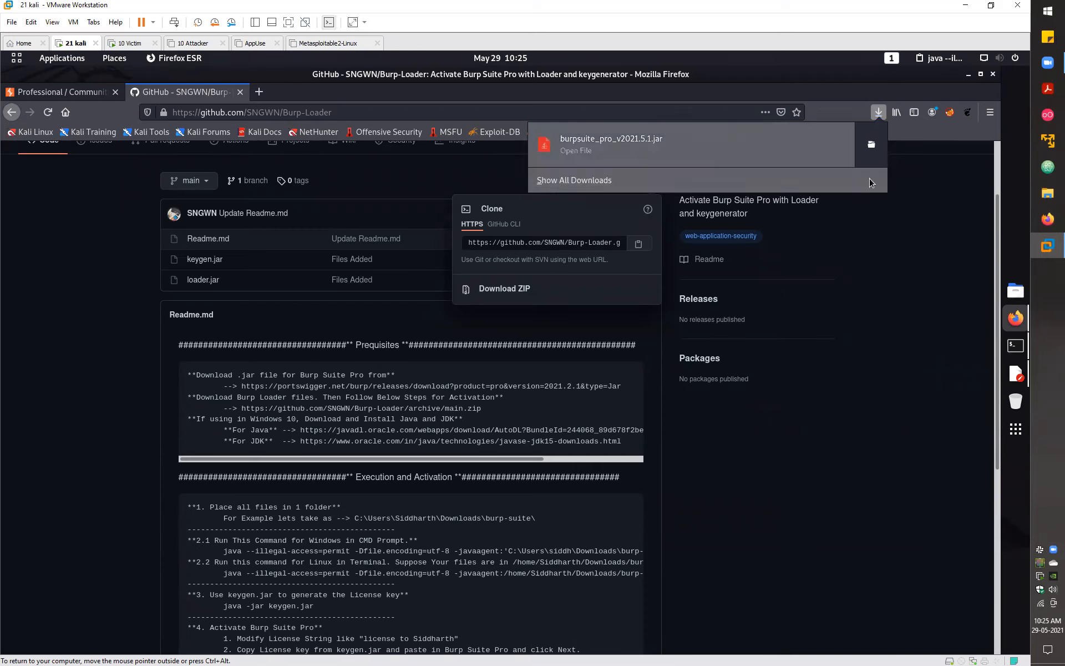
- From Firefox's download folder, rename burpsuite_pro_v2021.5.1.jar to Burp-Suite-Pro.jar
{"action": "left_click", "coordinate": [871, 148]}
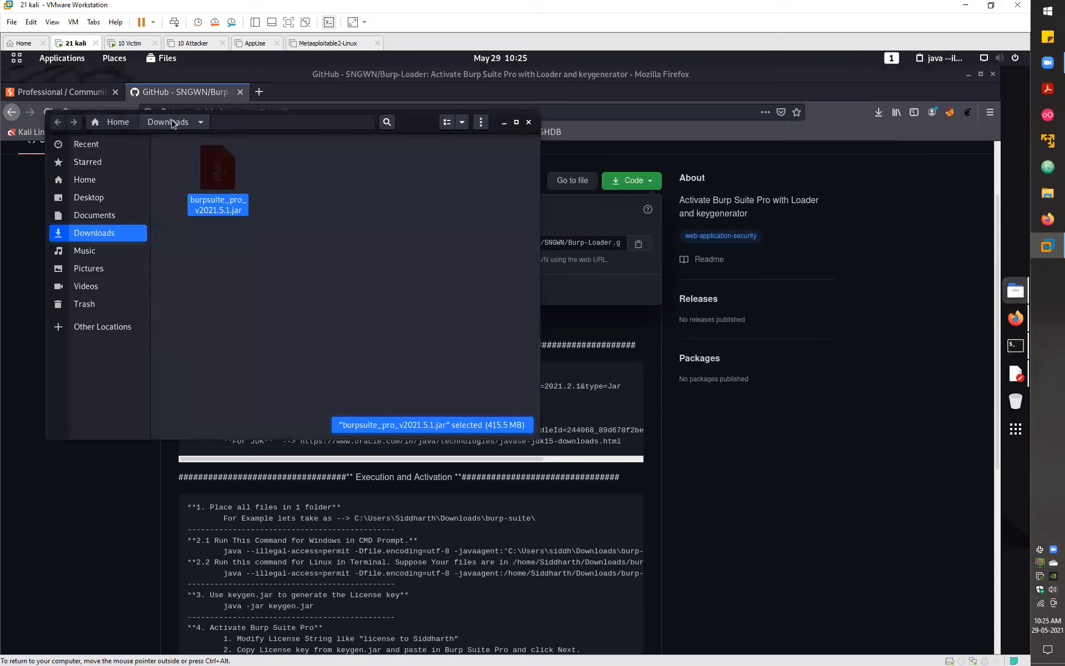
{"action": "left_click_drag", "start_coordinate": [268, 255], "coordinate": [227, 208]}
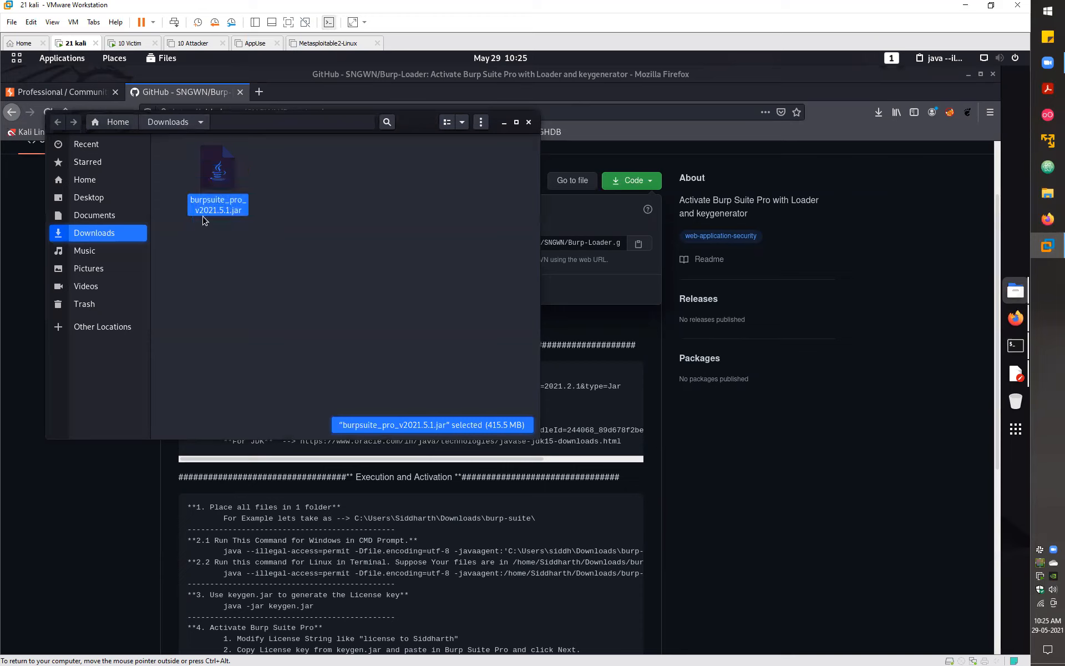
{"action": "left_click", "coordinate": [214, 217]}
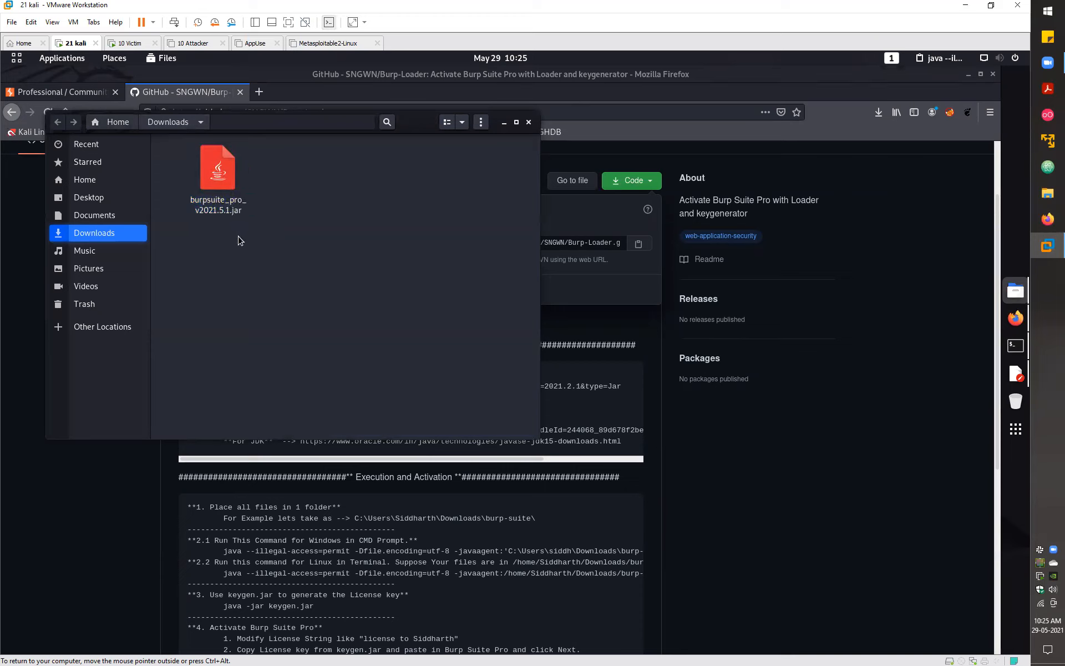
{"action": "left_click_drag", "start_coordinate": [241, 244], "coordinate": [185, 157]}
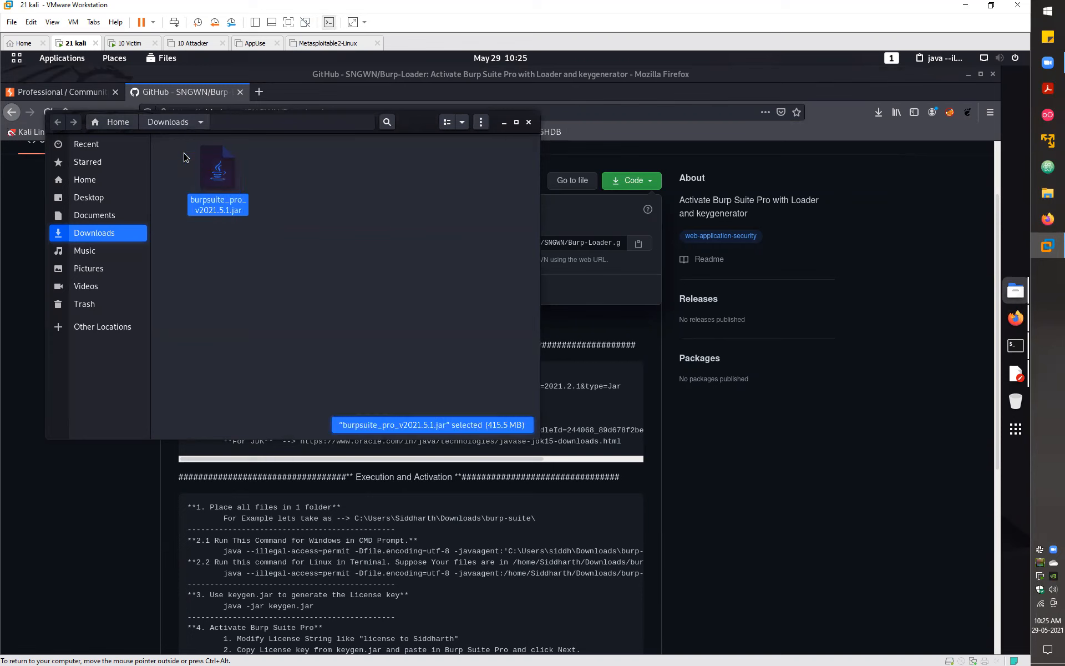
{"action": "key", "text": "F2"}
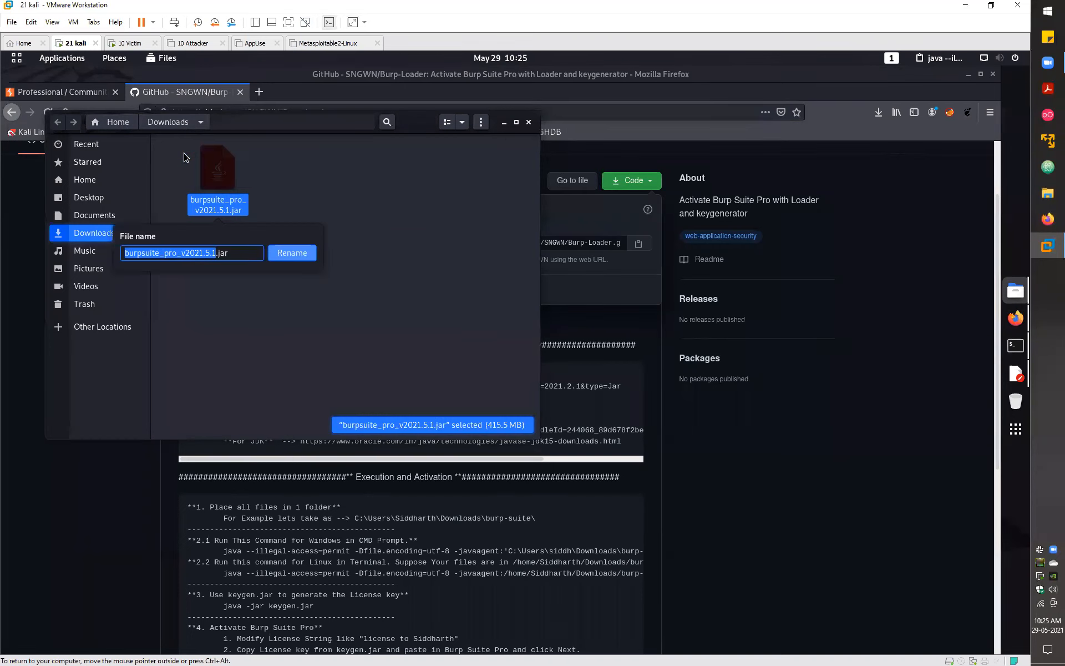
{"action": "type", "text": "Burp"}
{"action": "key", "text": "BackSpace"}
{"action": "type", "text": "-Suite-Pro"}
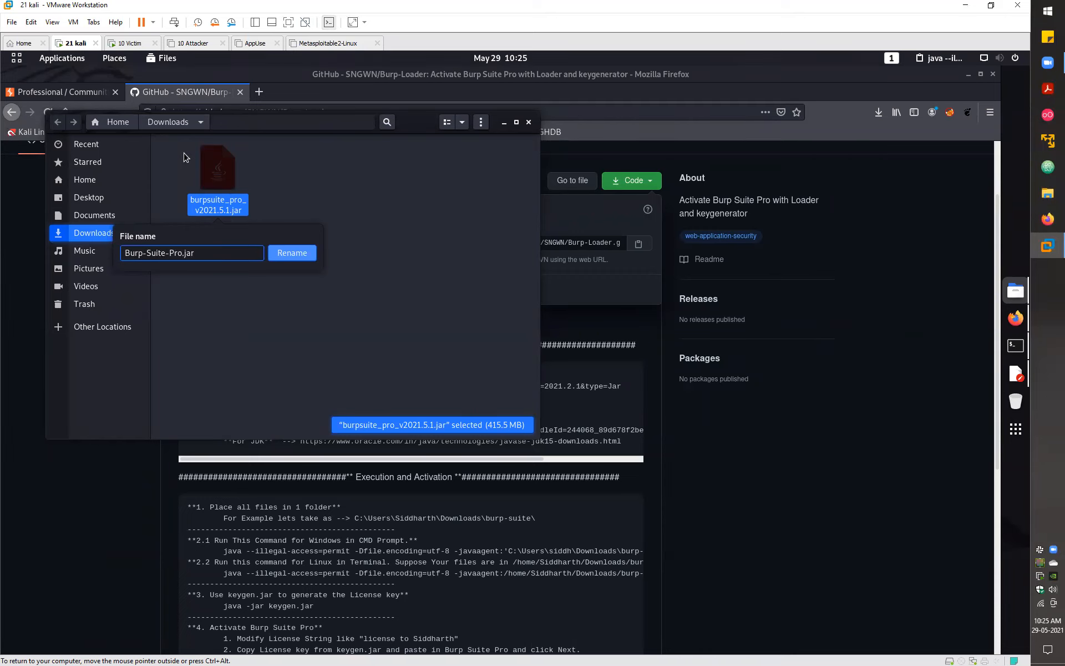
{"action": "left_click", "coordinate": [294, 255]}
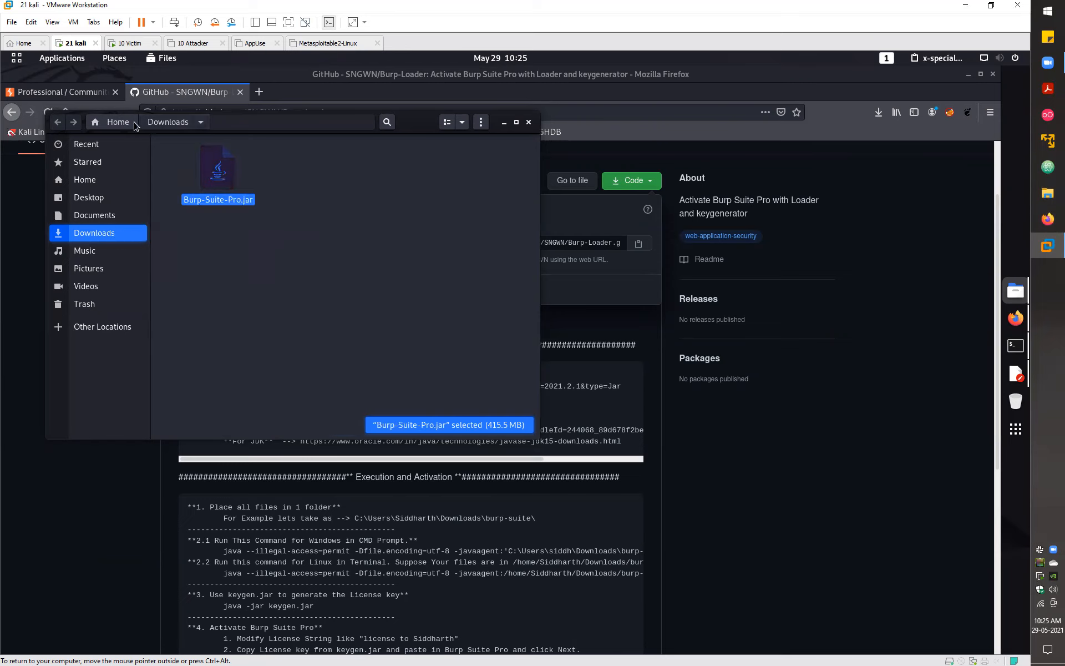
- Paste Burp-Suite-Pro.jar into the home folder's Burp-Loader folder beside keygen.jar and loader.jar
{"action": "left_click", "coordinate": [118, 123]}
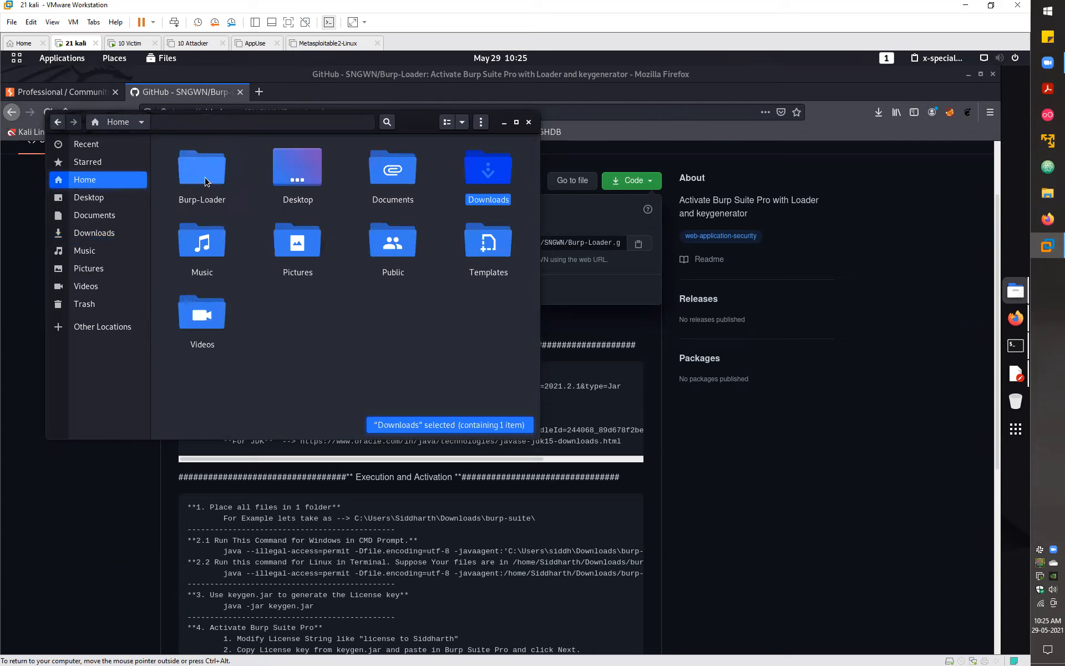
{"action": "double_click", "coordinate": [205, 182]}
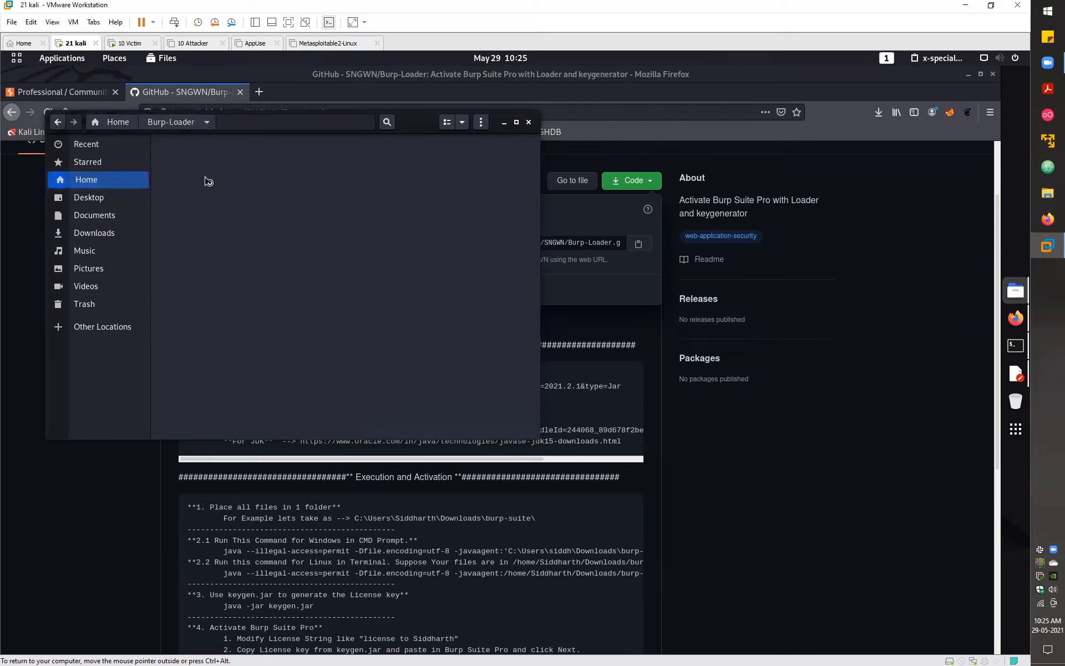
{"action": "right_click", "coordinate": [237, 246]}
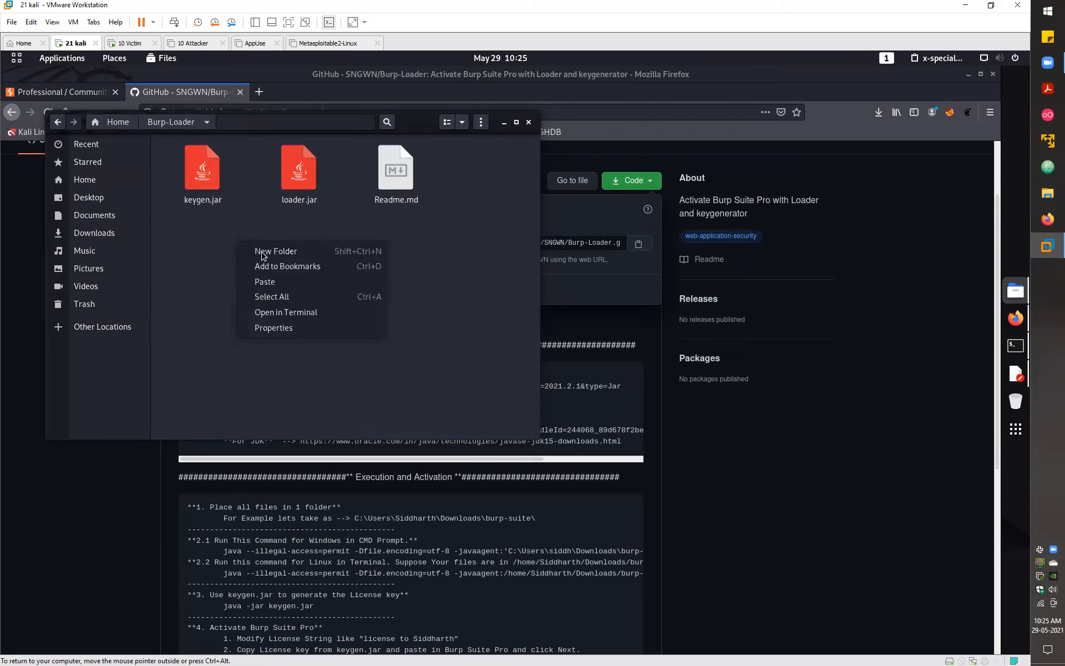
{"action": "left_click", "coordinate": [278, 281]}
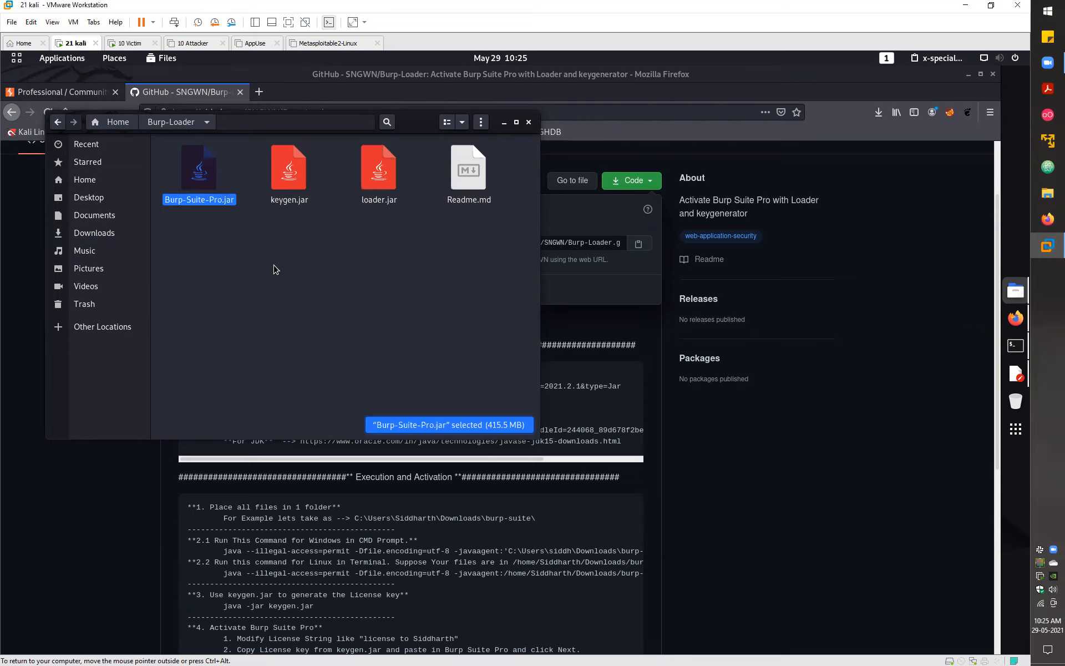
{"action": "left_click", "coordinate": [274, 253]}
{"action": "left_click_drag", "start_coordinate": [481, 245], "coordinate": [158, 141]}
{"action": "left_click", "coordinate": [276, 308]}
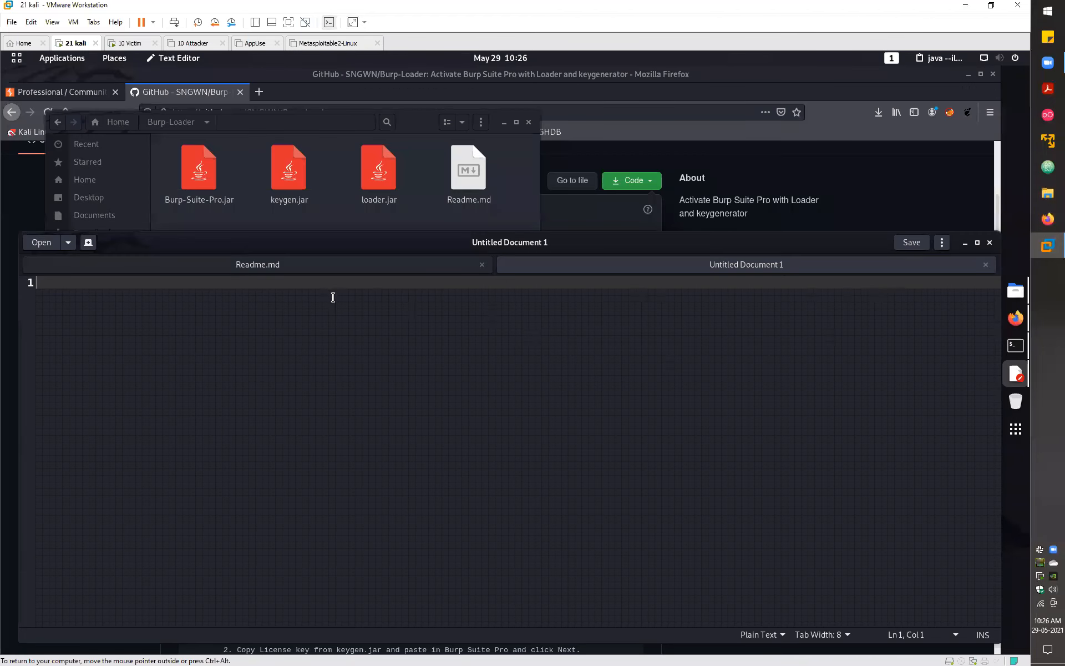
- Paste the copied java -javaagent launch command into the blank document and append ' &'
{"action": "type", "text": "java --illegal-access=permit -Dfile.encoding=utf-8 -javaagent:/home/Siddharth/Downloads/burp-suite/loader.jar -noverify -jar /home/Siddharth/Downloads/burp-suite/burpsuite_pro_v2021.2.1.jar"}
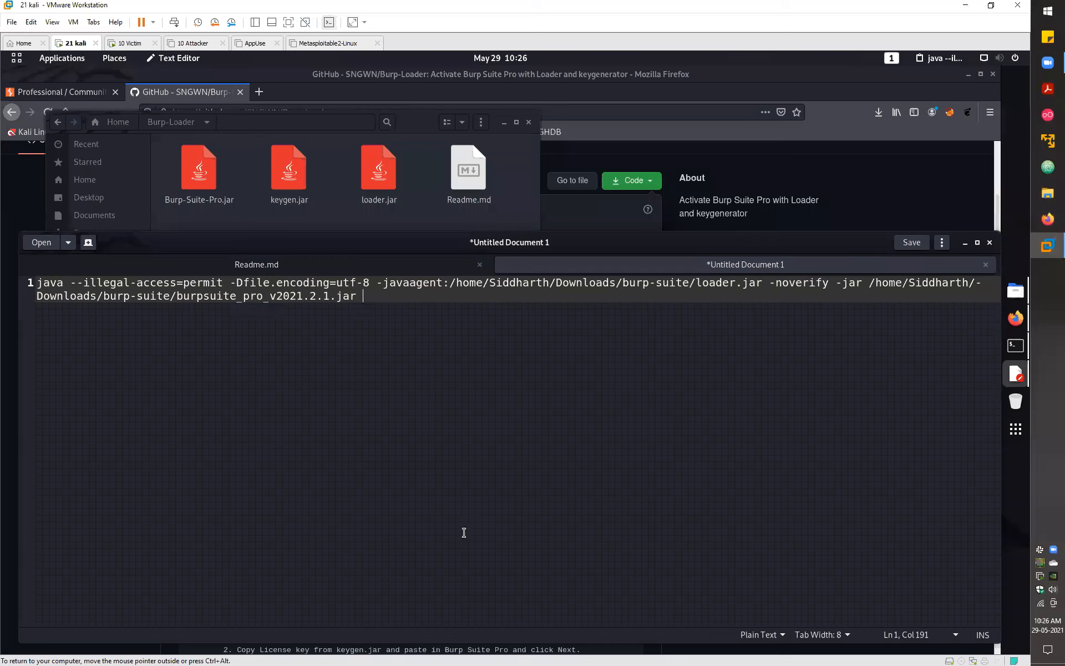
{"action": "type", "text": "&"}
{"action": "double_click", "coordinate": [346, 295]}
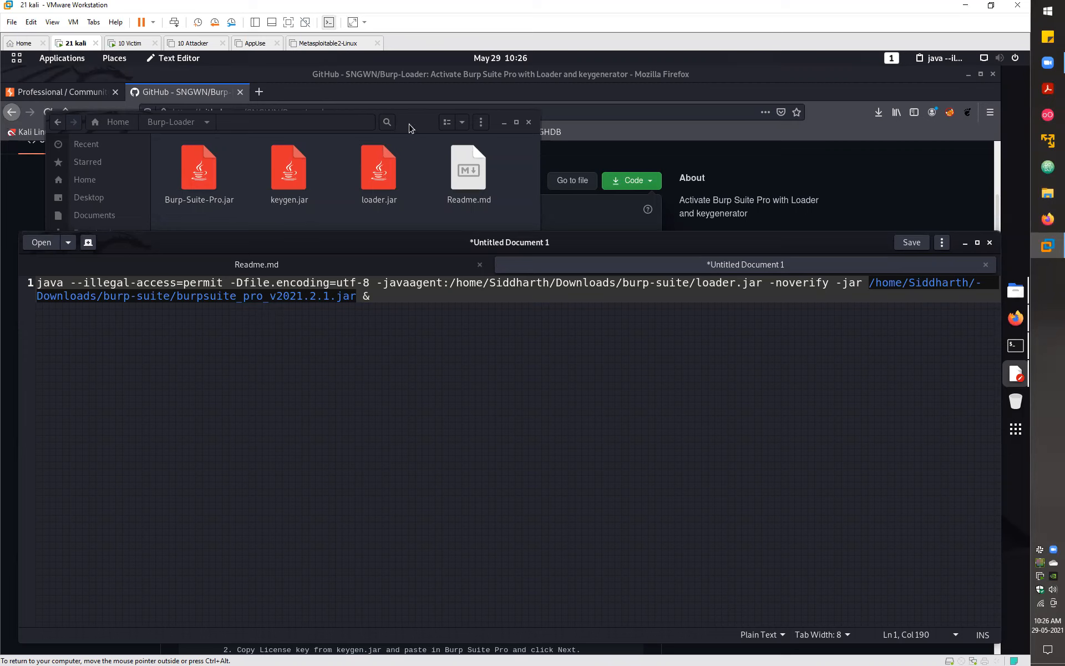
{"action": "left_click", "coordinate": [197, 173]}
{"action": "right_click", "coordinate": [195, 177]}
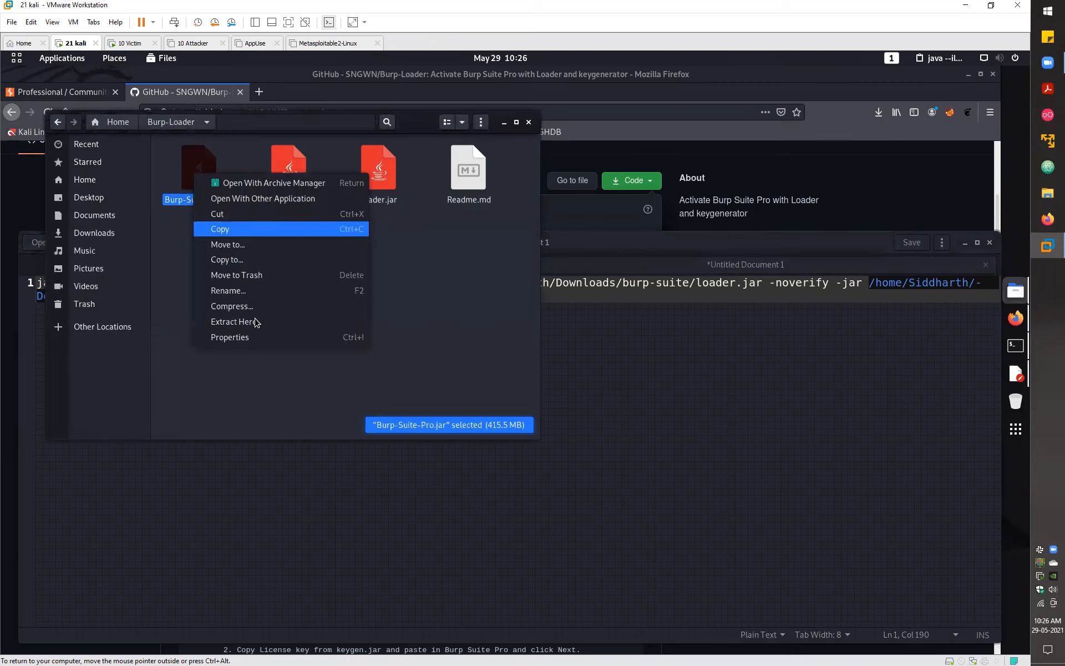
- Change the command's Burp jar path to /home/kali/Burp-Loader/Burp-Suite-Pro.jar, using the jar's Properties parent folder
{"action": "left_click", "coordinate": [270, 339]}
{"action": "left_click_drag", "start_coordinate": [325, 294], "coordinate": [229, 291]}
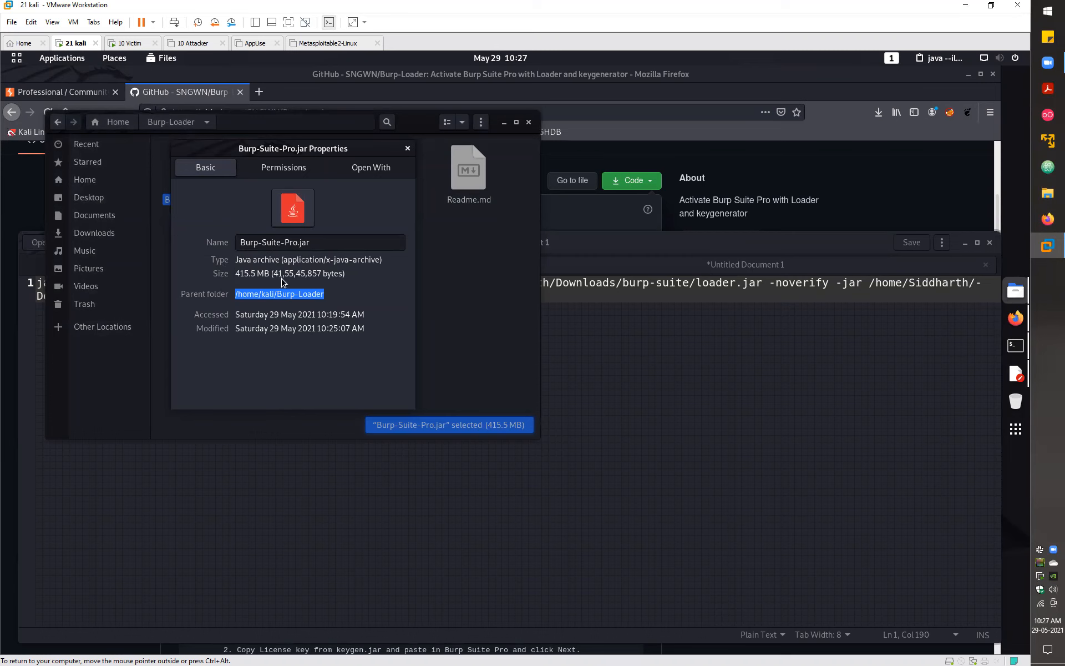
{"action": "key", "text": "ctrl+c"}
{"action": "left_click", "coordinate": [602, 339]}
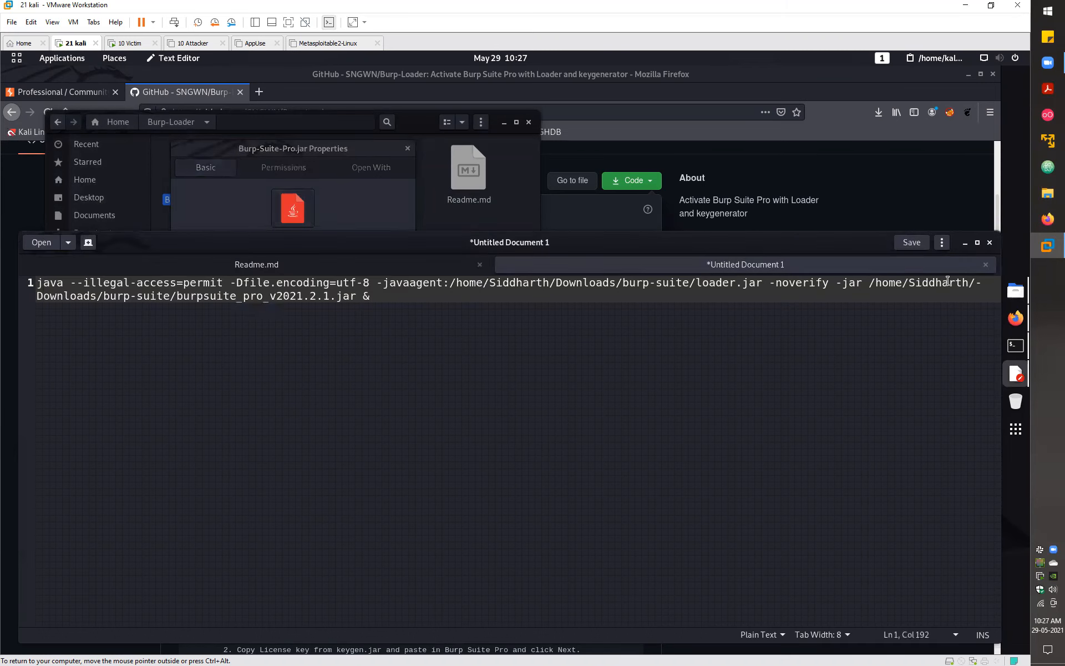
{"action": "left_click_drag", "start_coordinate": [870, 283], "coordinate": [356, 289]}
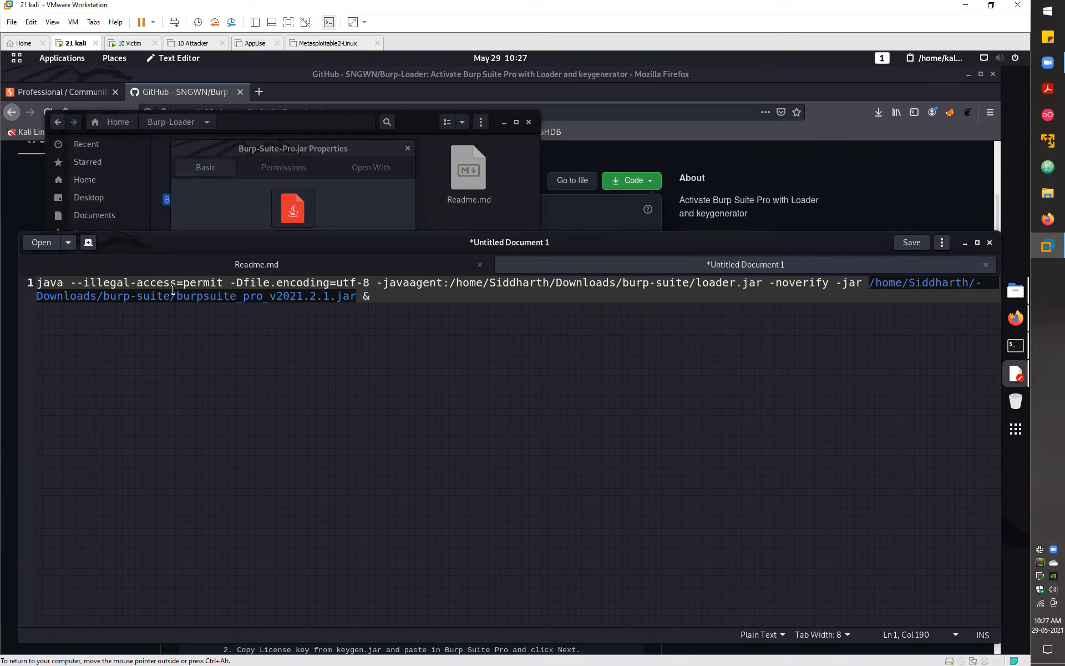
{"action": "key", "text": "ctrl+v"}
{"action": "type", "text": "/"}
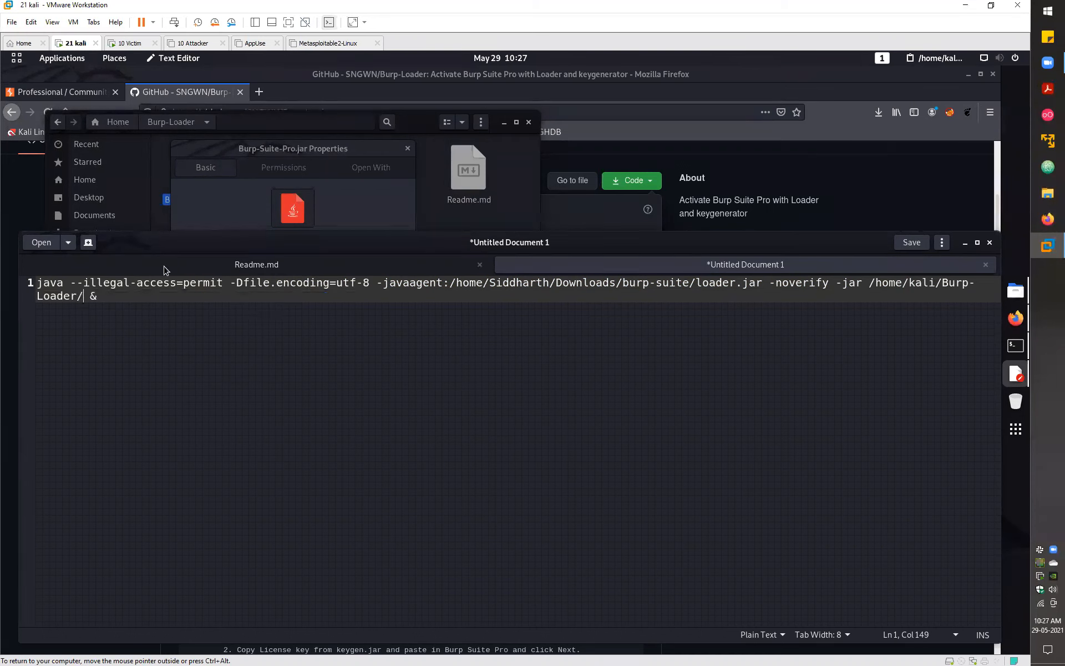
{"action": "left_click", "coordinate": [320, 151]}
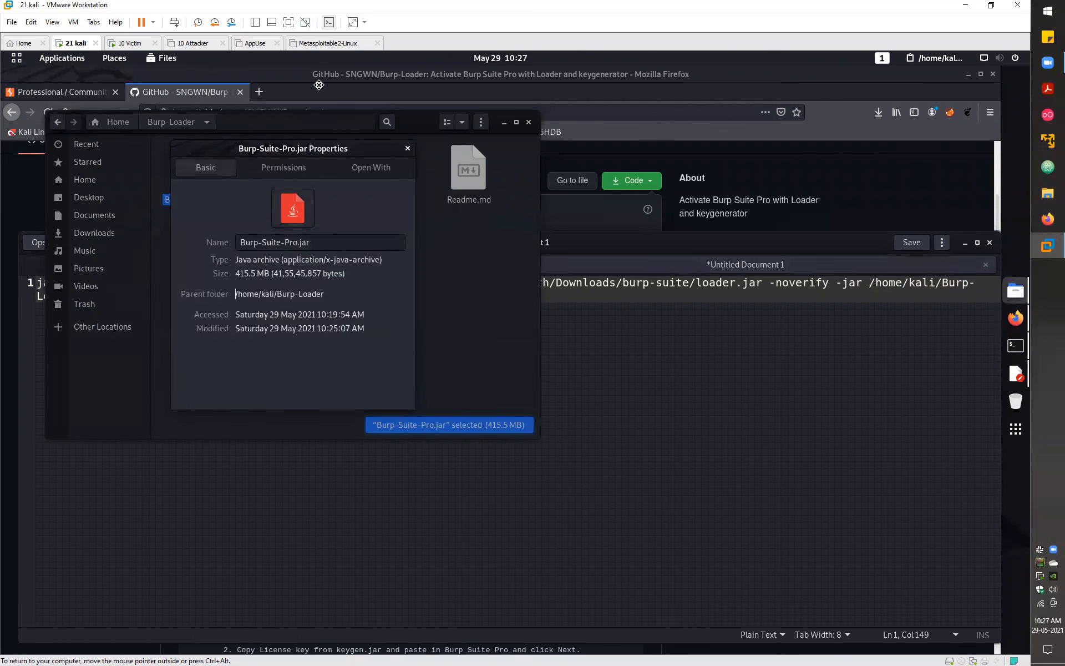
{"action": "left_click_drag", "start_coordinate": [320, 151], "coordinate": [319, 147]}
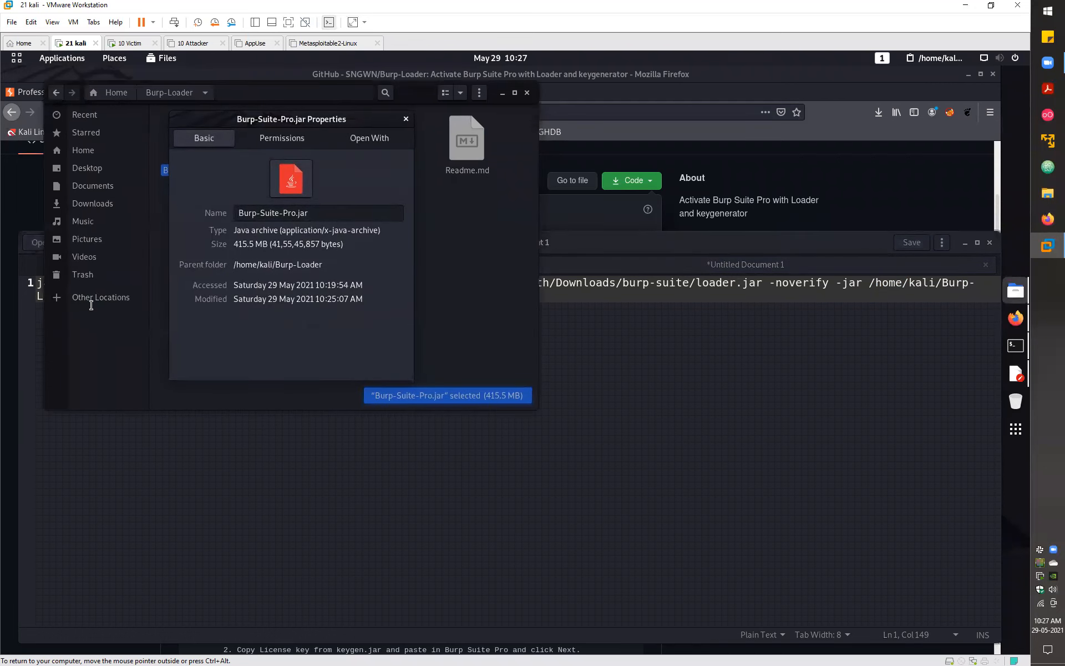
{"action": "key", "text": "alt+Tab"}
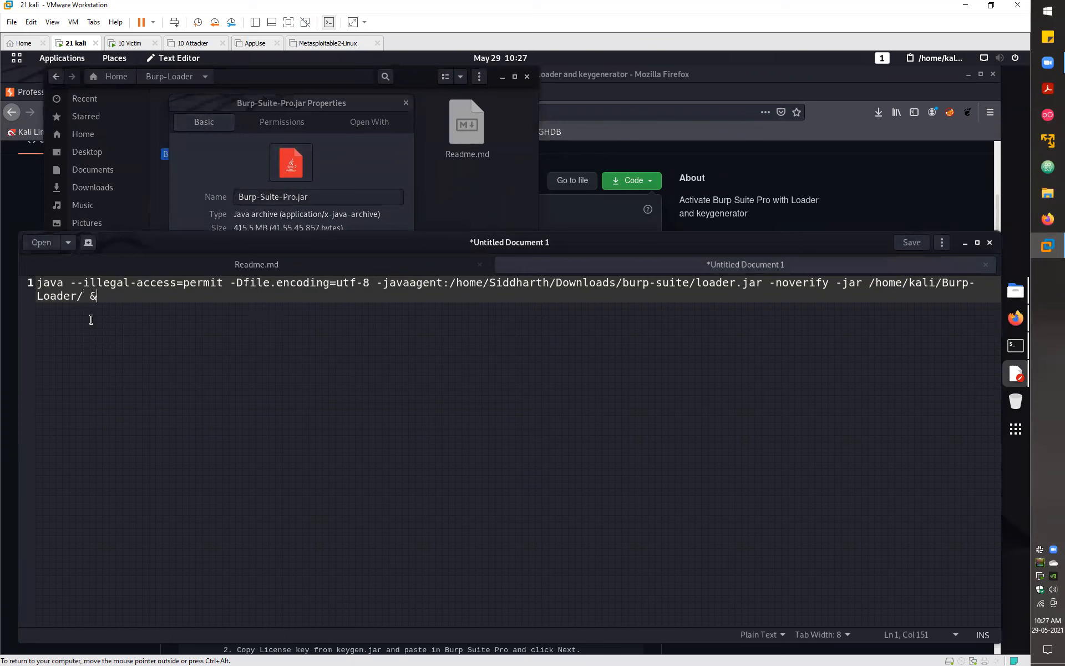
{"action": "type", "text": "Burp-S"}
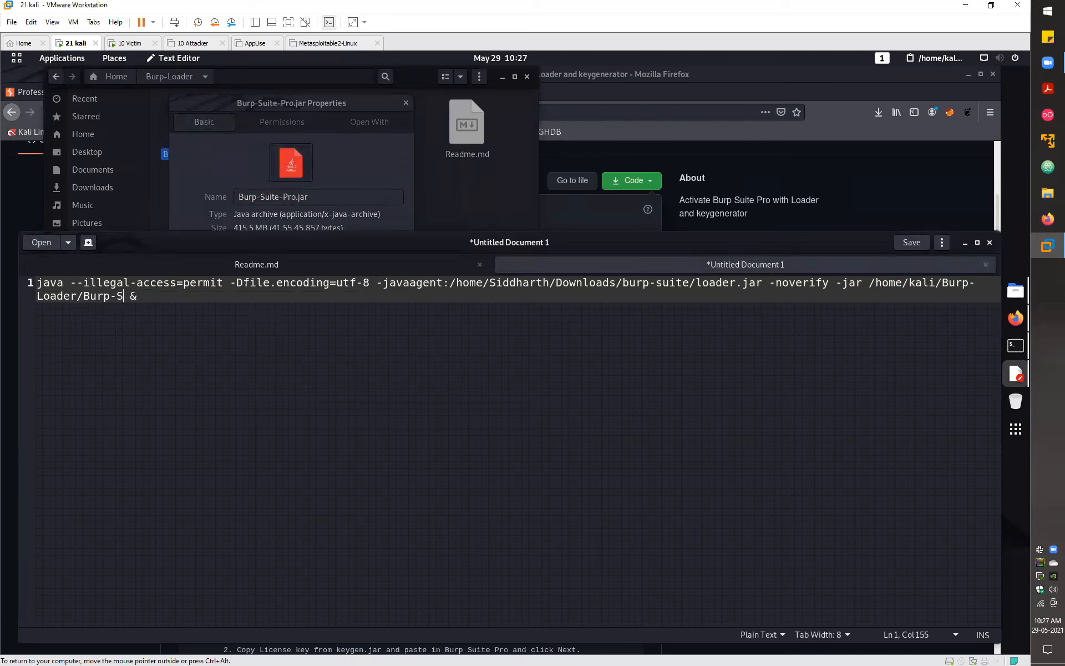
{"action": "type", "text": "uite-Pro.jar"}
- Point the javaagent loader.jar path to /home/kali/Burp-Loader/ as well
{"action": "left_click_drag", "start_coordinate": [761, 282], "coordinate": [696, 284]}
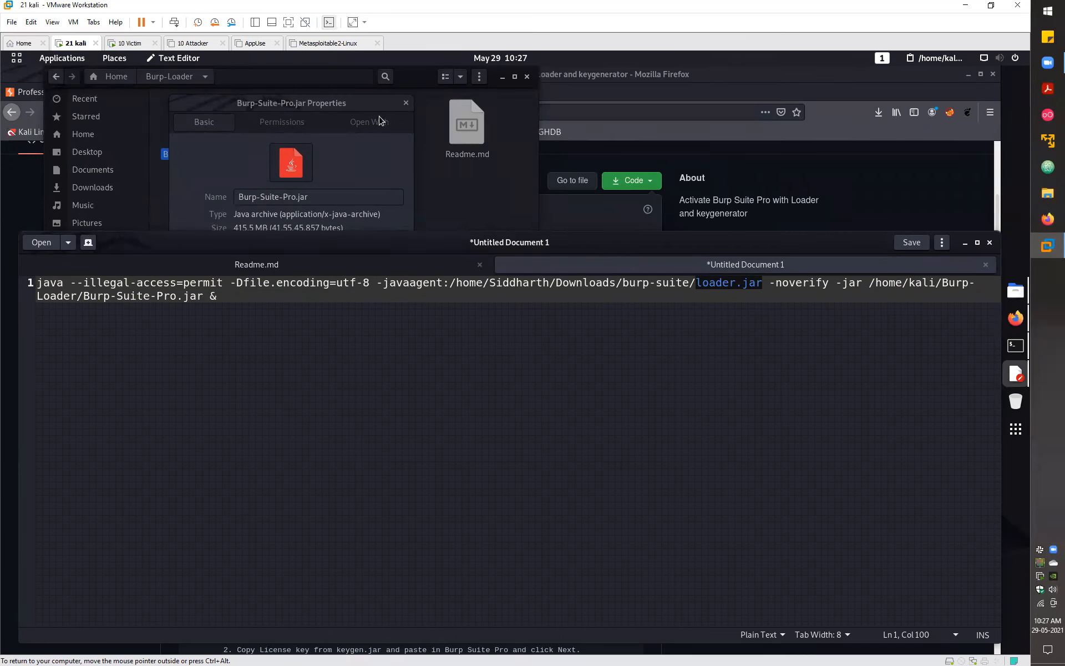
{"action": "key", "text": "Escape"}
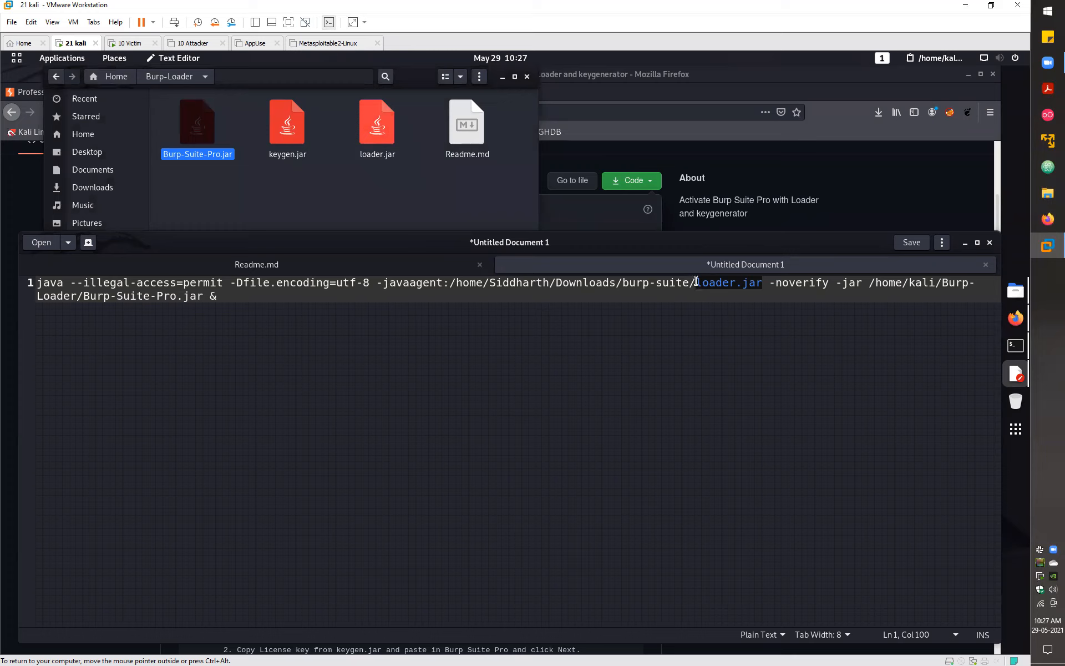
{"action": "left_click_drag", "start_coordinate": [696, 282], "coordinate": [451, 282]}
{"action": "key", "text": "ctrl+v"}
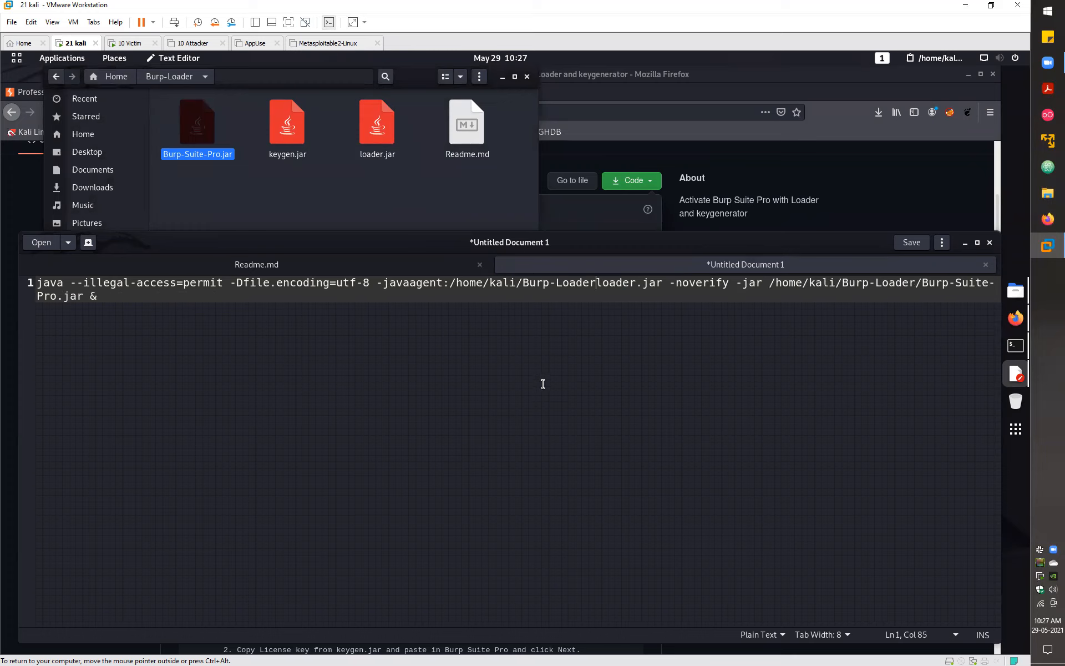
{"action": "left_click_drag", "start_coordinate": [449, 281], "coordinate": [595, 281]}
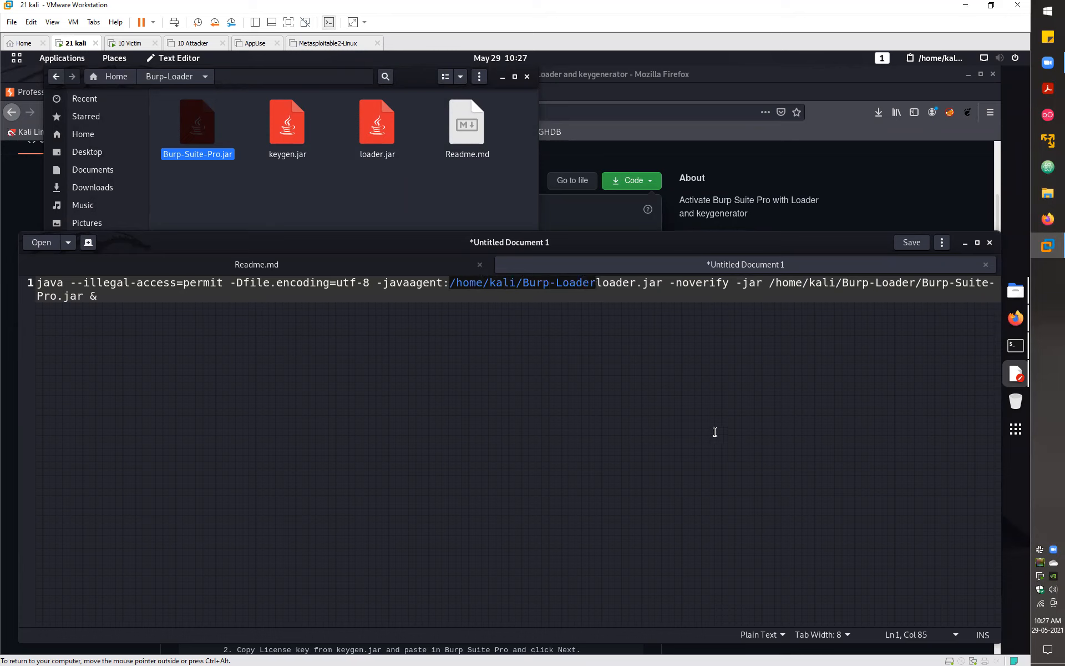
{"action": "key", "text": "Right"}
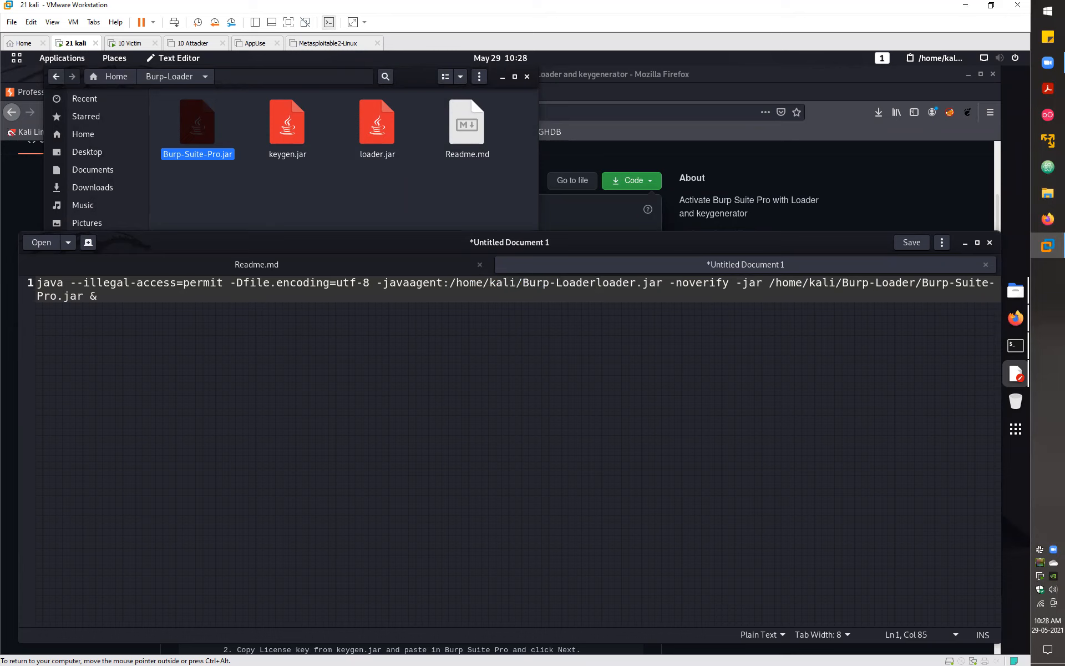
{"action": "type", "text": "/"}
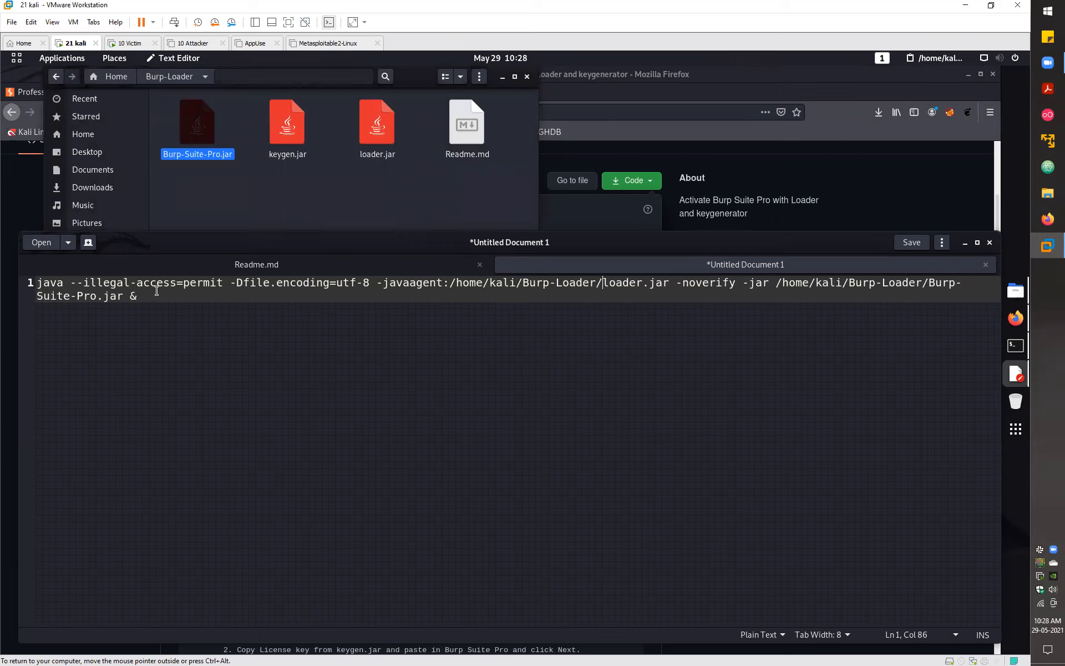
{"action": "left_click", "coordinate": [135, 295]}
- Save the launch command as bsp in /home/kali and quit Text Editor
{"action": "key", "text": "ctrl+s"}
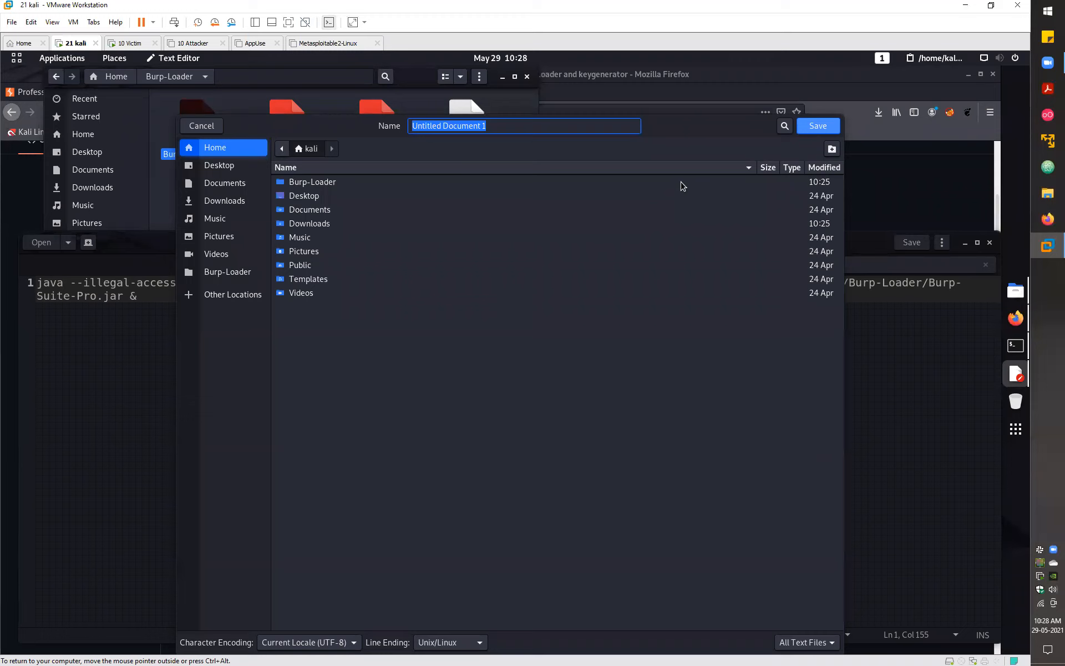
{"action": "type", "text": "siddharth"}
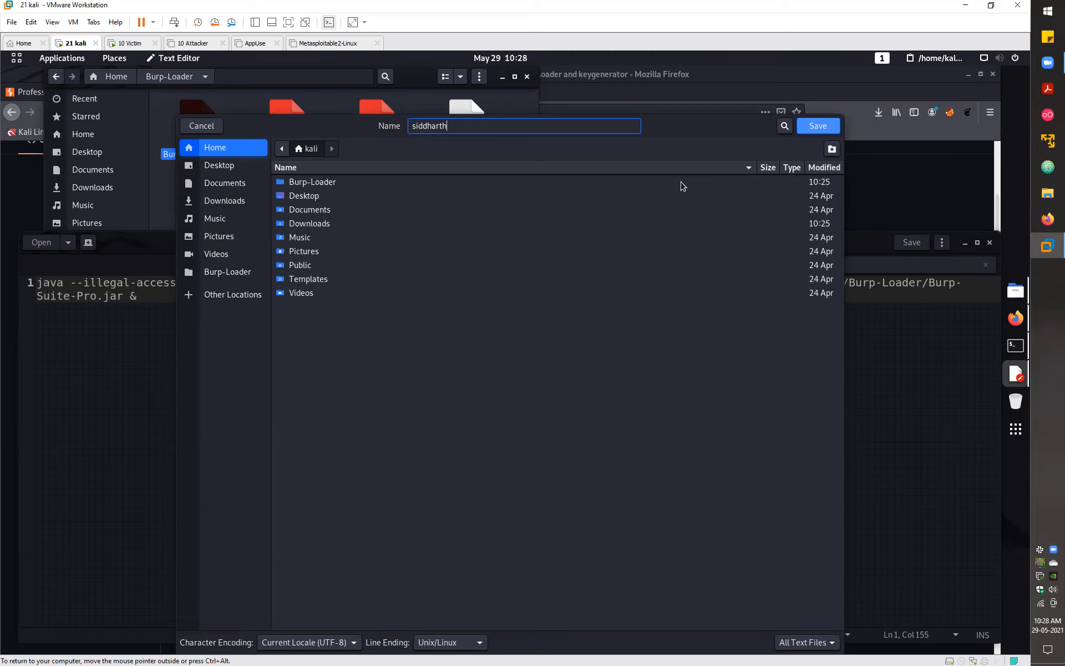
{"action": "key", "text": "BackSpace"}
{"action": "key", "text": "BackSpace"}
{"action": "key", "text": "BackSpace"}
{"action": "key", "text": "BackSpace"}
{"action": "key", "text": "BackSpace"}
{"action": "key", "text": "BackSpace"}
{"action": "key", "text": "BackSpace"}
{"action": "key", "text": "BackSpace"}
{"action": "key", "text": "BackSpace"}
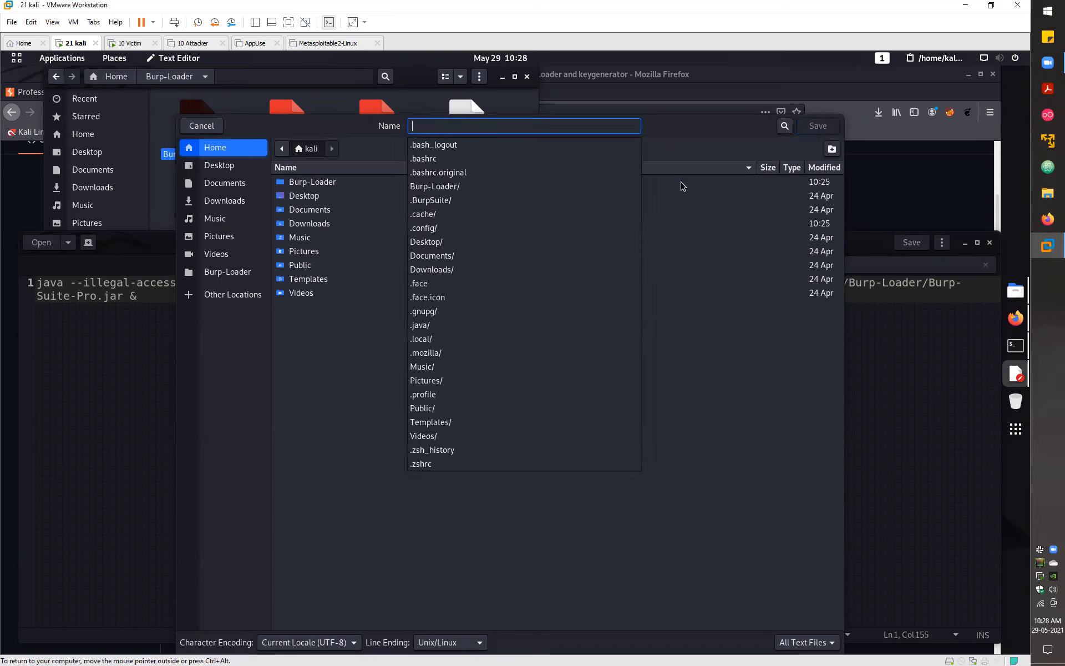
{"action": "type", "text": "burp"}
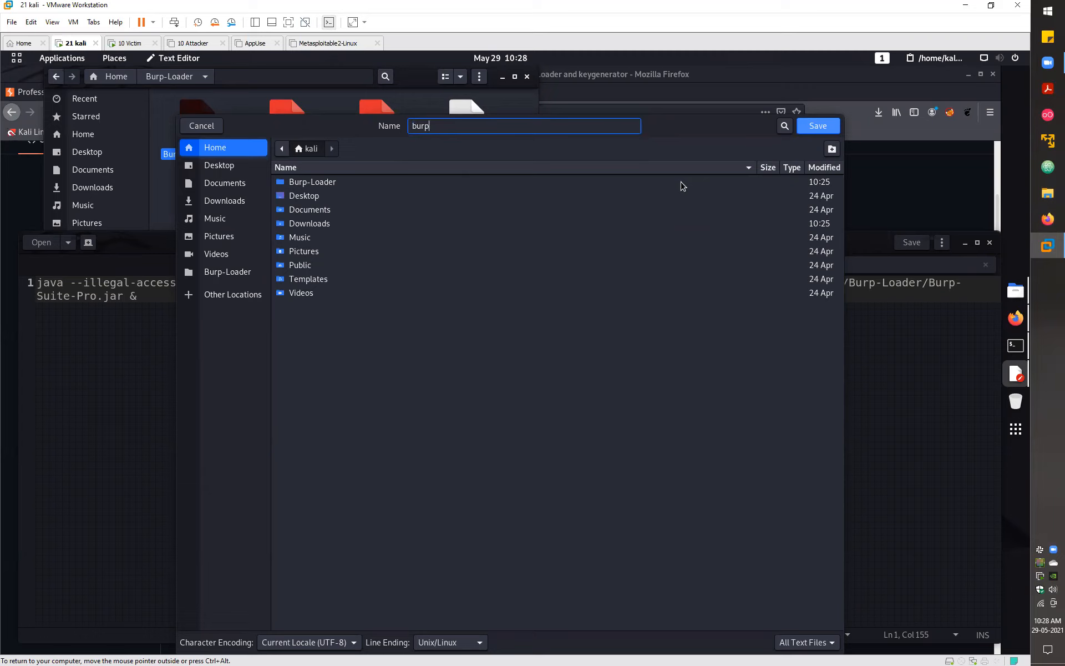
{"action": "key", "text": "BackSpace"}
{"action": "key", "text": "BackSpace"}
{"action": "key", "text": "BackSpace"}
{"action": "key", "text": "BackSpace"}
{"action": "type", "text": "bsp"}
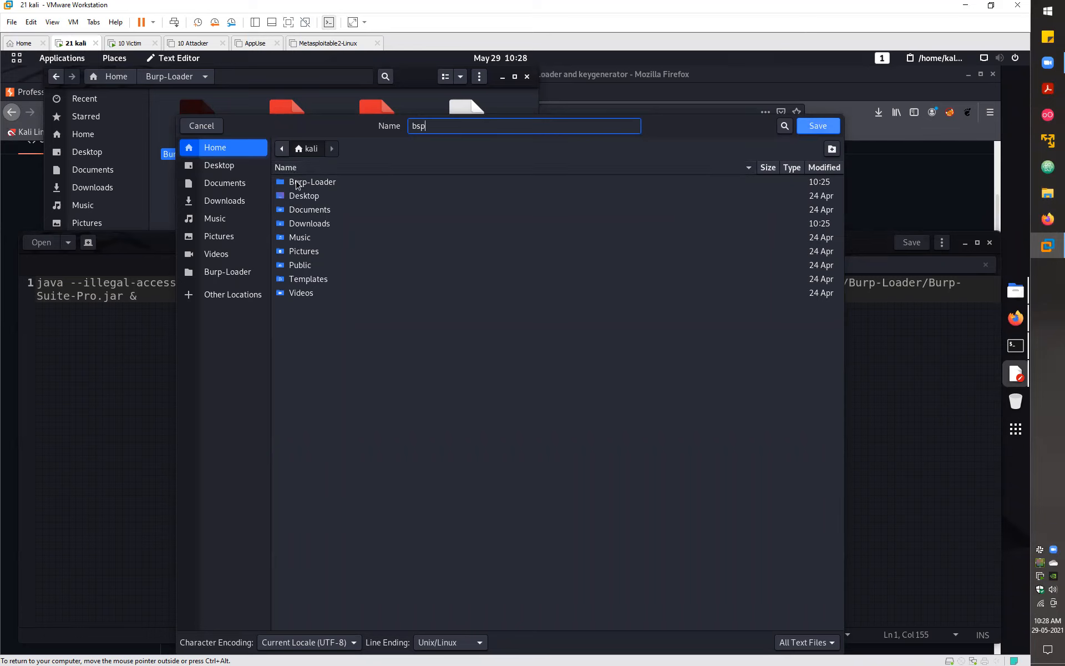
{"action": "left_click", "coordinate": [819, 126]}
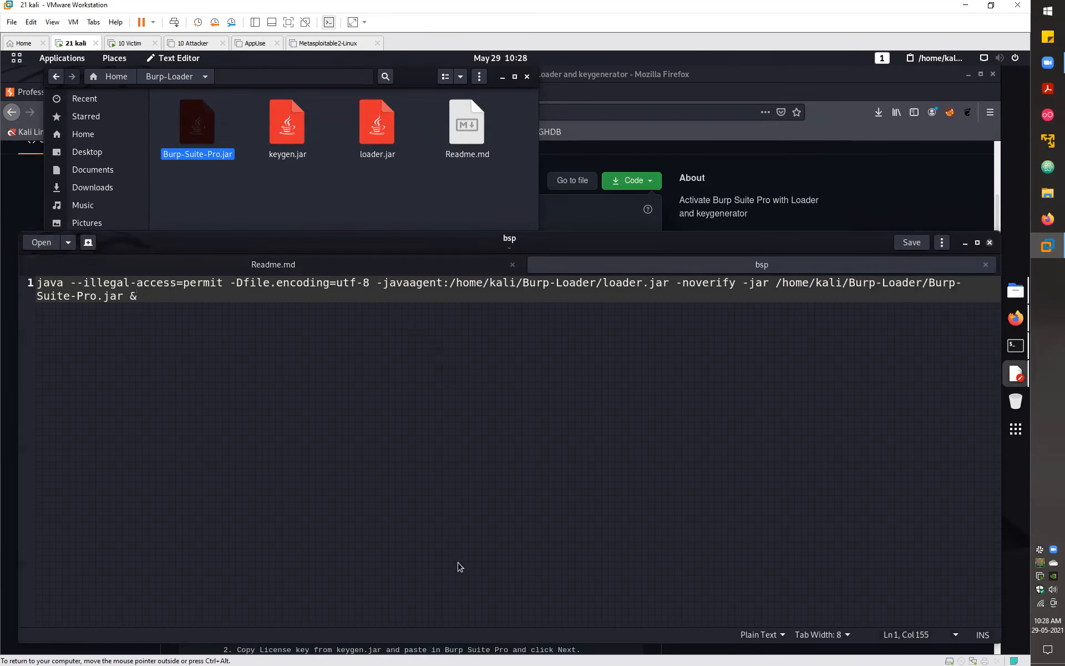
{"action": "key", "text": "ctrl+q"}
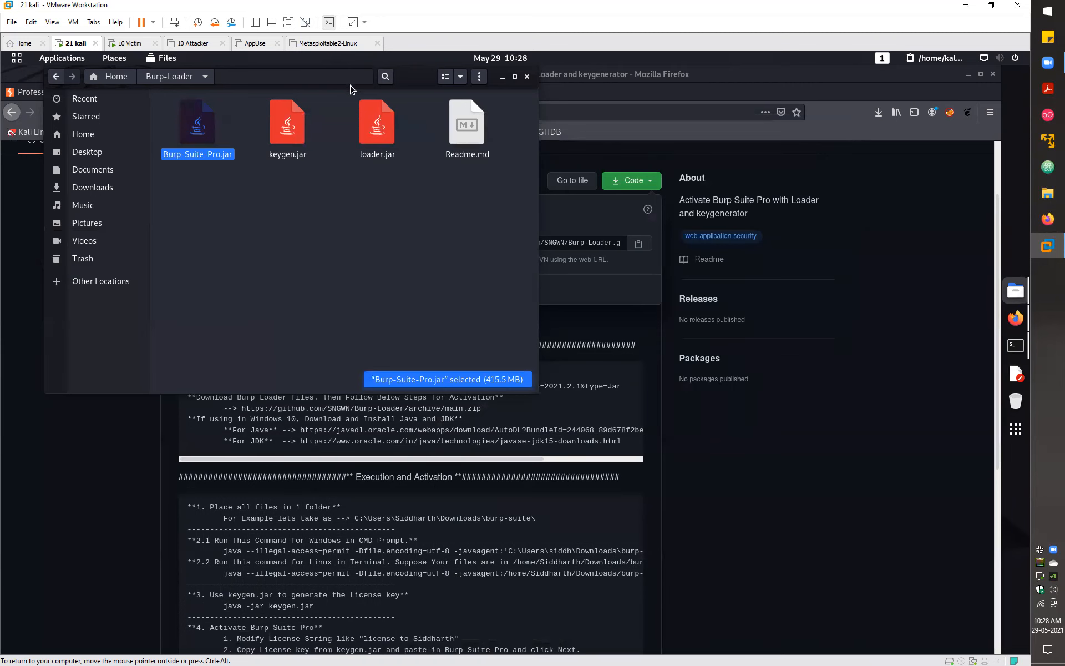
- In the terminal, go up to the home folder with cd .. and check bsp's permissions via ls -l
{"action": "key", "text": "alt+Tab"}
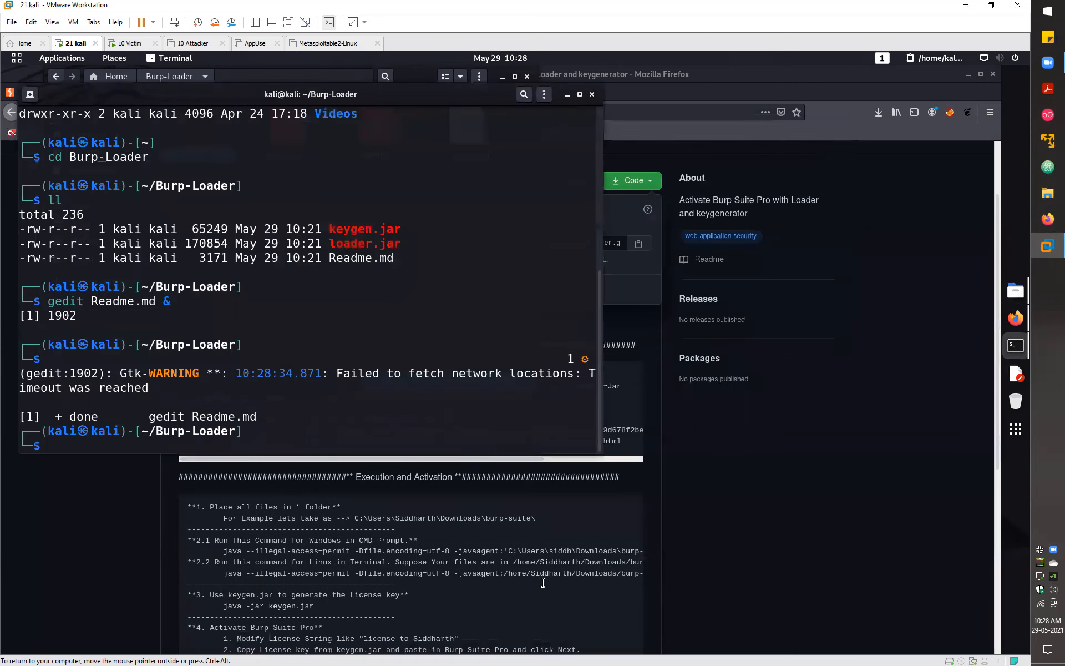
{"action": "left_click_drag", "start_coordinate": [399, 95], "coordinate": [672, 225]}
{"action": "type", "text": "cd ..;ls"}
{"action": "key", "text": "Return"}
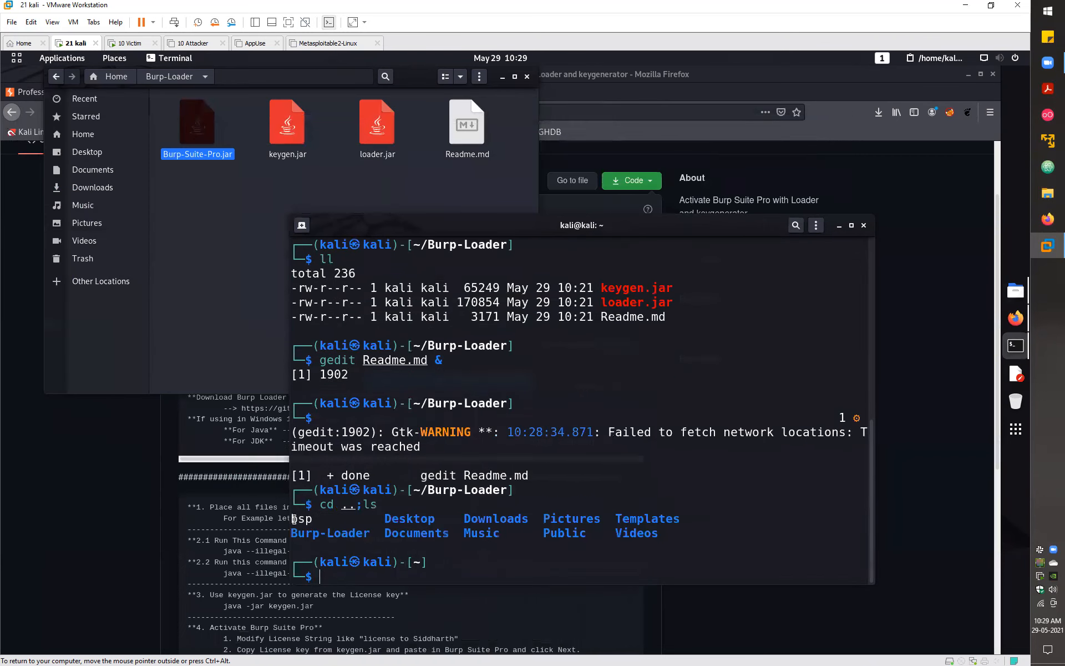
{"action": "type", "text": "ls -l"}
{"action": "key", "text": "Return"}
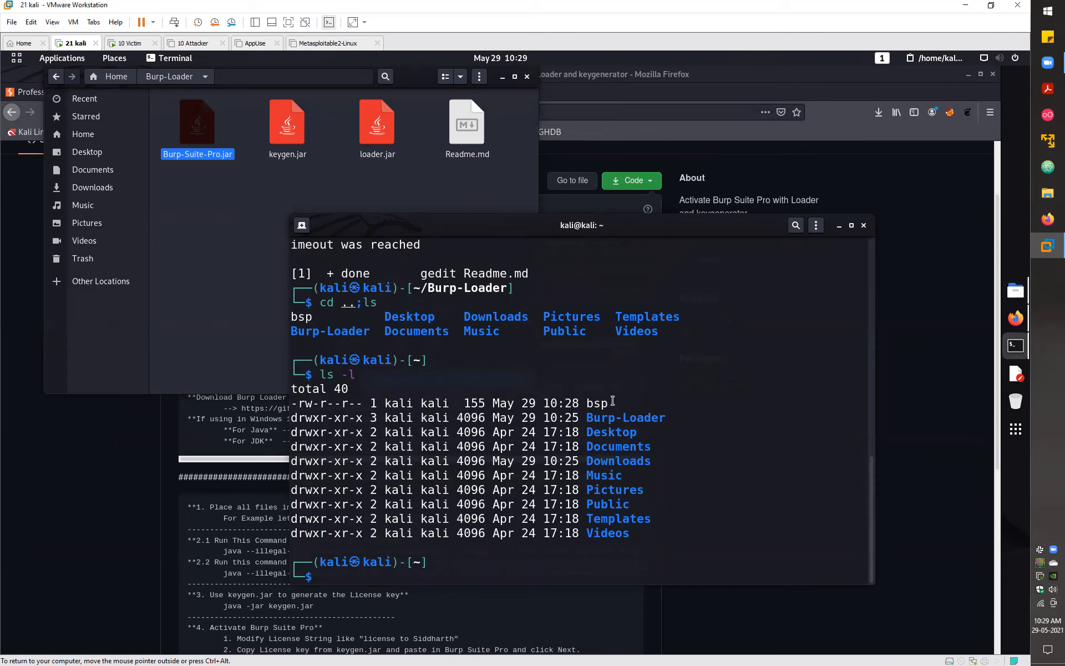
{"action": "left_click_drag", "start_coordinate": [617, 404], "coordinate": [292, 404]}
{"action": "left_click", "coordinate": [321, 404]}
- Make bsp executable with chmod +x bsp and confirm -rwxr-xr-x with ll
{"action": "type", "text": "chmod +x bsp"}
{"action": "key", "text": "Return"}
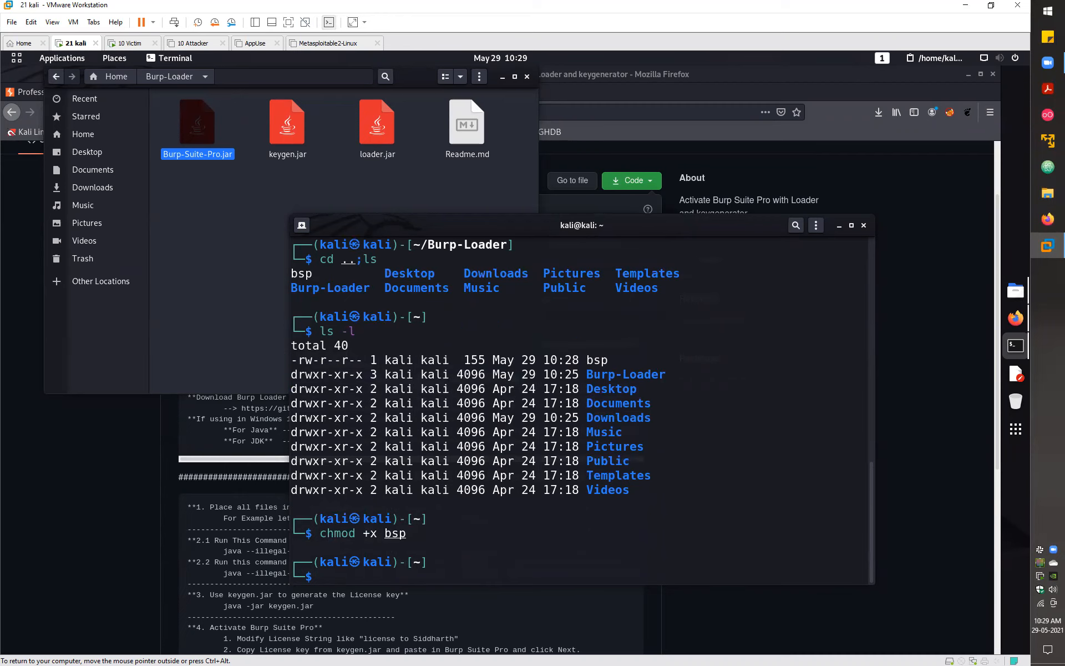
{"action": "type", "text": "ll"}
{"action": "key", "text": "Return"}
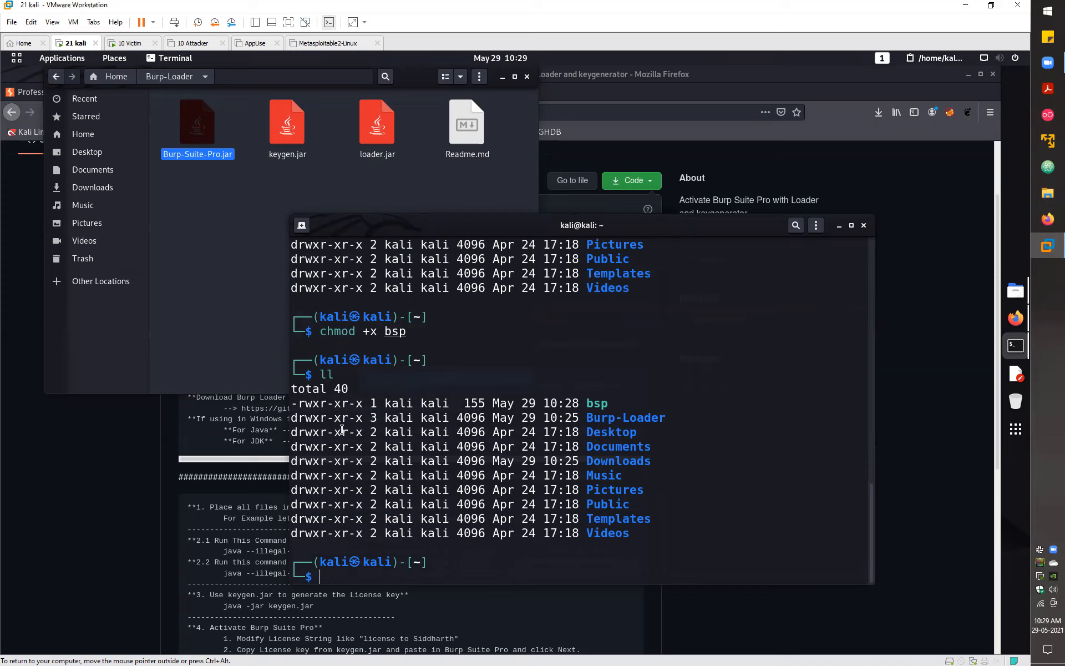
- Launch Burp Suite with ./bsp, accept the JRE warning and licence agreement, then cancel and exit
{"action": "type", "text": "bsp"}
{"action": "key", "text": "Return"}
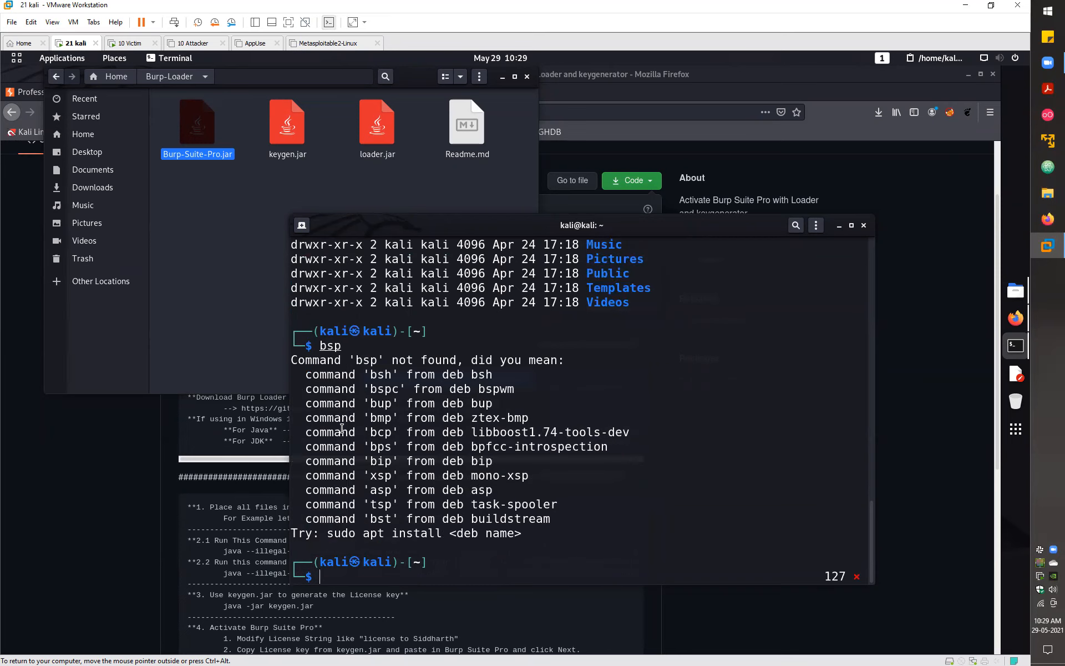
{"action": "type", "text": "./bsp"}
{"action": "key", "text": "Return"}
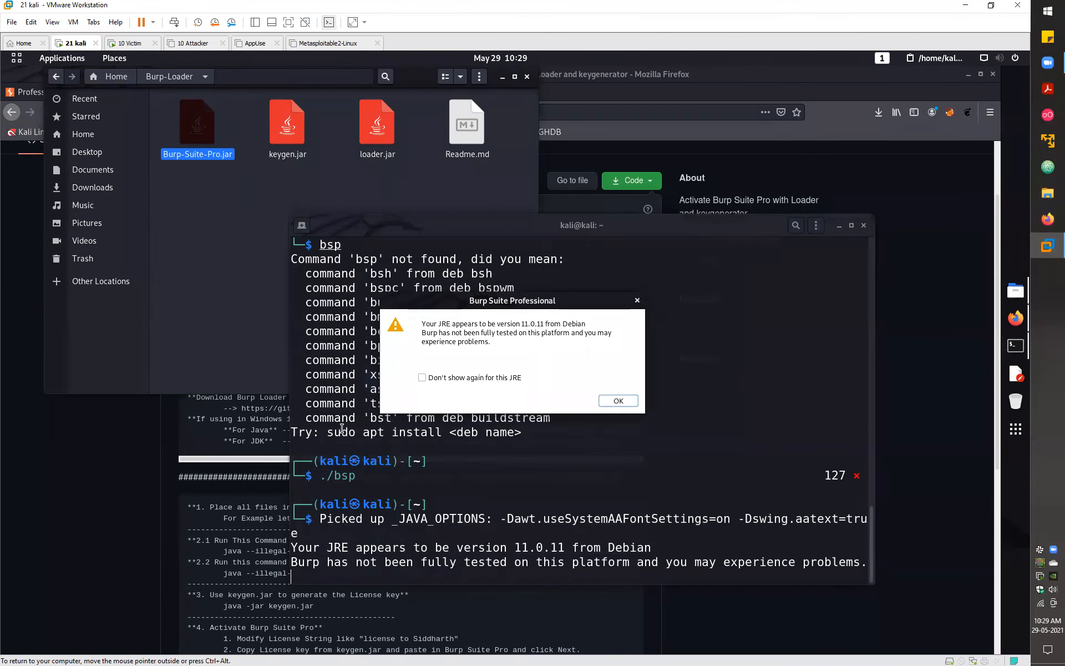
{"action": "left_click", "coordinate": [615, 401]}
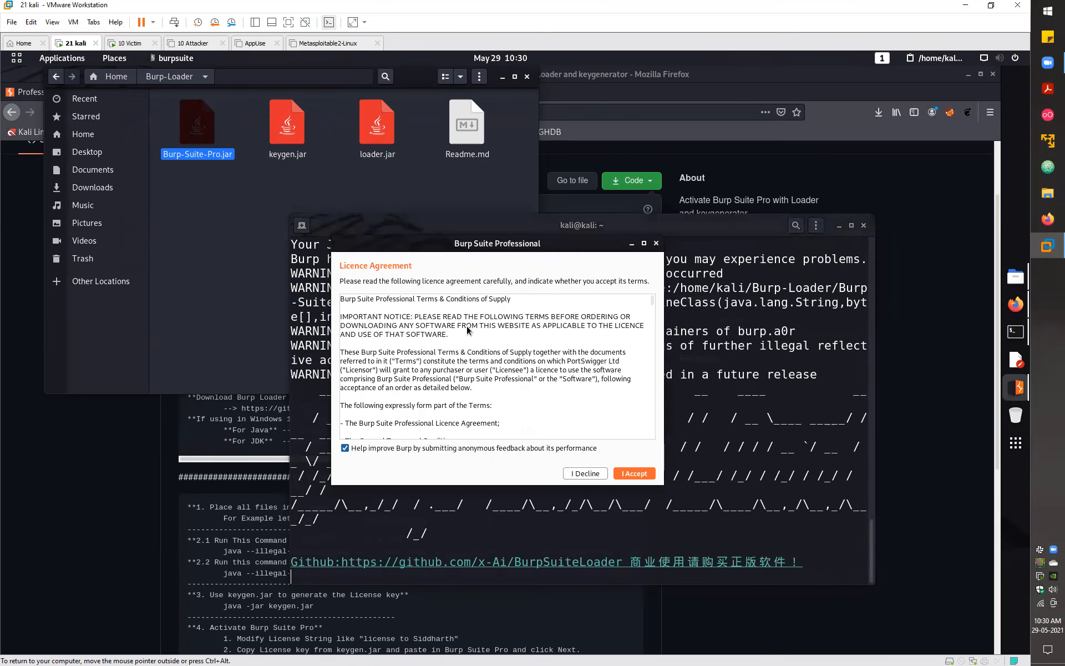
{"action": "left_click", "coordinate": [634, 473]}
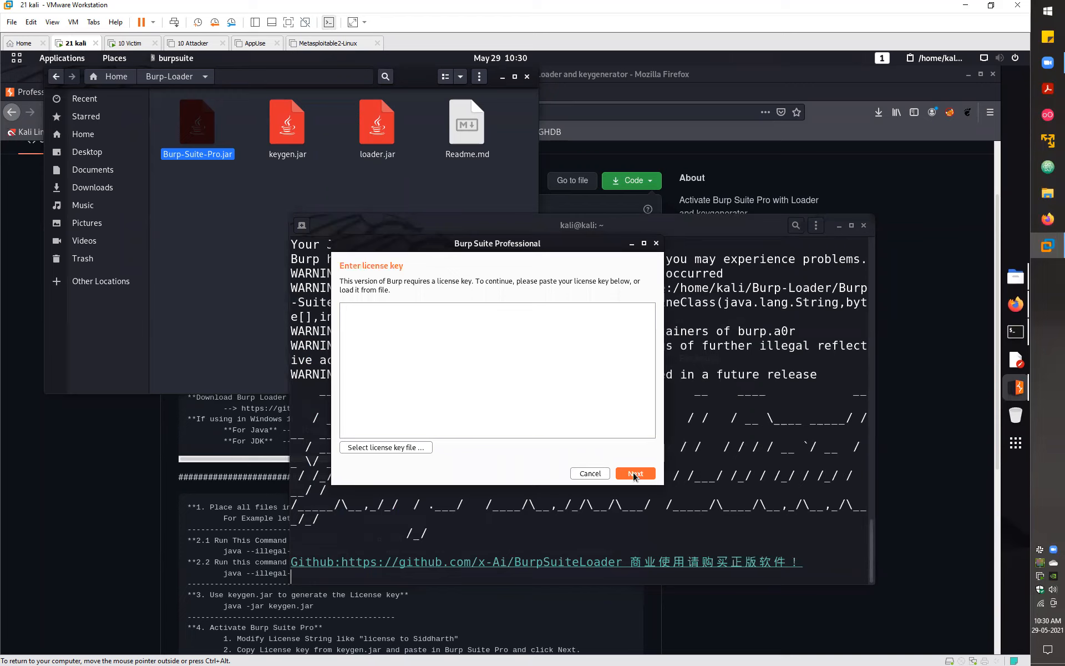
{"action": "left_click", "coordinate": [594, 477]}
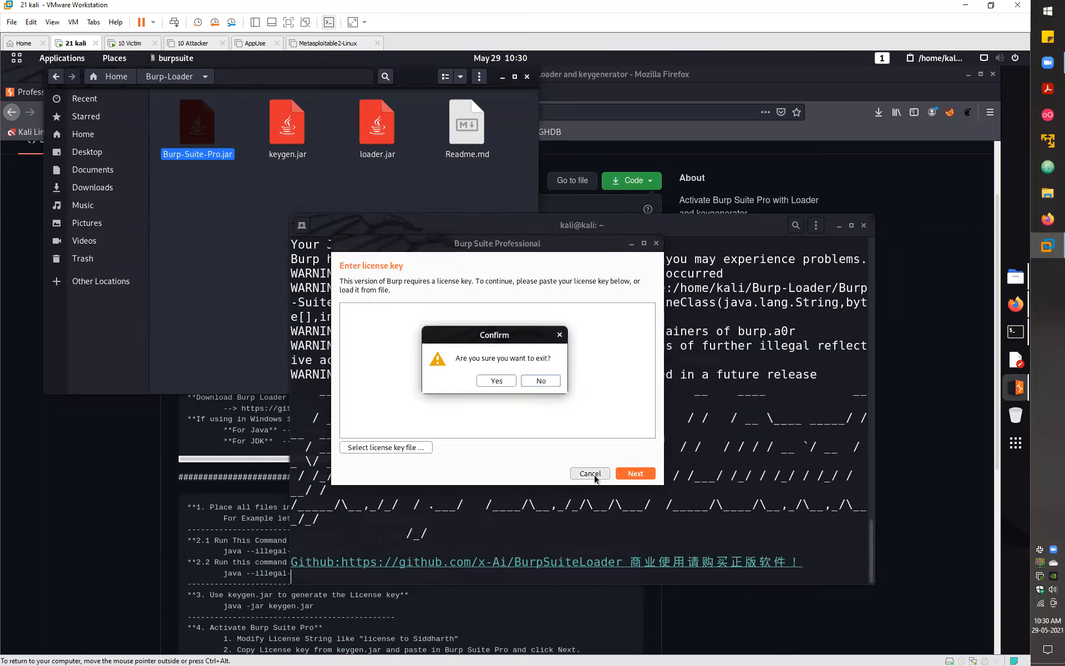
{"action": "left_click", "coordinate": [496, 380]}
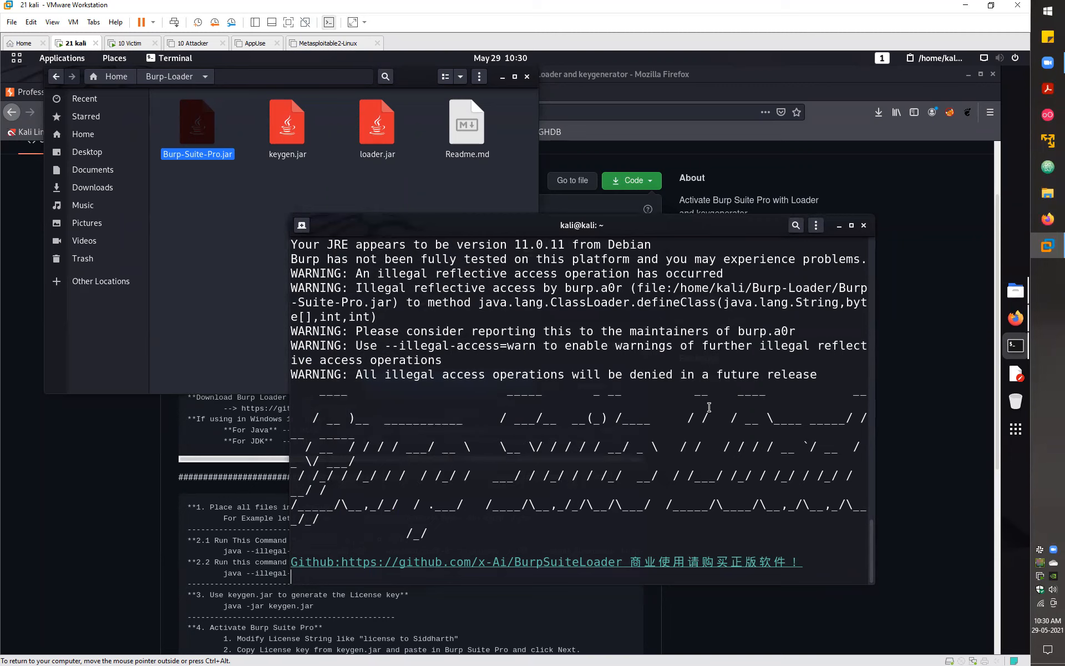
{"action": "left_click_drag", "start_coordinate": [289, 416], "coordinate": [6, 428]}
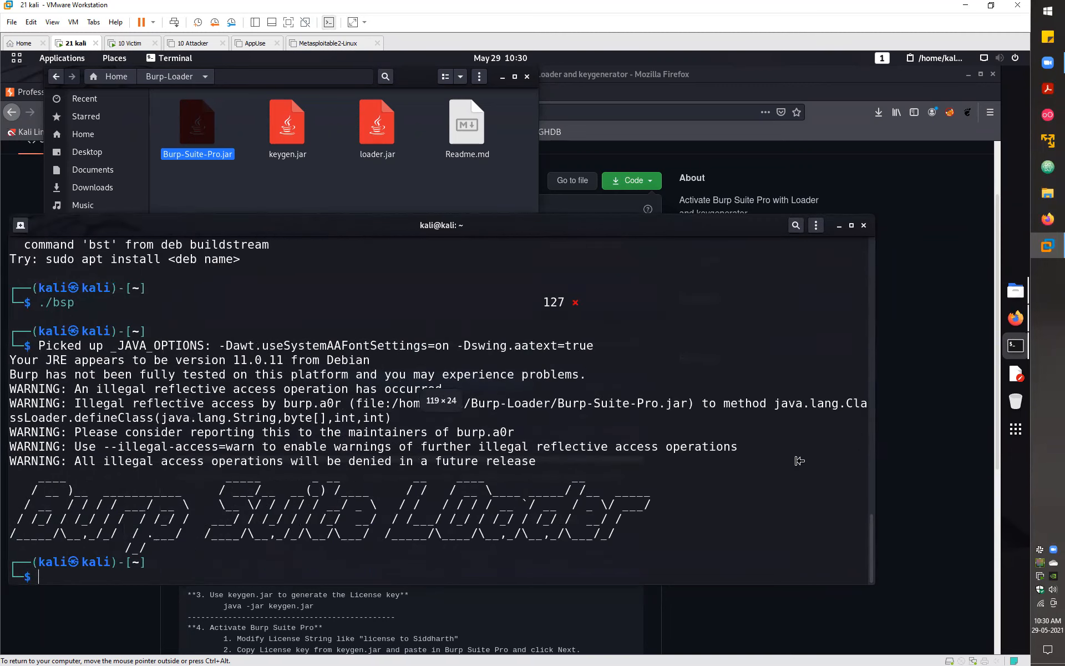
- Widen the terminal, change to the filesystem root with cd ../../ and list it with ll
{"action": "left_click_drag", "start_coordinate": [713, 443], "coordinate": [10, 443]}
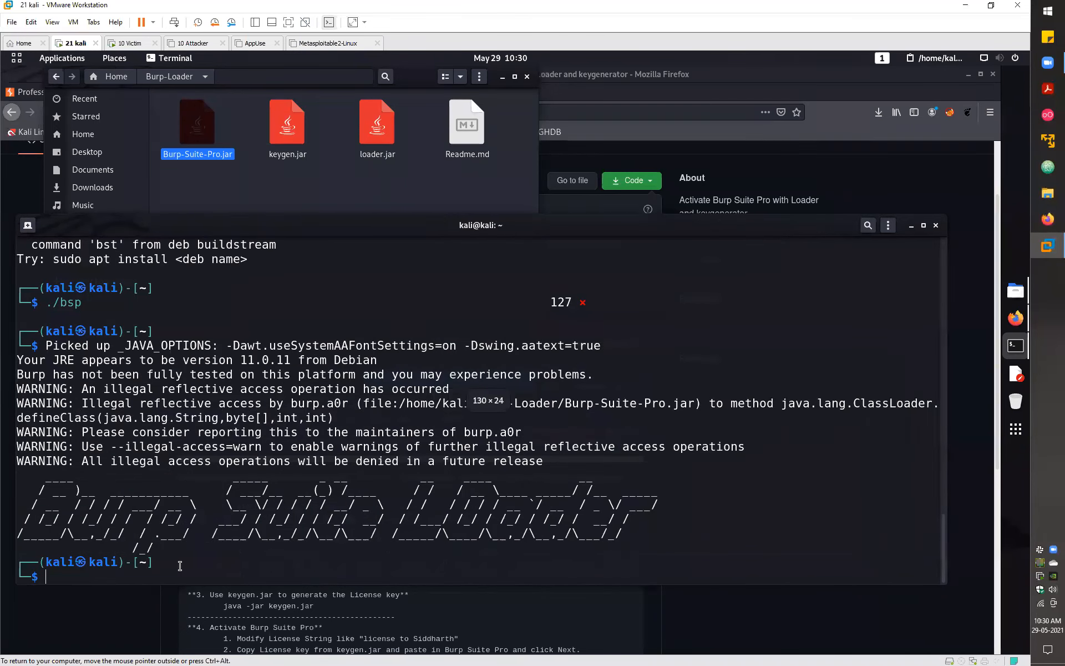
{"action": "type", "text": "cd"}
{"action": "key", "text": "BackSpace"}
{"action": "key", "text": "BackSpace"}
{"action": "key", "text": "BackSpace"}
{"action": "type", "text": "ls -l"}
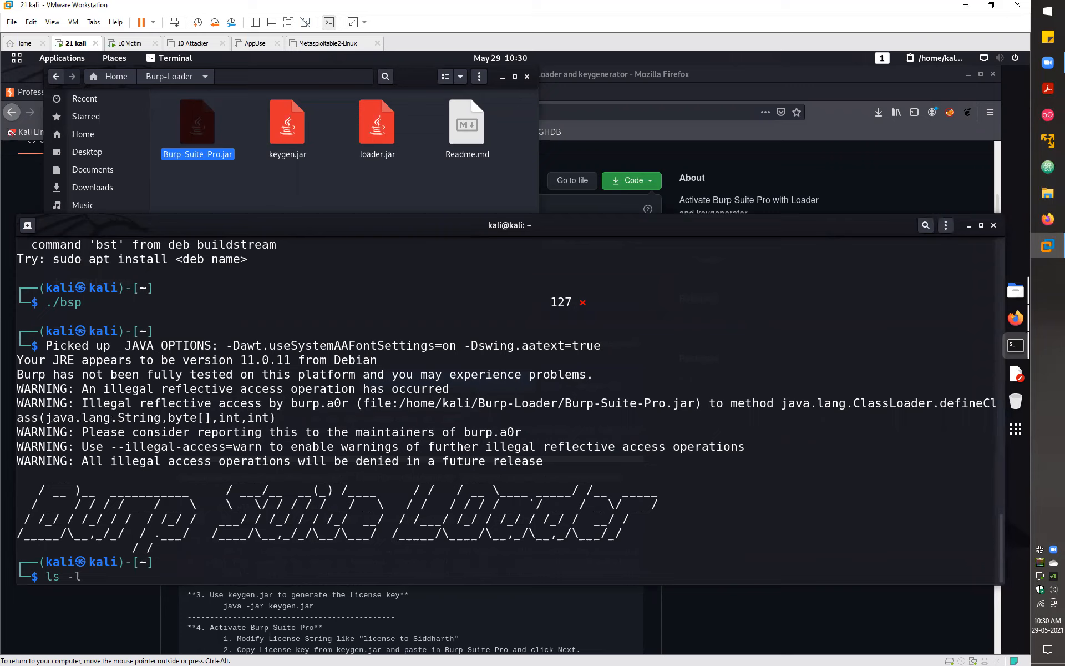
{"action": "key", "text": "BackSpace"}
{"action": "key", "text": "BackSpace"}
{"action": "key", "text": "BackSpace"}
{"action": "type", "text": "bin"}
{"action": "key", "text": "BackSpace"}
{"action": "key", "text": "BackSpace"}
{"action": "key", "text": "BackSpace"}
{"action": "type", "text": "cd ../../"}
{"action": "key", "text": "Return"}
{"action": "type", "text": "ll"}
{"action": "key", "text": "Return"}
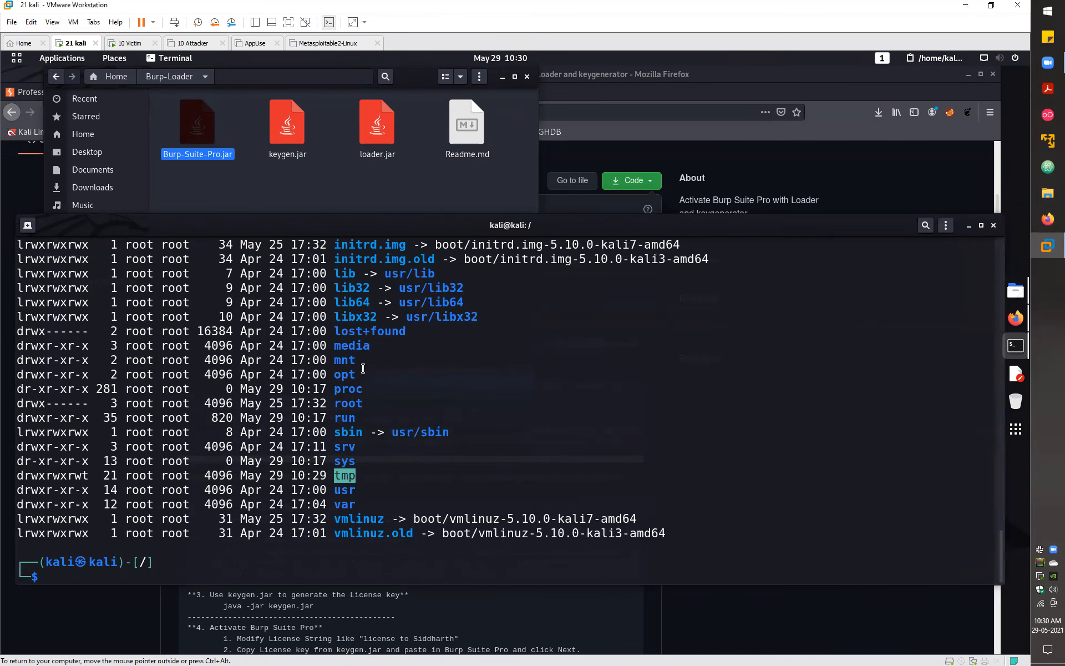
- Inspect the bin -> usr/bin entry and its root owner in the listing
{"action": "scroll", "coordinate": [370, 356], "scroll_direction": "up", "scroll_amount": 3}
{"action": "scroll", "coordinate": [371, 356], "scroll_direction": "up", "scroll_amount": 1}
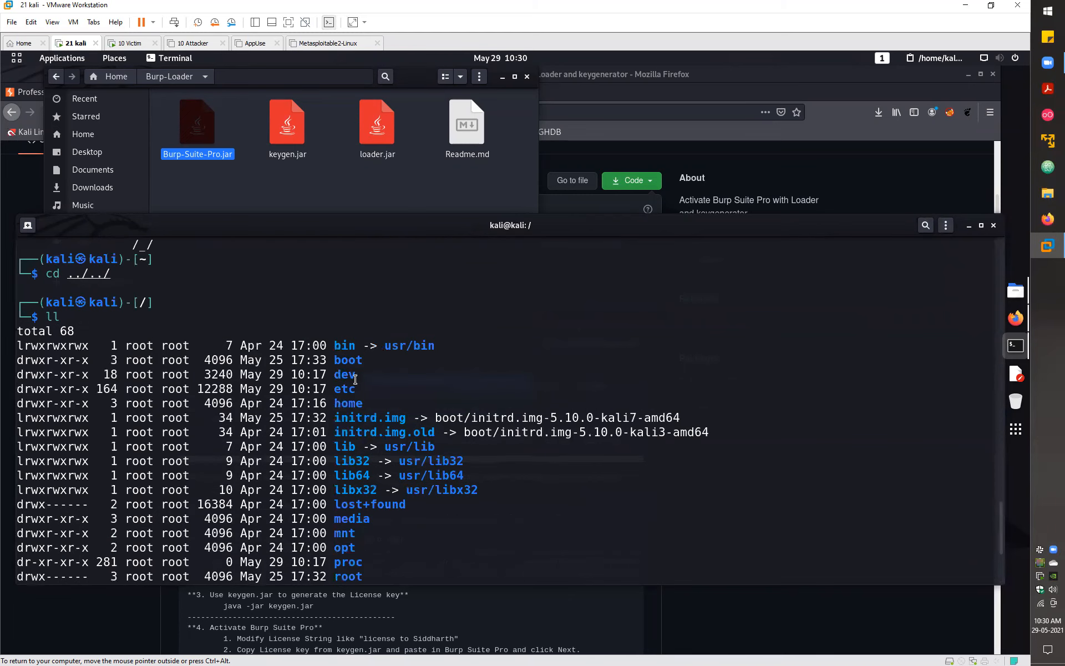
{"action": "left_click_drag", "start_coordinate": [336, 345], "coordinate": [18, 345]}
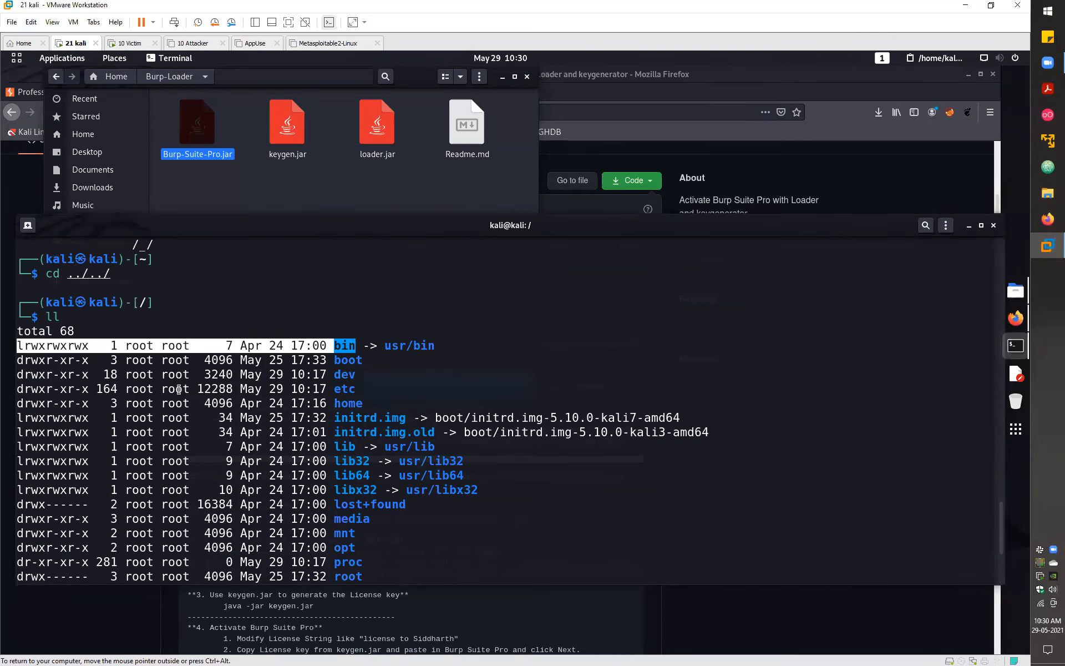
{"action": "left_click", "coordinate": [387, 346]}
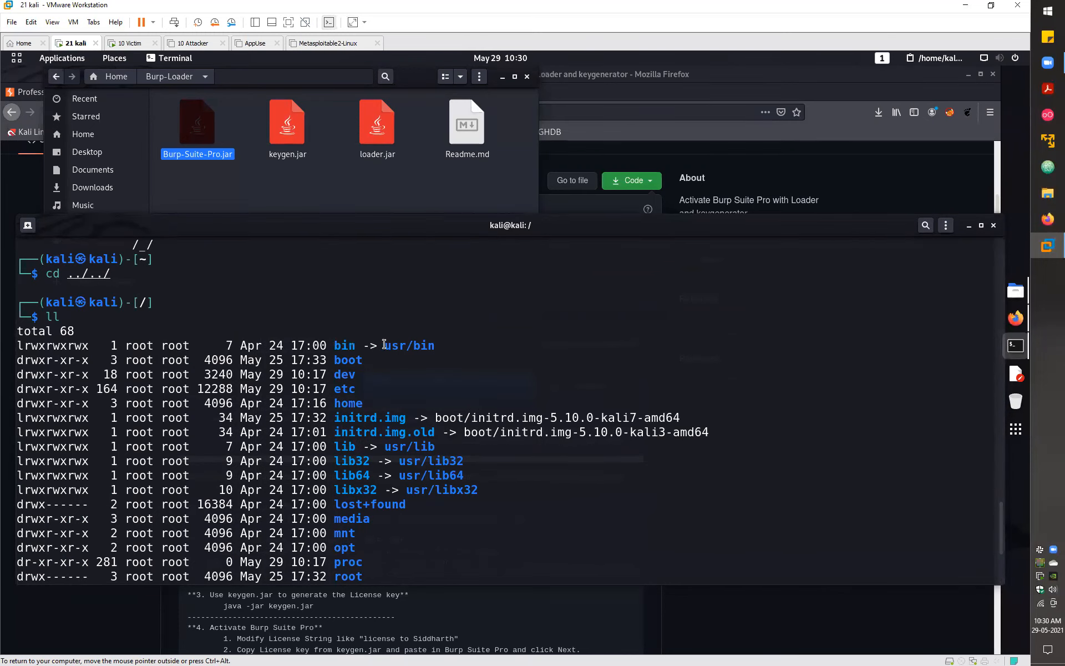
{"action": "left_click_drag", "start_coordinate": [405, 345], "coordinate": [384, 345]}
{"action": "double_click", "coordinate": [431, 345]}
{"action": "left_click", "coordinate": [441, 348]}
{"action": "double_click", "coordinate": [143, 345]}
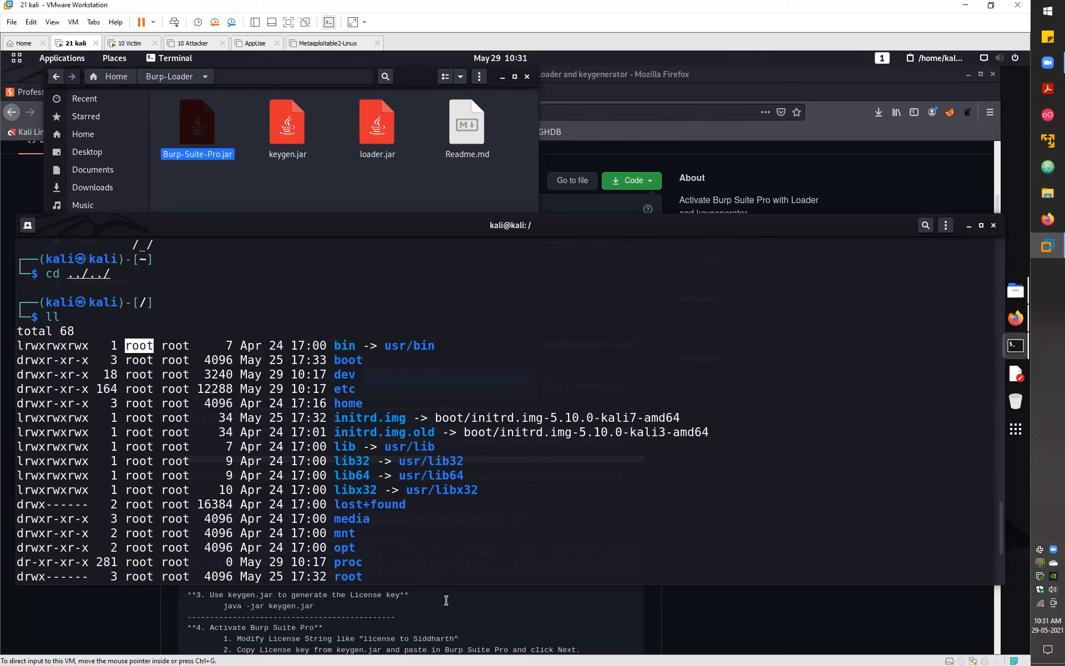
{"action": "scroll", "coordinate": [455, 477], "scroll_direction": "down", "scroll_amount": 4}
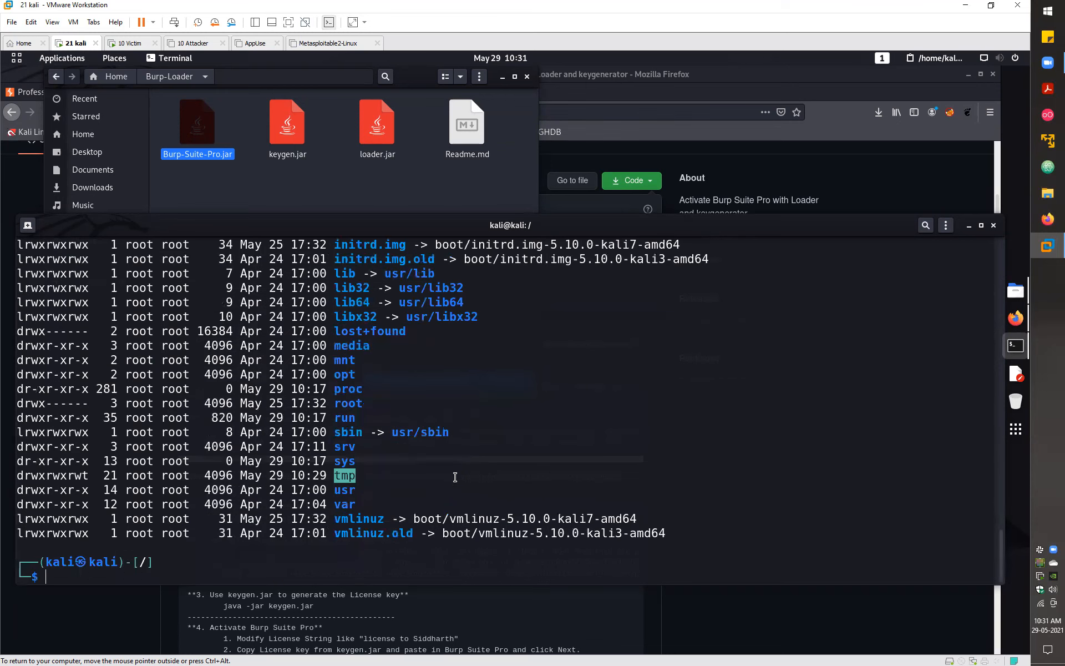
- Switch to a root shell with sudo su and list the root directory
{"action": "type", "text": "sudo su"}
{"action": "key", "text": "Return"}
{"action": "key", "text": "Return"}
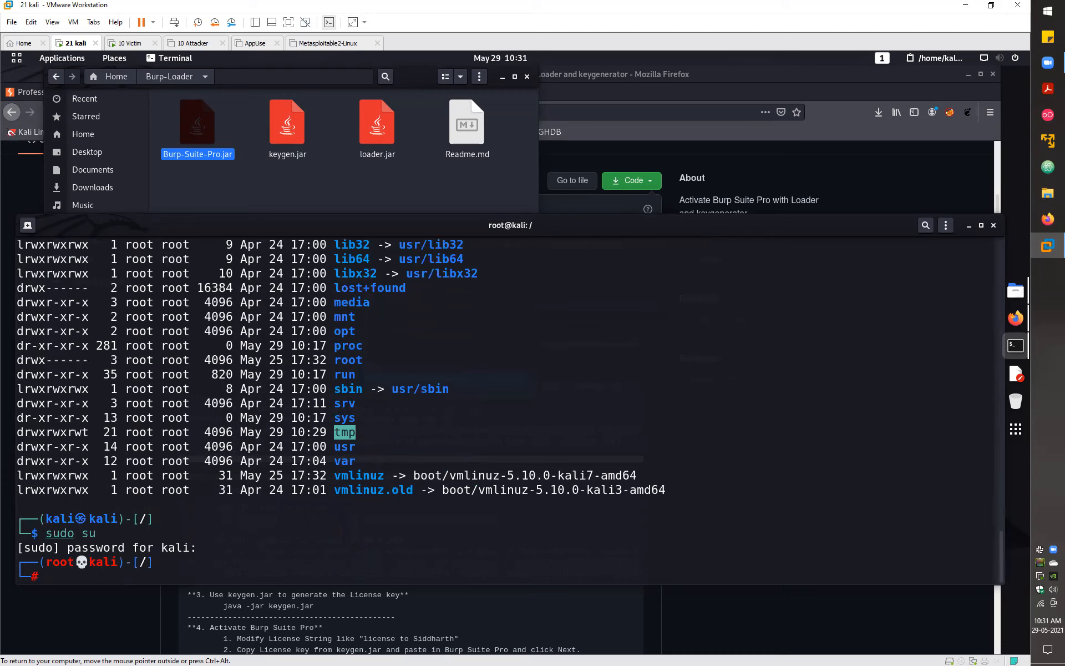
{"action": "type", "text": "ll"}
{"action": "key", "text": "Return"}
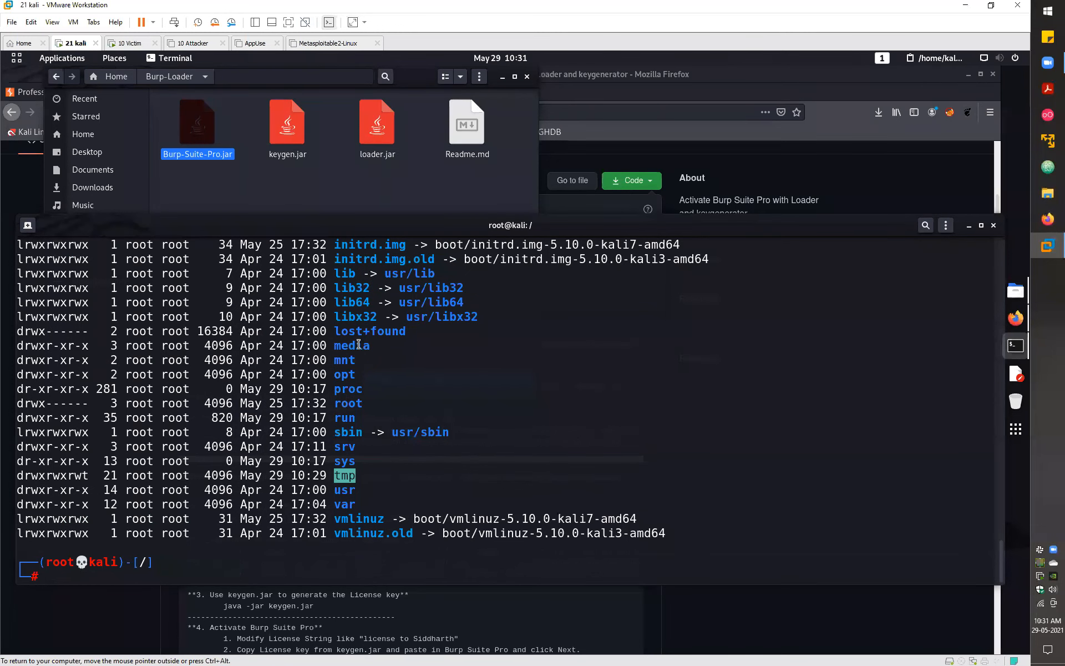
{"action": "scroll", "coordinate": [328, 344], "scroll_direction": "up", "scroll_amount": 2}
{"action": "scroll", "coordinate": [324, 345], "scroll_direction": "up", "scroll_amount": 2}
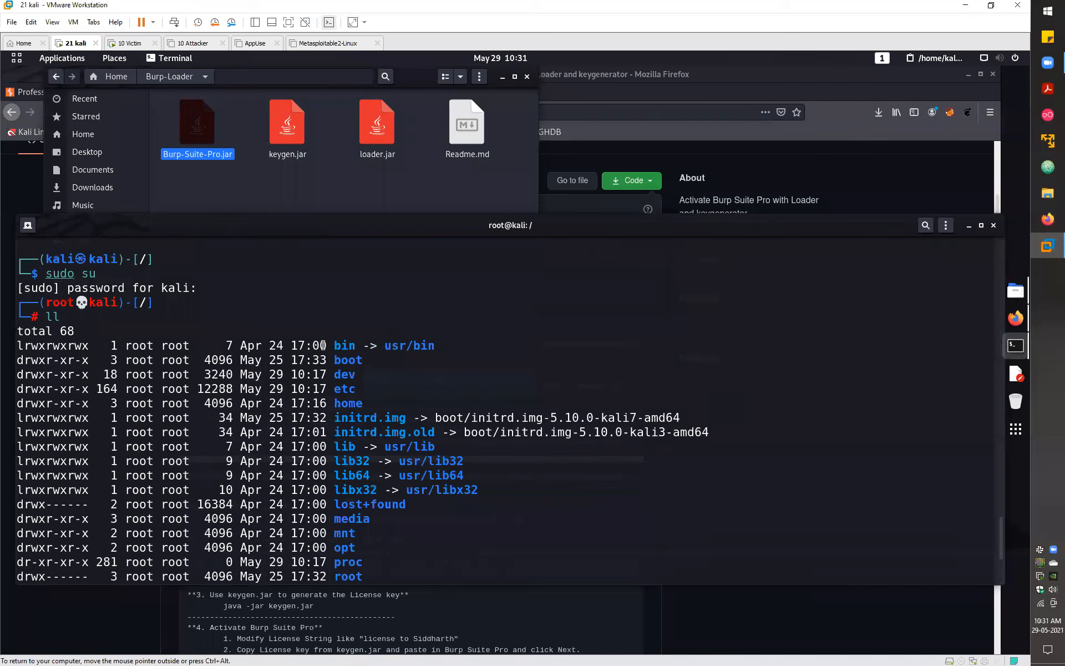
- Move /home/kali/bsp into /bin/ and list the directory again
{"action": "type", "text": "mv "}
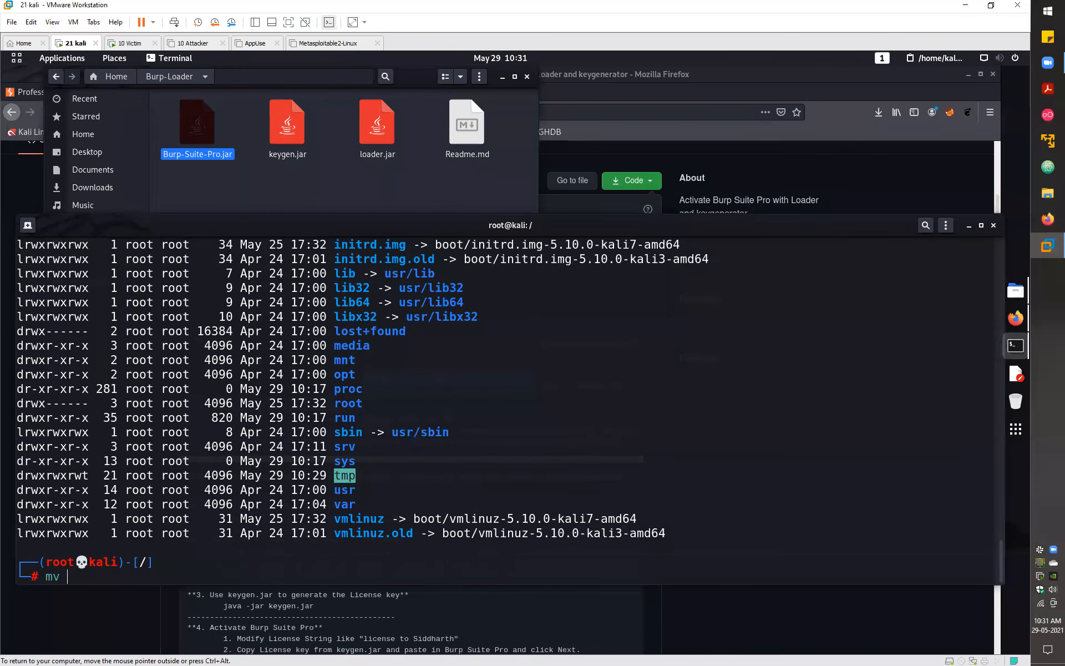
{"action": "type", "text": "/ho"}
{"action": "key", "text": "Tab"}
{"action": "key", "text": "Tab"}
{"action": "type", "text": "bsp "}
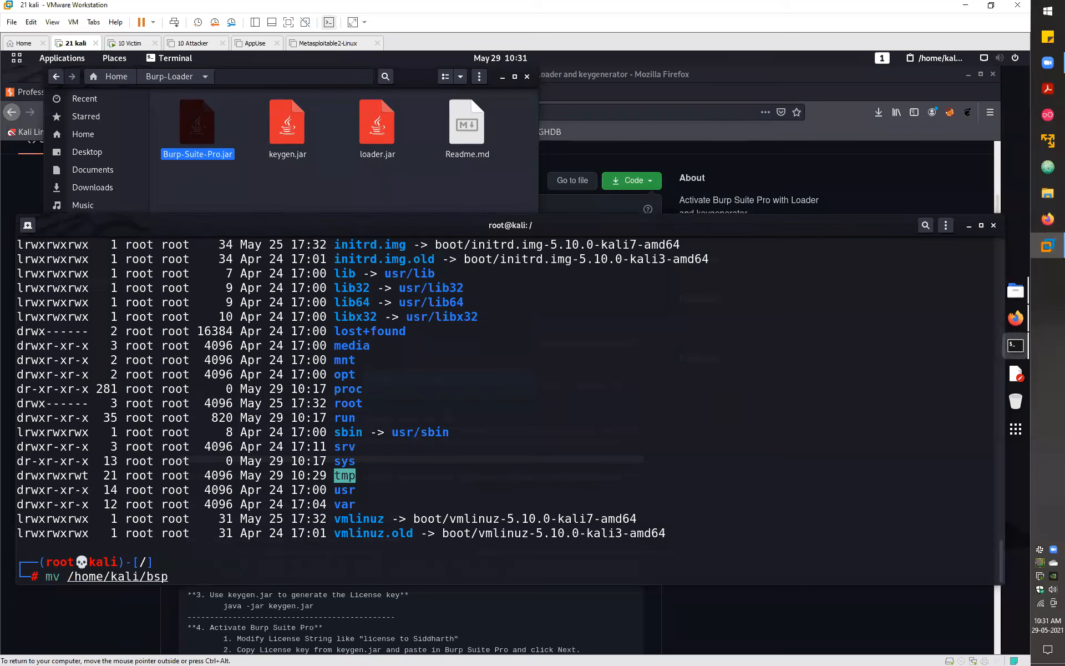
{"action": "type", "text": "/bin/"}
{"action": "key", "text": "Return"}
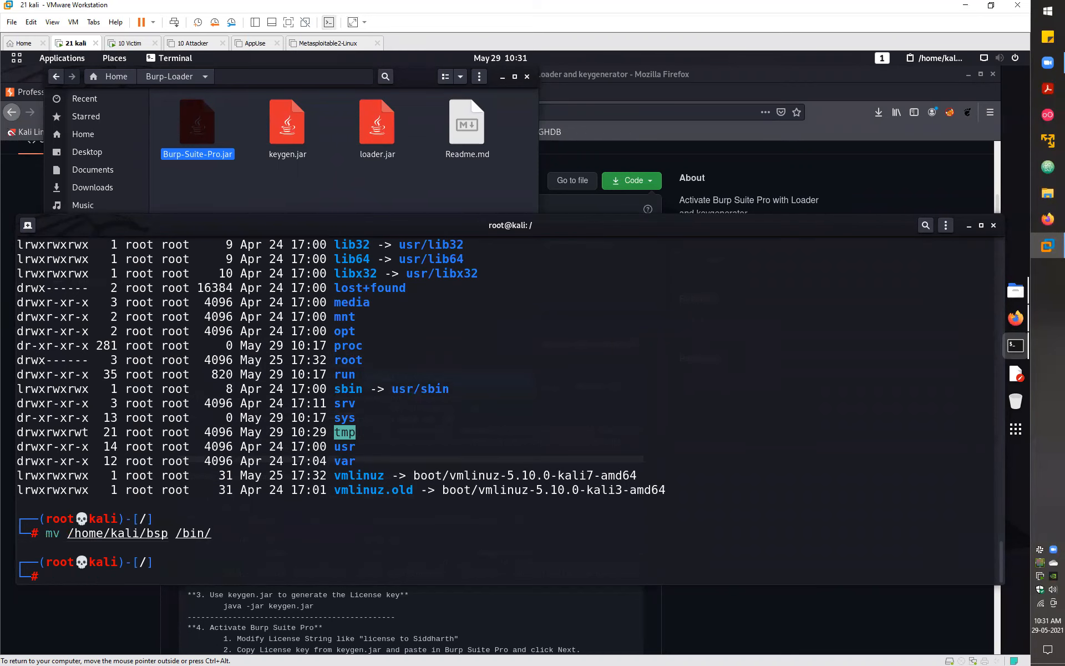
{"action": "key", "text": "Up"}
{"action": "key", "text": "Up"}
{"action": "key", "text": "Return"}
- List /home/kali to confirm bsp is gone, then exit the root shell
{"action": "type", "text": "cd /home/k"}
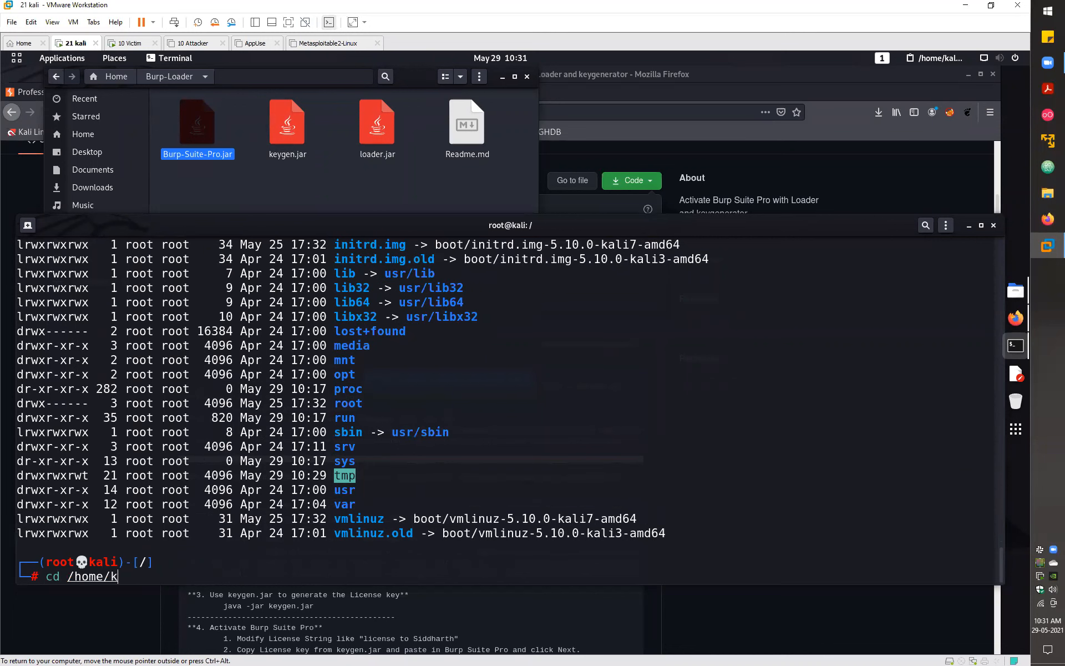
{"action": "key", "text": "Tab"}
{"action": "key", "text": "Return"}
{"action": "type", "text": "ll"}
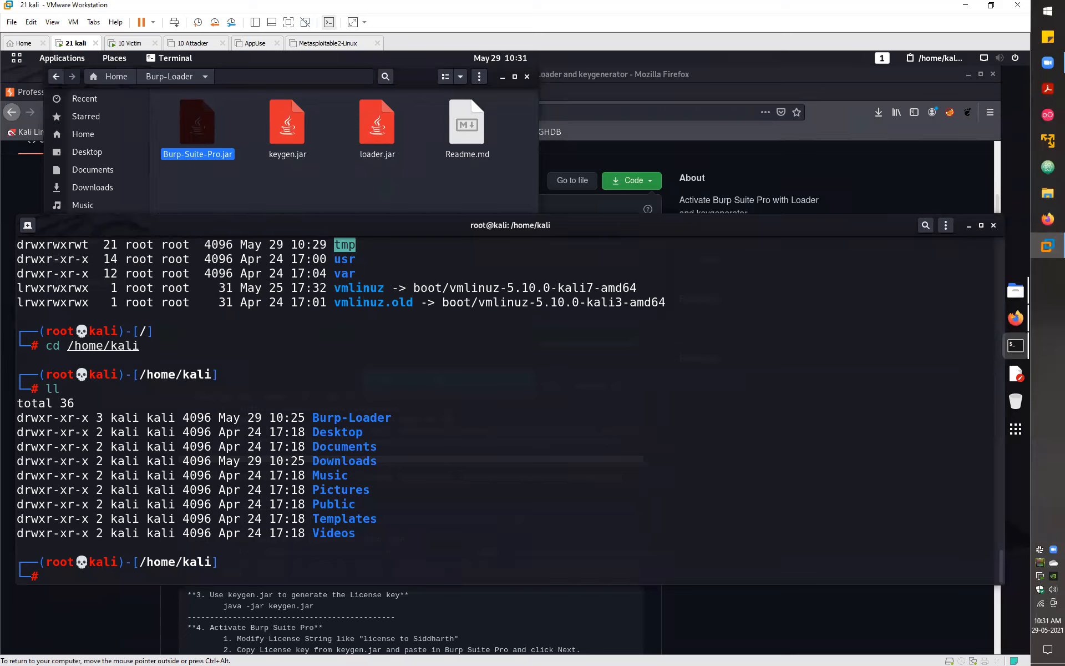
{"action": "type", "text": "exit"}
{"action": "key", "text": "Return"}
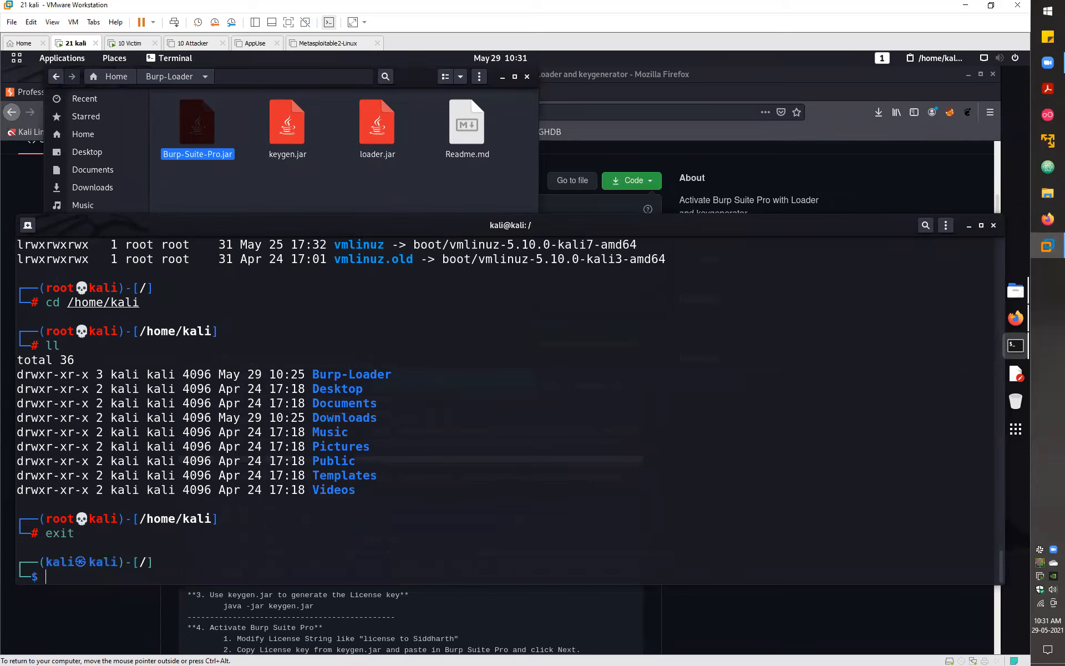
- Change into the empty ~/Videos folder and list its contents
{"action": "type", "text": "c"}
{"action": "type", "text": "d Vi"}
{"action": "type", "text": "d"}
{"action": "key", "text": "BackSpace"}
{"action": "key", "text": "BackSpace"}
{"action": "key", "text": "BackSpace"}
{"action": "key", "text": "BackSpace"}
{"action": "key", "text": "BackSpace"}
{"action": "key", "text": "BackSpace"}
{"action": "type", "text": "ll"}
{"action": "key", "text": "Return"}
{"action": "type", "text": "cd"}
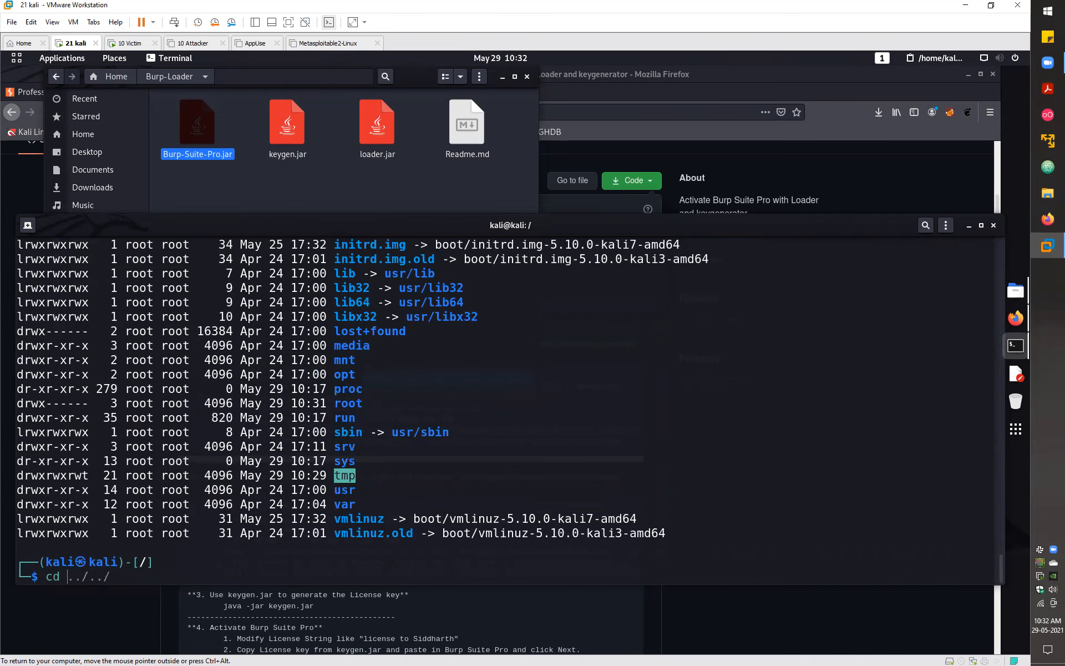
{"action": "key", "text": "Return"}
{"action": "type", "text": "cd Videos"}
{"action": "key", "text": "Return"}
{"action": "type", "text": "ll"}
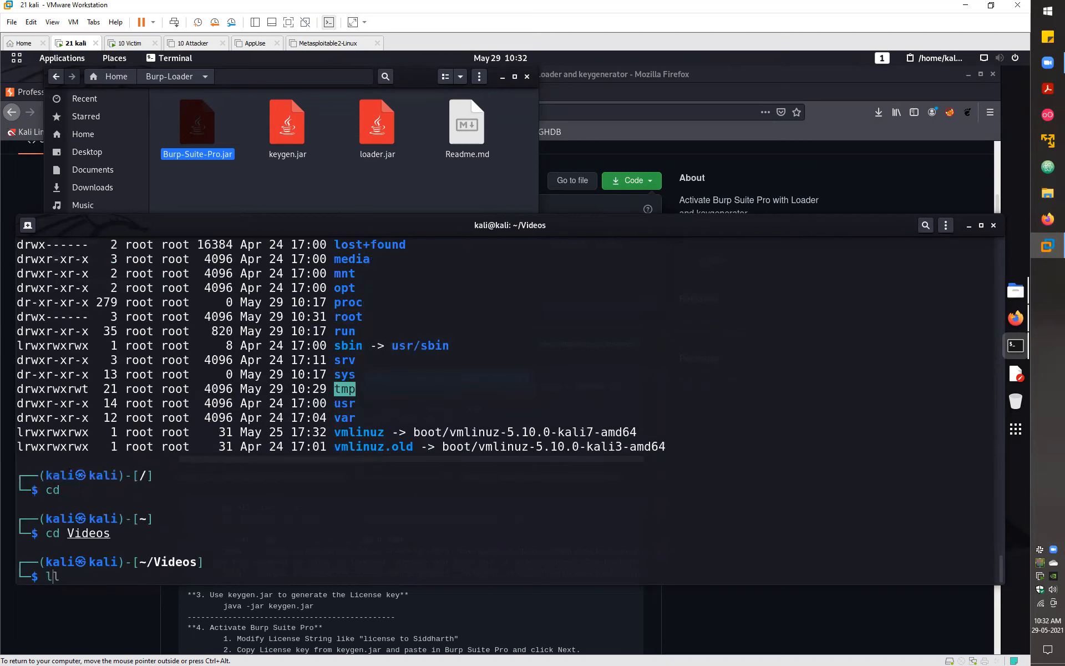
{"action": "key", "text": "Return"}
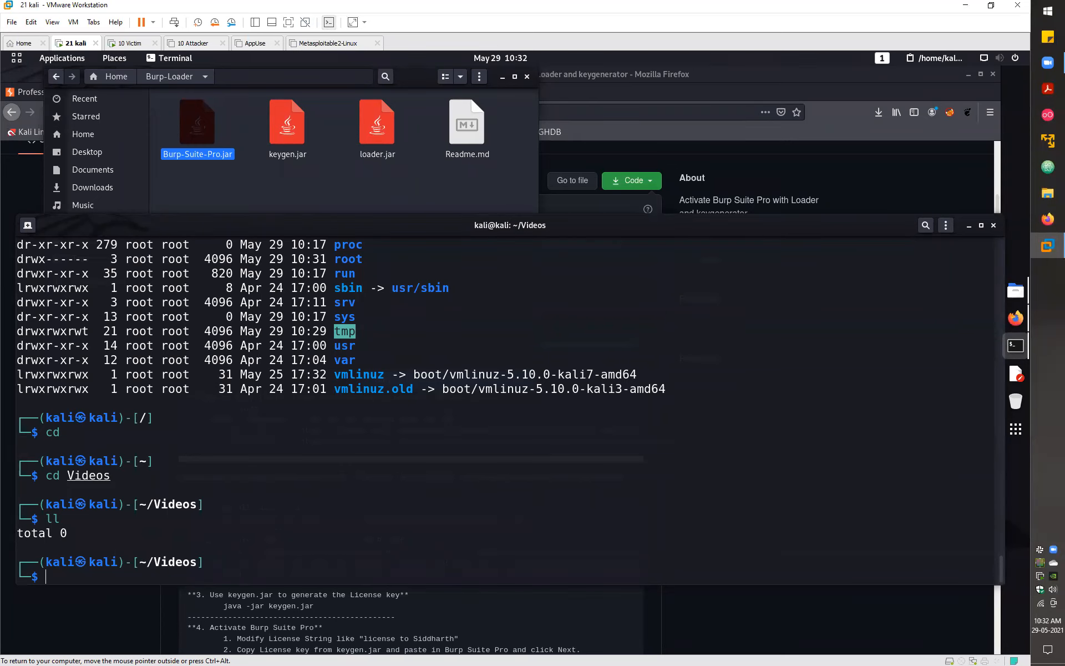
- Run bsp to launch Burp Suite, dismiss the JRE warning, and open a second terminal tab
{"action": "type", "text": "bsp"}
{"action": "key", "text": "Return"}
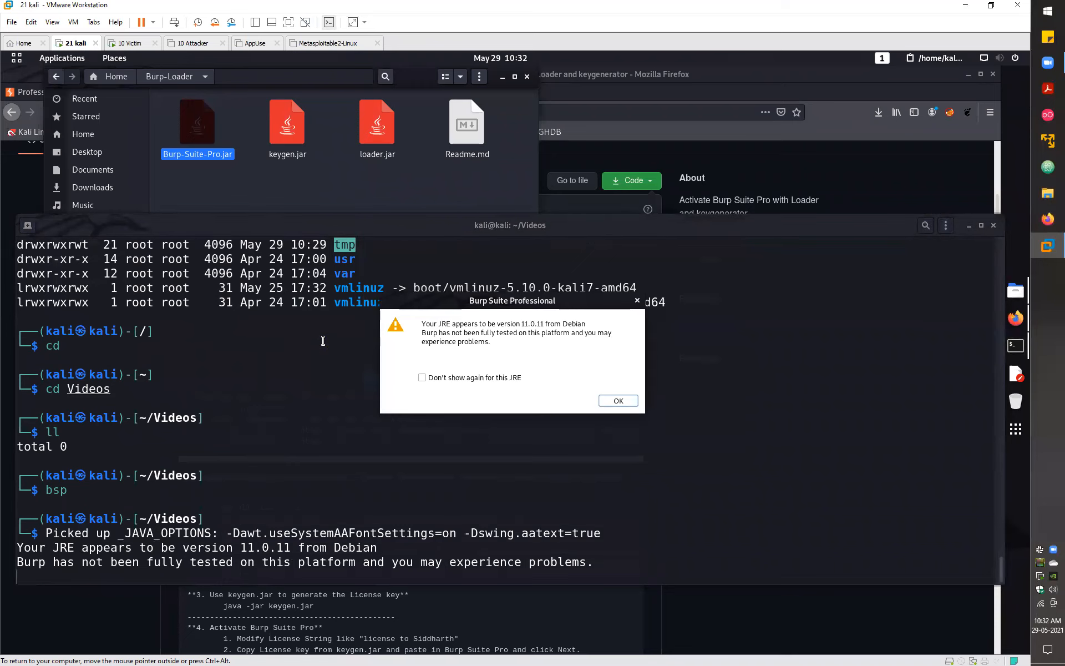
{"action": "left_click", "coordinate": [618, 401]}
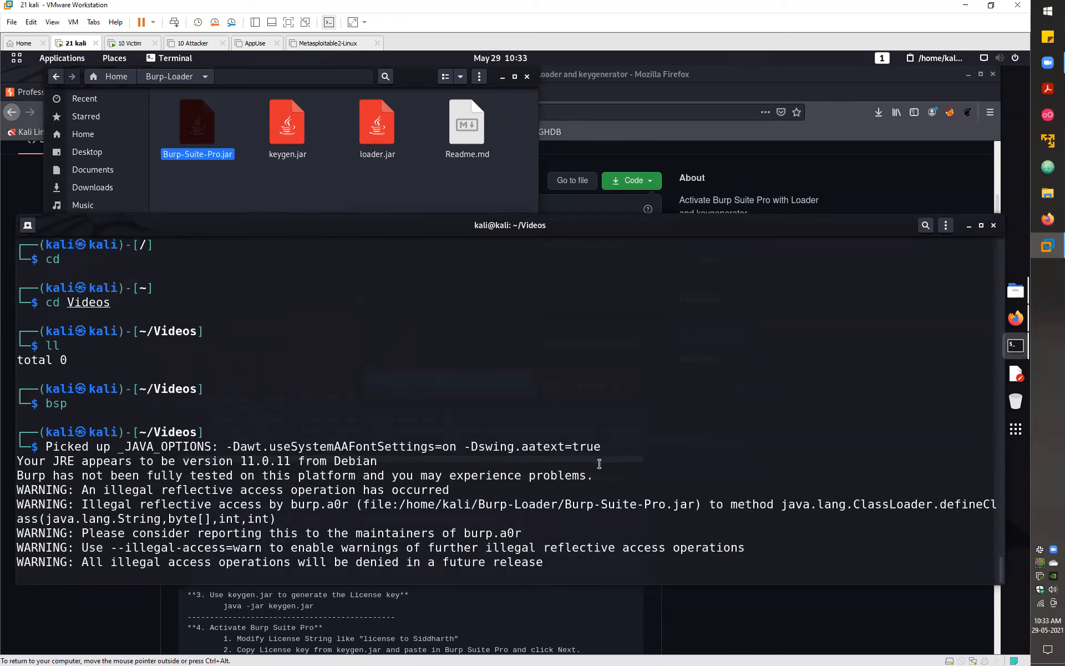
{"action": "left_click_drag", "start_coordinate": [482, 251], "coordinate": [825, 286]}
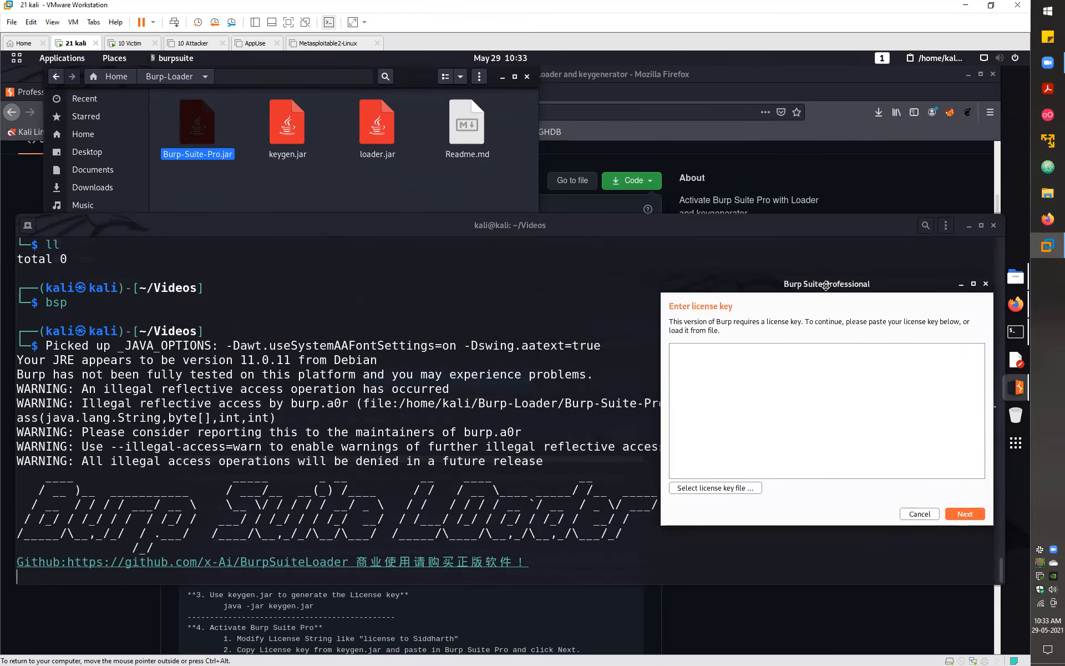
{"action": "left_click", "coordinate": [265, 287]}
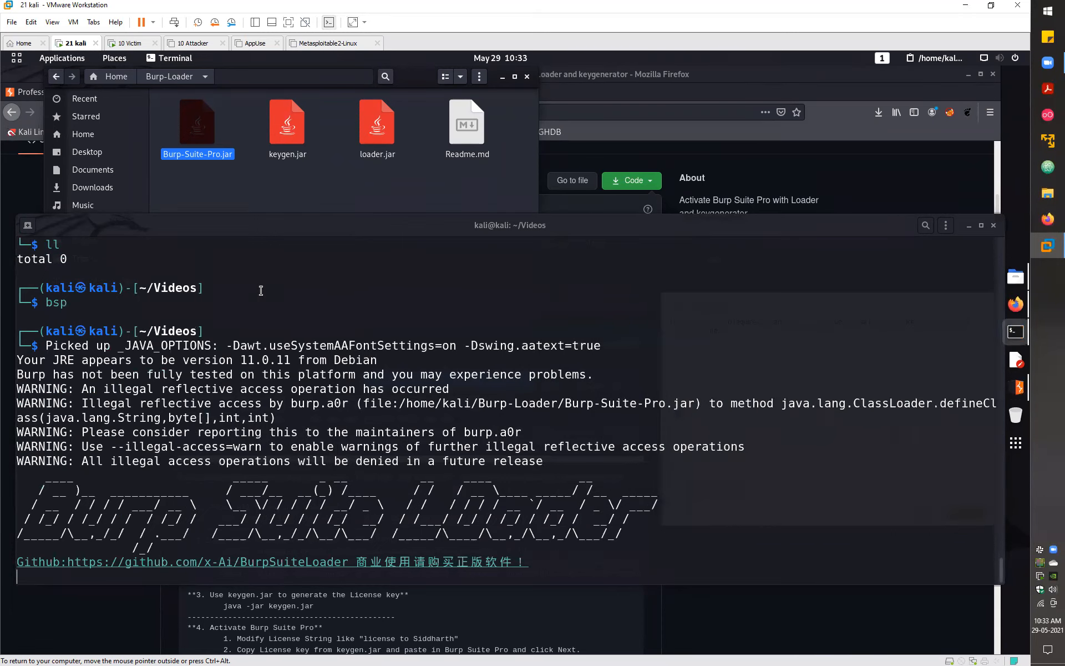
{"action": "left_click", "coordinate": [28, 224]}
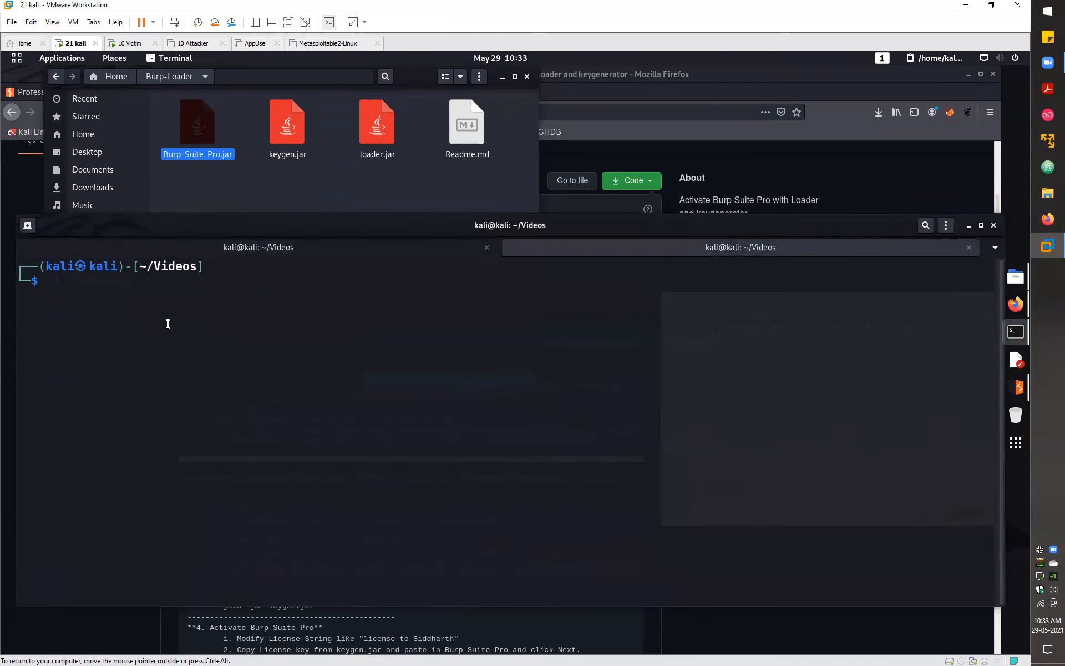
- Change into the ../Burp-Loader folder and list its files with ll
{"action": "type", "text": "cd "}
{"action": "type", "text": "Burp"}
{"action": "key", "text": "BackSpace"}
{"action": "key", "text": "BackSpace"}
{"action": "key", "text": "BackSpace"}
{"action": "key", "text": "BackSpace"}
{"action": "type", "text": "../Bu"}
{"action": "key", "text": "Tab"}
{"action": "key", "text": "Return"}
{"action": "type", "text": "ll"}
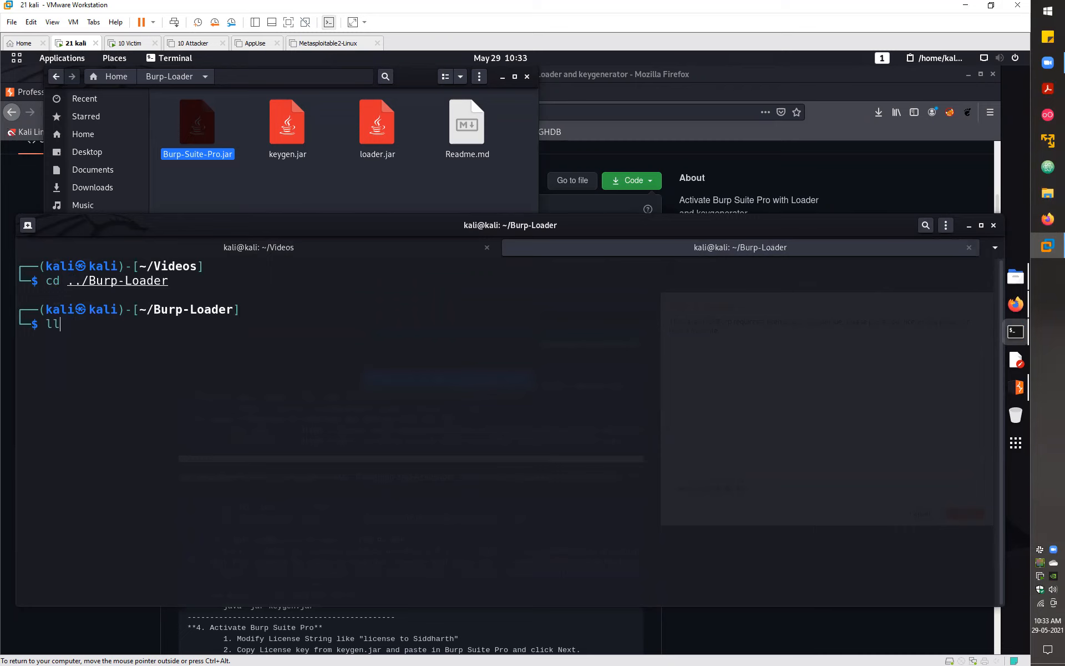
{"action": "key", "text": "Return"}
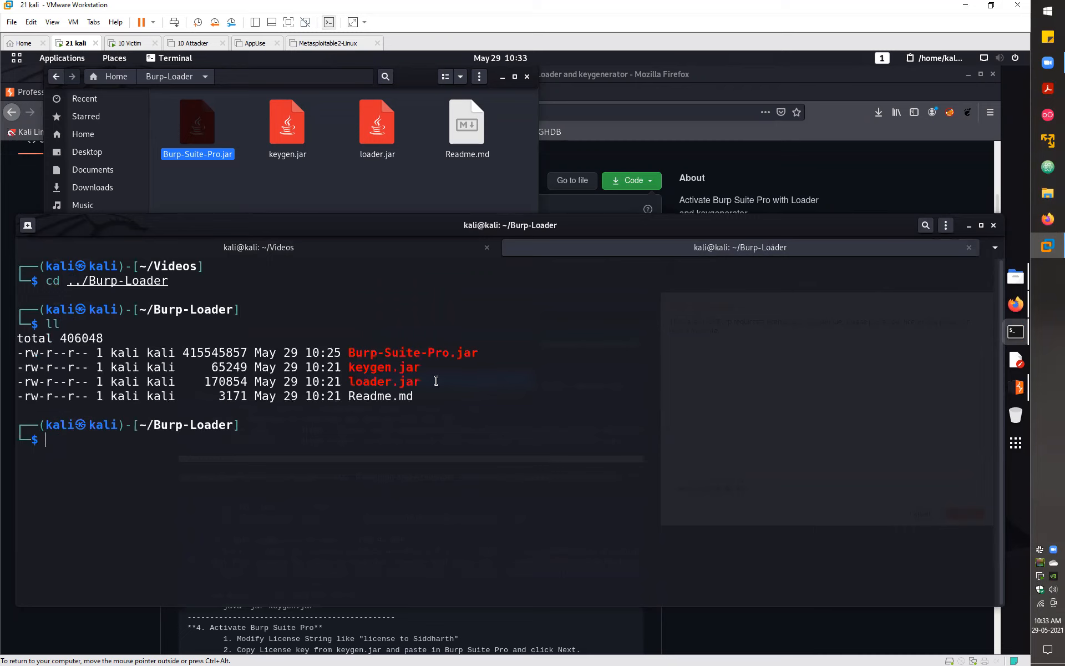
- Launch the keygen with java -jar keygen.jar
{"action": "mouse_move", "coordinate": [420, 368]}
{"action": "left_mouse_down"}
{"action": "mouse_move", "coordinate": [341, 368]}
{"action": "mouse_move", "coordinate": [421, 367]}
{"action": "left_mouse_up"}
{"action": "left_click", "coordinate": [346, 368]}
{"action": "left_click", "coordinate": [101, 457]}
{"action": "type", "text": "java -jar k"}
{"action": "key", "text": "Tab"}
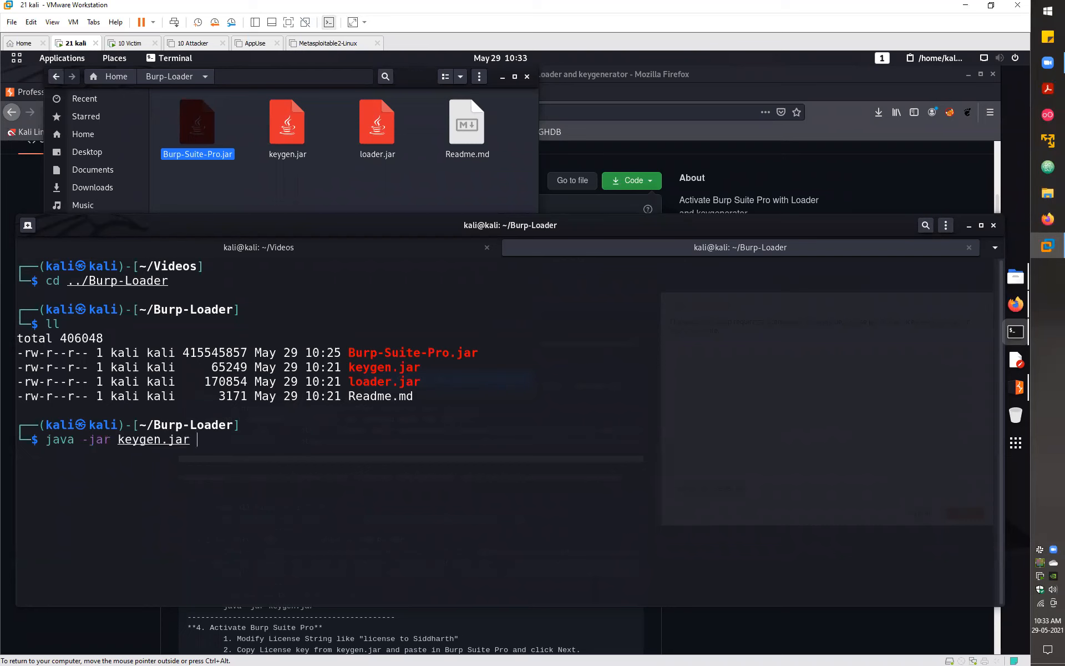
{"action": "key", "text": "Return"}
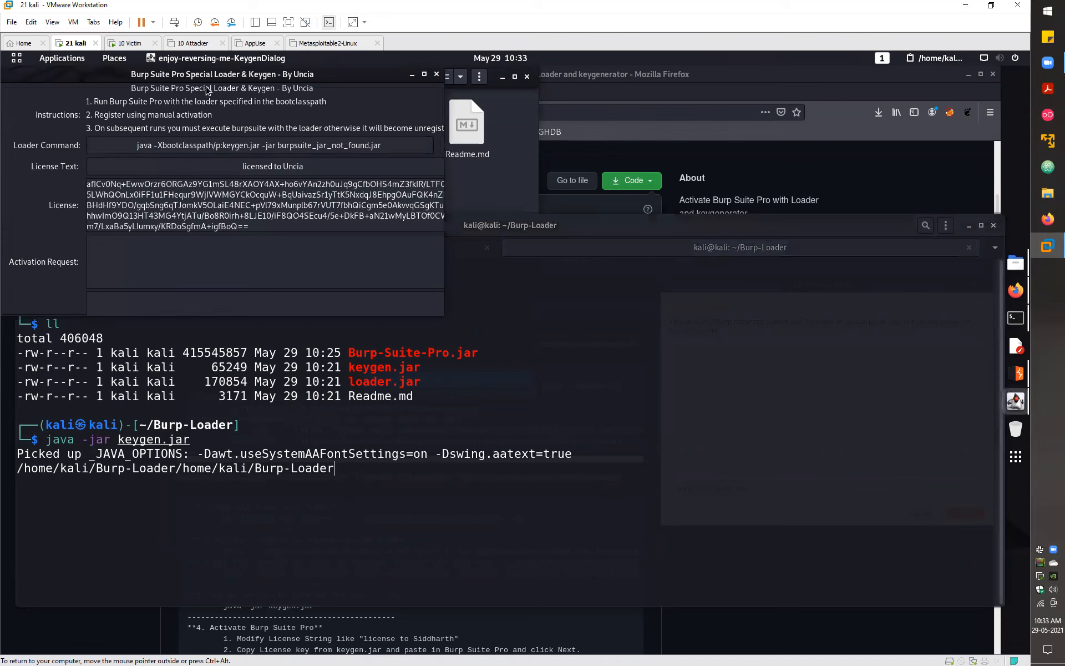
- Enlarge the keygen window and replace the License Text with the custom licensee name
{"action": "left_click_drag", "start_coordinate": [211, 75], "coordinate": [207, 184]}
{"action": "left_click_drag", "start_coordinate": [443, 426], "coordinate": [574, 506]}
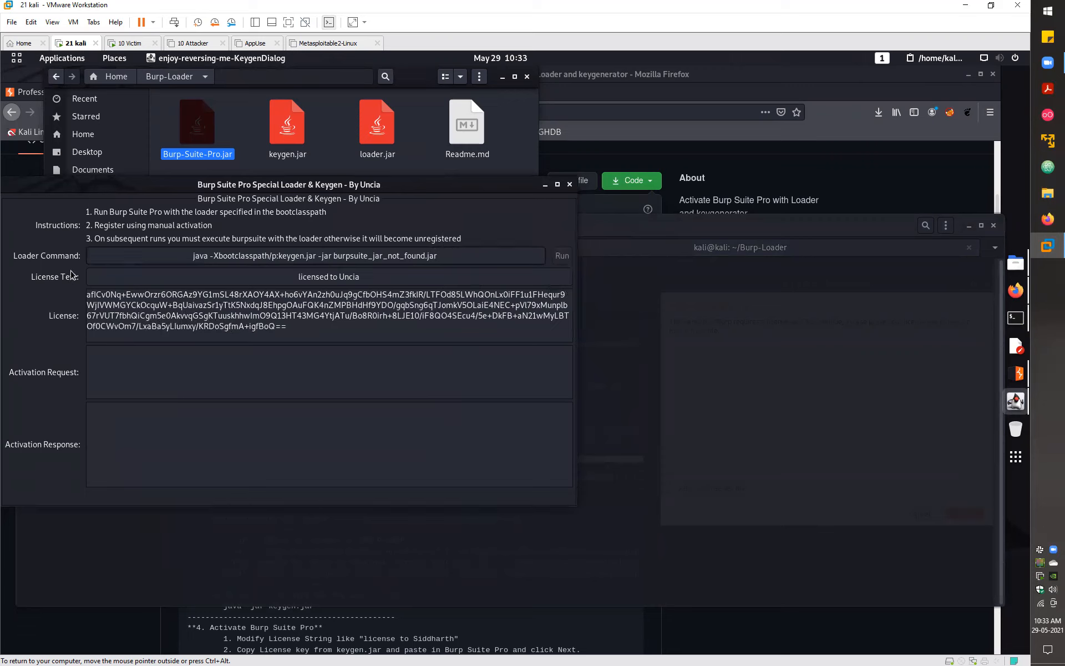
{"action": "triple_click", "coordinate": [317, 277]}
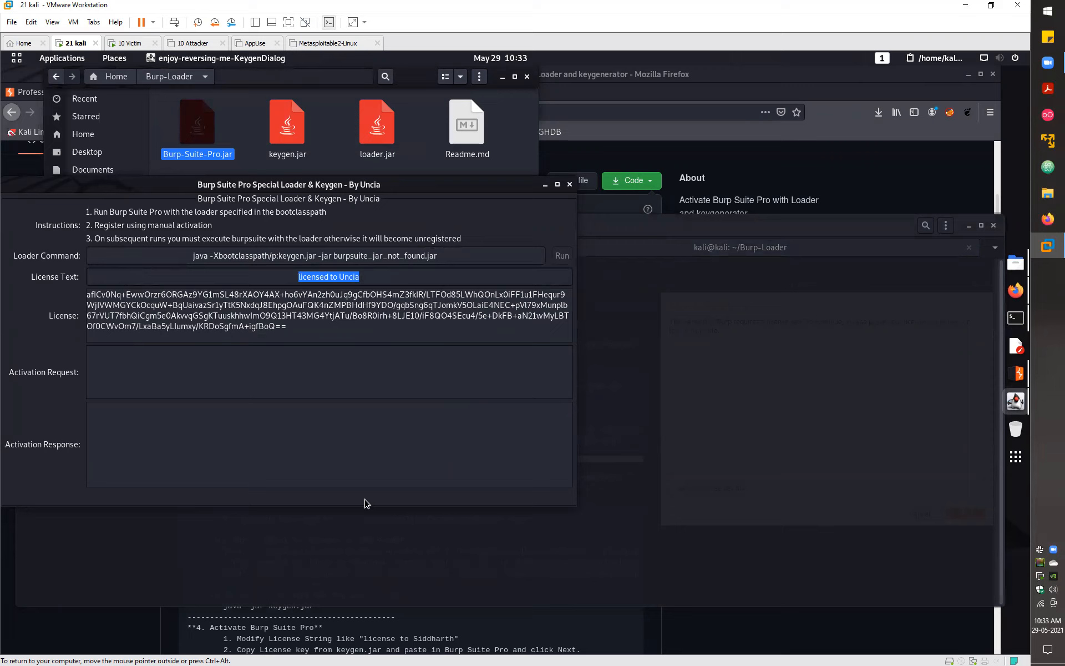
{"action": "left_click_drag", "start_coordinate": [378, 275], "coordinate": [295, 275]}
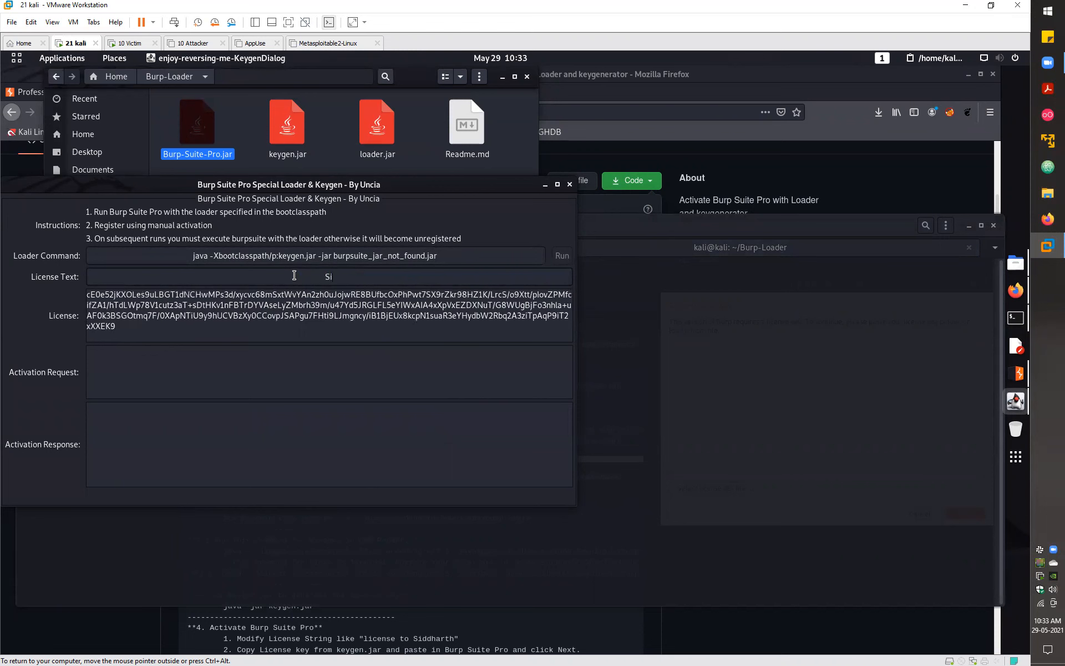
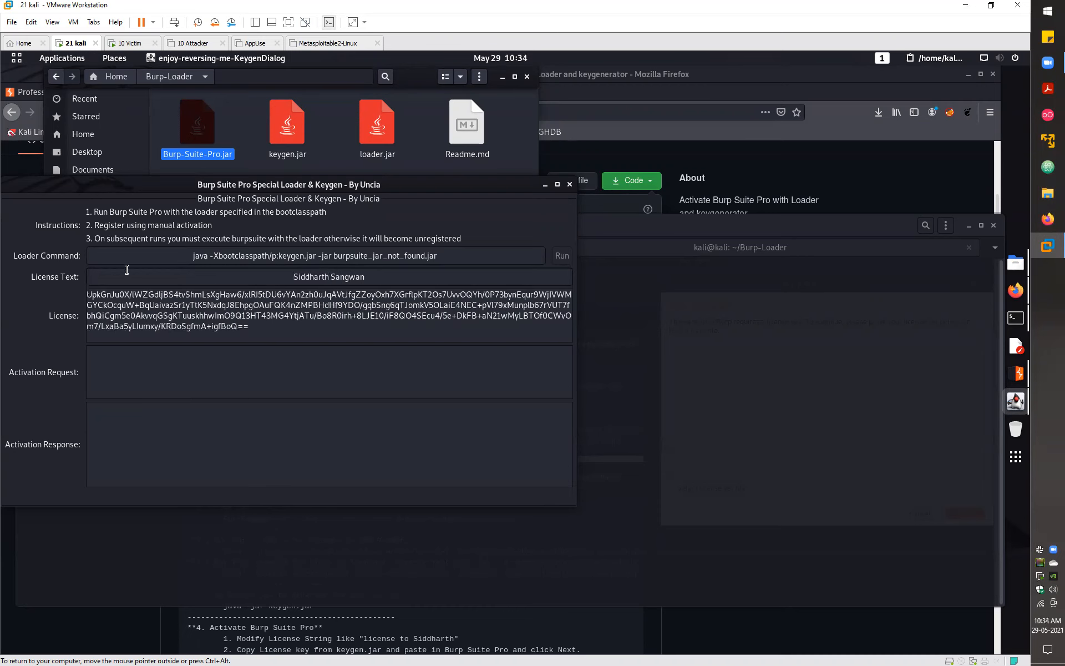
{"action": "left_click_drag", "start_coordinate": [377, 276], "coordinate": [287, 276]}
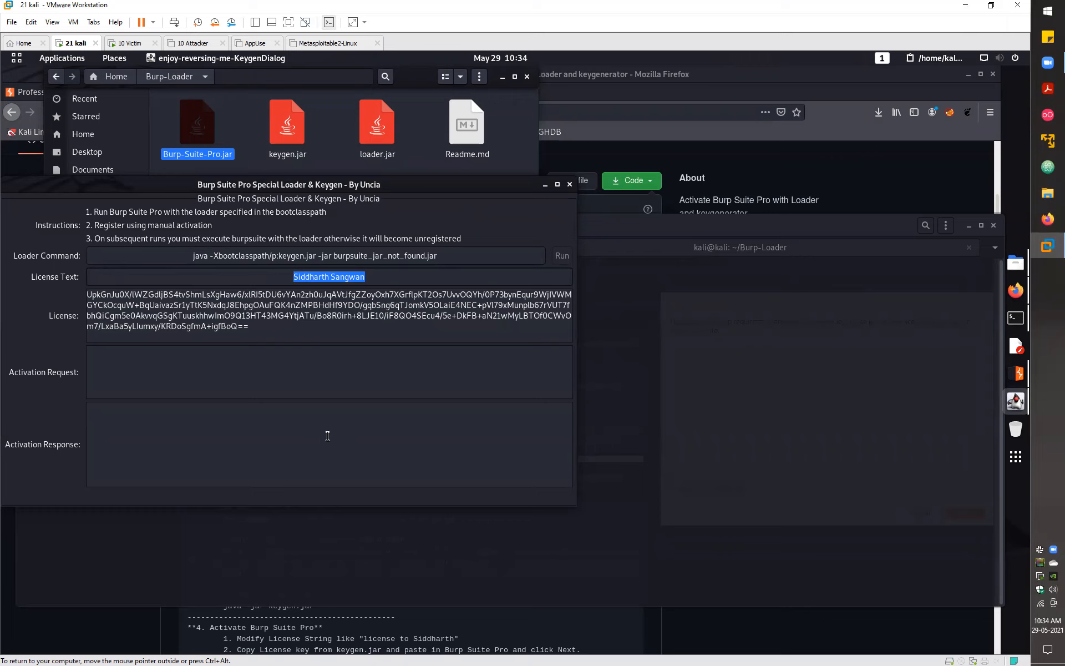
- Copy the generated license key and paste it into Burp's license key box
{"action": "left_click", "coordinate": [269, 330]}
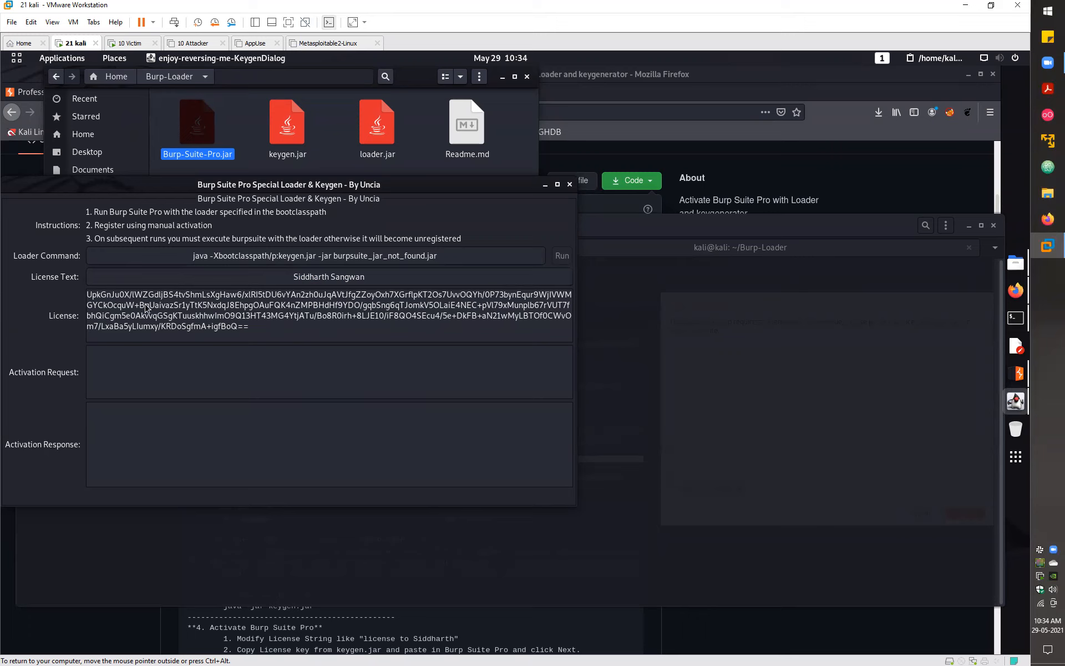
{"action": "left_click_drag", "start_coordinate": [260, 330], "coordinate": [56, 293]}
{"action": "key", "text": "ctrl+c"}
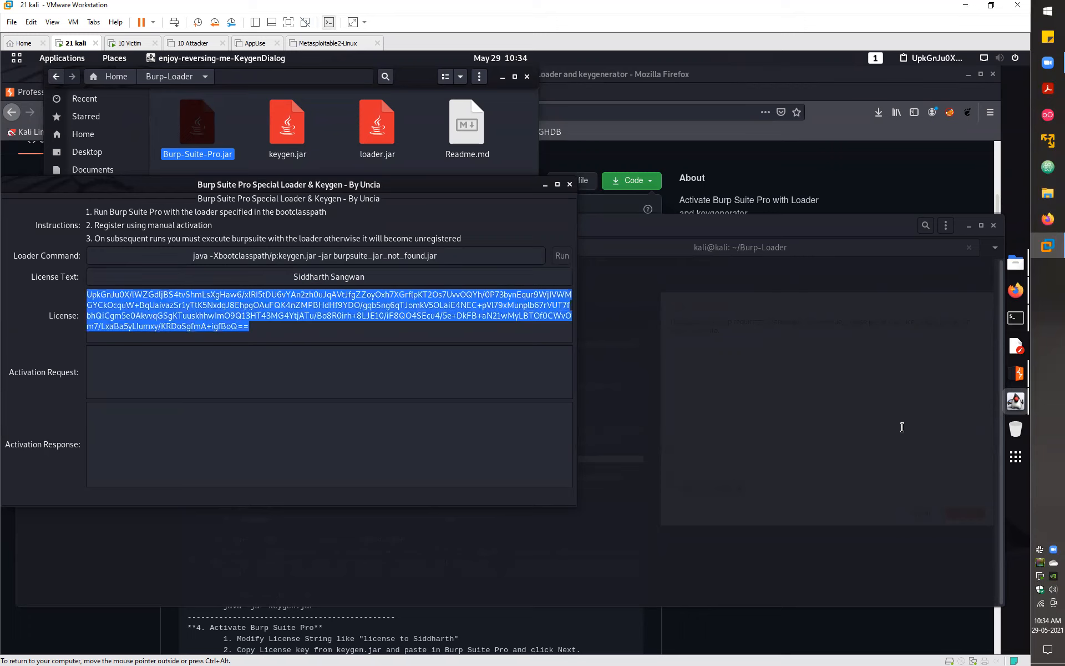
{"action": "left_click", "coordinate": [1016, 373]}
{"action": "left_click", "coordinate": [773, 405]}
{"action": "key", "text": "ctrl+v"}
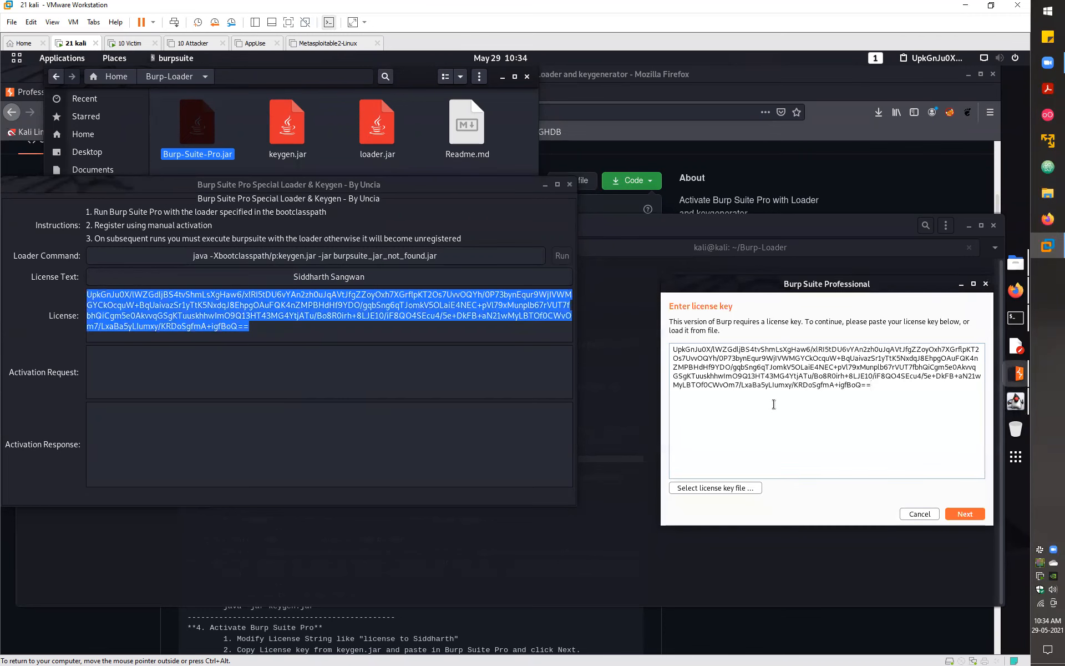
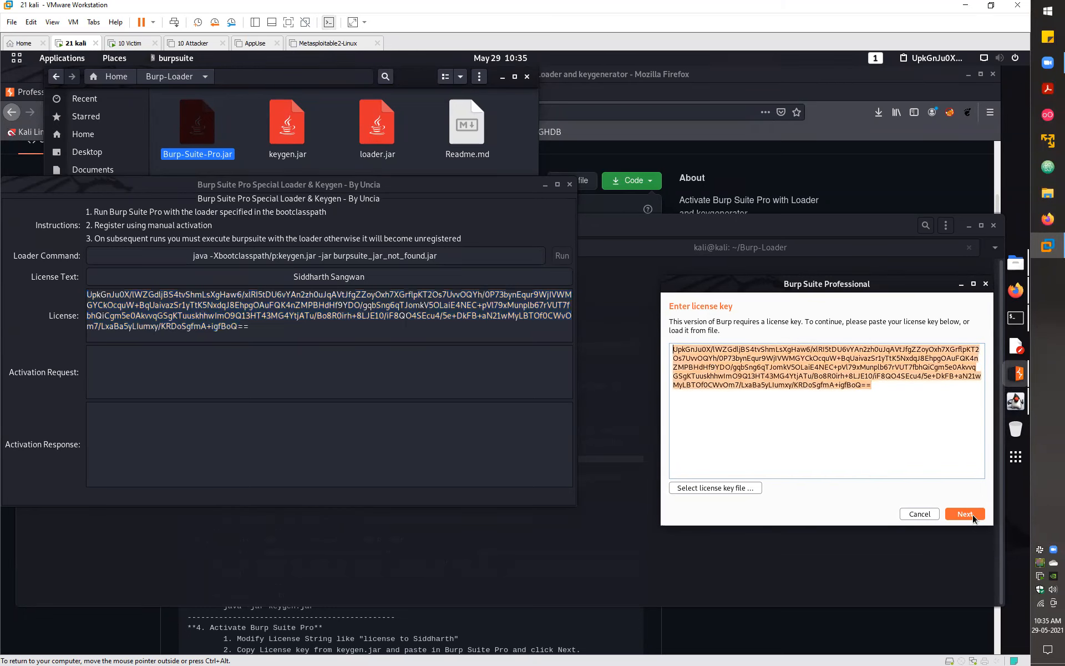
- Submit the pasted keygen license key in Burp's Enter license key dialog
{"action": "left_click", "coordinate": [965, 513]}
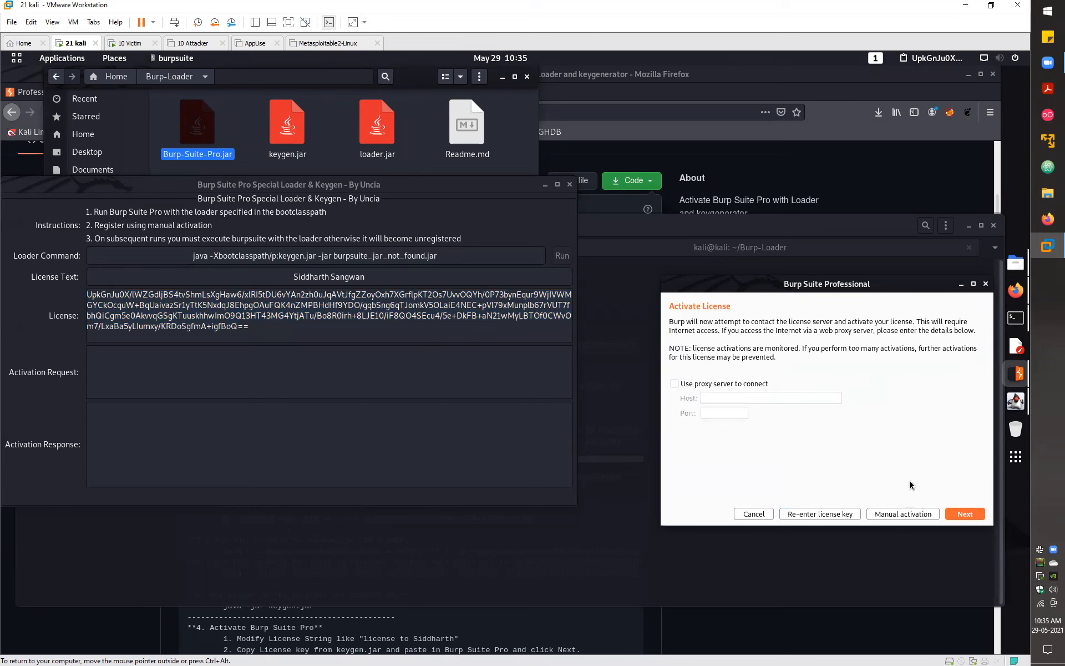
- Choose manual activation, copy Burp's activation request, and focus the keygen's Activation Request field
{"action": "left_click", "coordinate": [900, 515]}
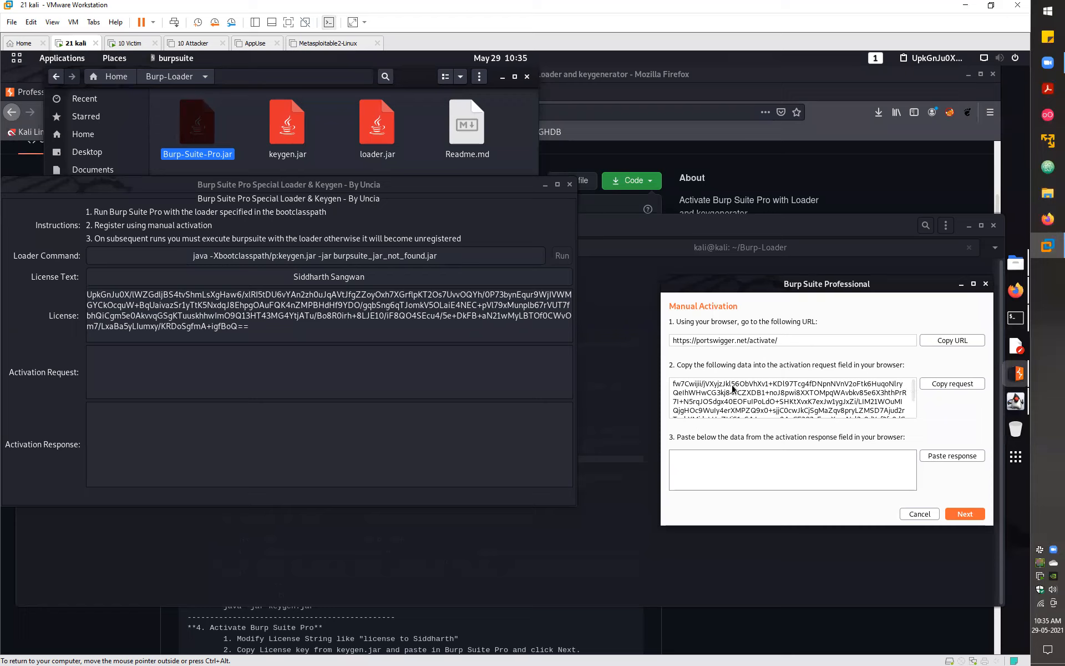
{"action": "left_click", "coordinate": [955, 386]}
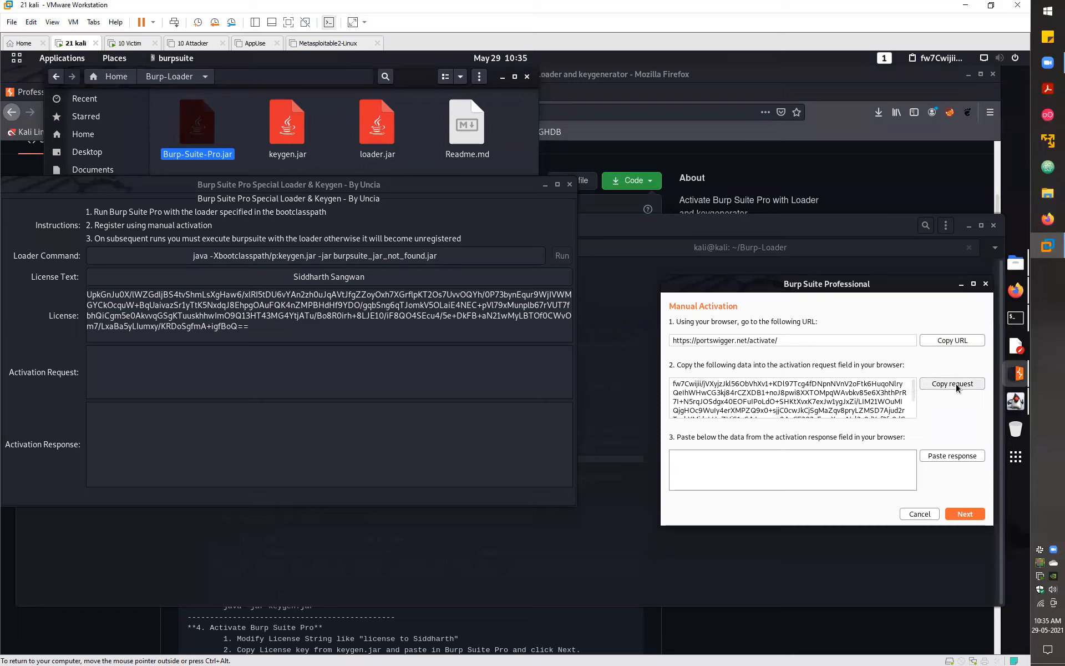
{"action": "left_click", "coordinate": [274, 369]}
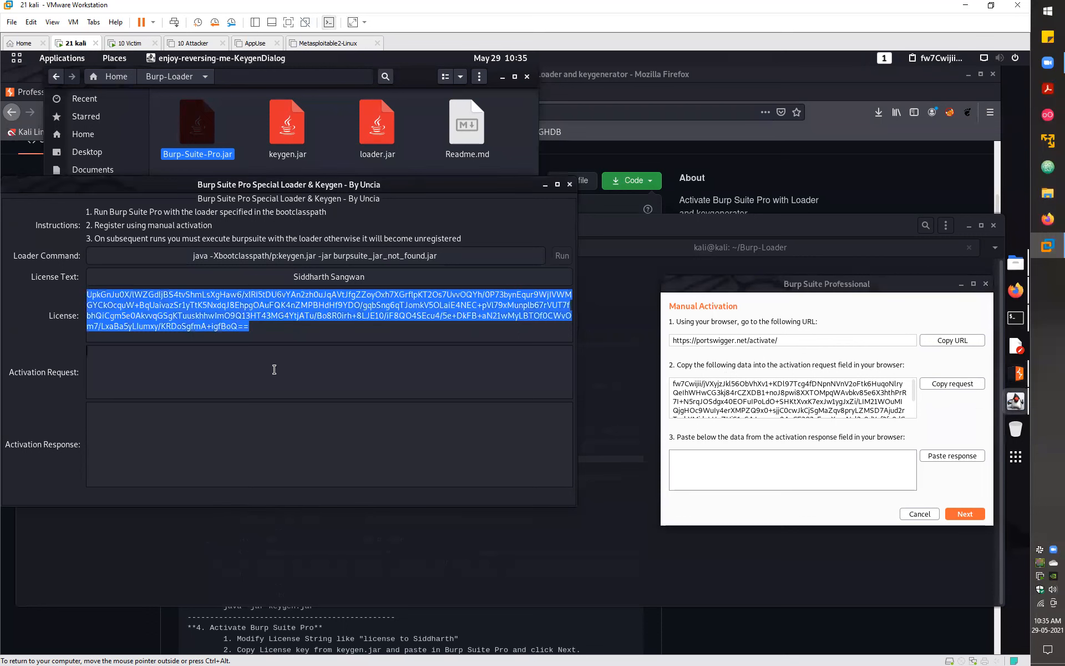
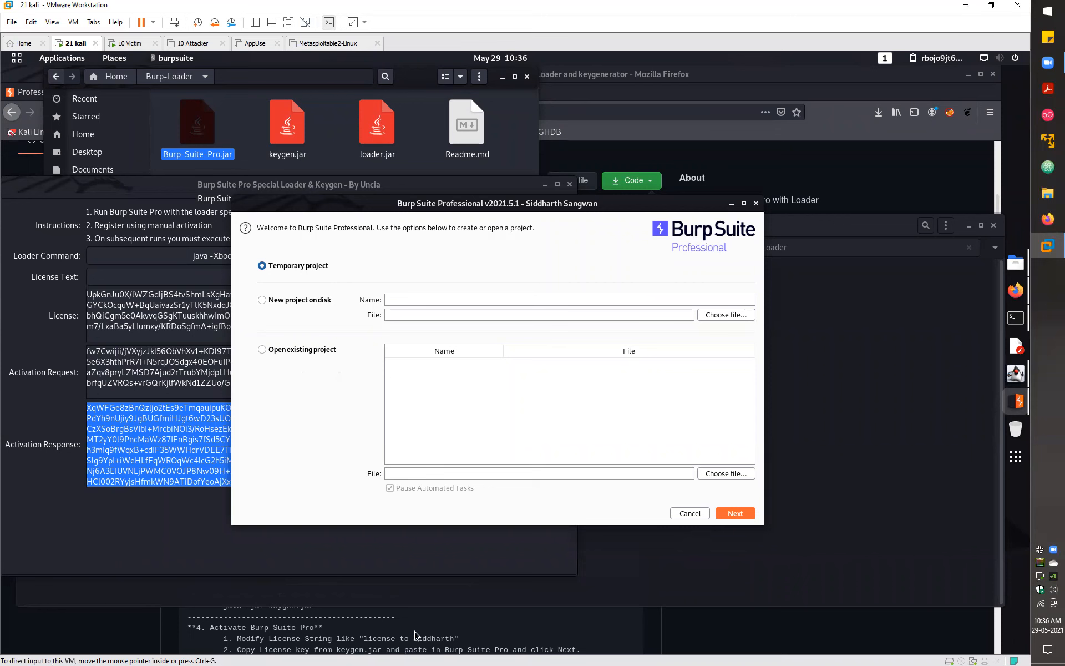
- Raise the Burp Suite Pro Loader & Keygen window above Burp's project startup dialog
{"action": "left_click", "coordinate": [348, 567]}
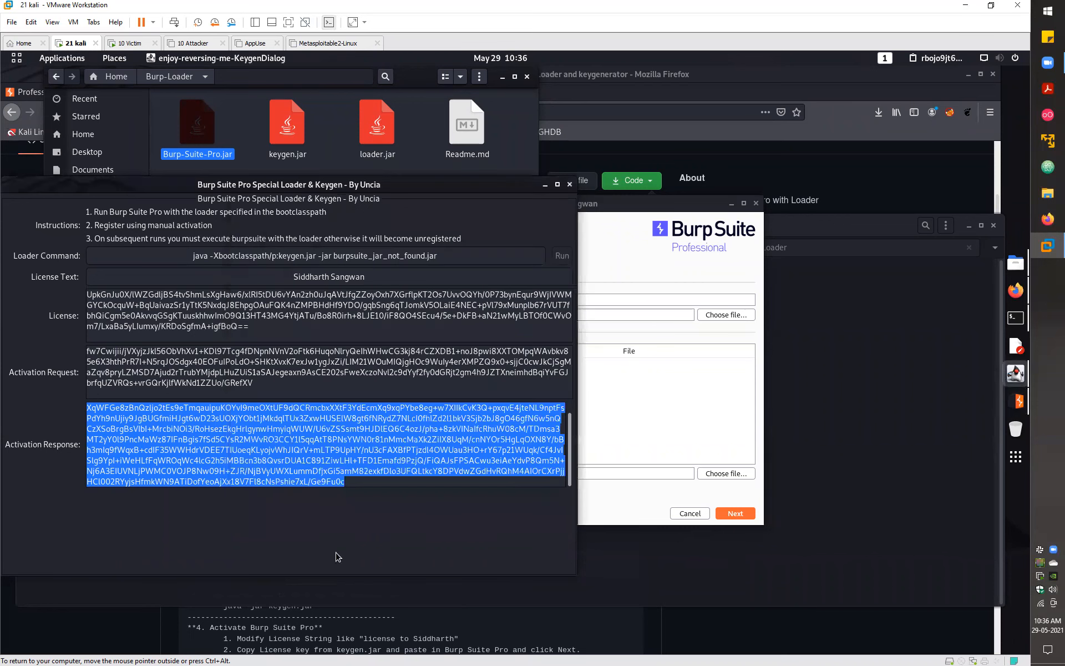
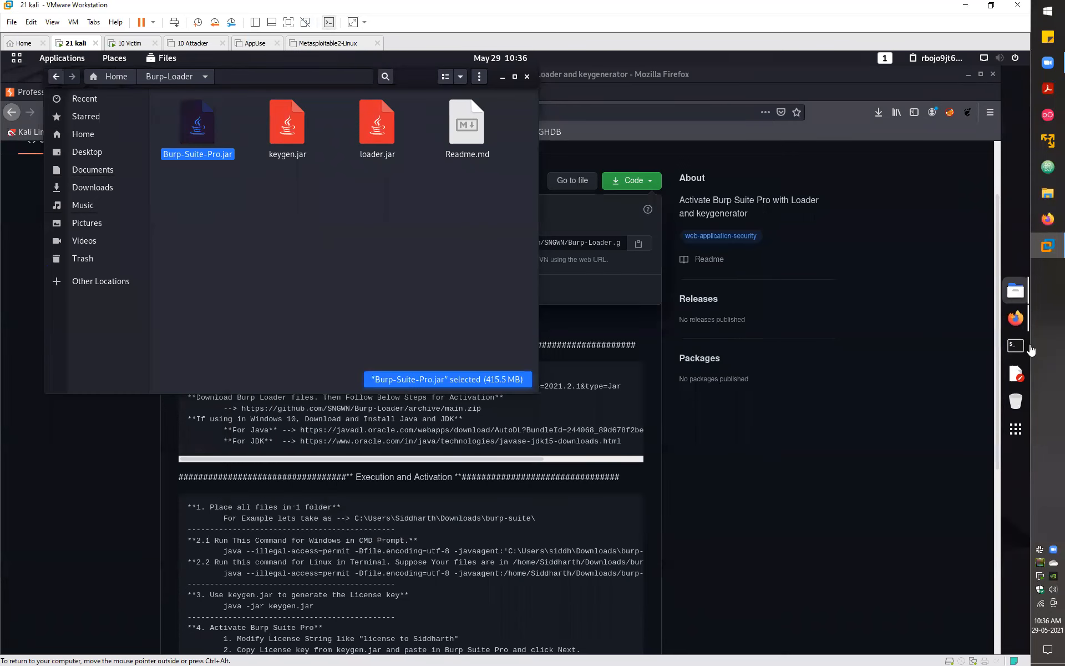
- Close the Burp-Loader file window and open a new terminal
{"action": "left_click", "coordinate": [527, 77]}
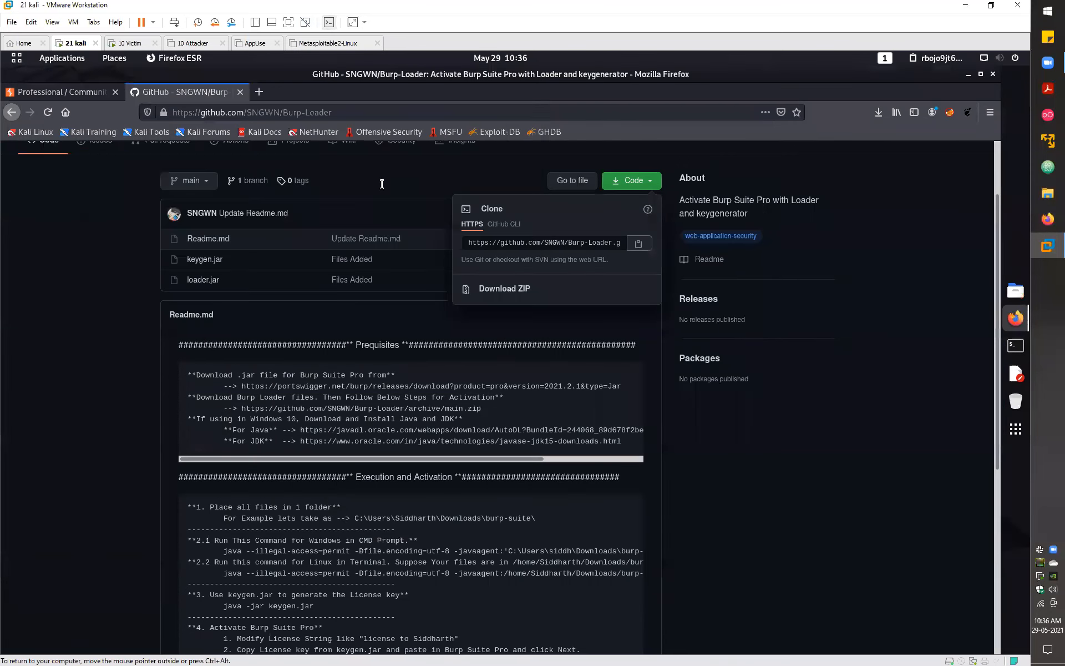
{"action": "key", "text": "alt+F4"}
{"action": "key", "text": "ctrl+alt+t"}
- Launch Burp Suite with bsp and dismiss the JRE 11.0.11 warning permanently
{"action": "type", "text": "bsp"}
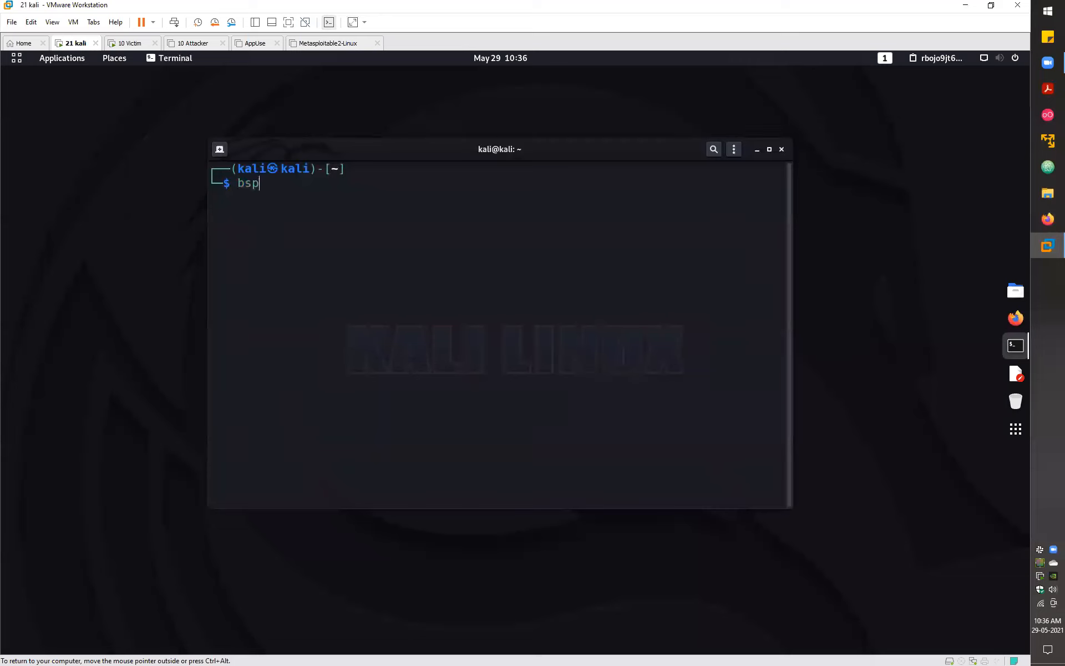
{"action": "key", "text": "Return"}
{"action": "left_click", "coordinate": [422, 377]}
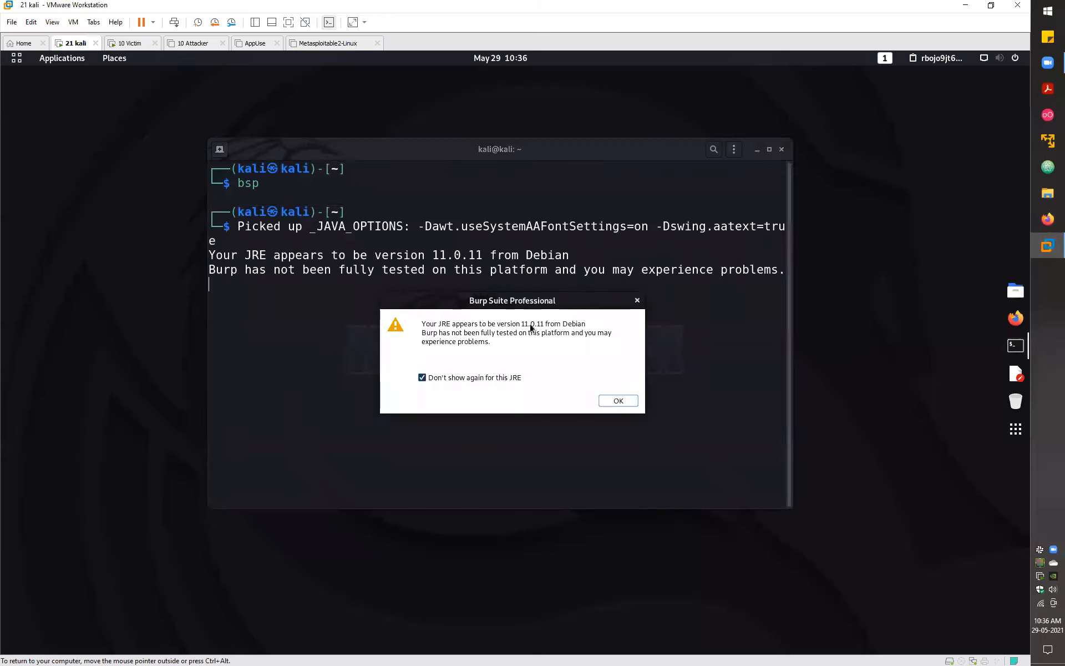
{"action": "left_click", "coordinate": [615, 401]}
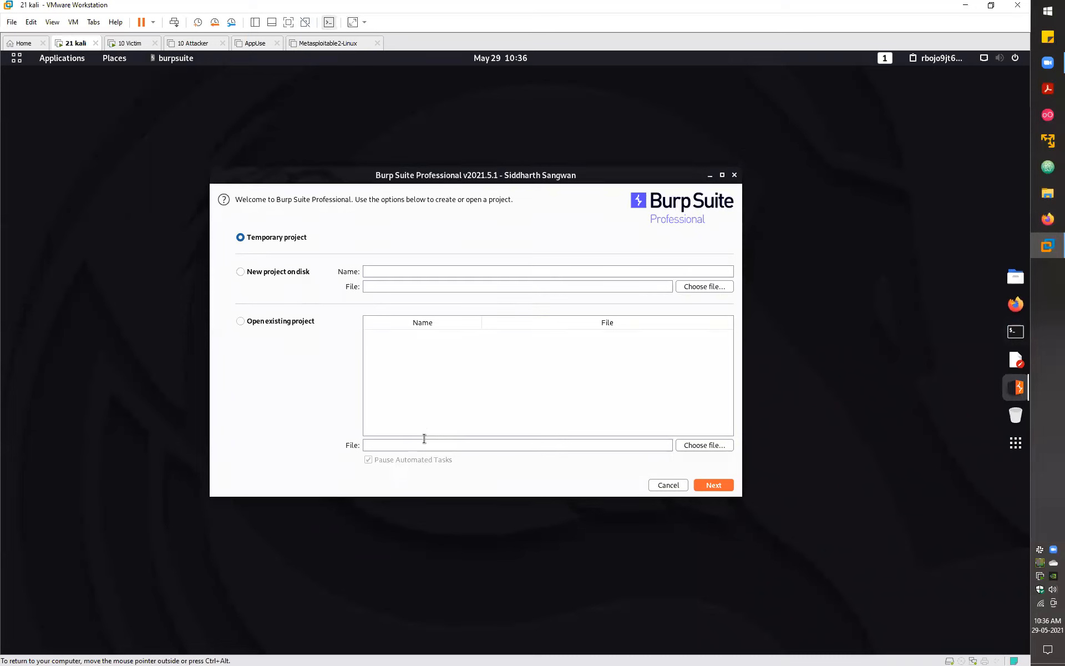
- Start a temporary Burp project with default settings and snap the window to the right half
{"action": "left_click", "coordinate": [271, 272]}
{"action": "left_click", "coordinate": [272, 324]}
{"action": "left_click", "coordinate": [277, 271]}
{"action": "left_click", "coordinate": [284, 239]}
{"action": "left_click", "coordinate": [717, 487]}
{"action": "left_click", "coordinate": [714, 489]}
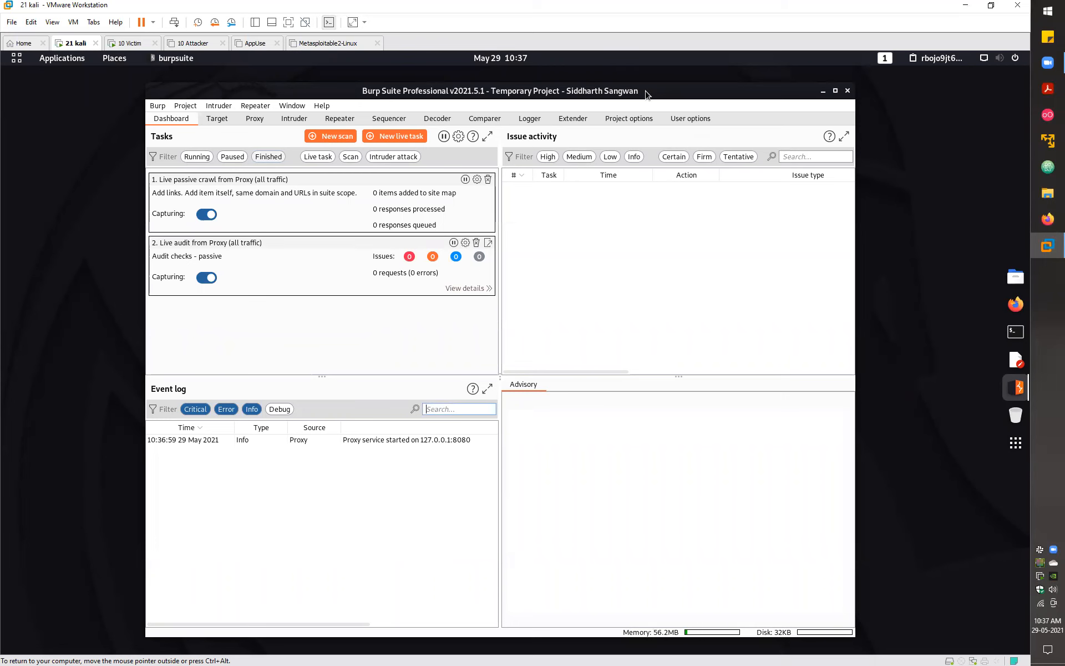
{"action": "key", "text": "super+Right"}
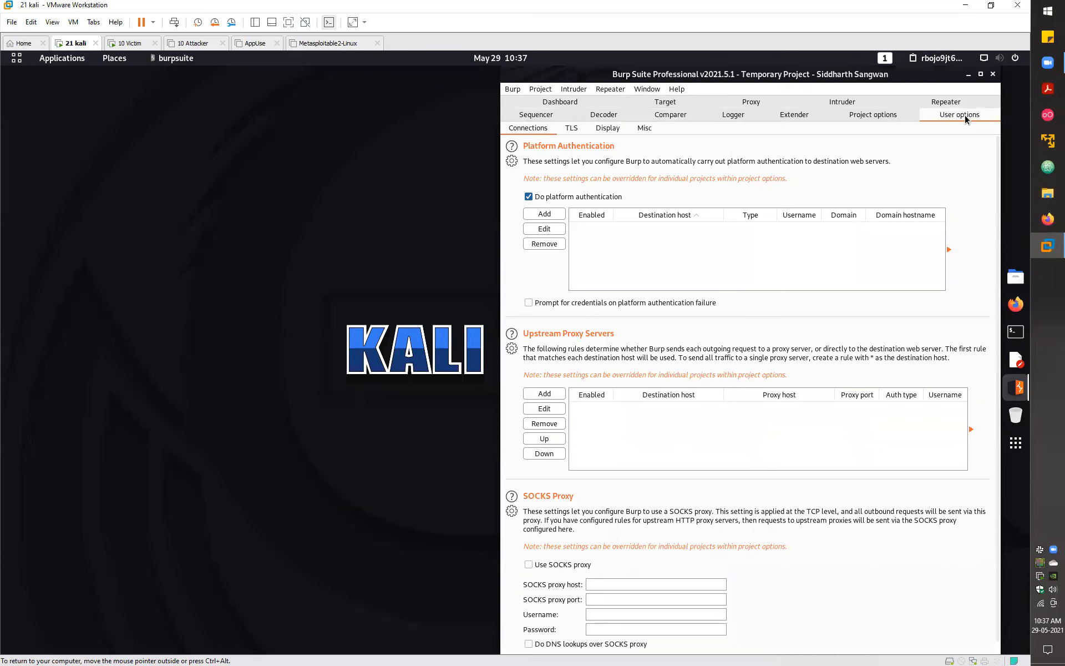
- Choose font size 18 for the Burp interface in User options > Display
{"action": "left_click", "coordinate": [605, 128]}
{"action": "left_click", "coordinate": [593, 180]}
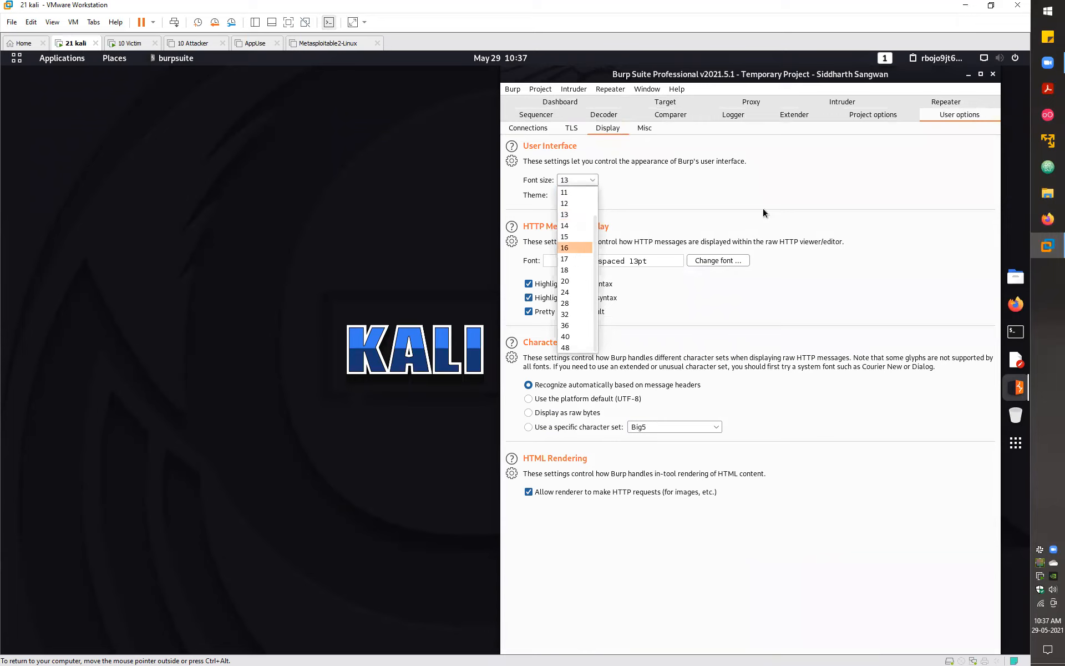
{"action": "key", "text": "Down"}
{"action": "key", "text": "Down"}
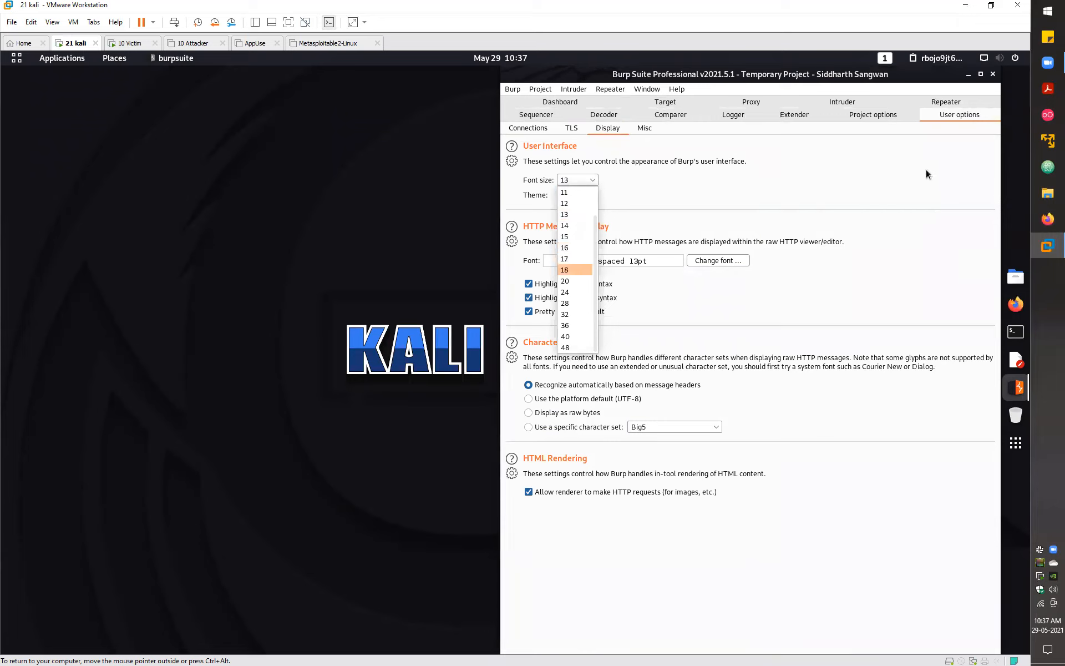
{"action": "key", "text": "Escape"}
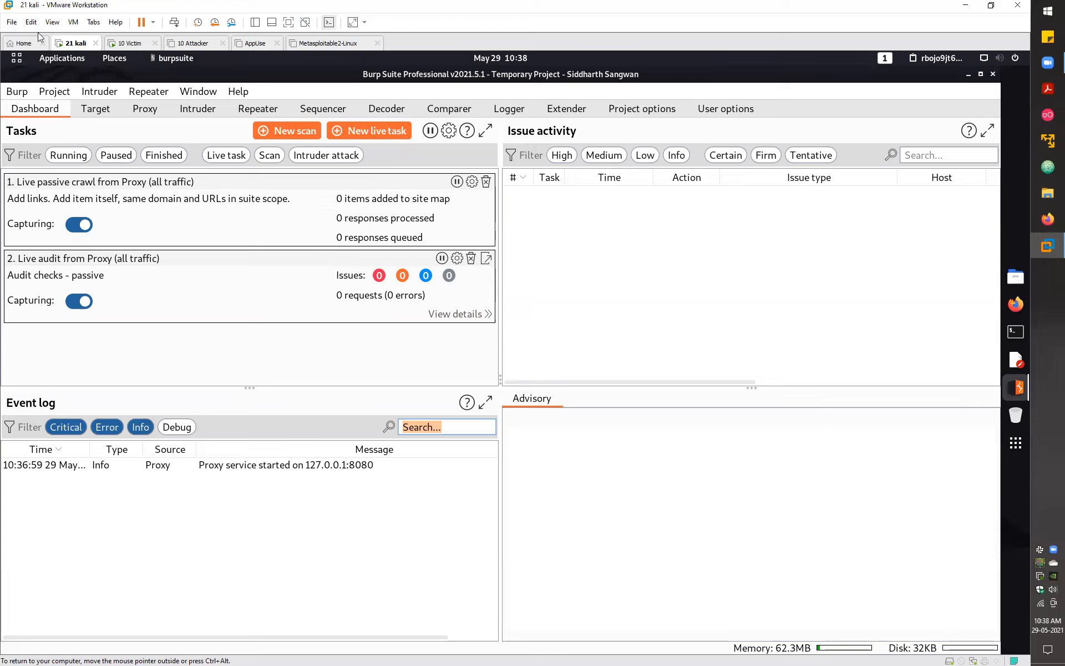
- Turn off Show desktop icons on the Windows 10 victim, refresh, and return to Kali
{"action": "left_click", "coordinate": [132, 43]}
{"action": "left_click", "coordinate": [468, 294]}
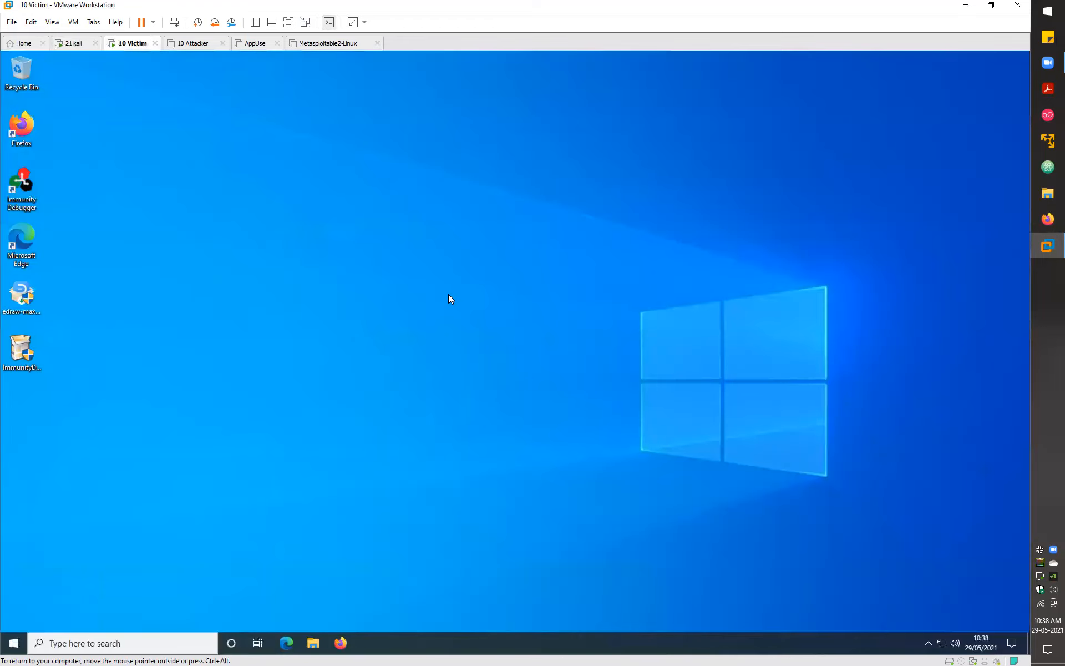
{"action": "right_click", "coordinate": [449, 299]}
{"action": "mouse_move", "coordinate": [521, 304]}
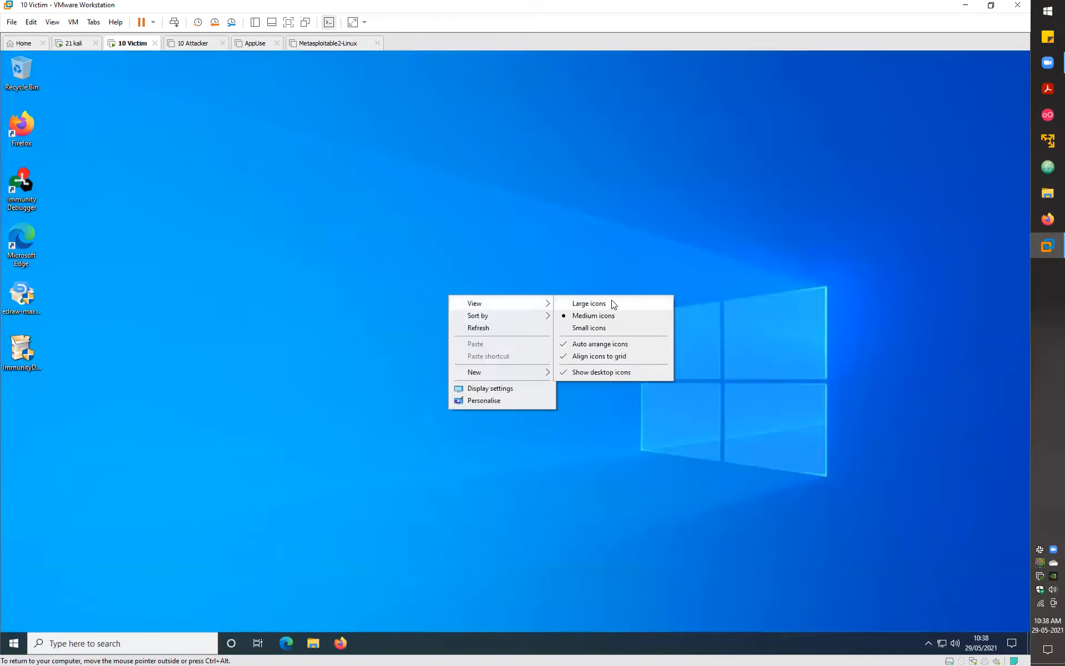
{"action": "left_click", "coordinate": [594, 375]}
{"action": "right_click", "coordinate": [401, 297]}
{"action": "left_click", "coordinate": [442, 328]}
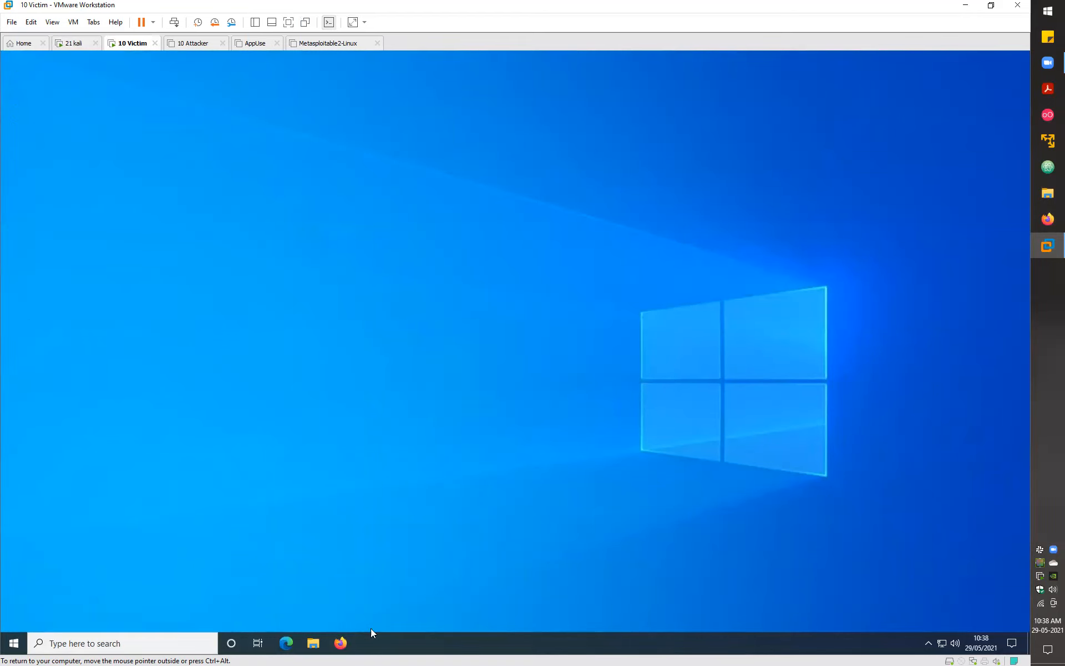
{"action": "left_click", "coordinate": [76, 44]}
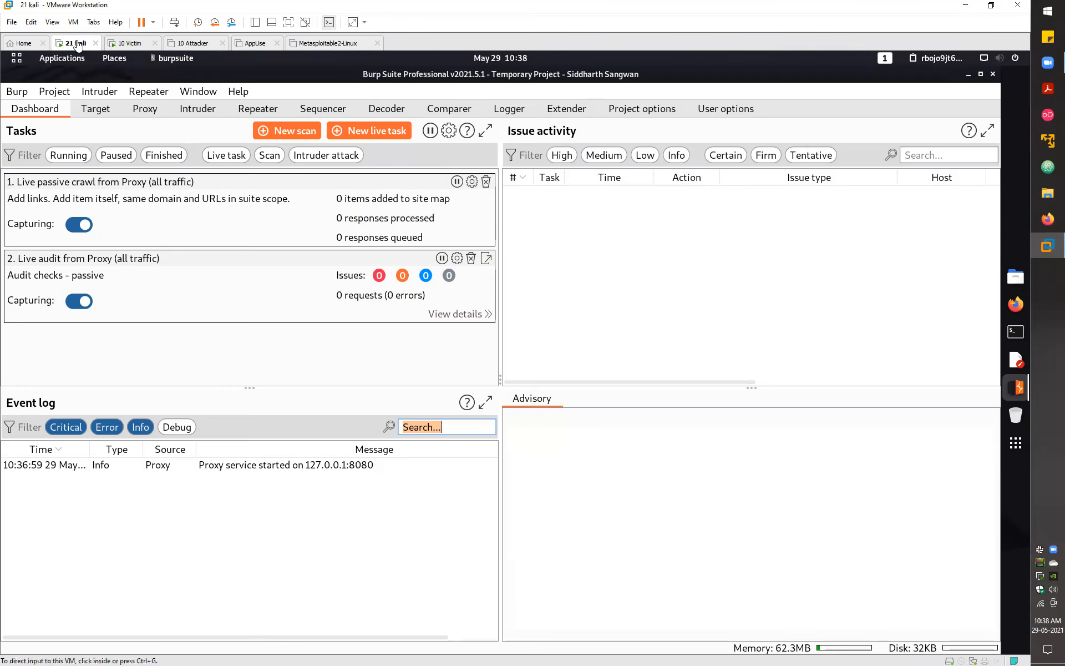
- Check the 127.0.0.1:8080 listener and intercept rules in Proxy options, then go to the victim VM
{"action": "left_click", "coordinate": [147, 110]}
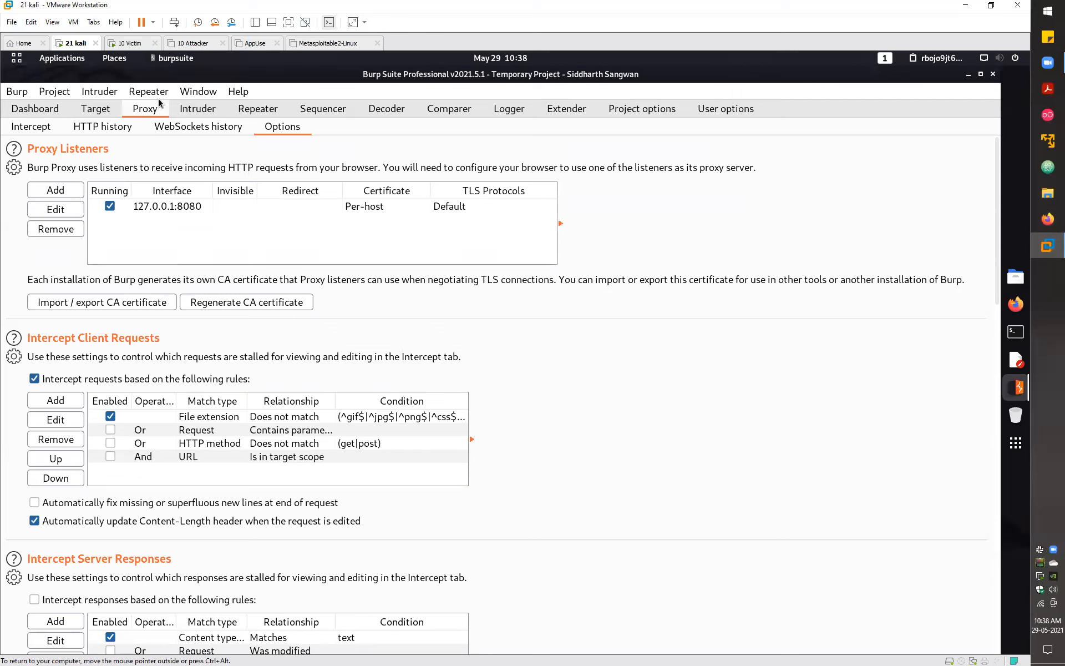
{"action": "left_click", "coordinate": [133, 43]}
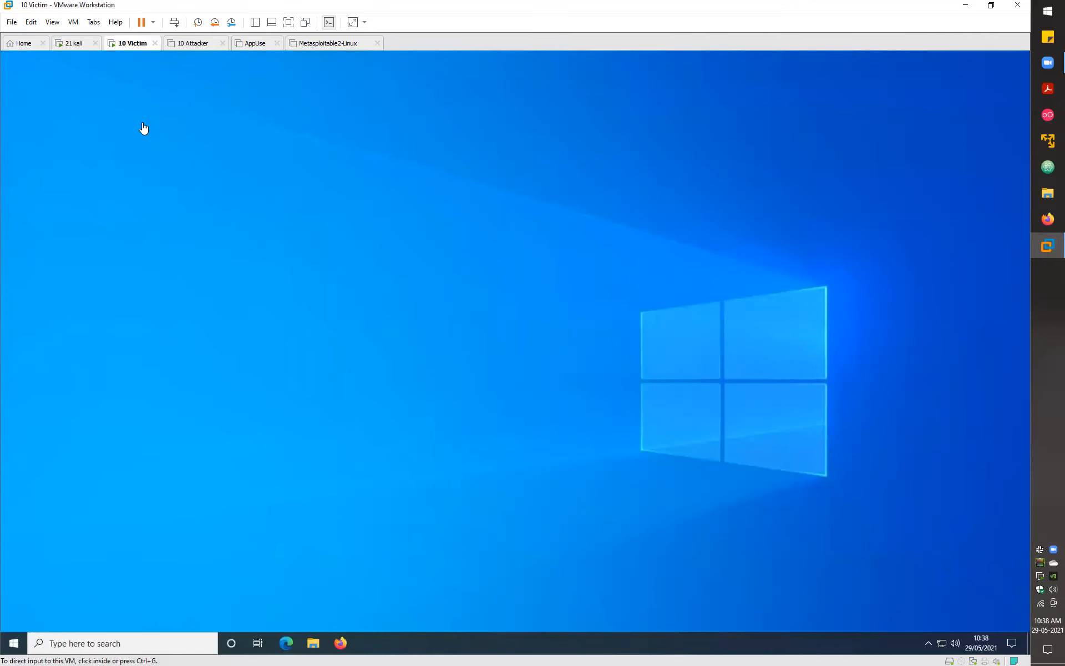
{"action": "left_click", "coordinate": [77, 49]}
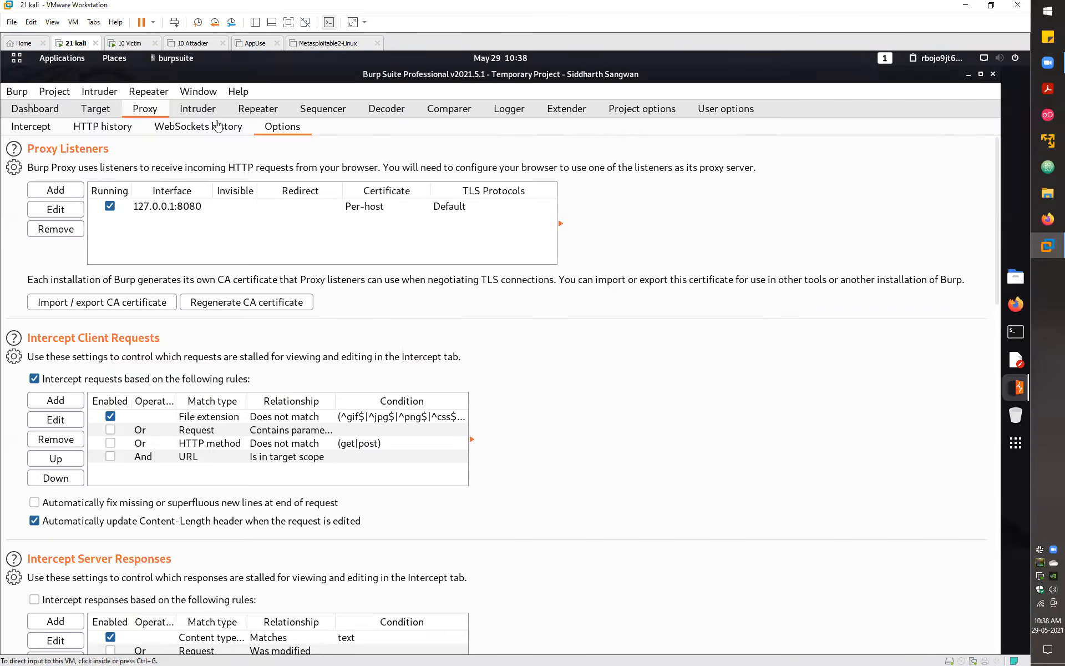
{"action": "left_click", "coordinate": [134, 45]}
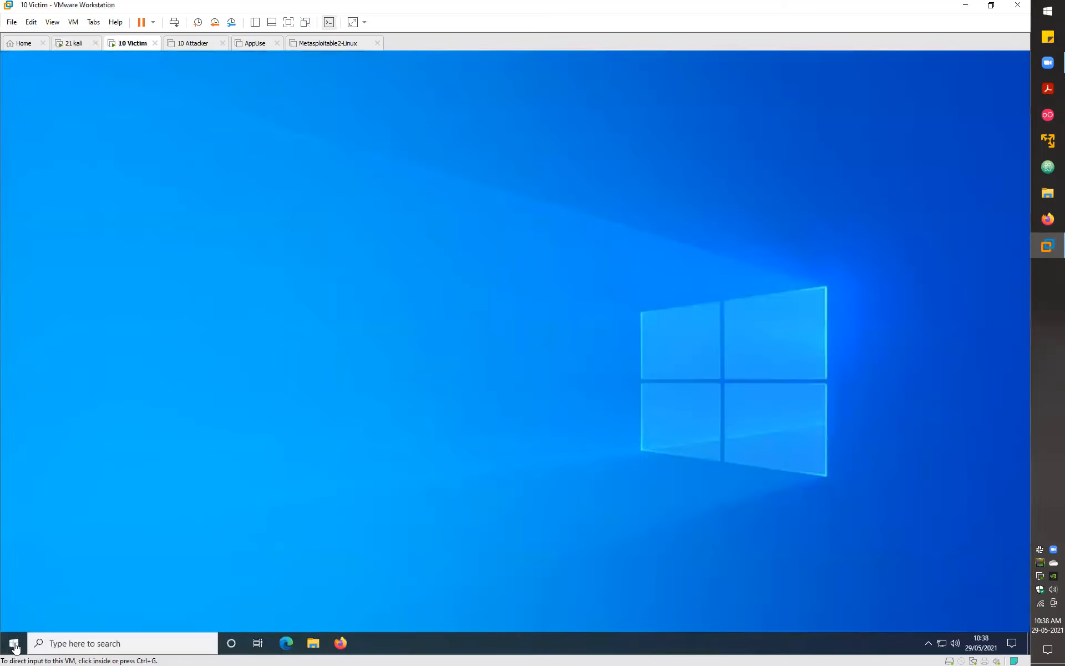
- Open the Start menu on the Windows 10 victim machine
{"action": "left_click", "coordinate": [16, 647]}
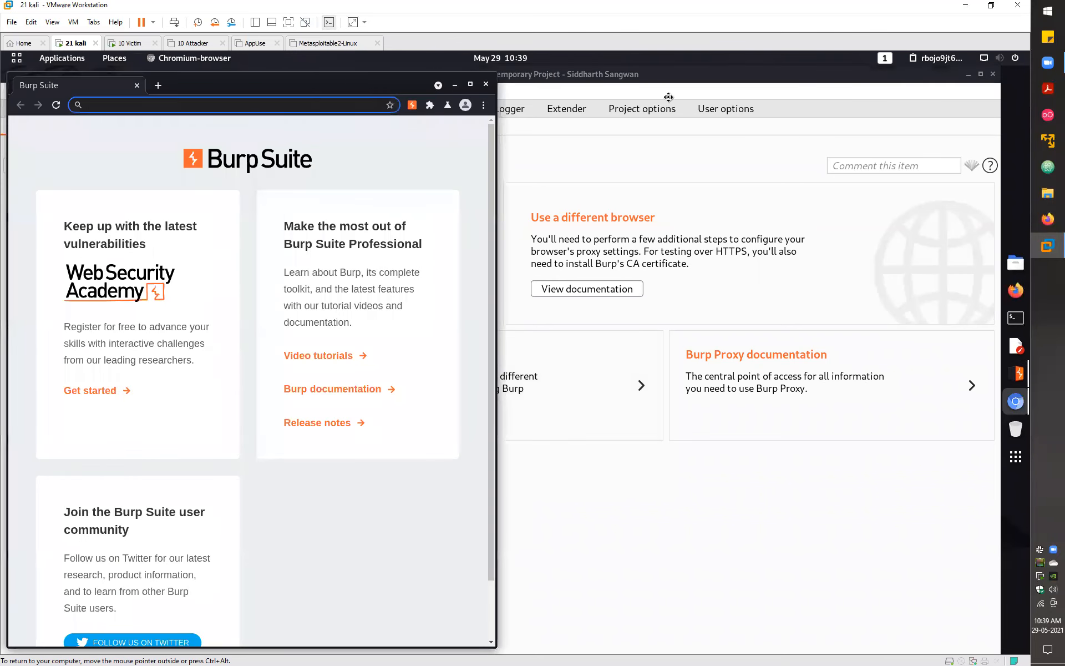
- Move the Chromium browser to the right half of the screen and load google.com
{"action": "mouse_move", "coordinate": [876, 80]}
{"action": "left_mouse_down"}
{"action": "mouse_move", "coordinate": [874, 64]}
{"action": "mouse_move", "coordinate": [875, 79]}
{"action": "left_mouse_up"}
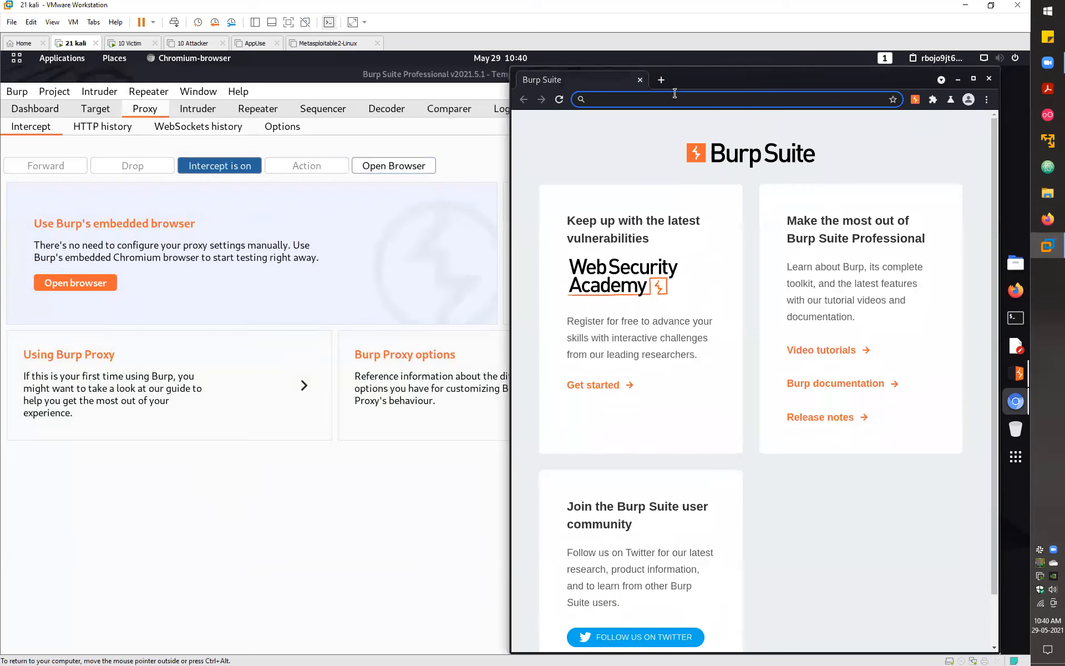
{"action": "type", "text": "go"}
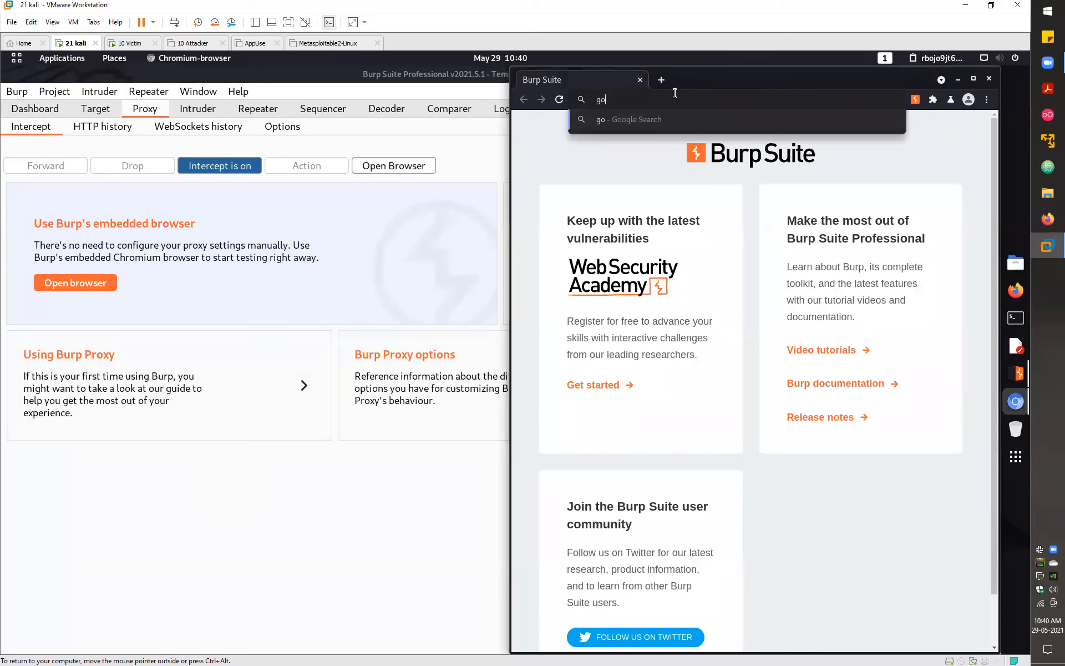
{"action": "type", "text": "ogle.com"}
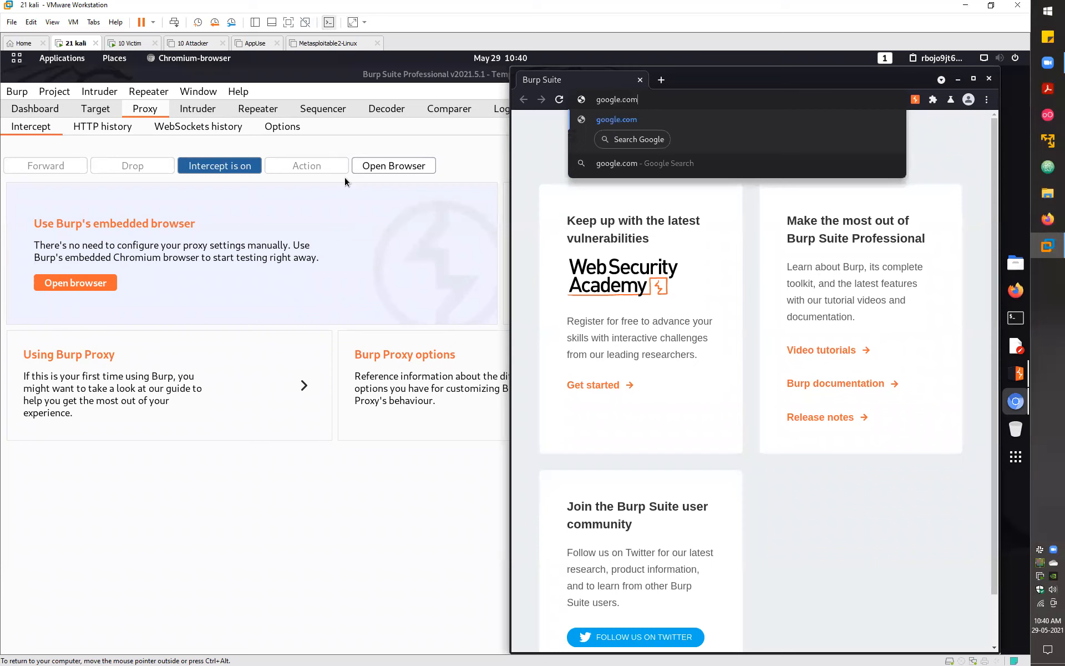
{"action": "key", "text": "Return"}
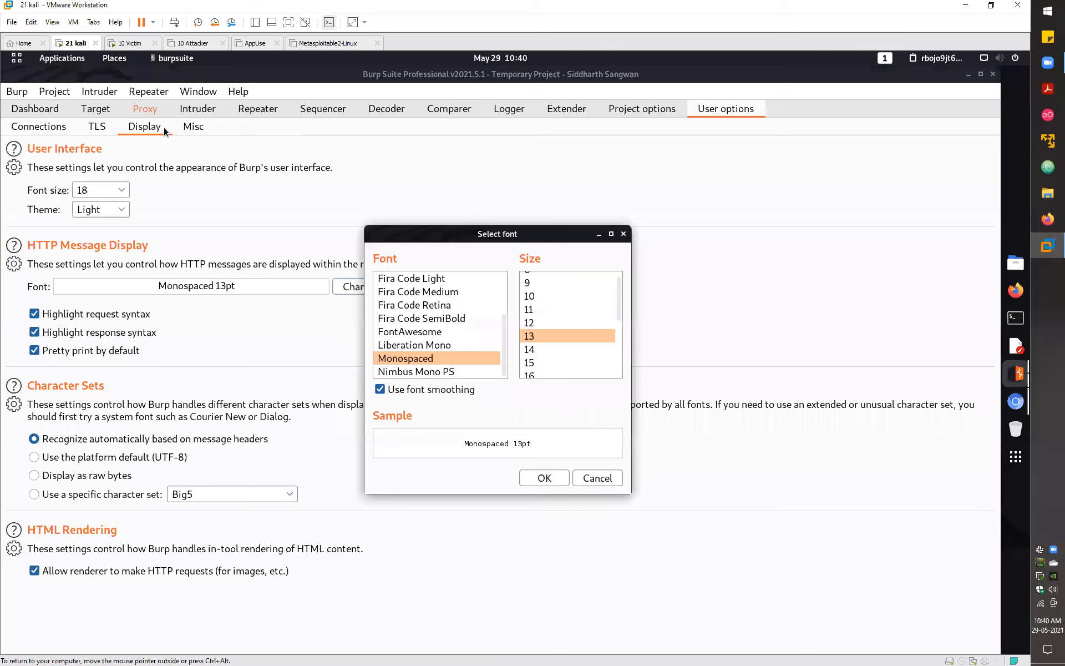
- Set the HTTP message font size to 16 and reopen the font chooser to verify
{"action": "key", "text": "Down"}
{"action": "key", "text": "Down"}
{"action": "key", "text": "Down"}
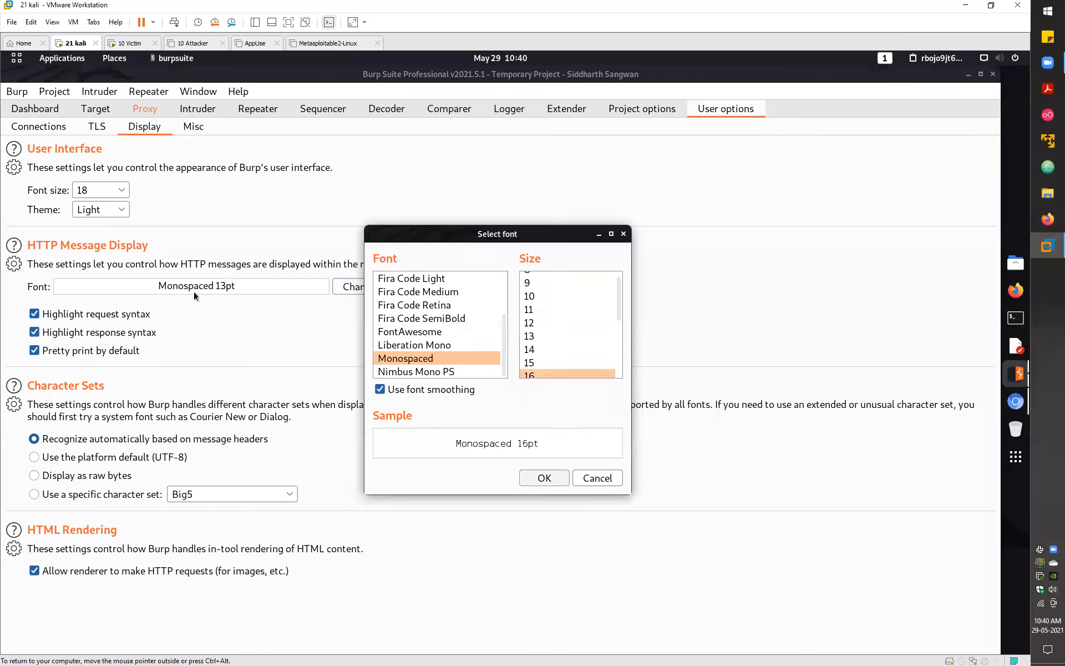
{"action": "key", "text": "Return"}
{"action": "left_click", "coordinate": [275, 287]}
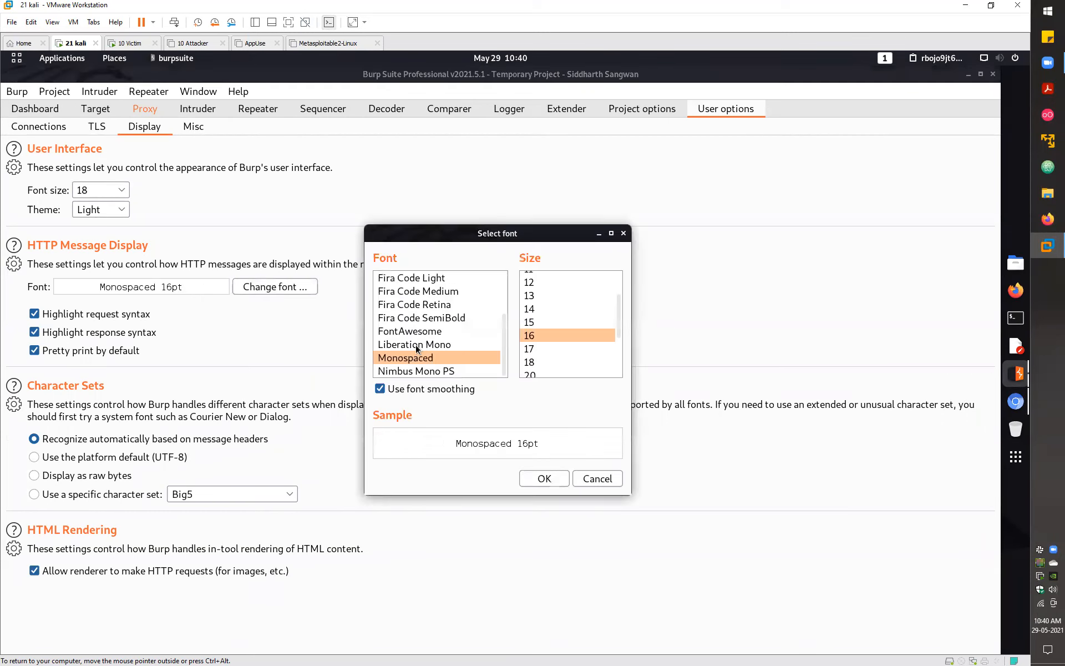
- Confirm the Monospaced 16pt font and view the intercepted request in Proxy > Intercept
{"action": "left_click", "coordinate": [551, 479]}
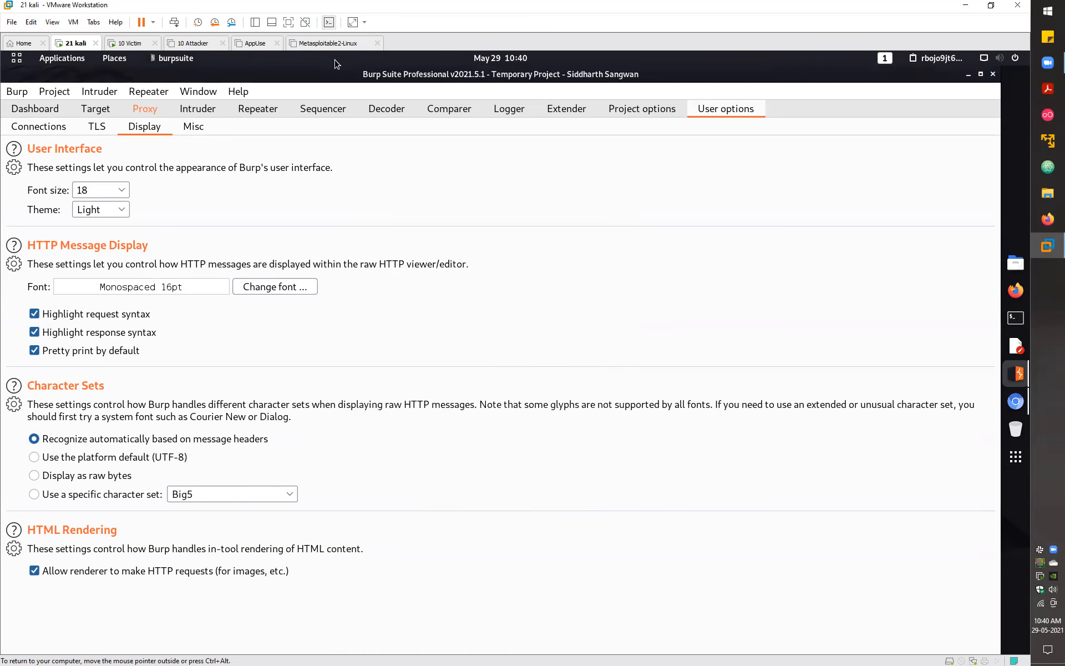
{"action": "left_click", "coordinate": [151, 107]}
{"action": "left_click", "coordinate": [137, 351]}
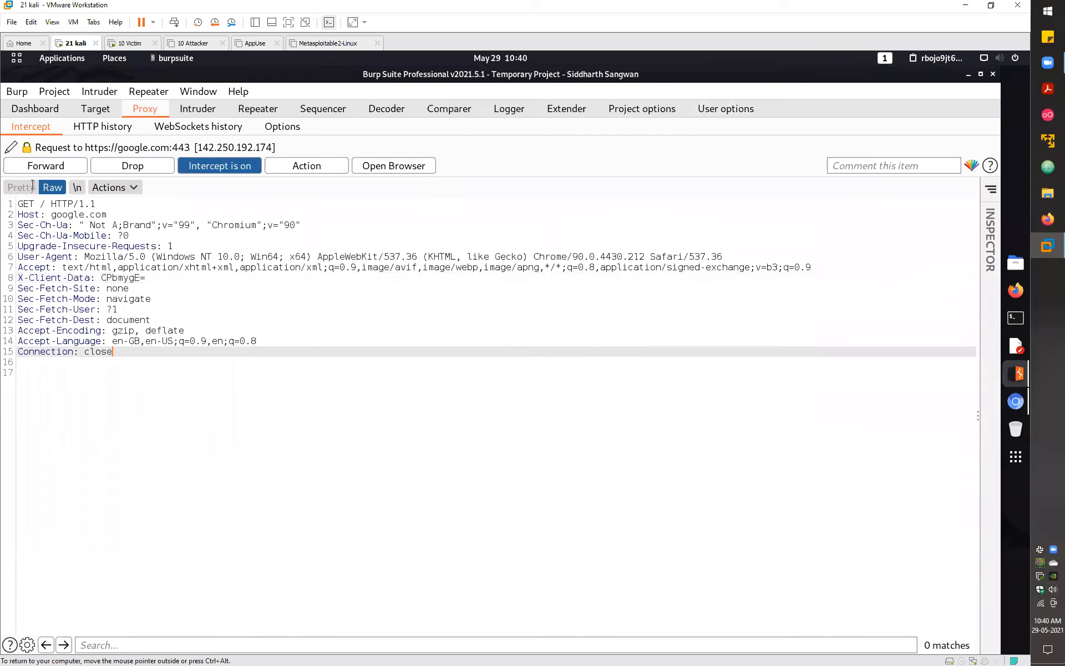
{"action": "key", "text": "ctrl+a"}
{"action": "left_click", "coordinate": [447, 267]}
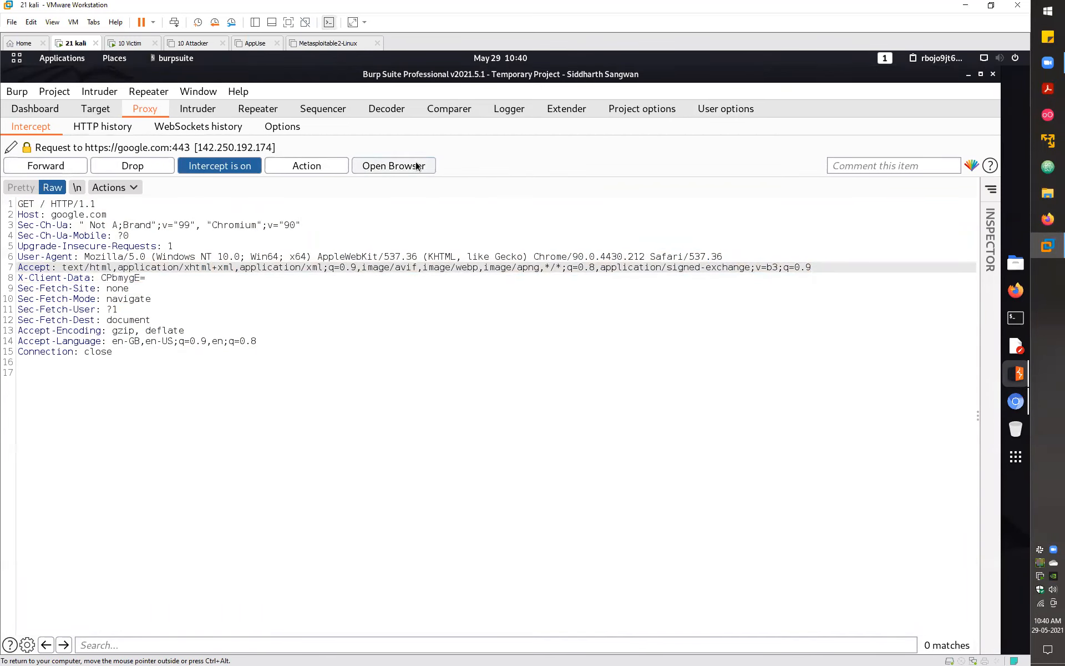
- Launch Burp's browser, inspect the raw request lines and google.com host, then forward it
{"action": "left_click", "coordinate": [1018, 400]}
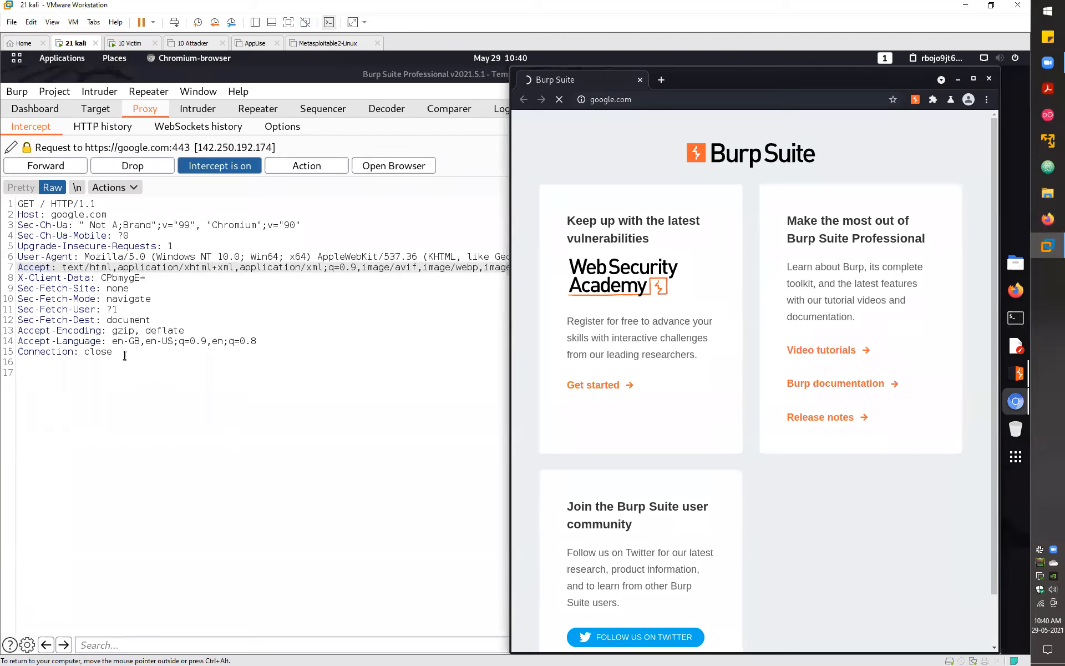
{"action": "left_click", "coordinate": [18, 200]}
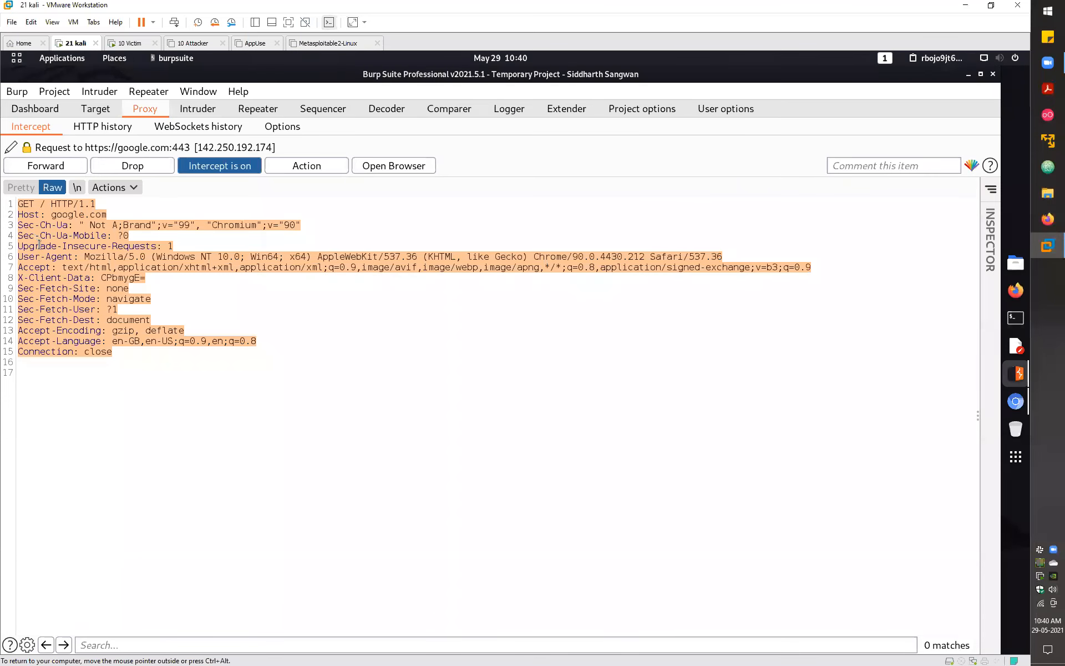
{"action": "left_click_drag", "start_coordinate": [290, 358], "coordinate": [132, 211]}
{"action": "left_click", "coordinate": [118, 211]}
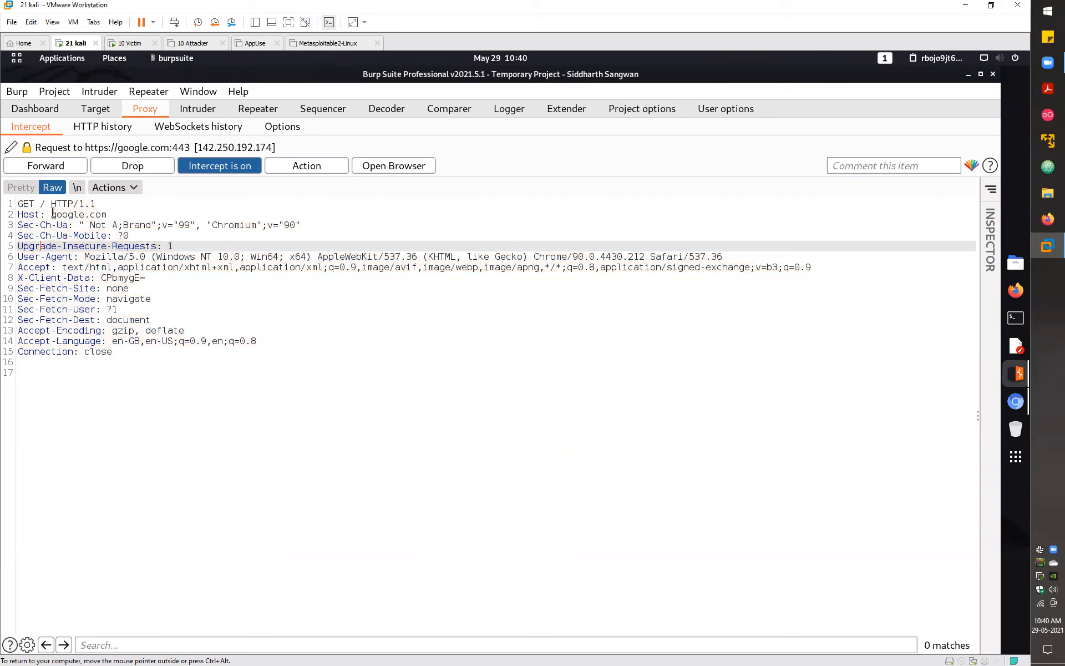
{"action": "left_click_drag", "start_coordinate": [50, 214], "coordinate": [106, 215]}
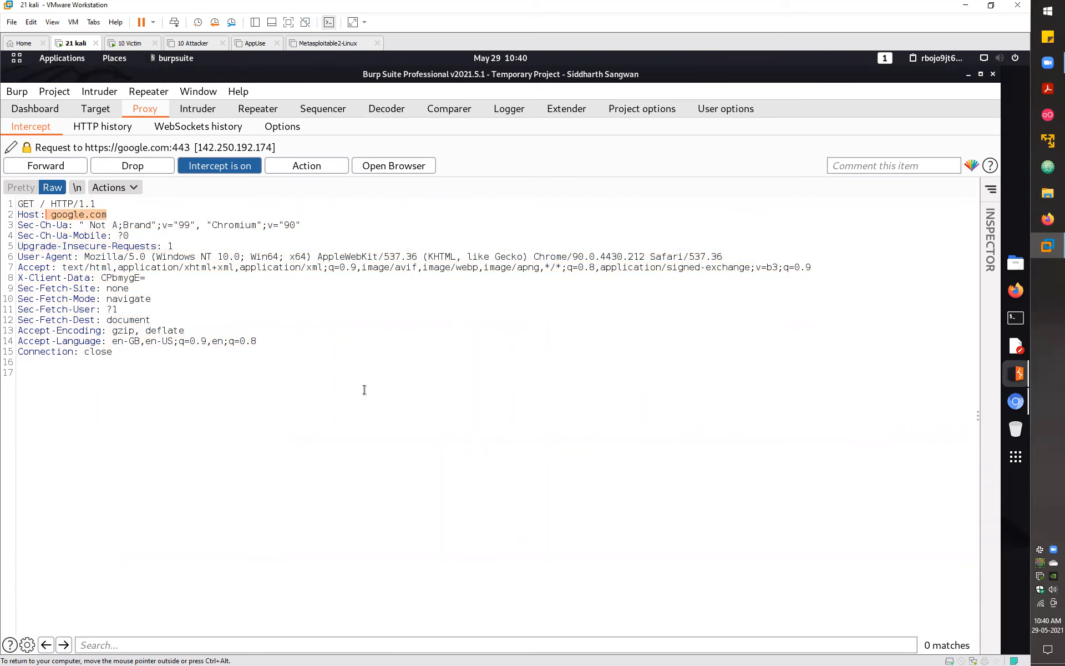
{"action": "left_click", "coordinate": [53, 165]}
- Forward the next google.com request, turn interception off, and view the HTTP history
{"action": "left_click", "coordinate": [52, 166]}
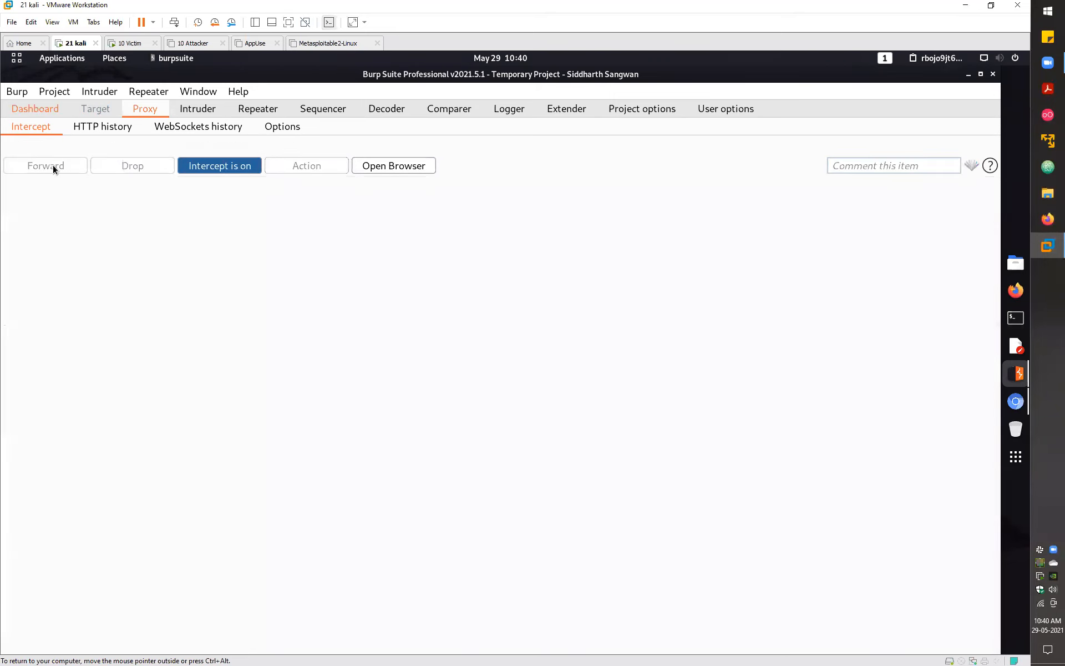
{"action": "left_click", "coordinate": [213, 166]}
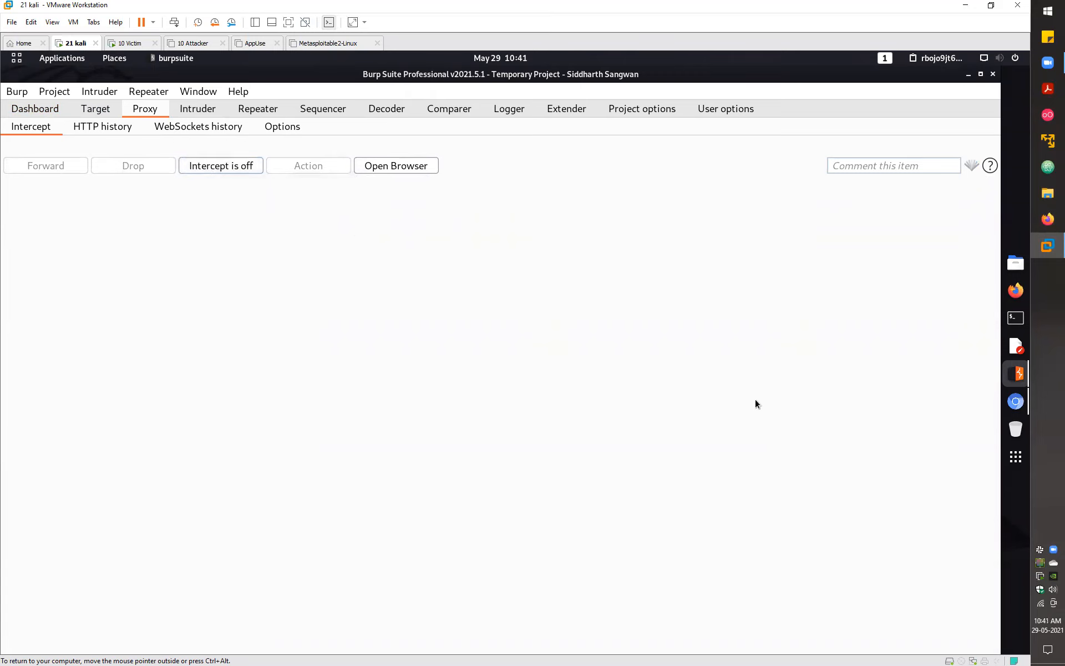
{"action": "left_click", "coordinate": [103, 128]}
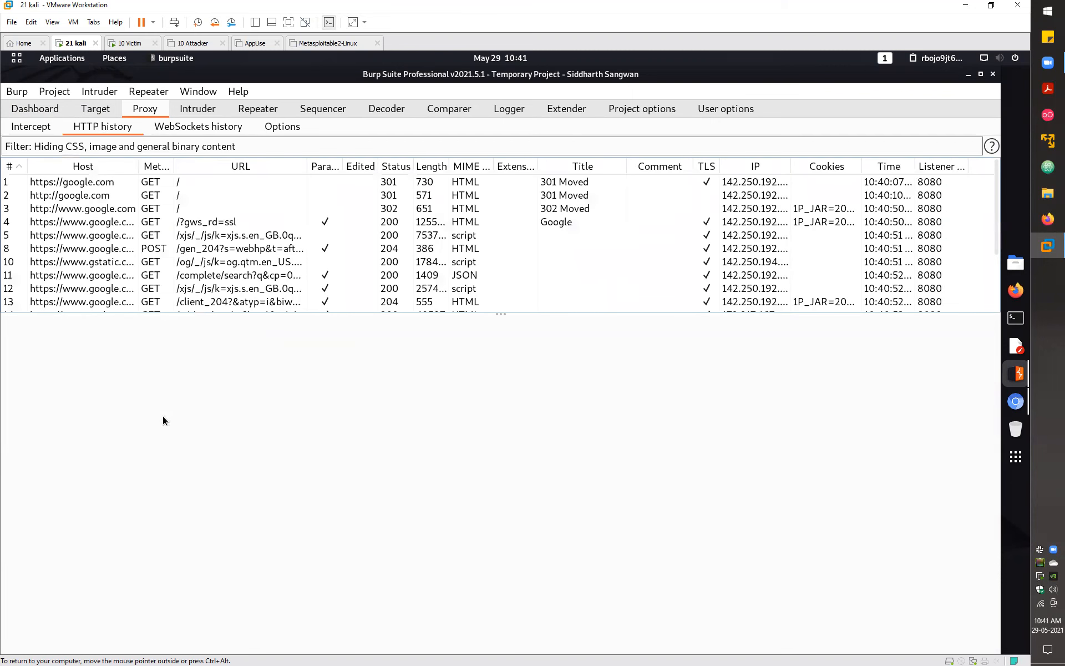
- Inspect the ogs.google.com /widget/app/so request (entry 14) and its 200 OK response, with the Inspector collapsed
{"action": "scroll", "coordinate": [555, 249], "scroll_direction": "down", "scroll_amount": 2}
{"action": "left_click", "coordinate": [554, 239]}
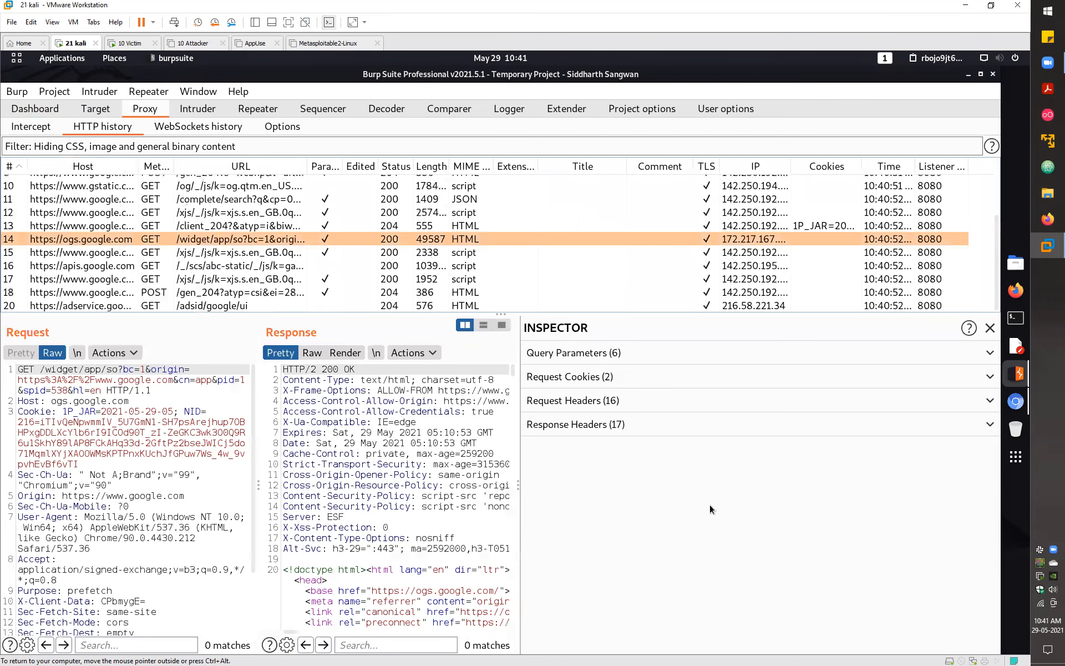
{"action": "left_click", "coordinate": [990, 328]}
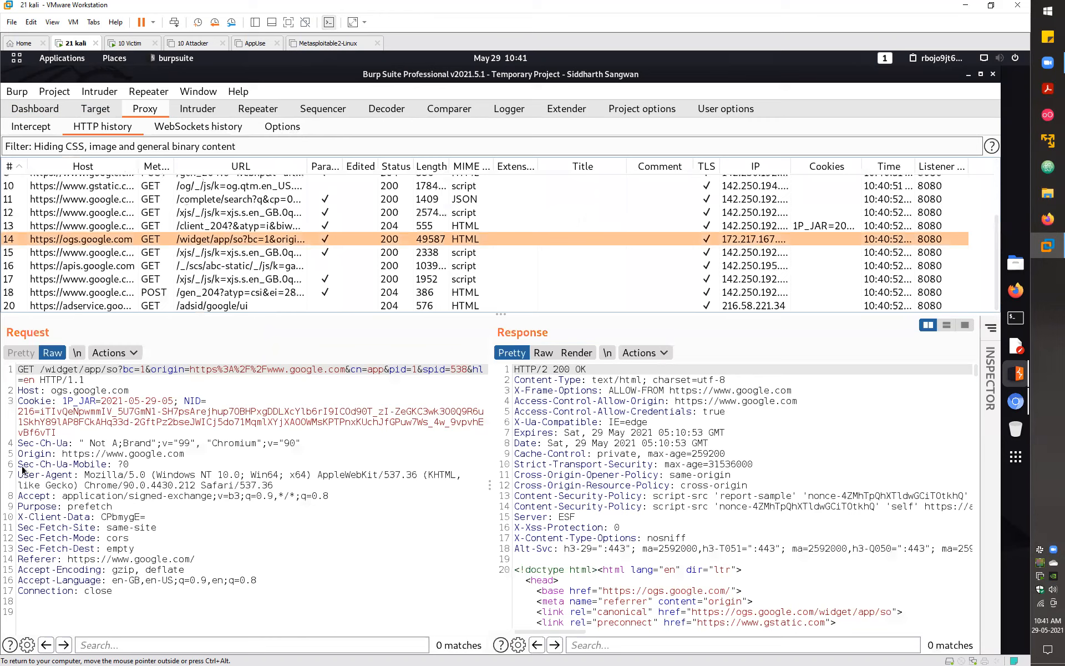
{"action": "scroll", "coordinate": [528, 366], "scroll_direction": "down", "scroll_amount": 10}
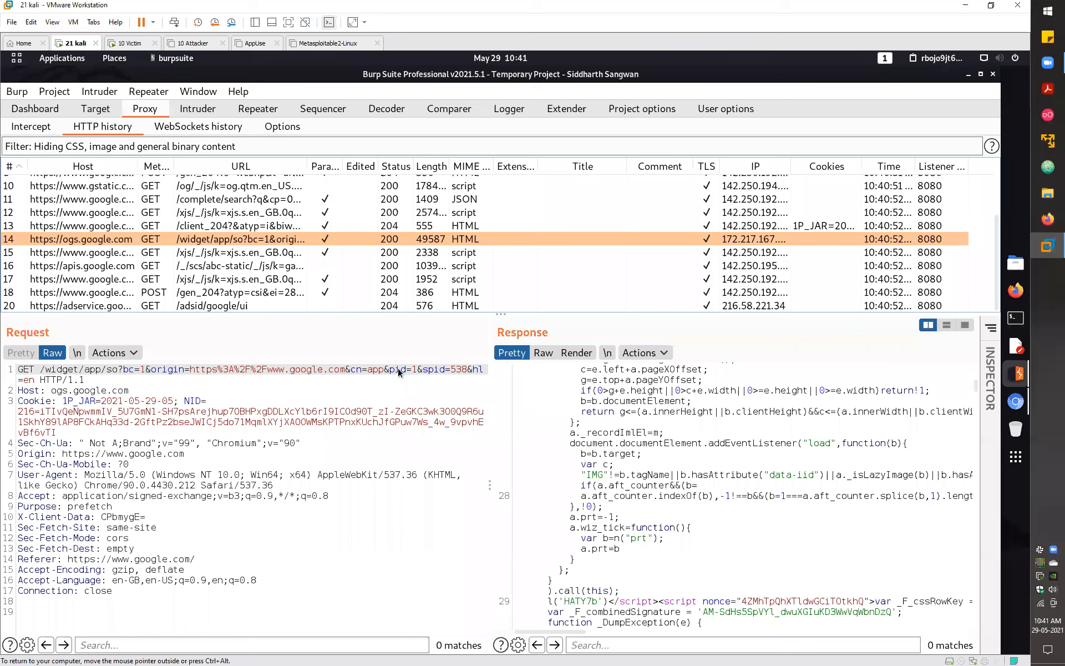
{"action": "key", "text": "ctrl+a"}
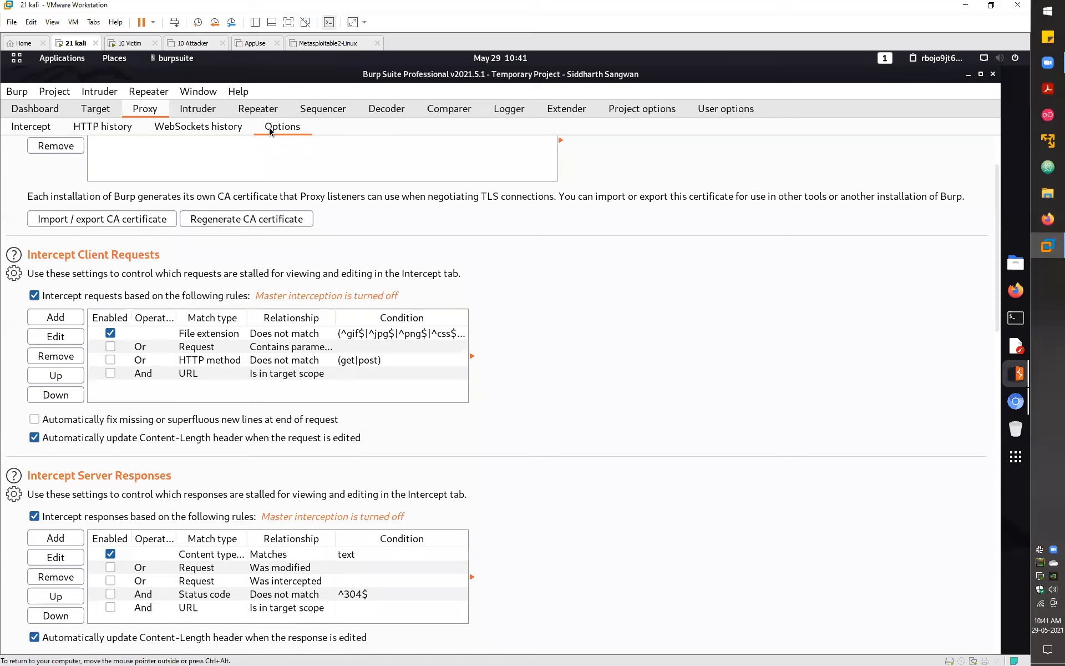
- In Proxy Options, disable the content-type response rule and the file-extension request rule
{"action": "left_click", "coordinate": [31, 126]}
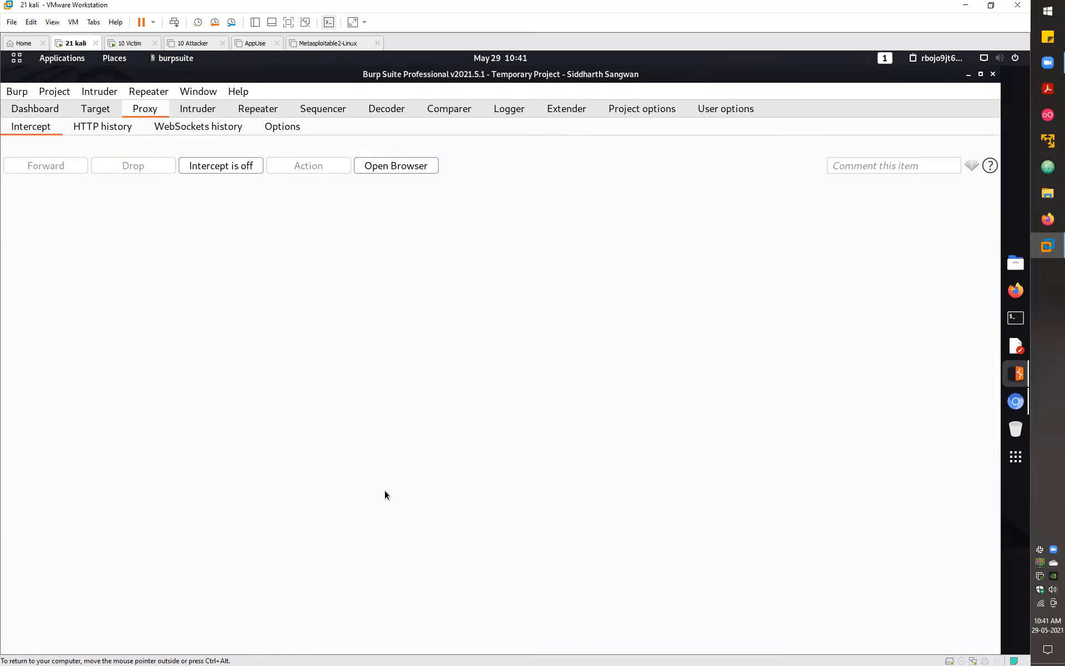
{"action": "left_click", "coordinate": [288, 127]}
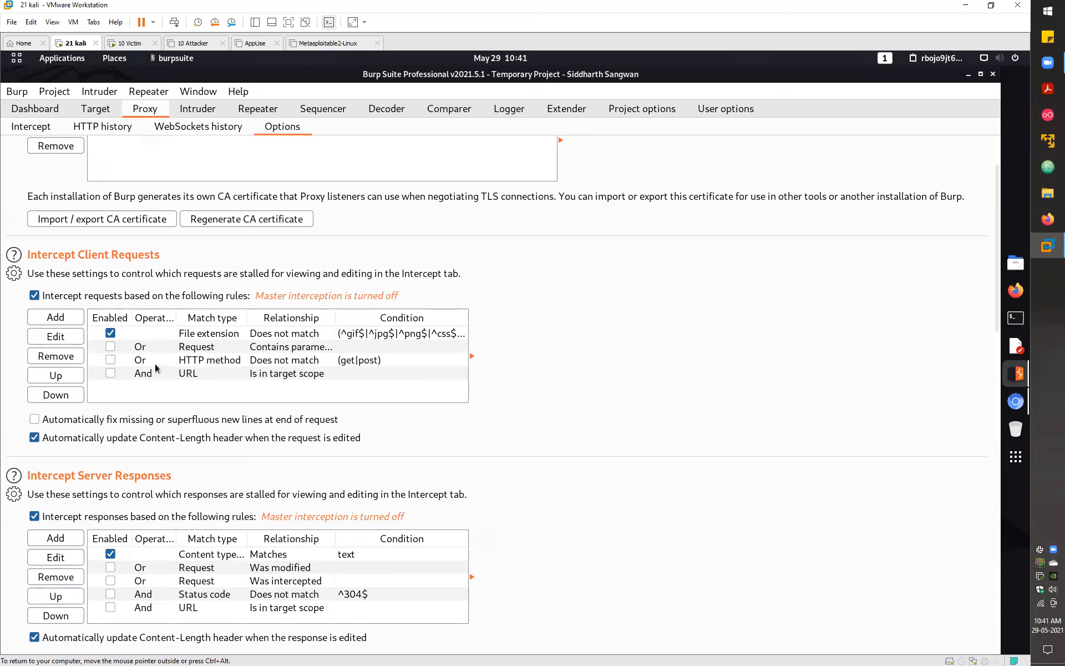
{"action": "left_click", "coordinate": [110, 555]}
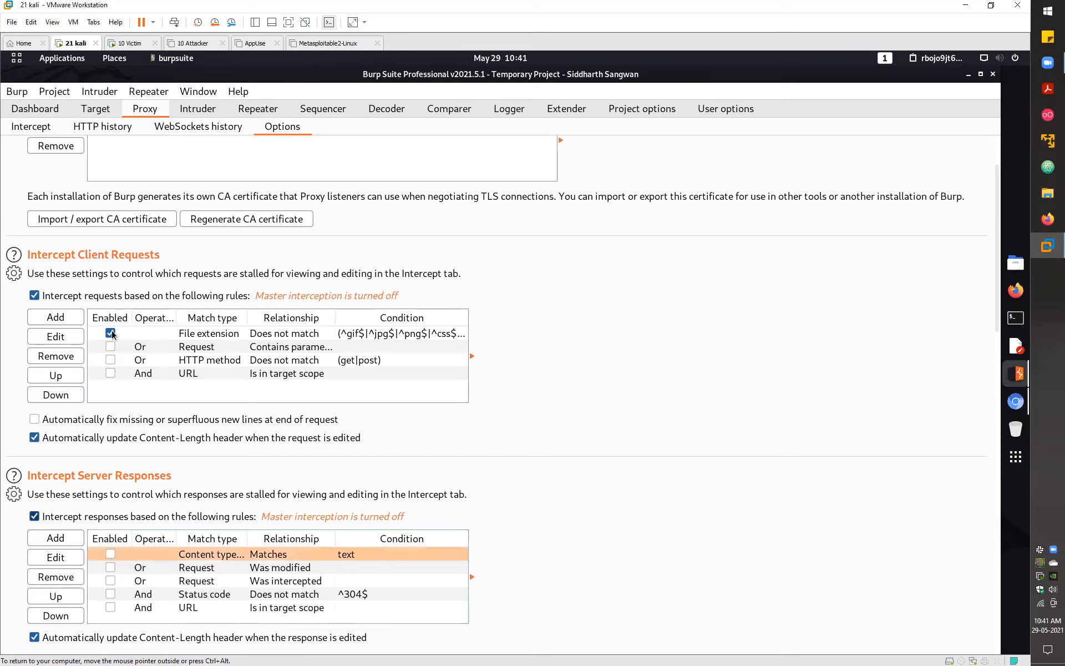
{"action": "left_click", "coordinate": [110, 333]}
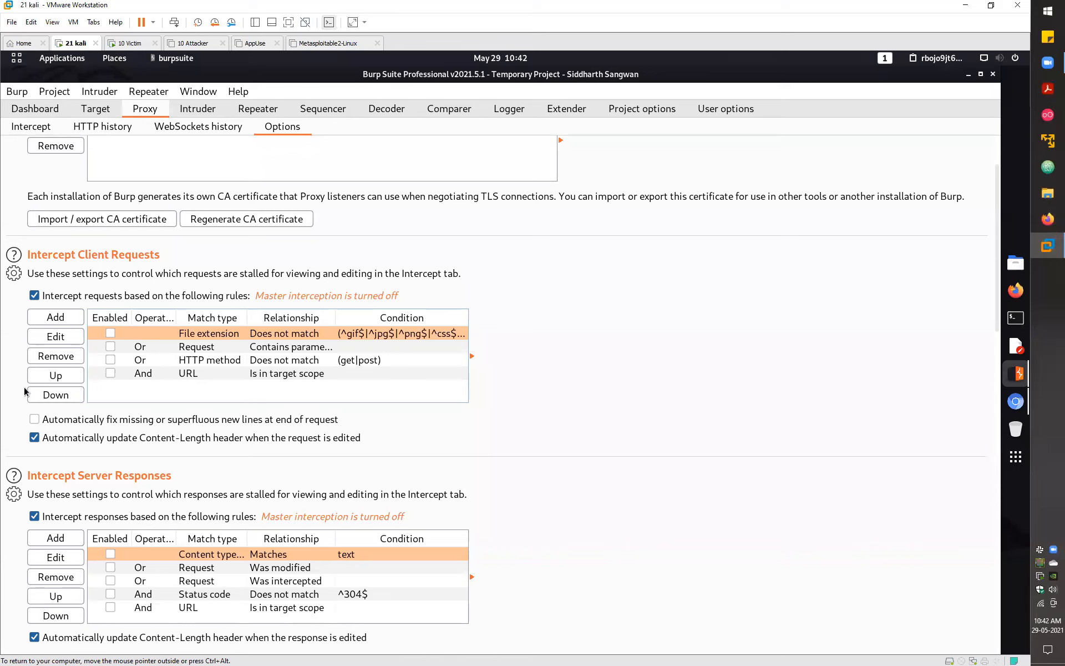
{"action": "scroll", "coordinate": [24, 391], "scroll_direction": "down", "scroll_amount": 3}
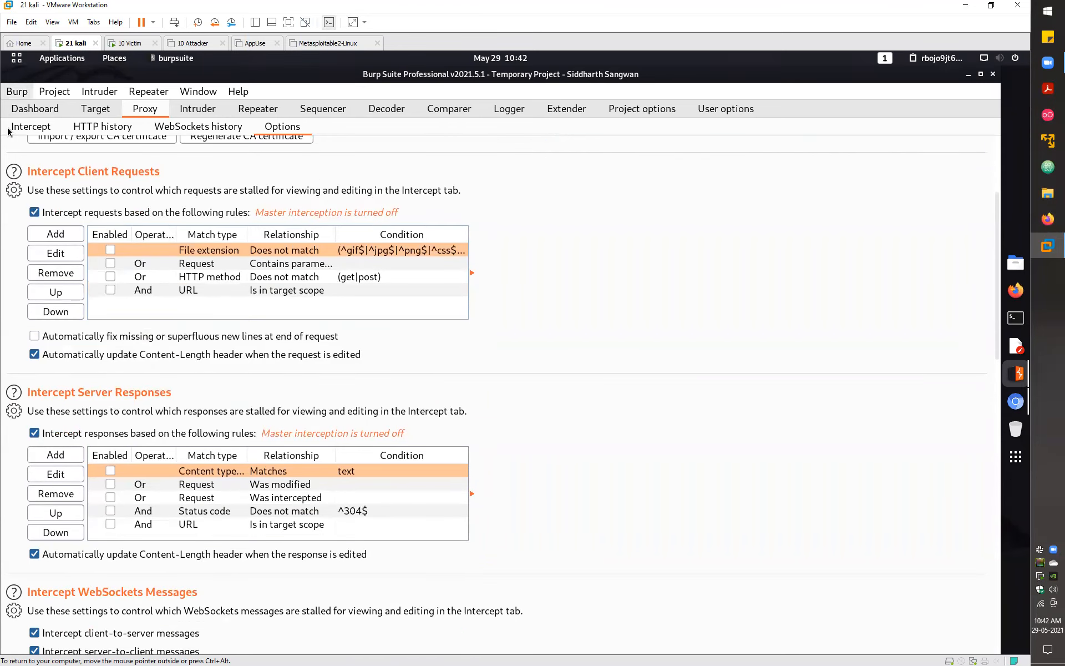
{"action": "left_click", "coordinate": [37, 131]}
- Open a new Chromium tab with facebook.com entered in the address bar
{"action": "left_click", "coordinate": [1014, 407]}
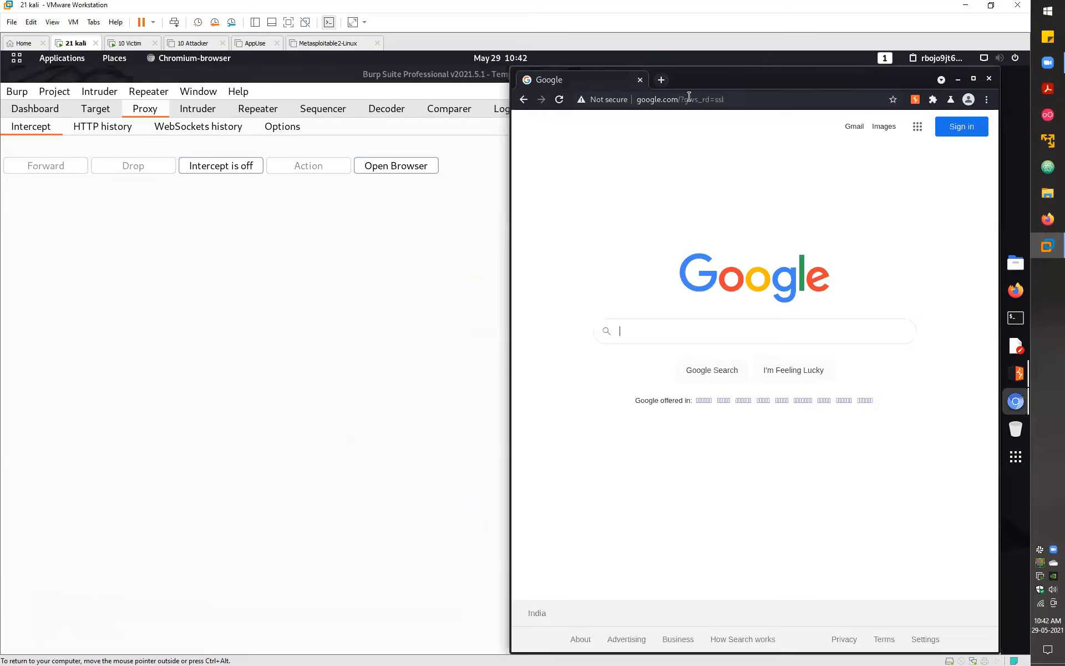
{"action": "key", "text": "ctrl+t"}
{"action": "type", "text": "facebook.com"}
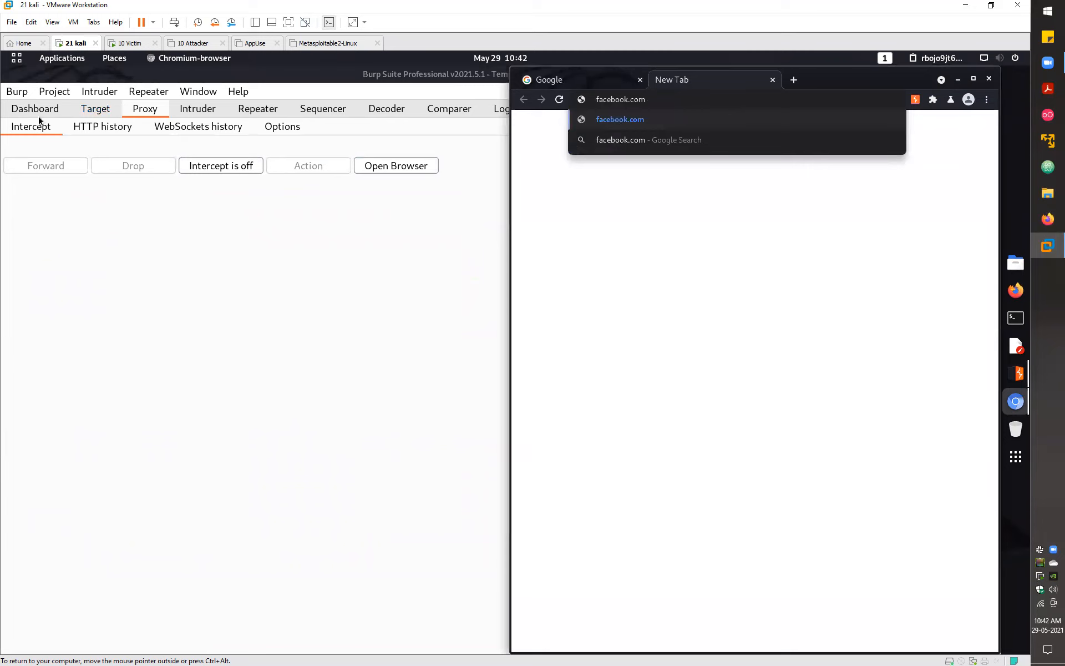
- Turn Burp's Intercept on, then load facebook.com so its request is held
{"action": "left_click", "coordinate": [228, 168]}
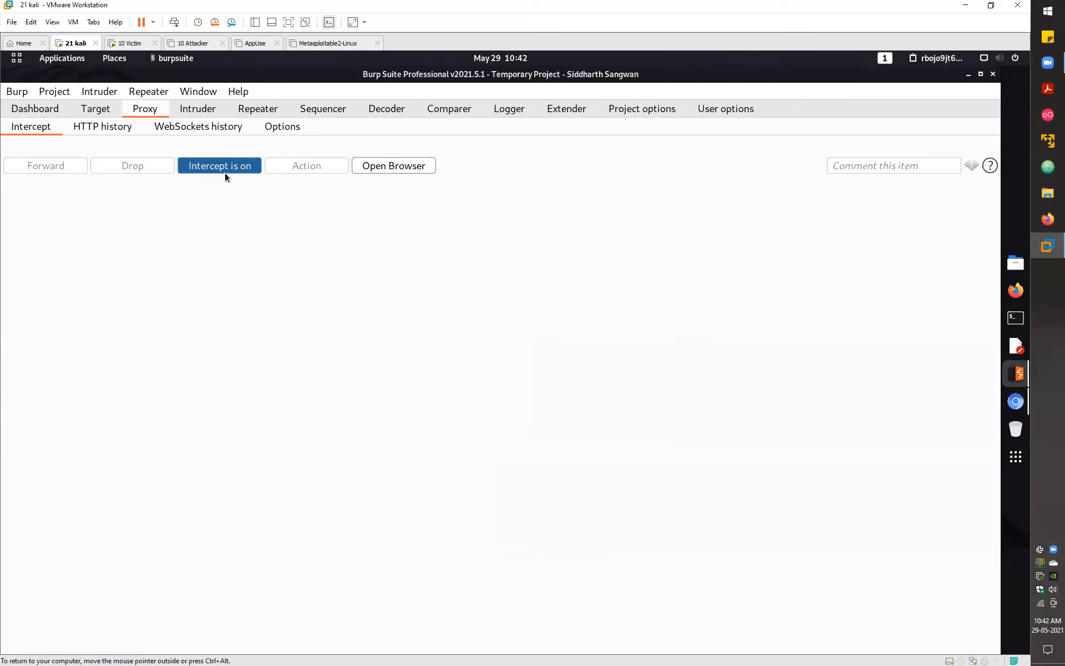
{"action": "left_click", "coordinate": [1015, 401]}
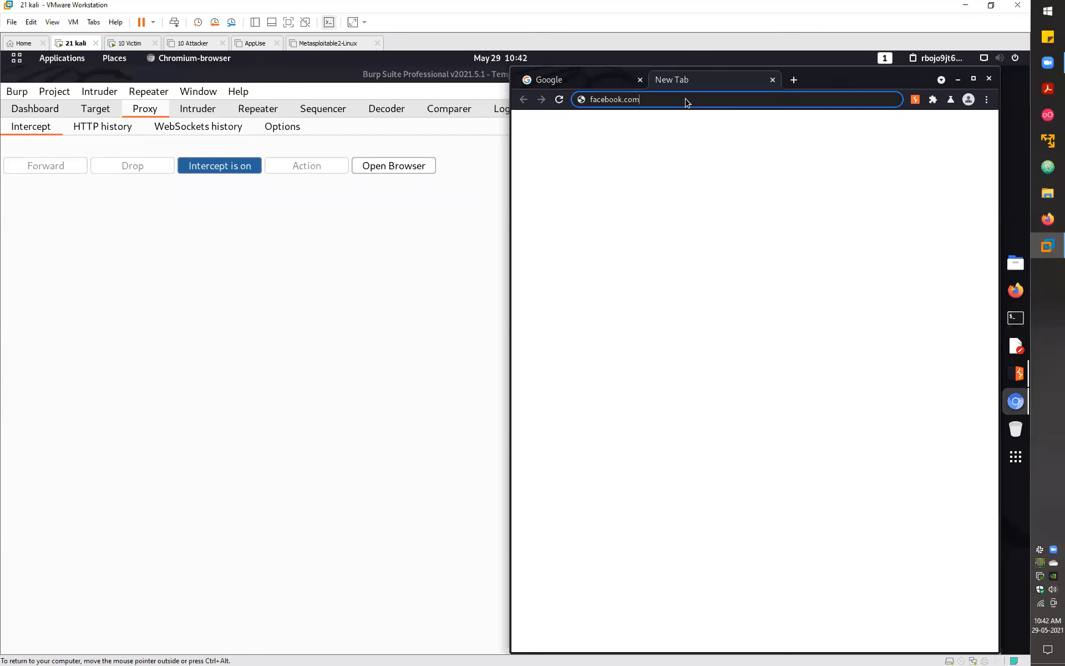
{"action": "key", "text": "Return"}
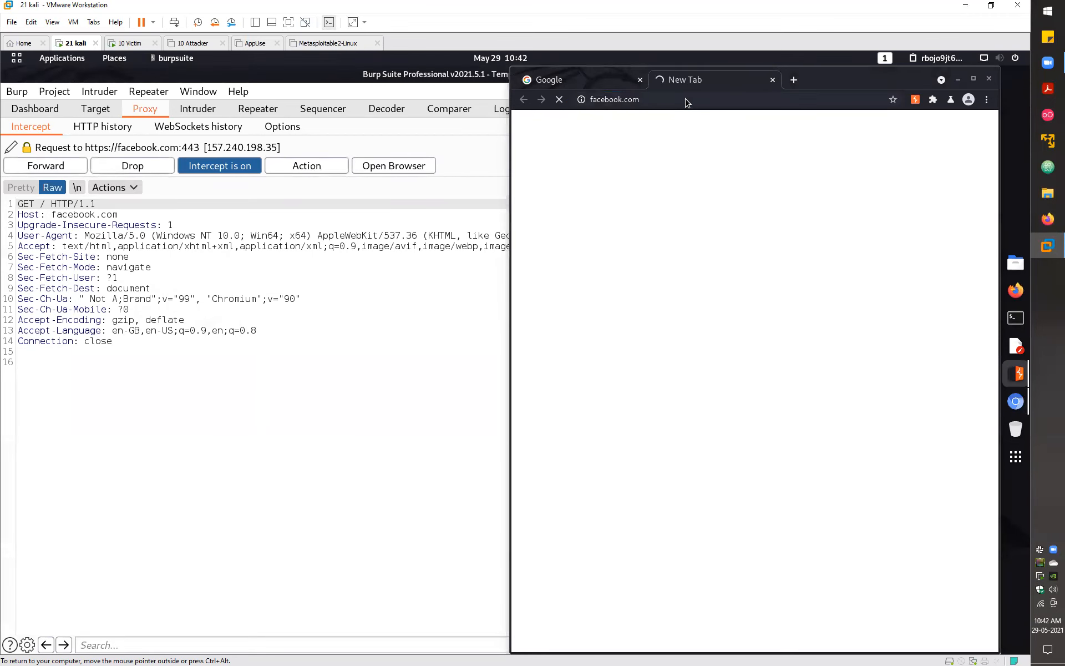
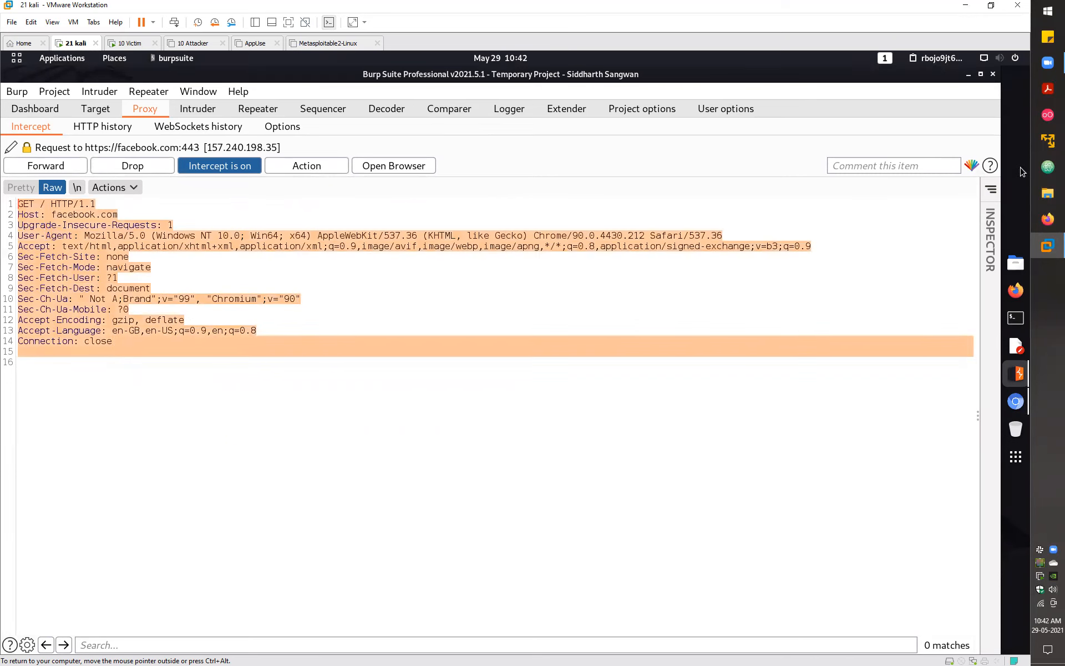
- Highlight the intercepted GET request to facebook.com in red
{"action": "left_click", "coordinate": [972, 165]}
{"action": "left_click", "coordinate": [898, 201]}
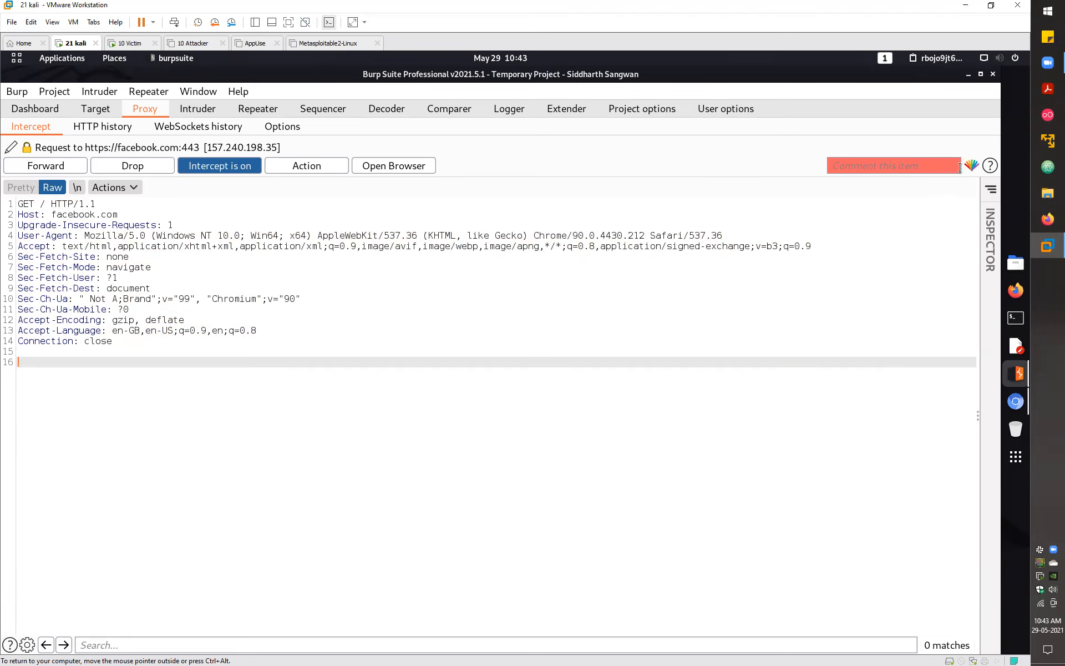
{"action": "left_click", "coordinate": [24, 167]}
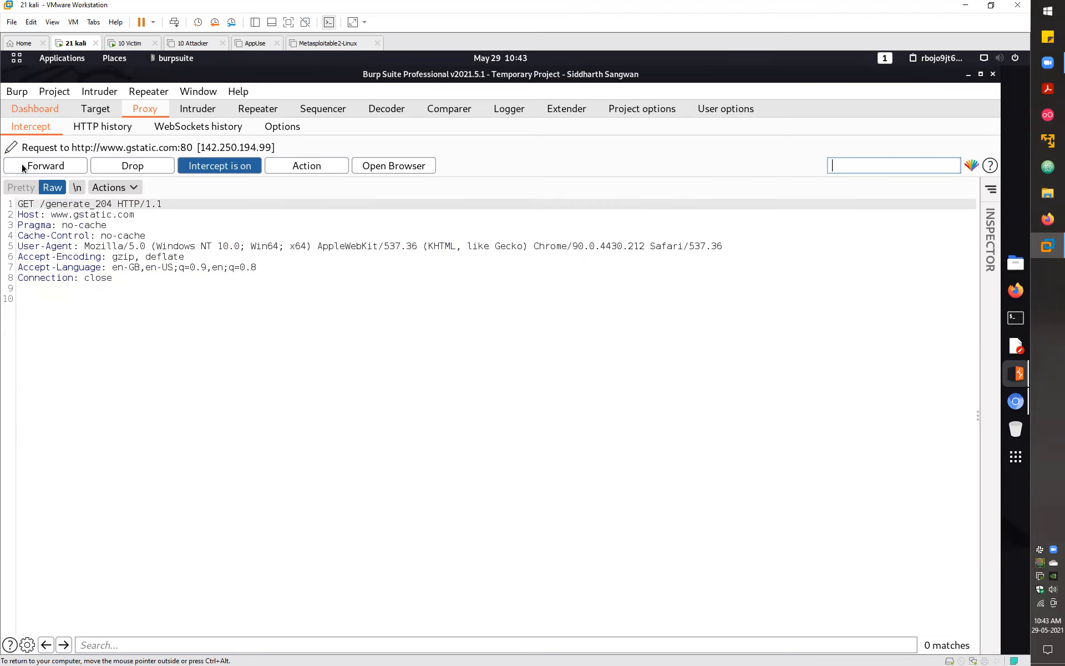
{"action": "left_click_drag", "start_coordinate": [132, 292], "coordinate": [114, 207]}
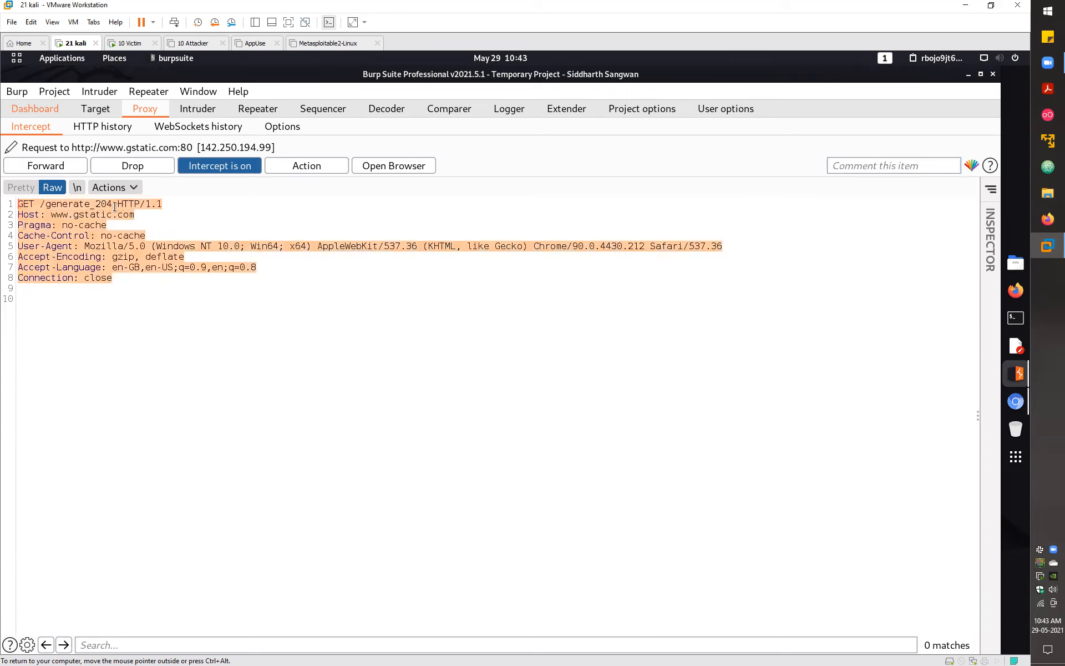
{"action": "left_click", "coordinate": [113, 207]}
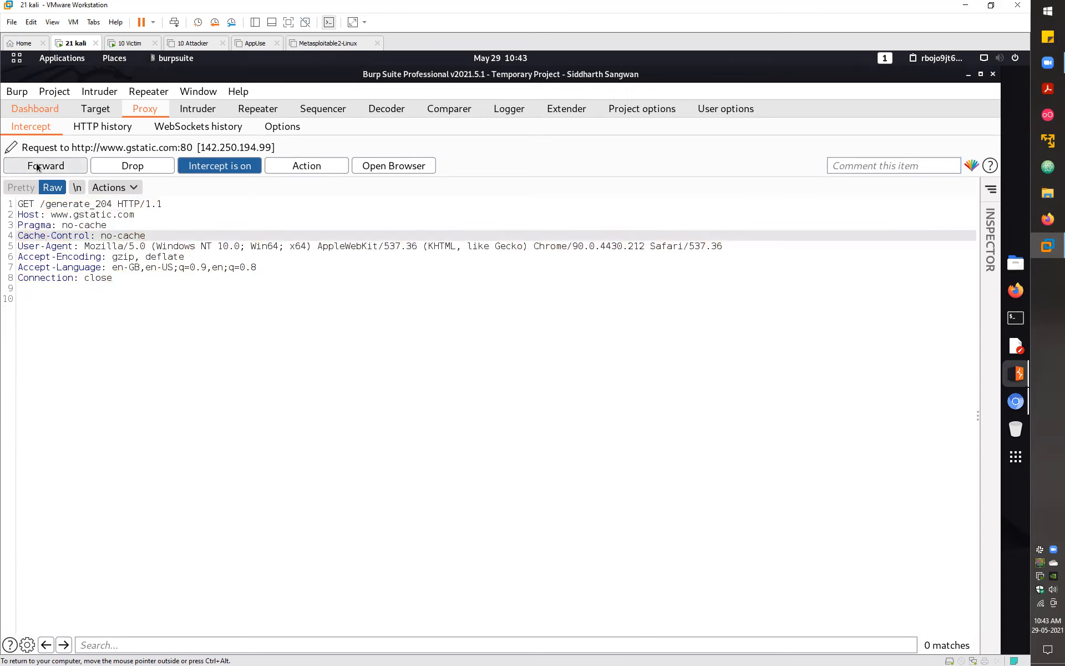
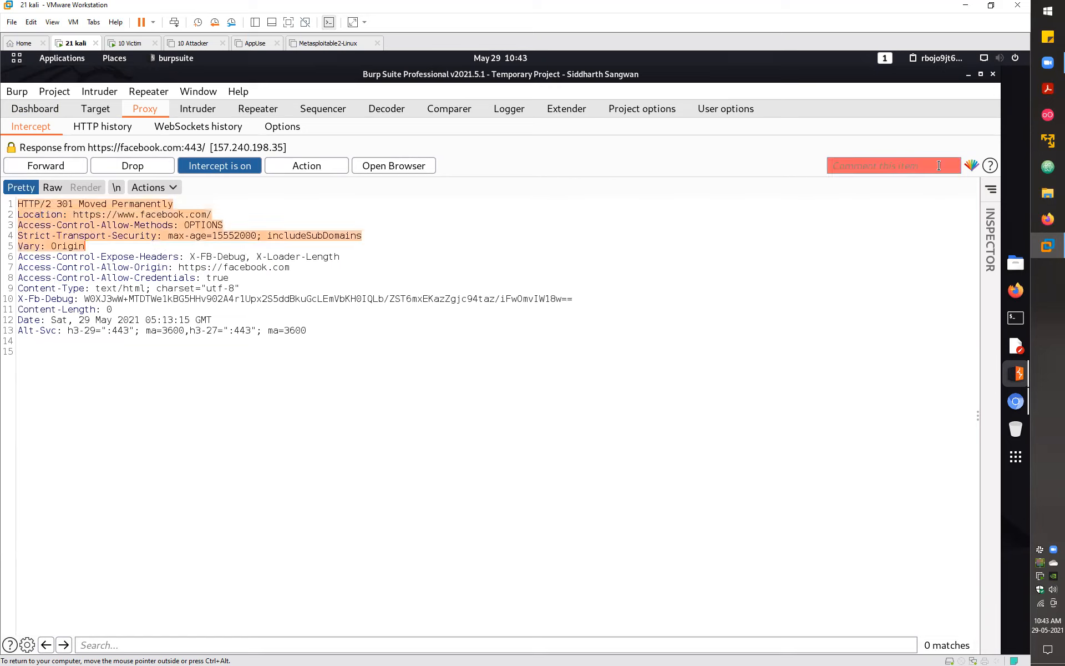
- Review the intercepted facebook.com response headers and forward the response
{"action": "left_click_drag", "start_coordinate": [85, 245], "coordinate": [141, 298]}
{"action": "left_click", "coordinate": [141, 298]}
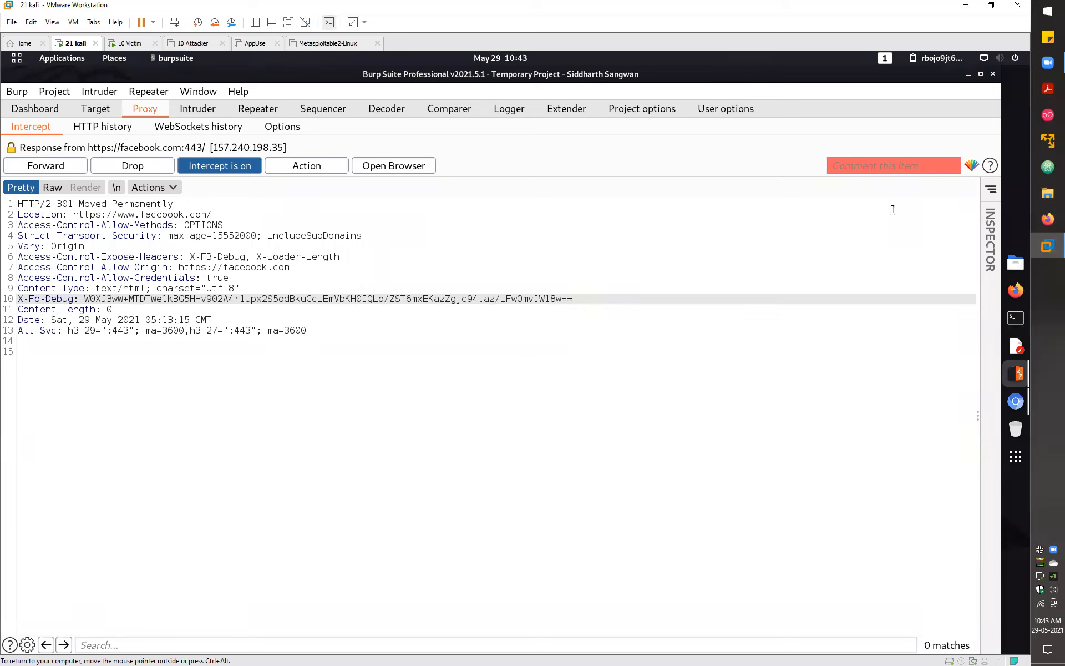
{"action": "left_click_drag", "start_coordinate": [888, 331], "coordinate": [135, 256]}
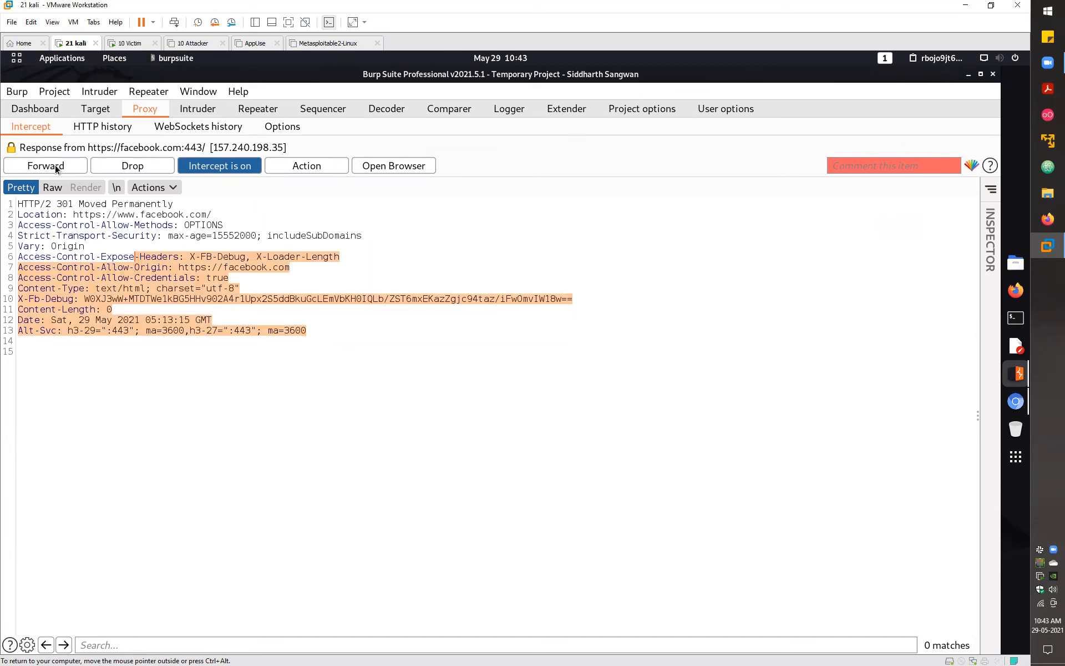
{"action": "left_click", "coordinate": [55, 166]}
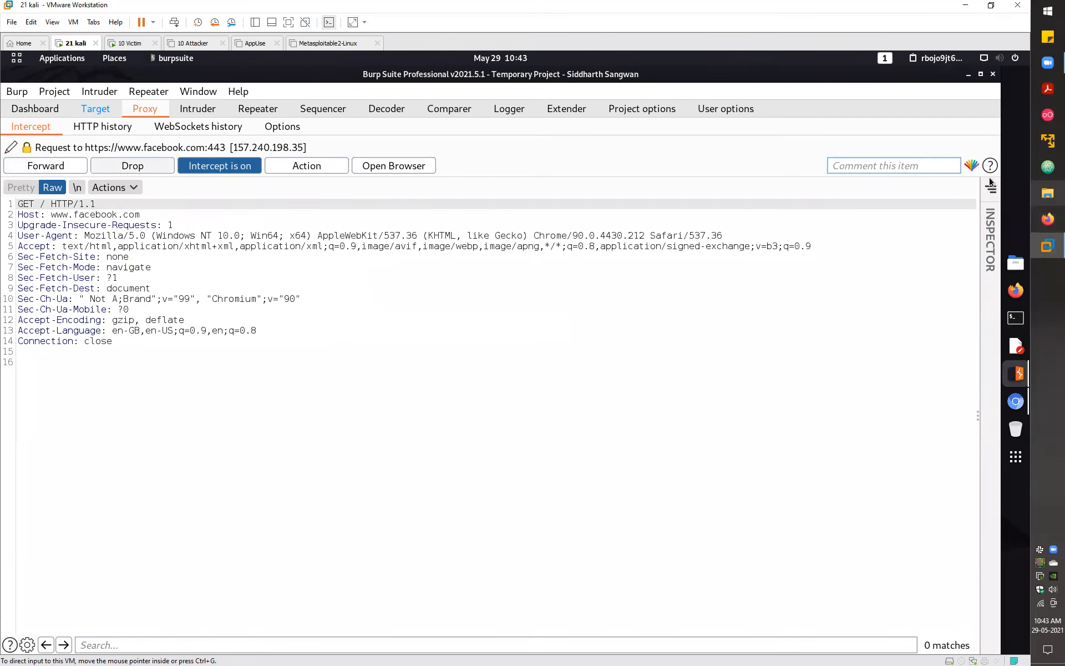
- Tag the intercepted facebook.com request green and forward it
{"action": "left_click", "coordinate": [971, 166]}
{"action": "left_click", "coordinate": [904, 251]}
{"action": "left_click", "coordinate": [45, 165]}
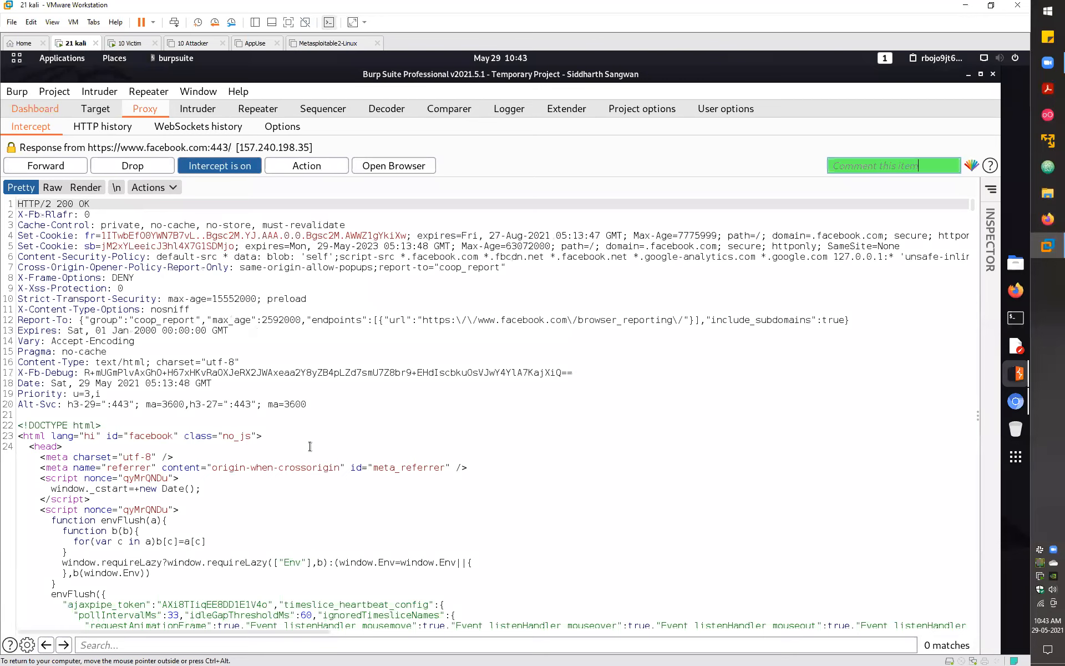
{"action": "scroll", "coordinate": [310, 446], "scroll_direction": "down", "scroll_amount": 5}
{"action": "scroll", "coordinate": [339, 222], "scroll_direction": "up", "scroll_amount": 5}
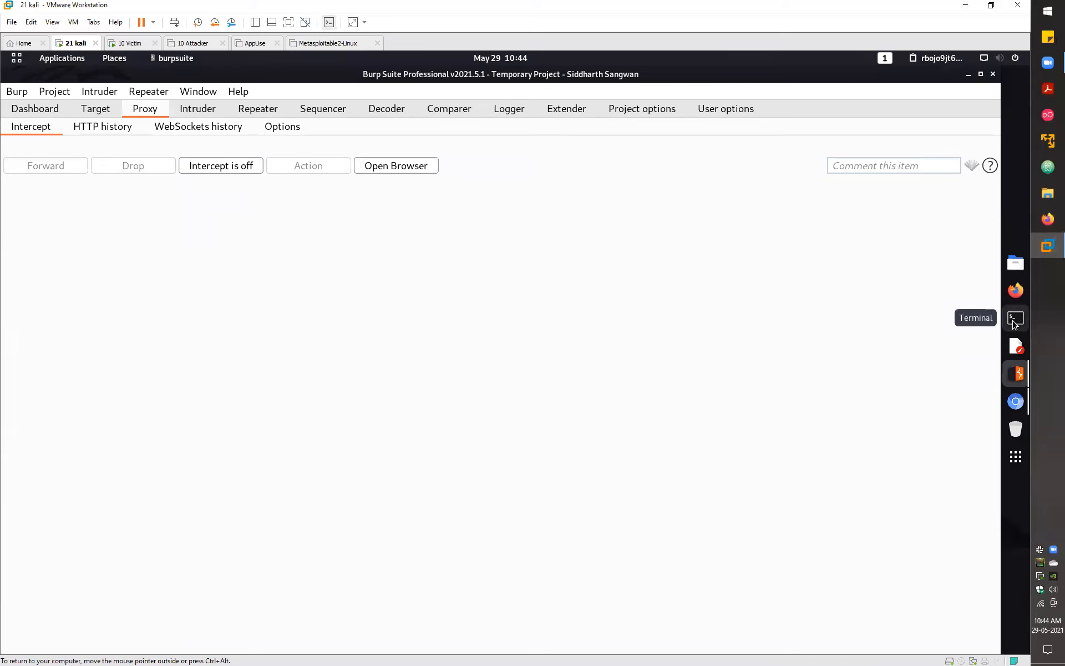
{"action": "left_click", "coordinate": [1016, 294]}
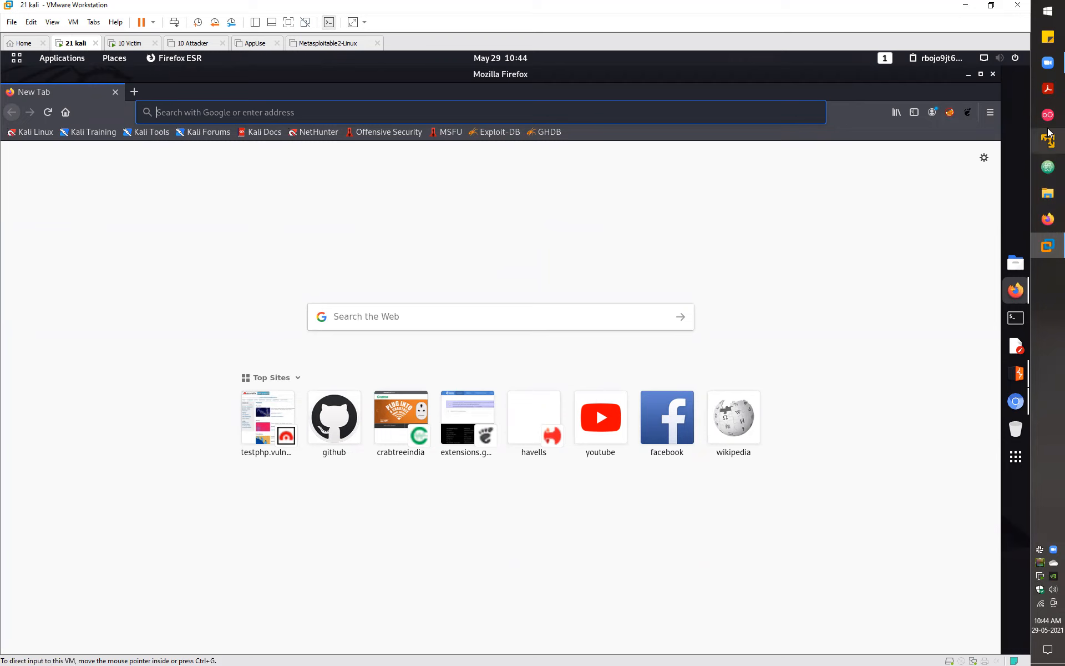
- Search Firefox preferences for 'xy', inspect the Network Settings proxy dialog, and open FoxyProxy's menu
{"action": "left_click", "coordinate": [946, 317]}
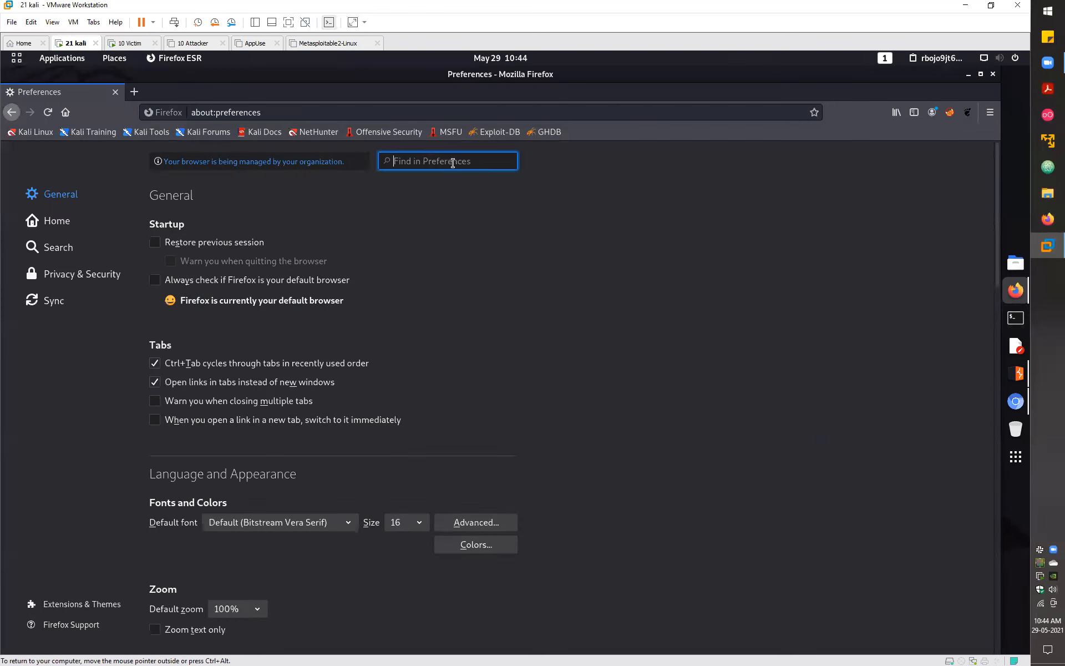
{"action": "type", "text": "xy"}
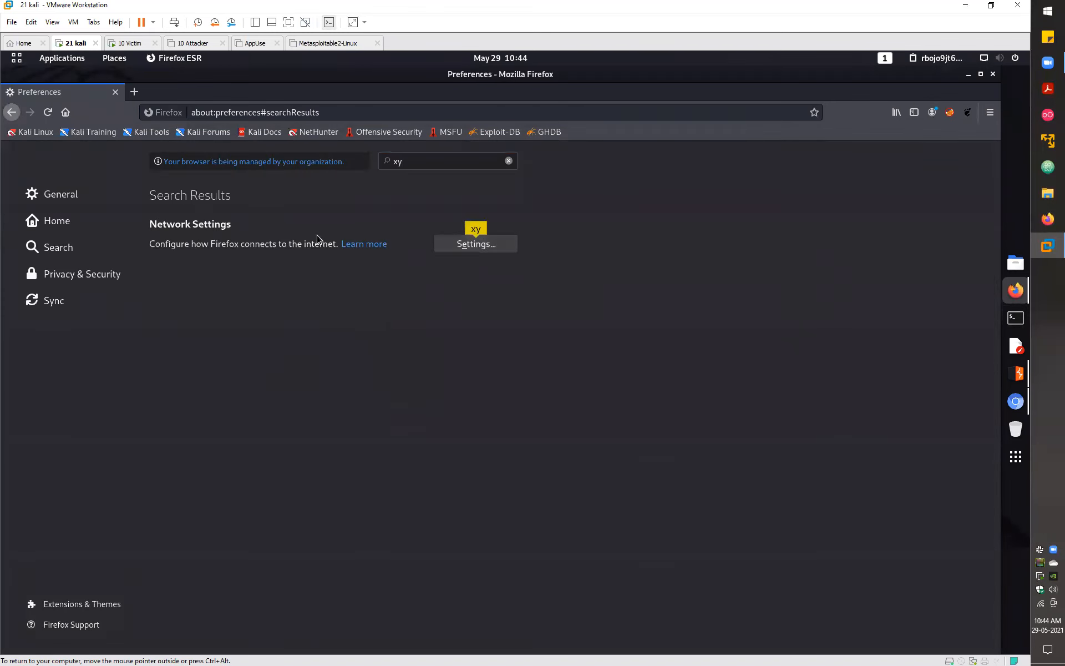
{"action": "left_click", "coordinate": [475, 243]}
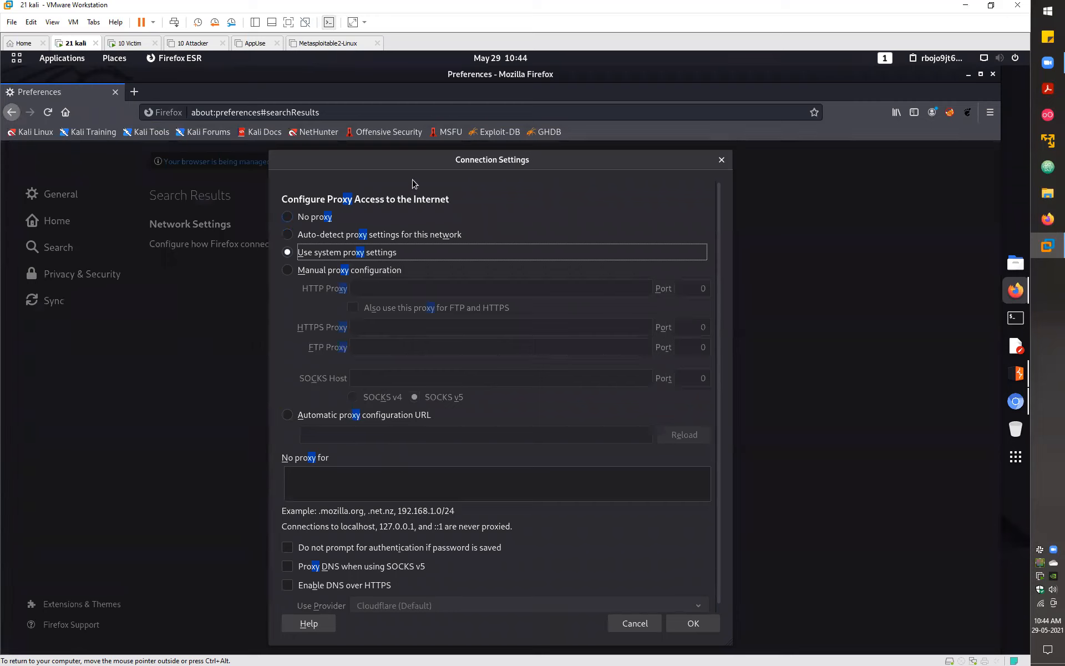
{"action": "key", "text": "Escape"}
{"action": "key", "text": "ctrl+f"}
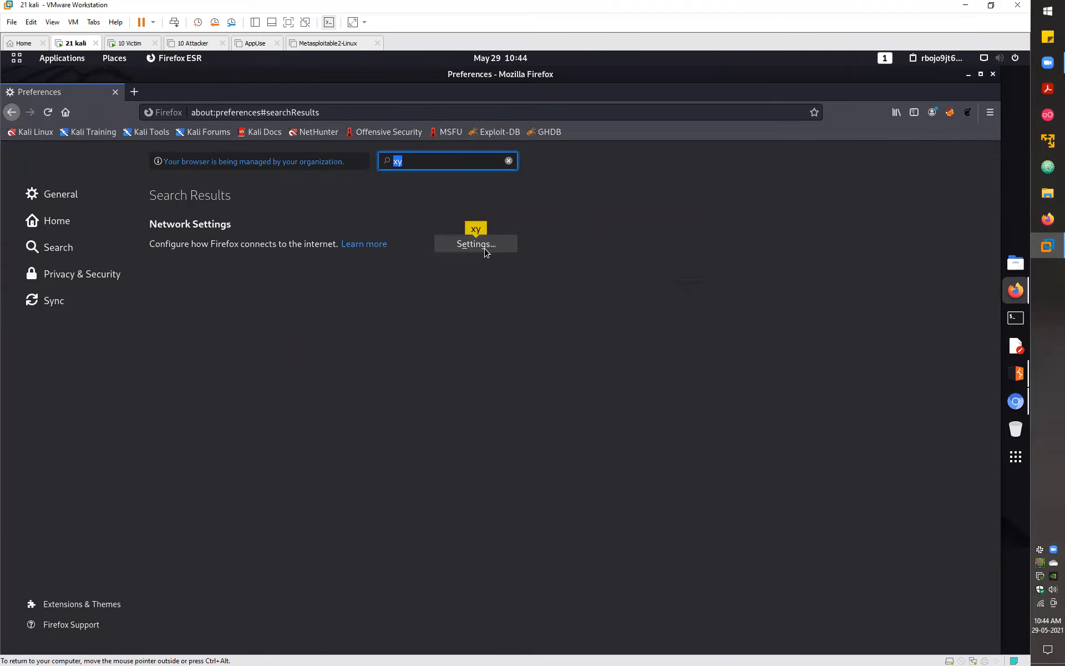
{"action": "left_click", "coordinate": [476, 244]}
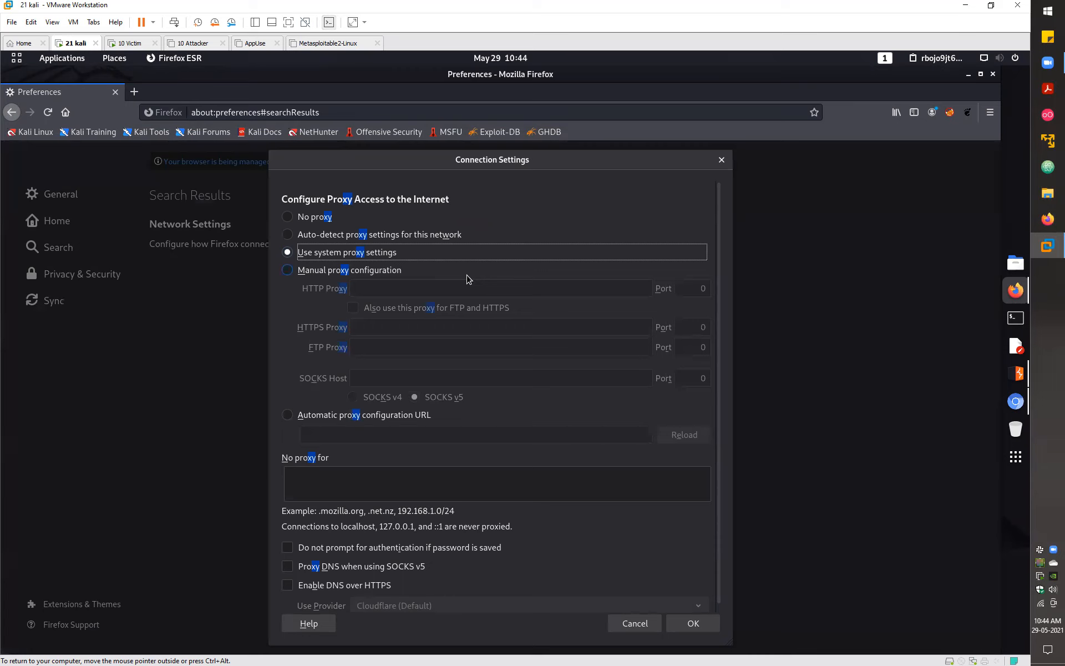
{"action": "key", "text": "Escape"}
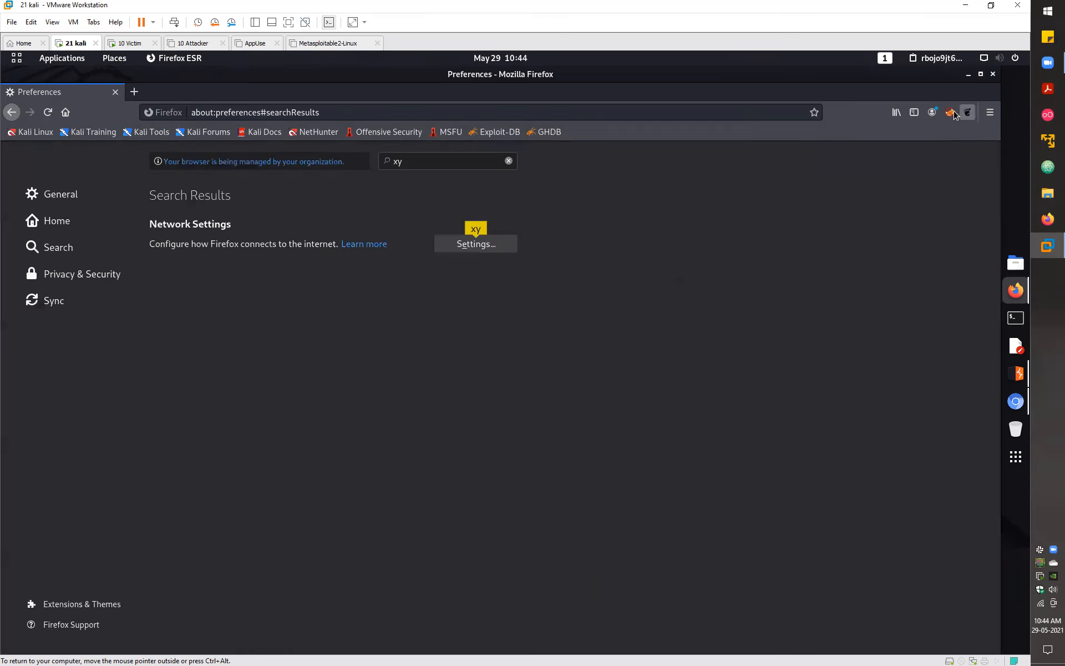
{"action": "left_click", "coordinate": [951, 113]}
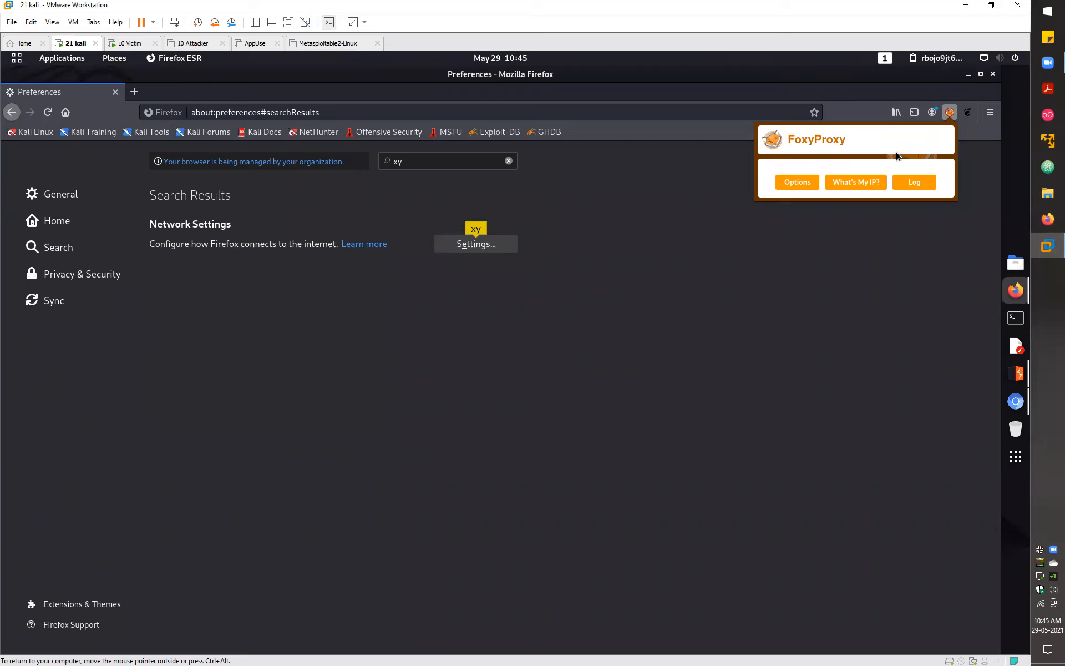
- Search the Firefox add-ons manager for 'foxy proxy'
{"action": "left_click", "coordinate": [970, 206]}
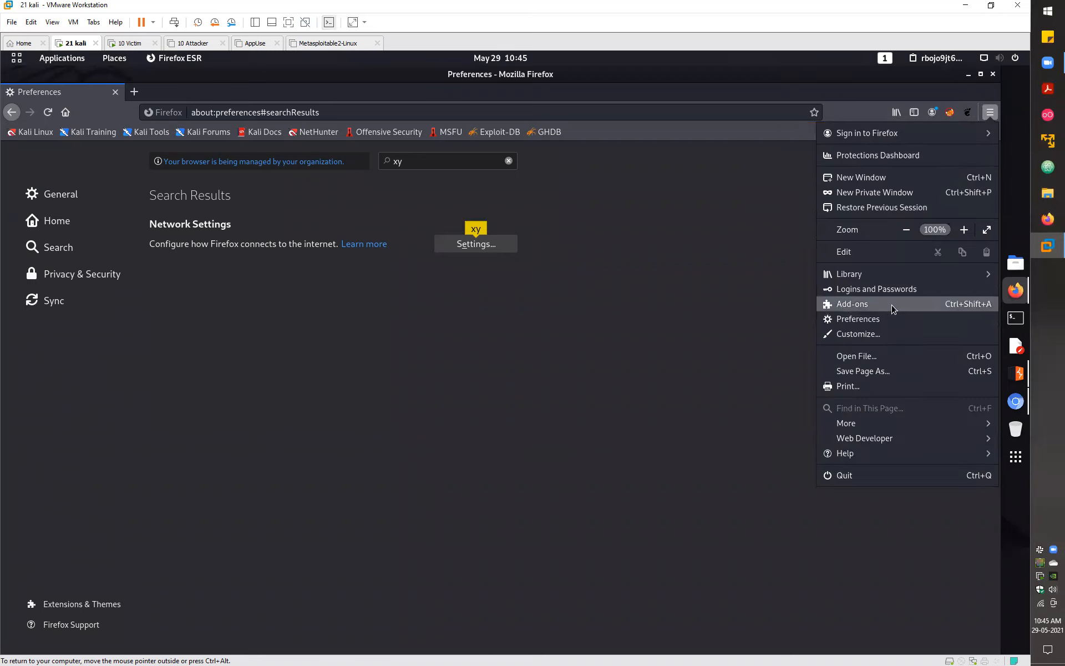
{"action": "left_click", "coordinate": [892, 305]}
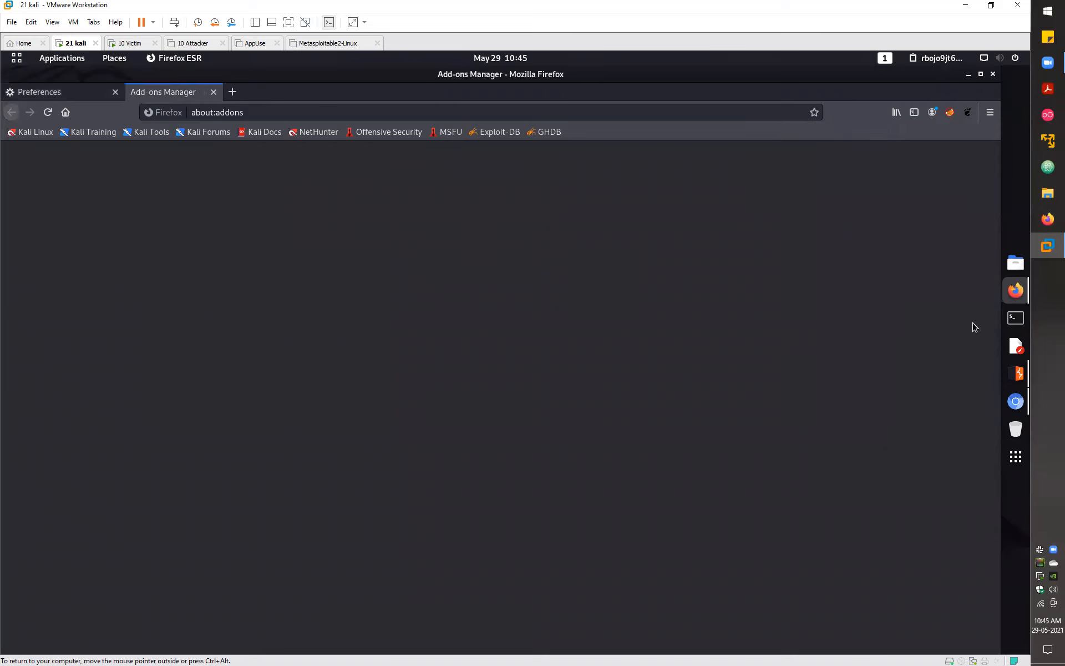
{"action": "left_click", "coordinate": [394, 160]}
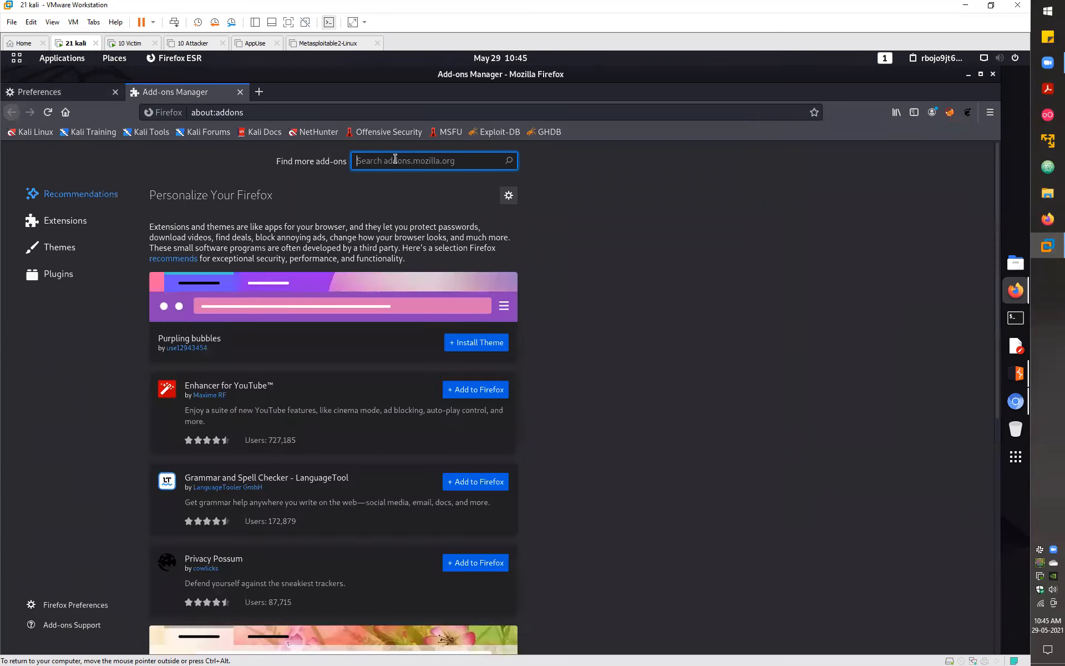
{"action": "type", "text": "foxy proxy"}
{"action": "key", "text": "Return"}
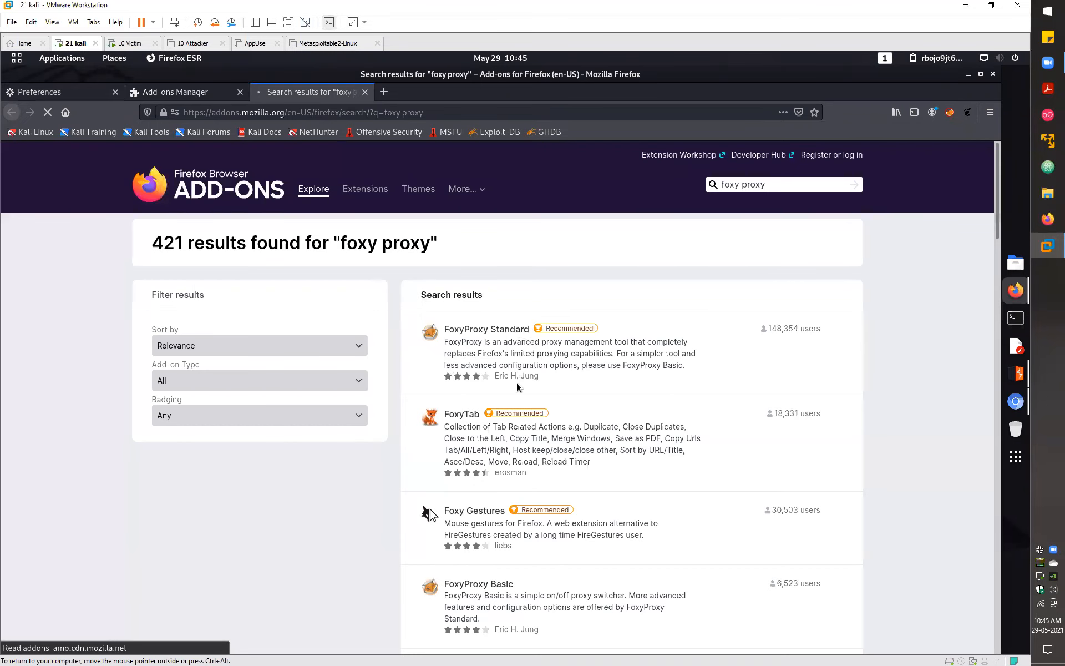
- Check the FoxyProxy Standard add-on page, then go to FoxyProxy's options
{"action": "left_click", "coordinate": [491, 334]}
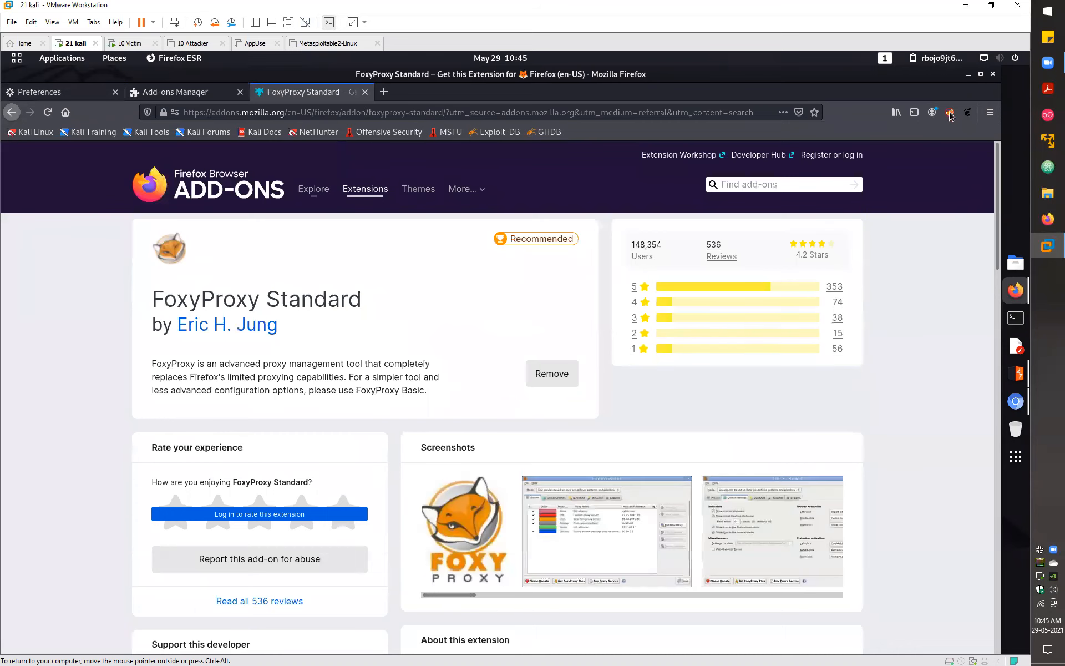
{"action": "key", "text": "ctrl+w"}
{"action": "left_click", "coordinate": [950, 114]}
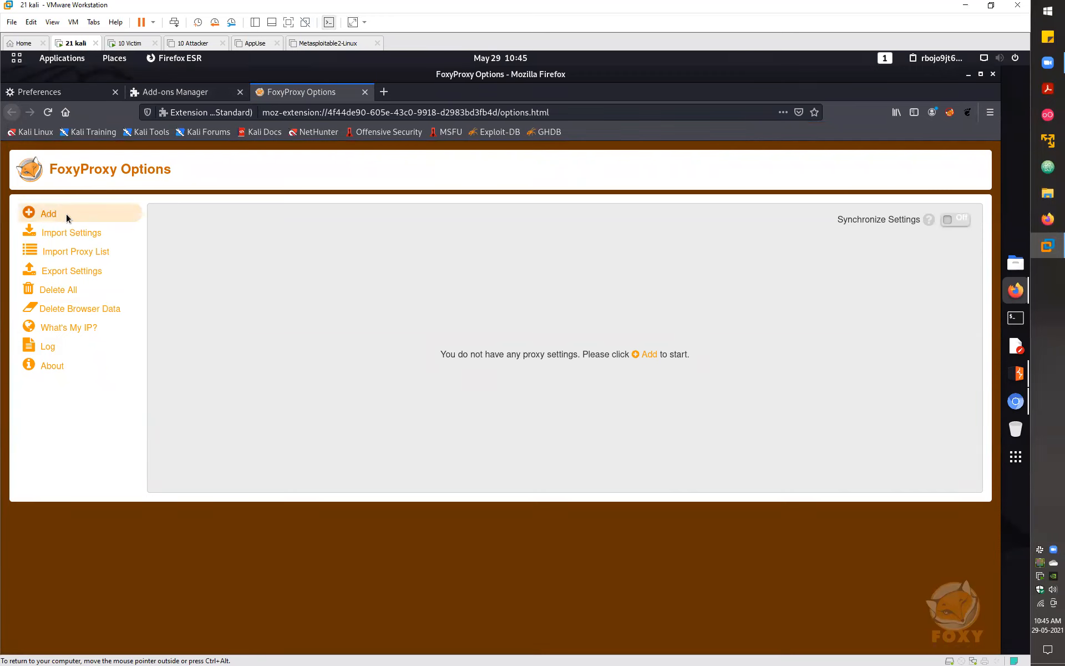
- Start a new FoxyProxy entry titled 'Burp Suite Proxy for Fireforx on Kali linux'
{"action": "left_click", "coordinate": [65, 214]}
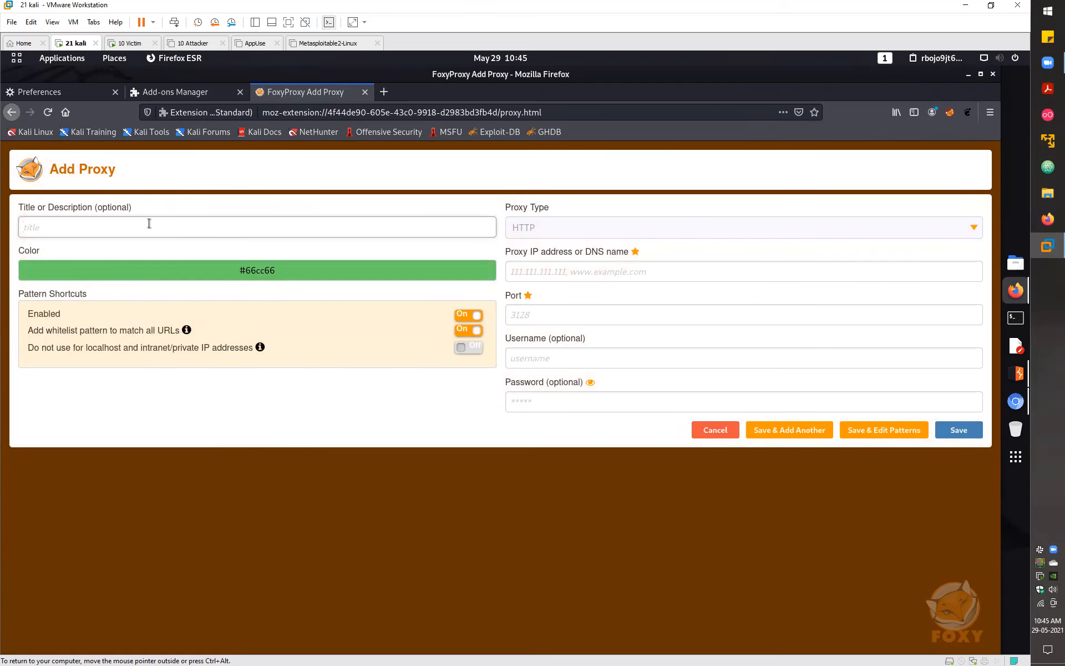
{"action": "type", "text": "Burp Suite Pr"}
{"action": "type", "text": "oxy"}
{"action": "type", "text": " for Kal"}
{"action": "type", "text": "i linux"}
{"action": "type", "text": "Fireforx on"}
{"action": "key", "text": "ctrl+a"}
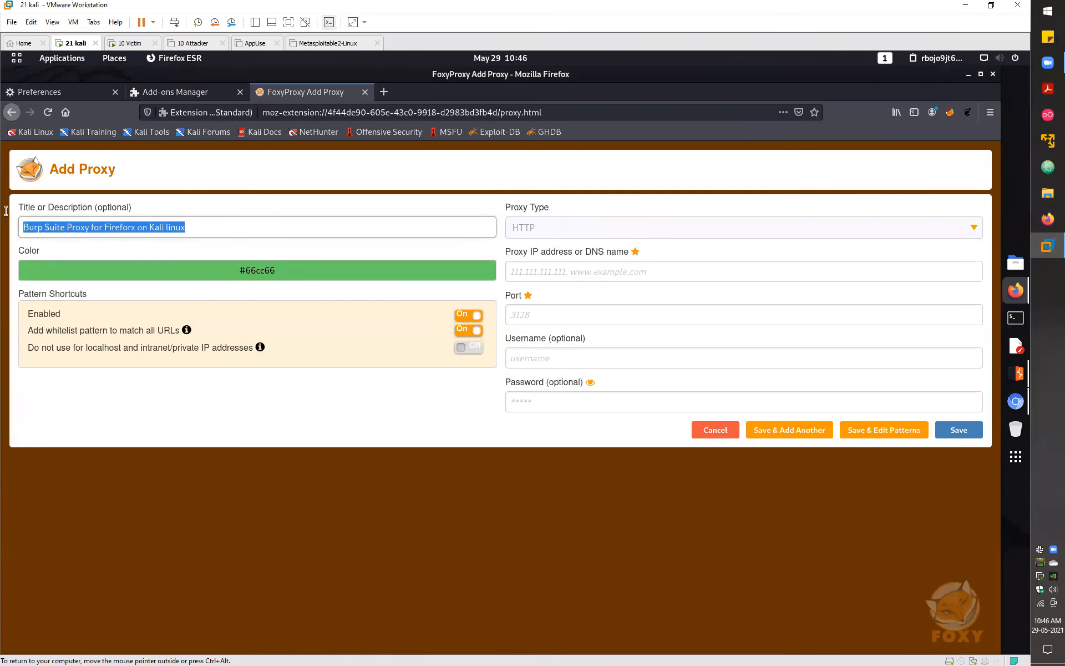
{"action": "left_click", "coordinate": [332, 424]}
{"action": "left_click", "coordinate": [581, 270]}
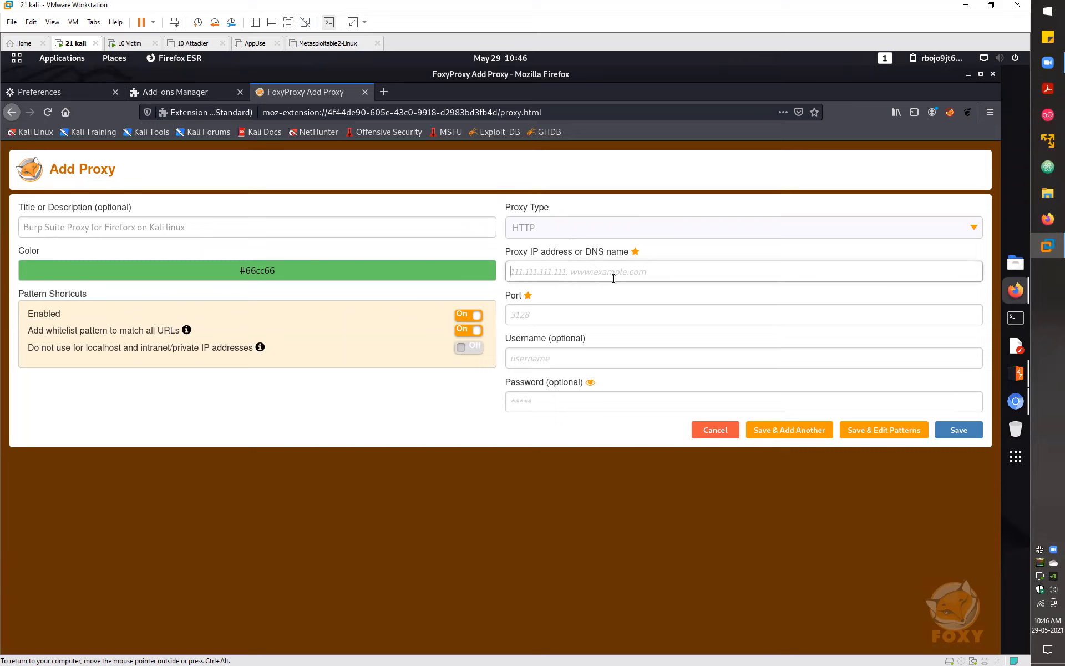
{"action": "left_click", "coordinate": [600, 321]}
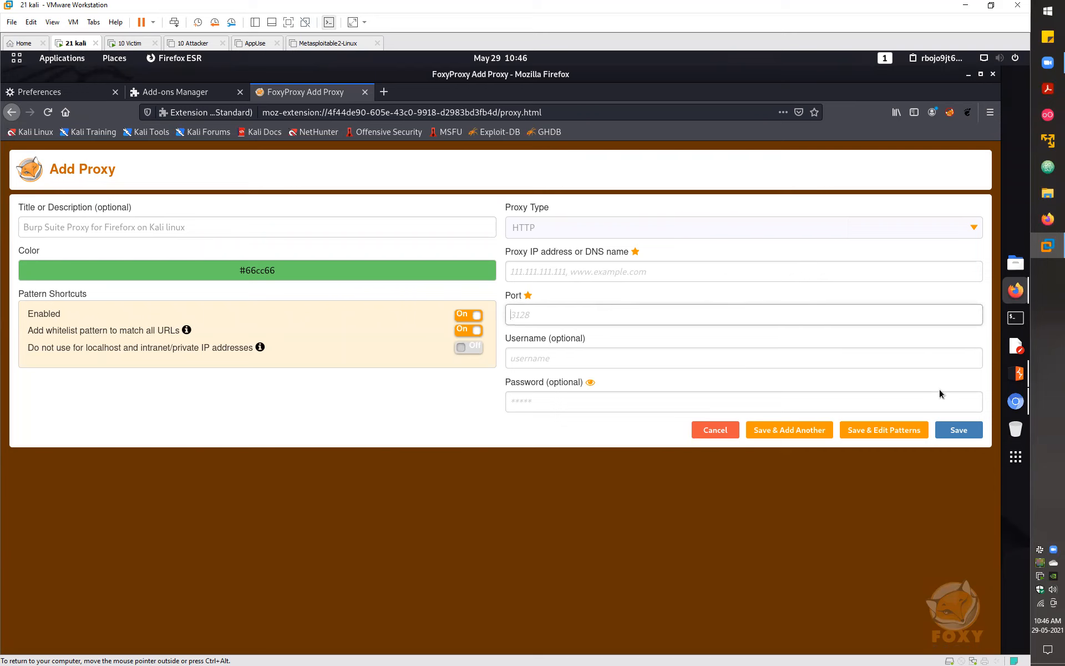
{"action": "left_click", "coordinate": [1022, 376]}
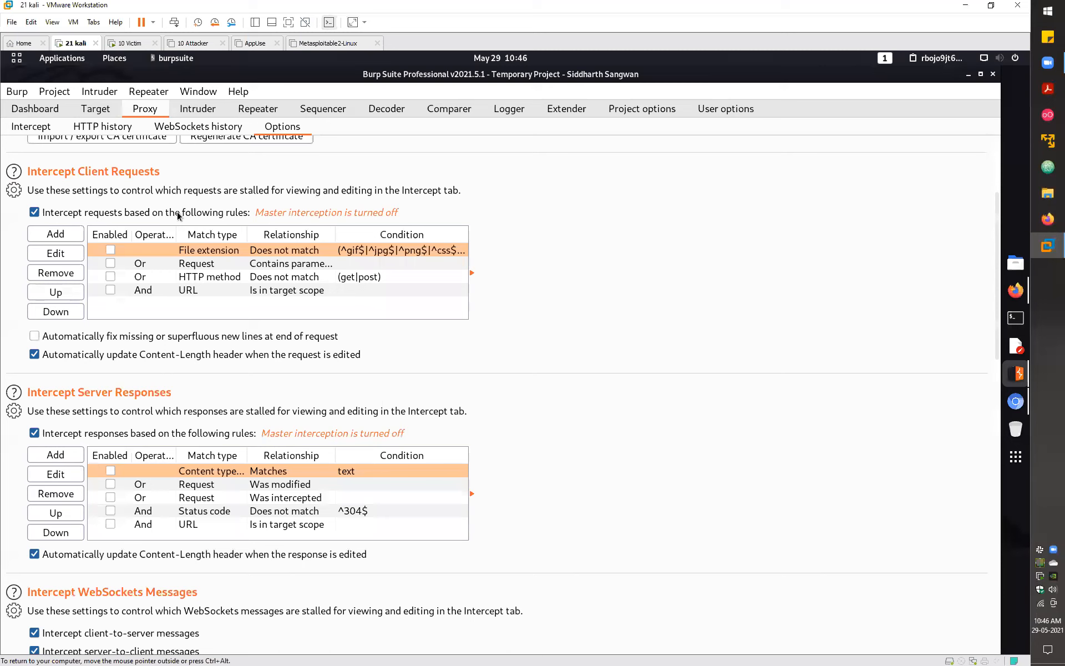
- Confirm Burp's listener is 127.0.0.1:8080 and enter 127.0.0.1 as FoxyProxy's proxy IP
{"action": "scroll", "coordinate": [177, 212], "scroll_direction": "up", "scroll_amount": 3}
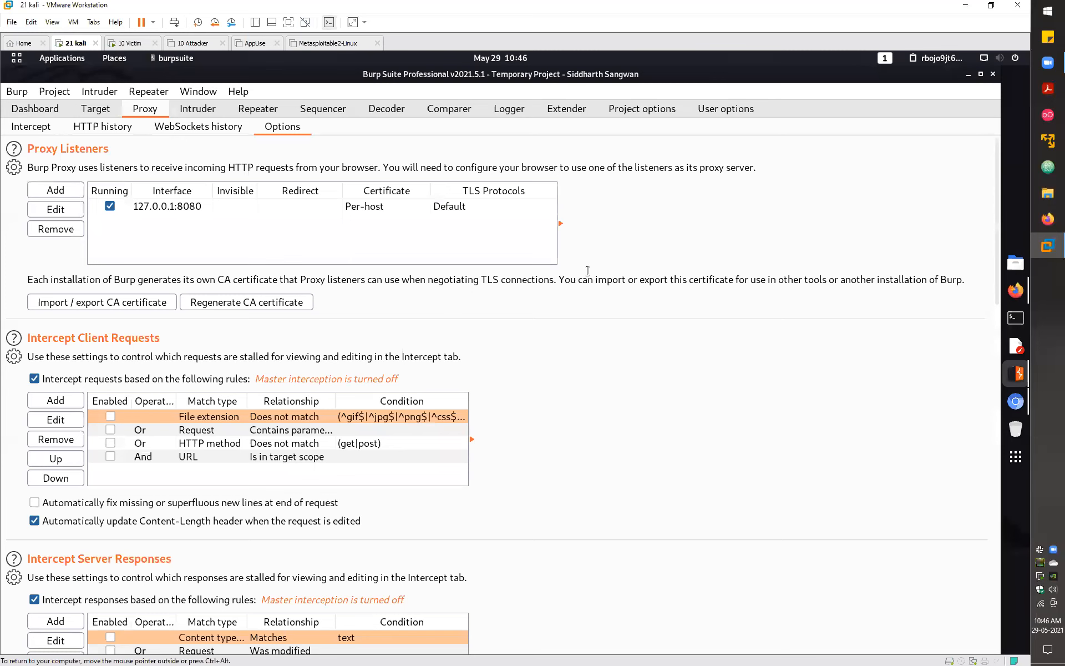
{"action": "key", "text": "alt+Tab"}
{"action": "type", "text": "127.0.0.1"}
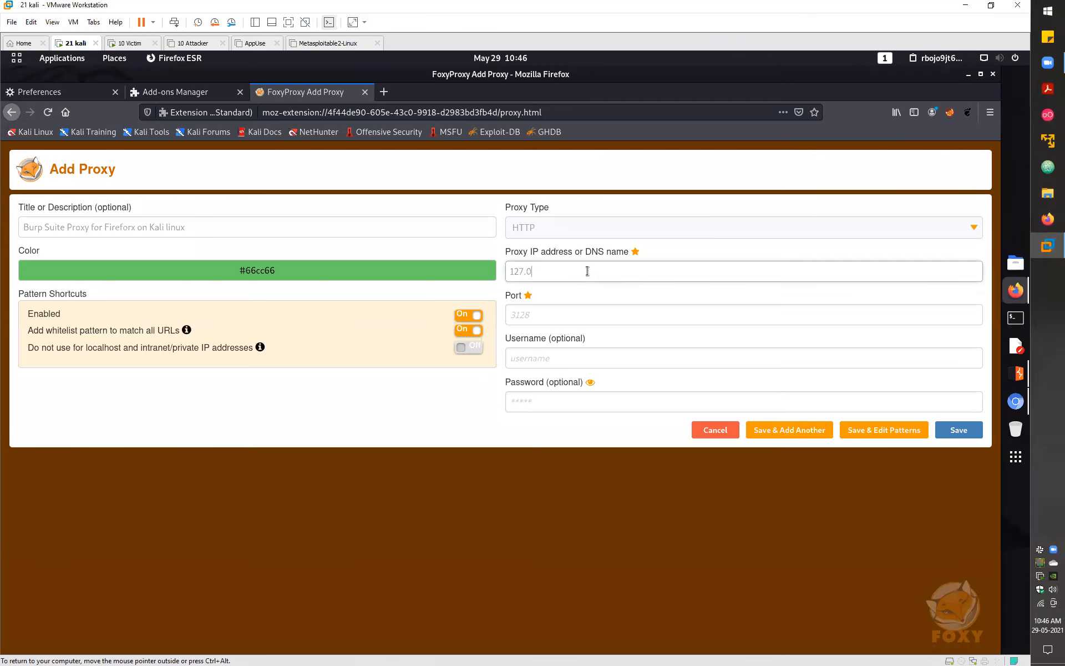
- Enter port 8080 for the Burp Suite proxy entry
{"action": "triple_click", "coordinate": [509, 271]}
{"action": "left_click", "coordinate": [550, 317]}
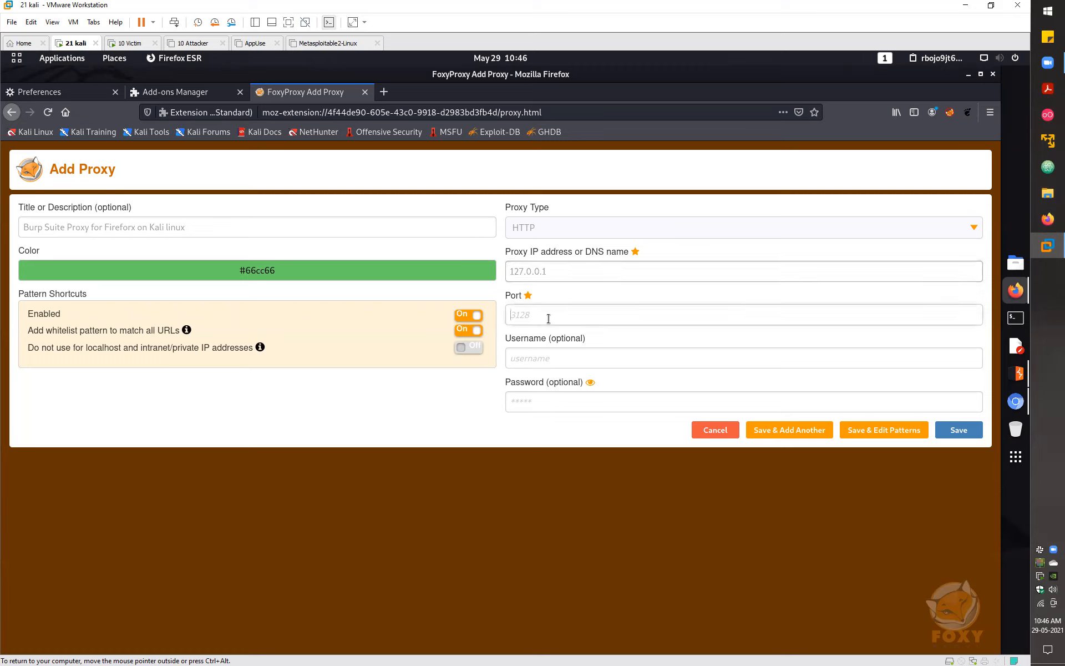
{"action": "type", "text": "8080"}
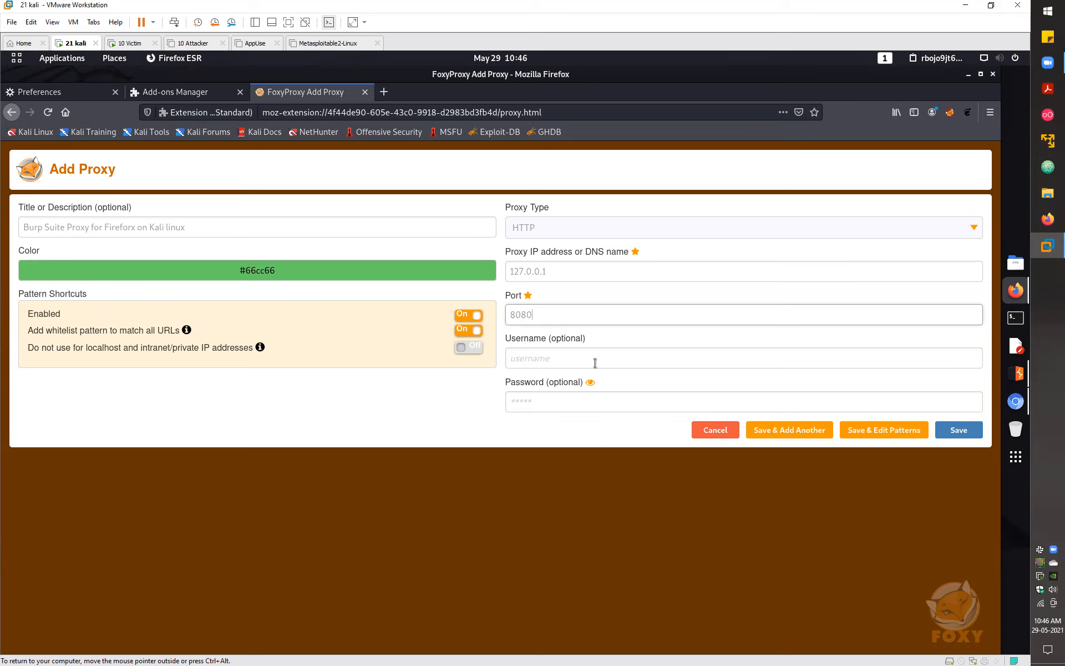
- Set the entry colour to #387781 and save the Burp Suite proxy
{"action": "left_click", "coordinate": [283, 270]}
{"action": "left_click", "coordinate": [78, 312]}
{"action": "left_click_drag", "start_coordinate": [141, 301], "coordinate": [141, 316]}
{"action": "left_click", "coordinate": [458, 433]}
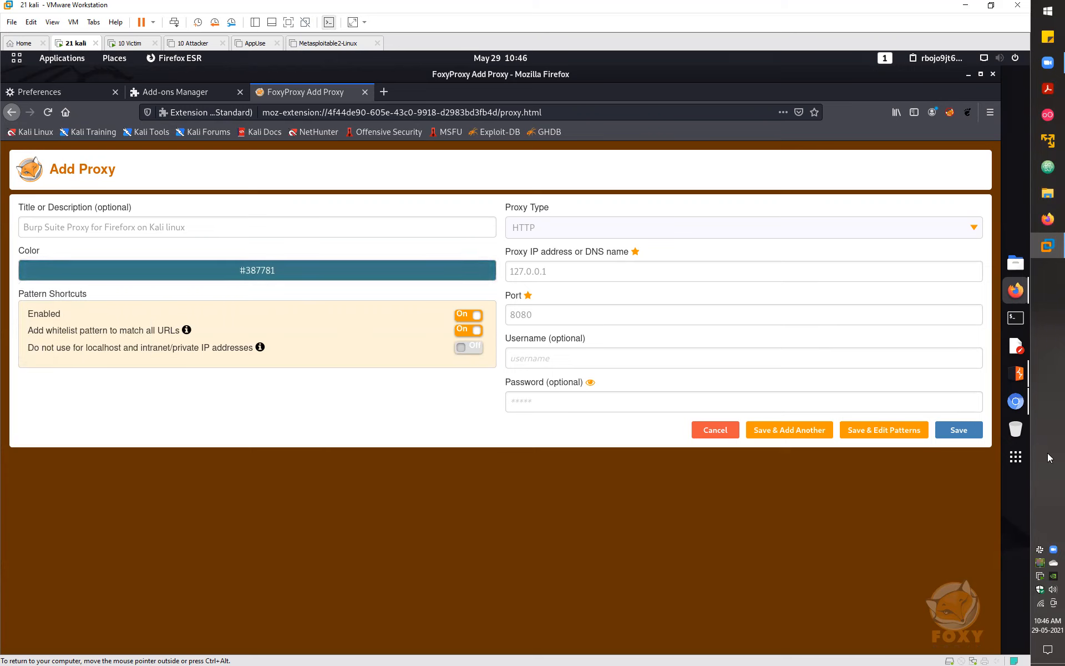
{"action": "left_click", "coordinate": [959, 431]}
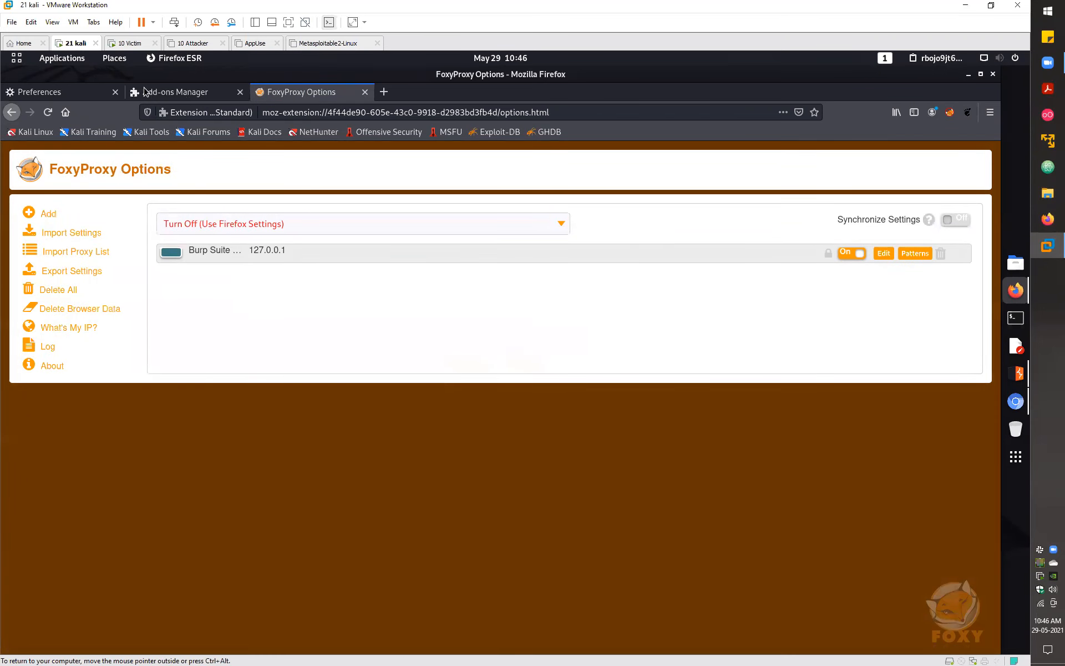
- Close the extra tabs and switch FoxyProxy to use the Burp Suite proxy
{"action": "key", "text": "ctrl+w"}
{"action": "key", "text": "ctrl+w"}
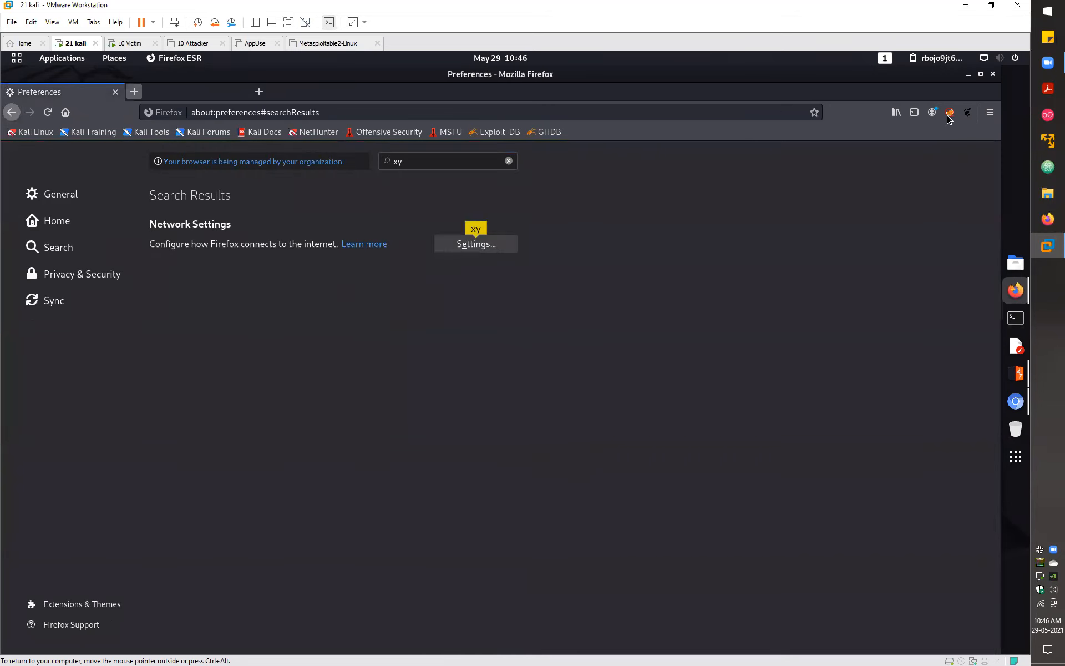
{"action": "key", "text": "ctrl+t"}
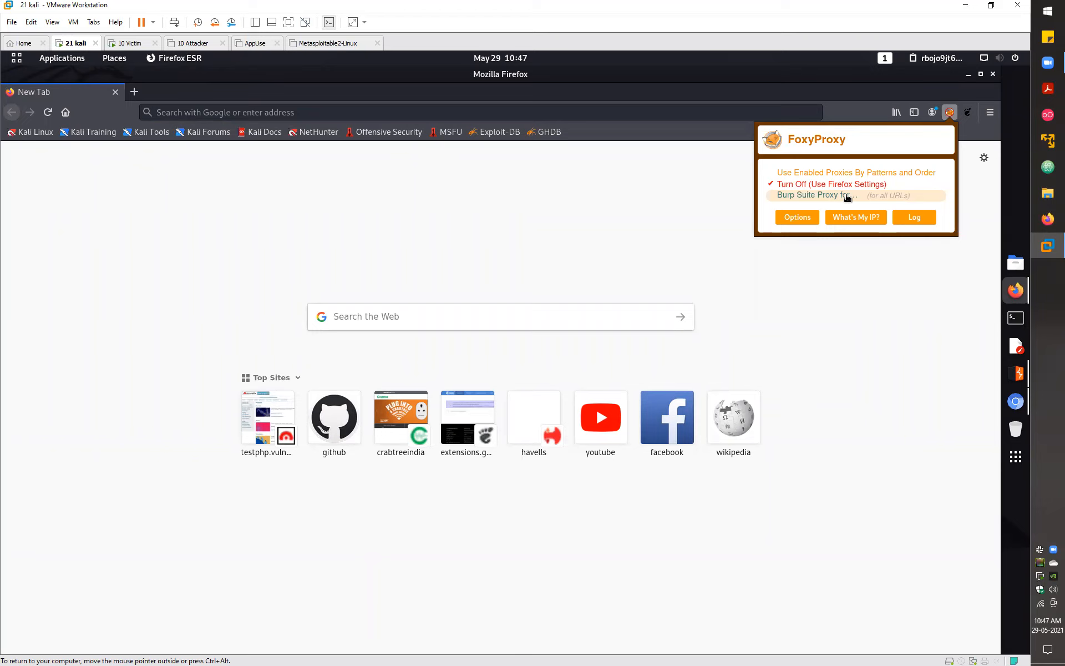
{"action": "left_click", "coordinate": [847, 198]}
{"action": "left_click", "coordinate": [587, 216]}
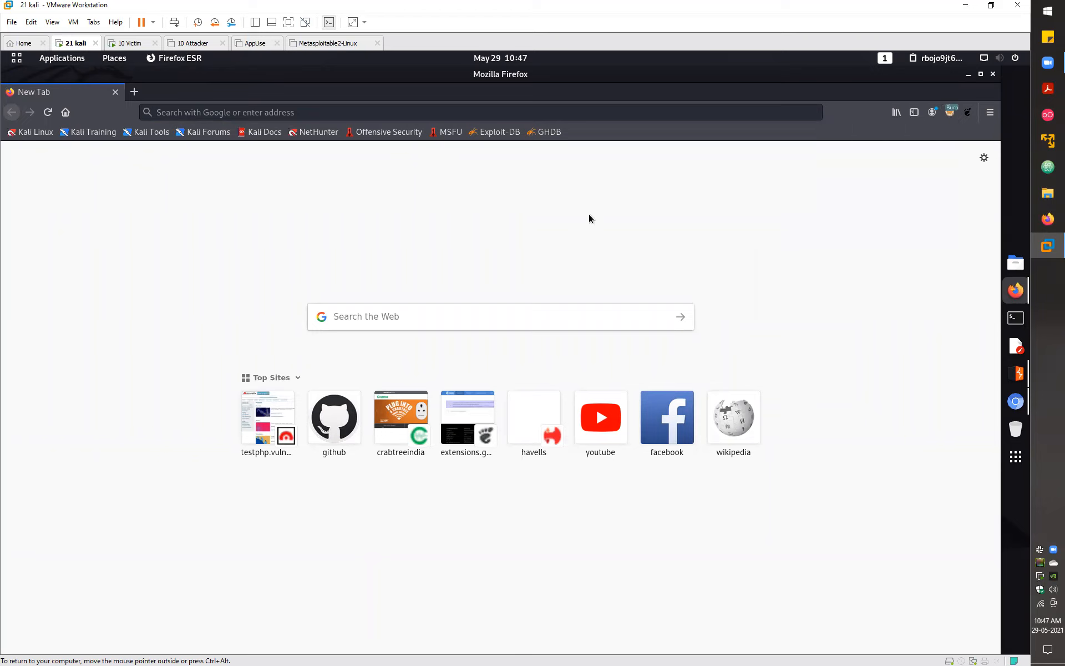
- Load google.com through Burp and review the PortSwigger CA security warning
{"action": "left_click", "coordinate": [406, 112]}
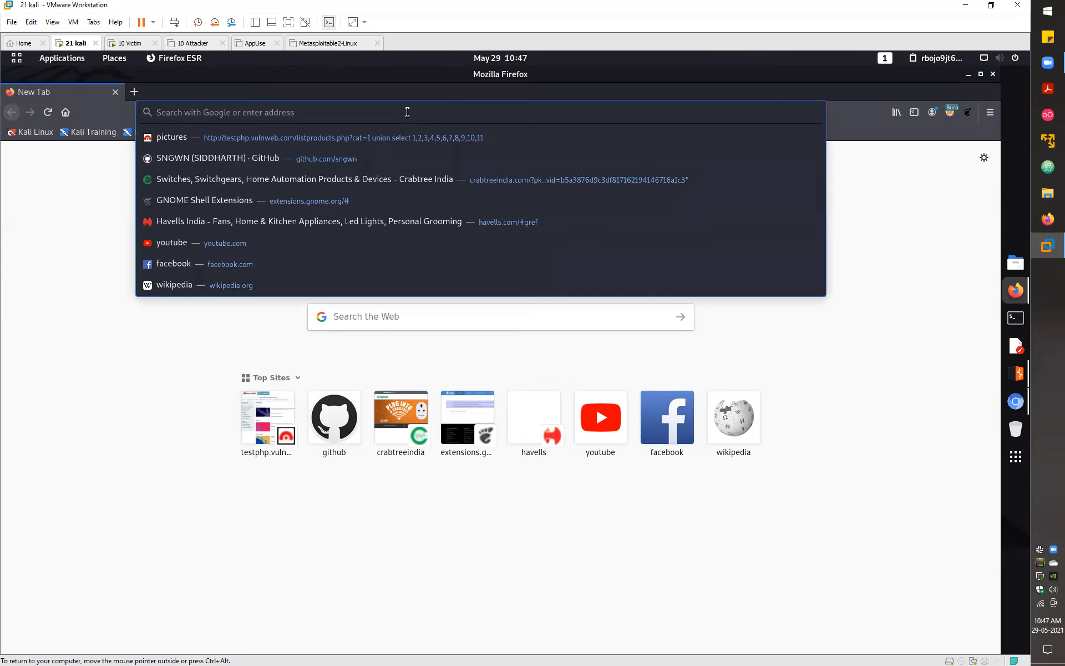
{"action": "type", "text": "google.com/"}
{"action": "key", "text": "Return"}
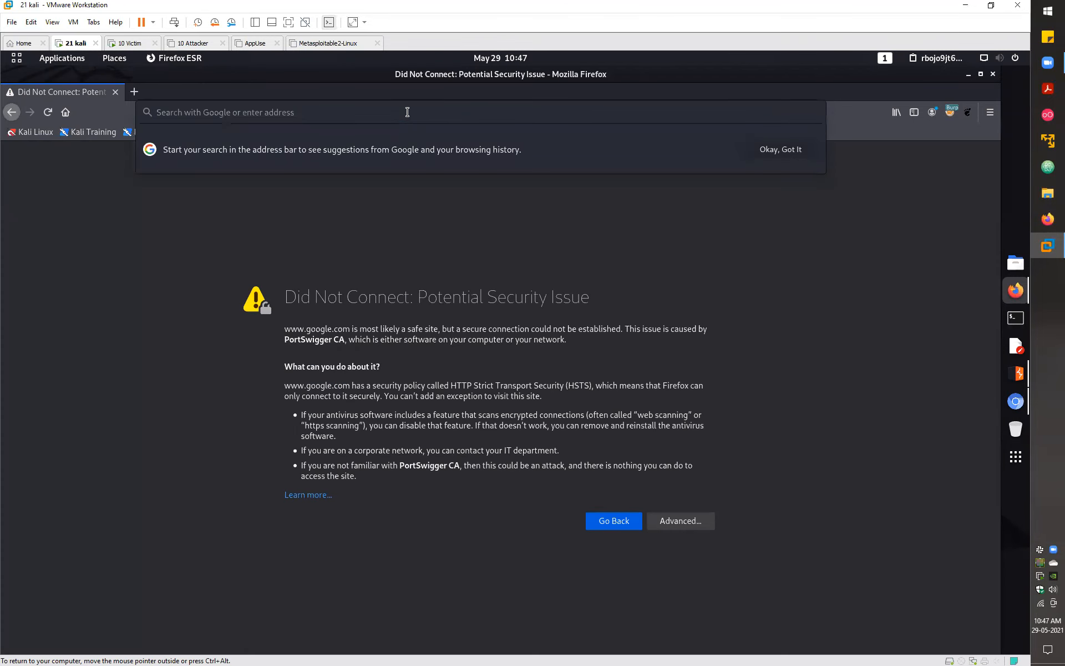
{"action": "left_click", "coordinate": [431, 205]}
{"action": "left_click_drag", "start_coordinate": [416, 296], "coordinate": [591, 297]}
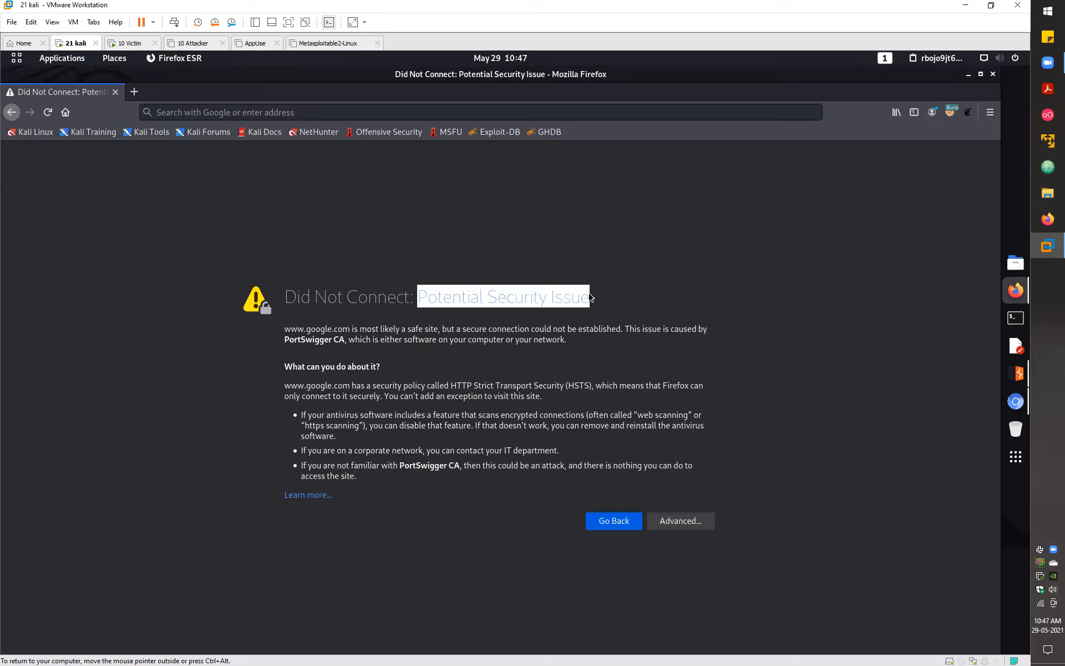
{"action": "left_click", "coordinate": [591, 297]}
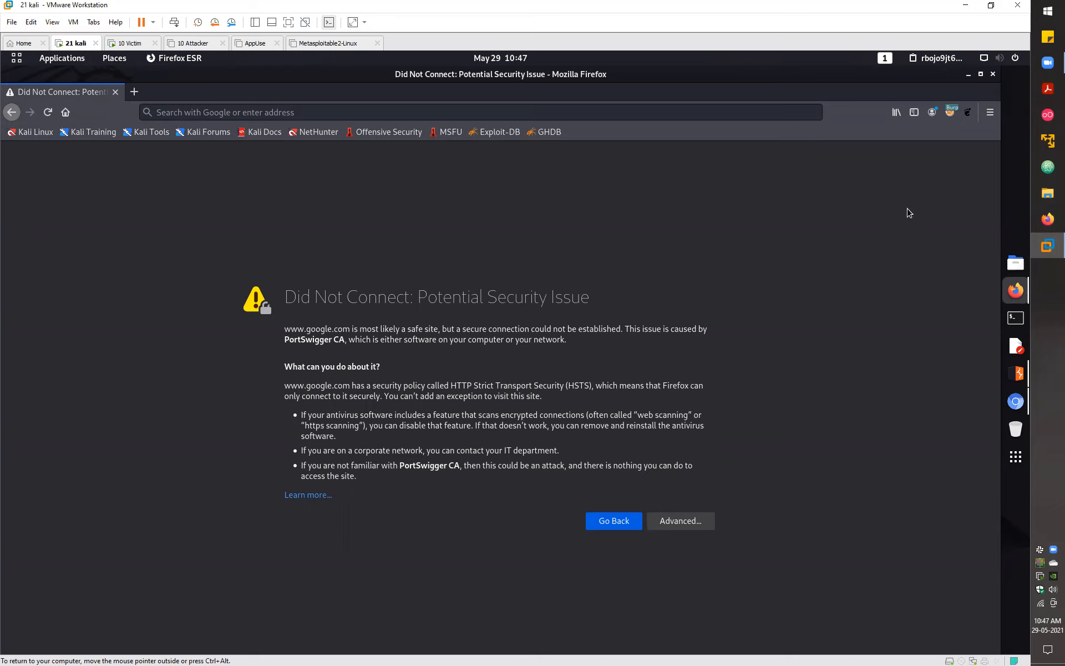
{"action": "left_click", "coordinate": [990, 112]}
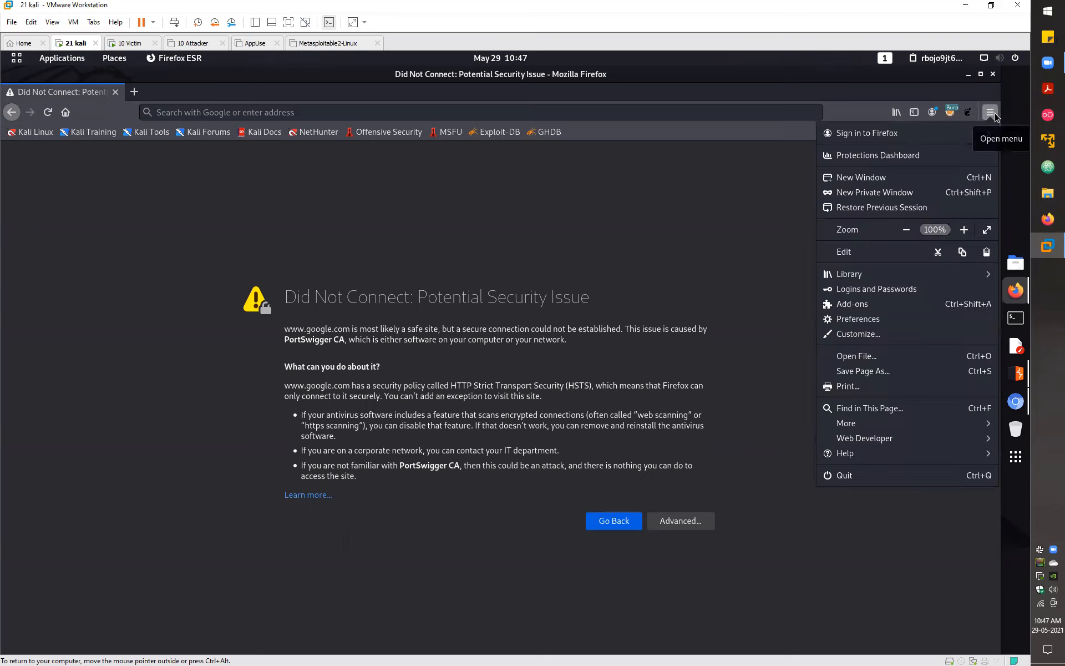
- Search preferences for 'cert', open the Certificate Manager's Authorities, and cancel the import
{"action": "left_click", "coordinate": [858, 319]}
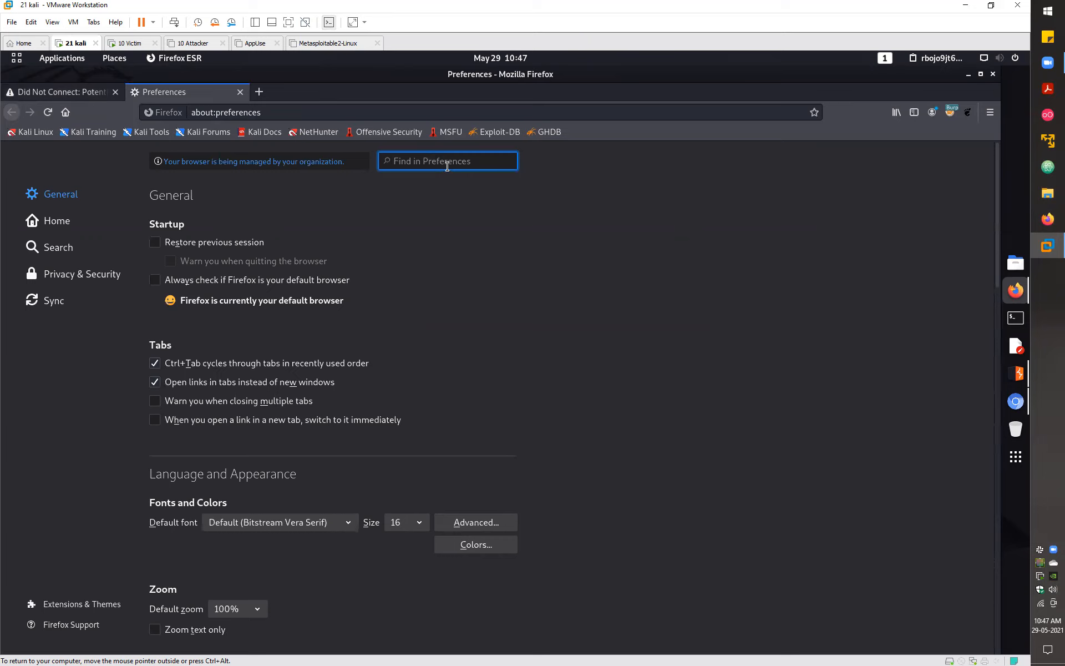
{"action": "left_click", "coordinate": [280, 111]}
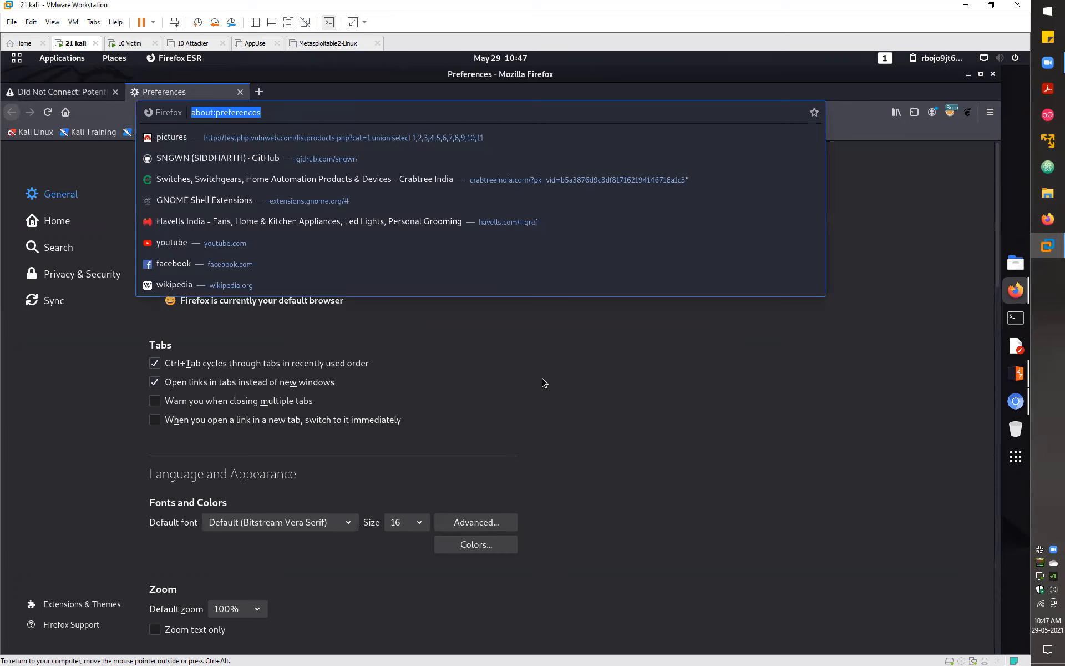
{"action": "key", "text": "Escape"}
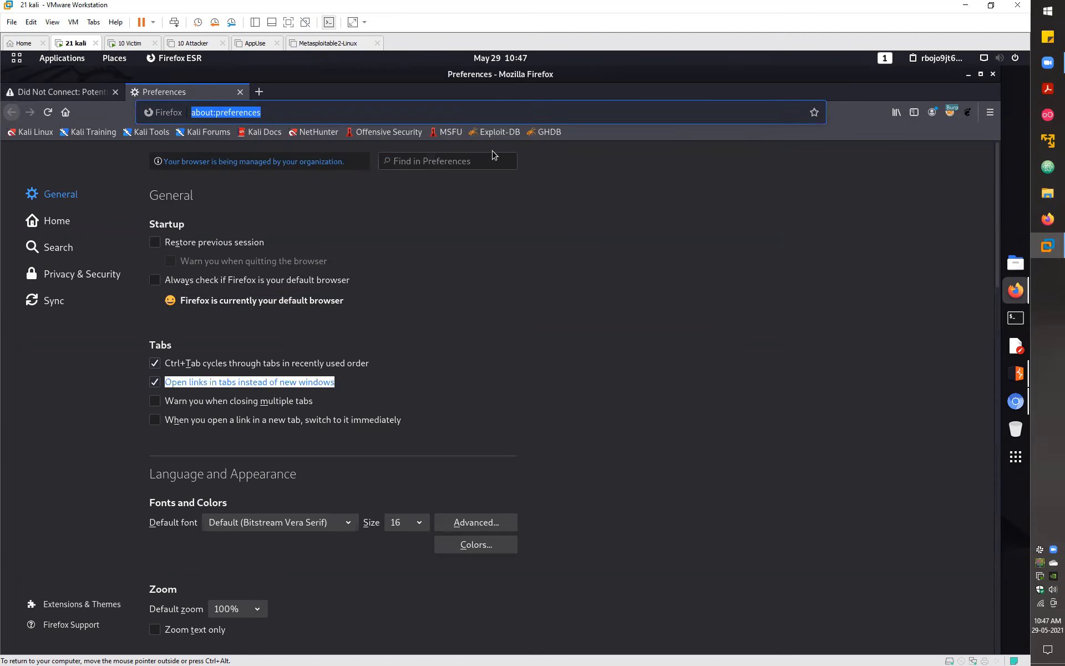
{"action": "left_click", "coordinate": [493, 155]}
{"action": "type", "text": "c"}
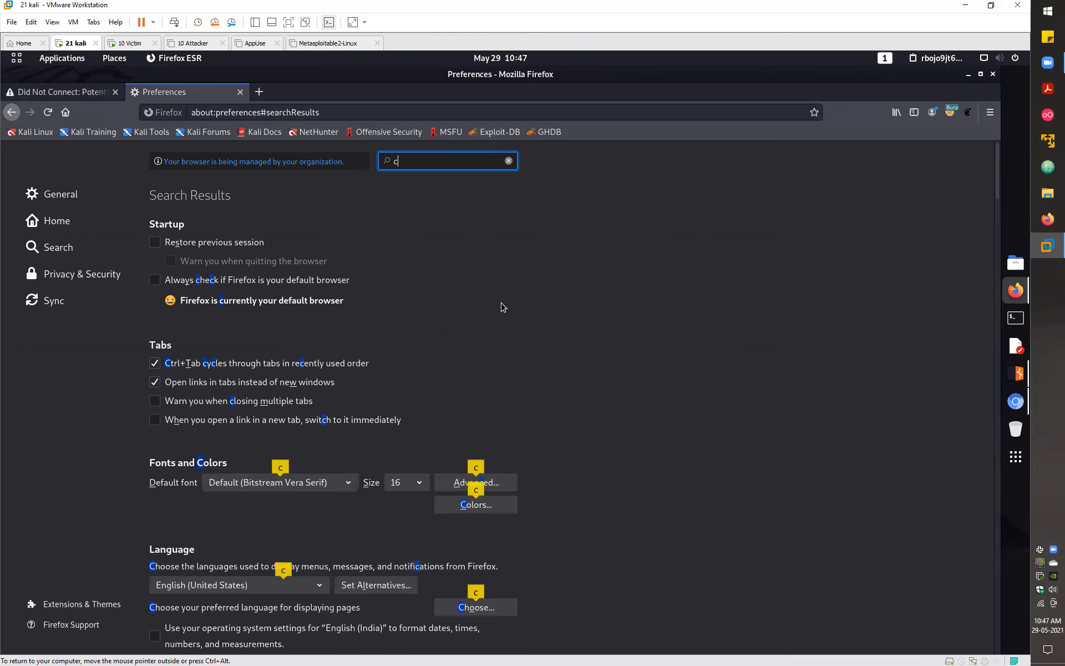
{"action": "type", "text": "ert"}
{"action": "left_click", "coordinate": [507, 529]}
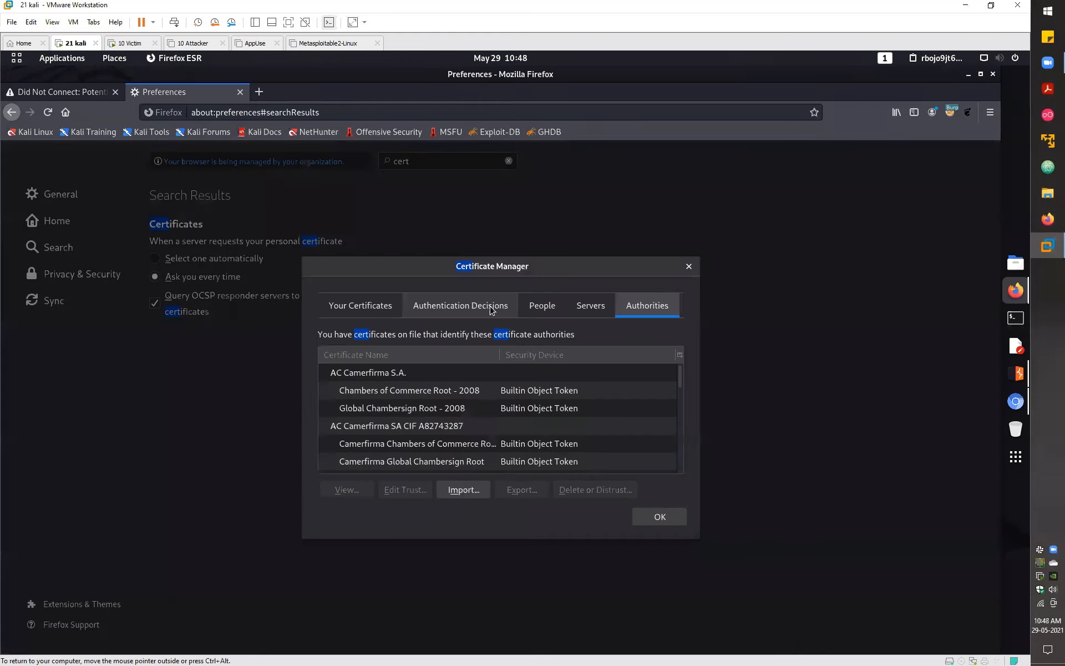
{"action": "left_click", "coordinate": [466, 495]}
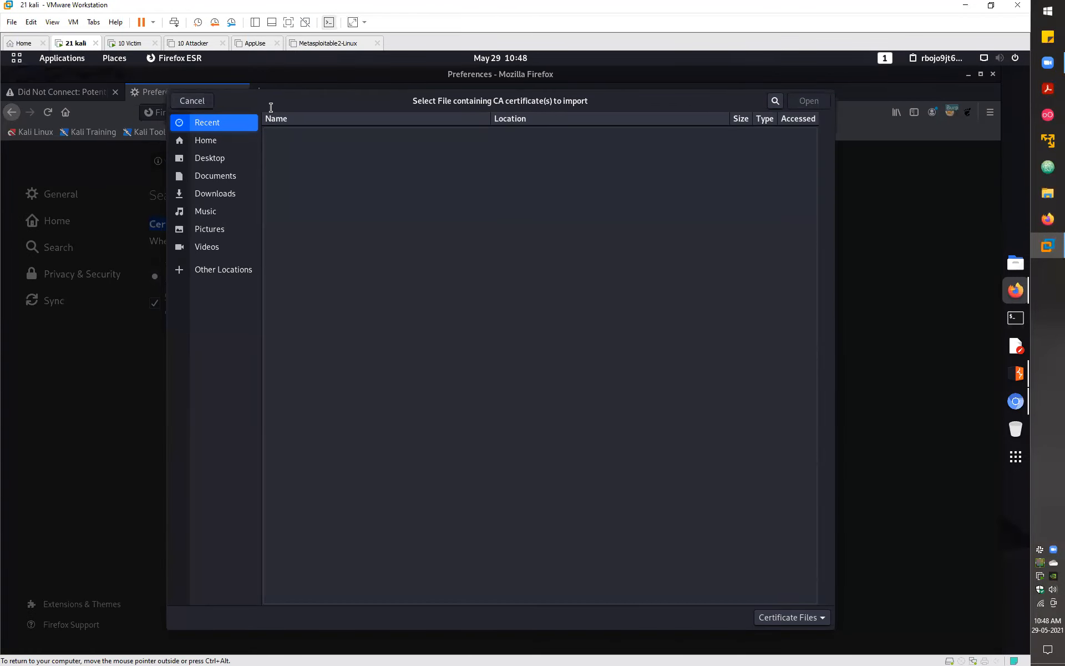
{"action": "key", "text": "Escape"}
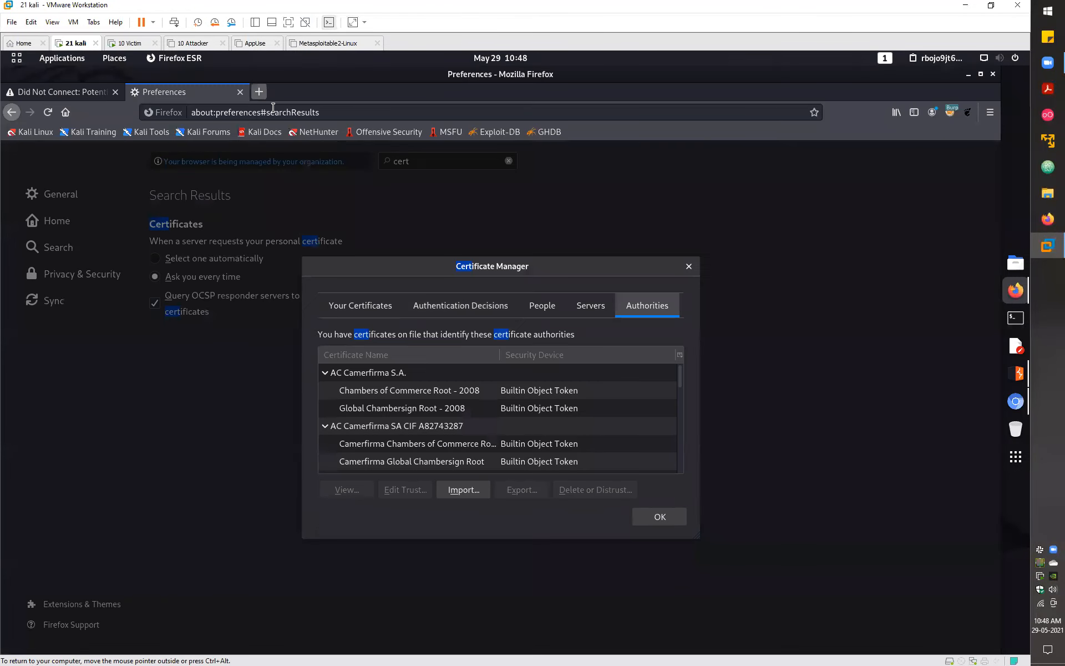
{"action": "key", "text": "ctrl+t"}
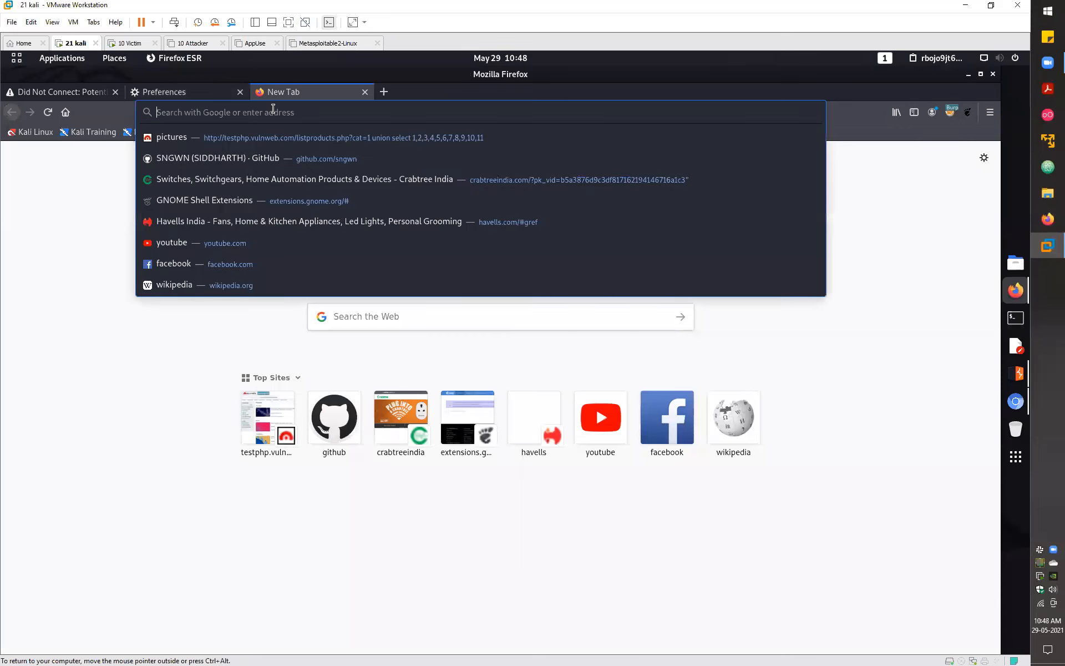
- Load Burp's listener page at 127.0.0.1:8080
{"action": "type", "text": "127.0.0.1:80808"}
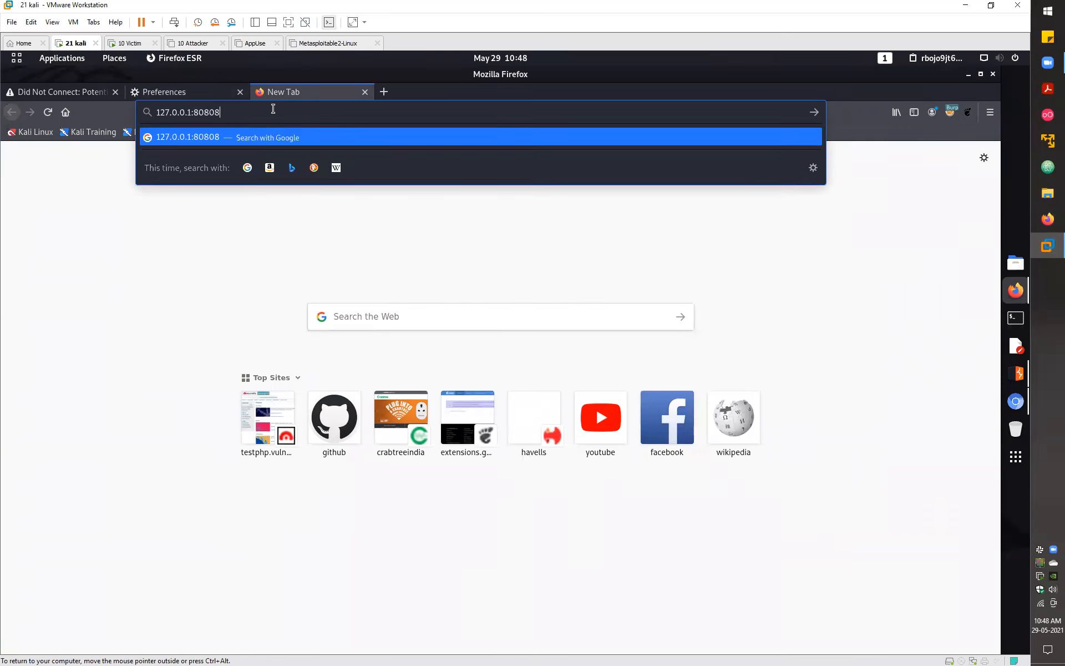
{"action": "key", "text": "BackSpace"}
{"action": "key", "text": "Return"}
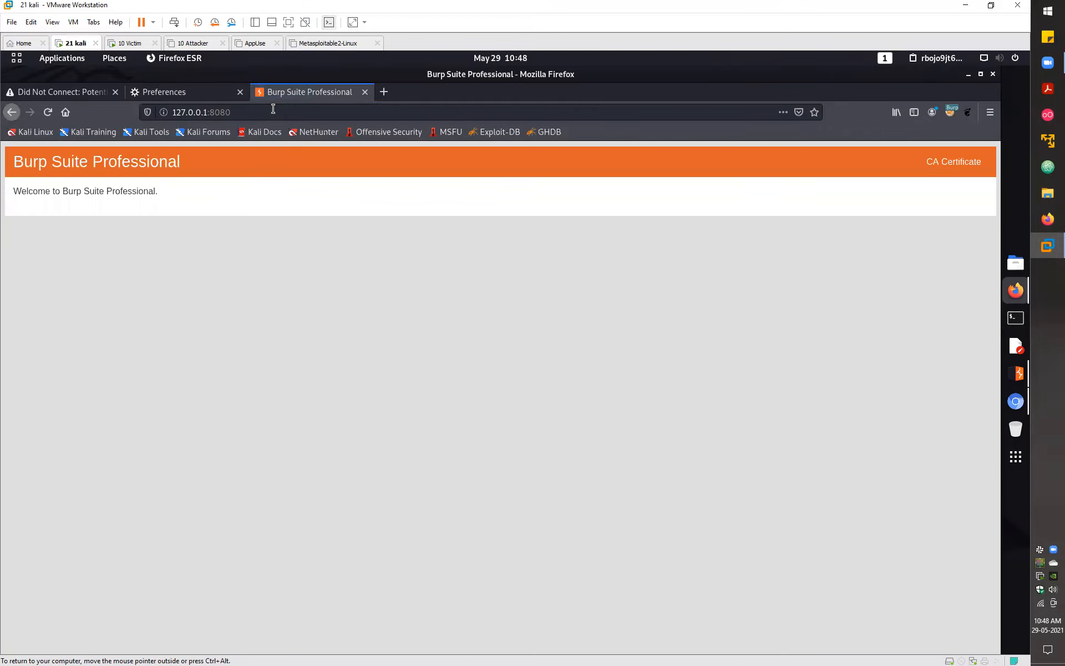
{"action": "key", "text": "ctrl+t"}
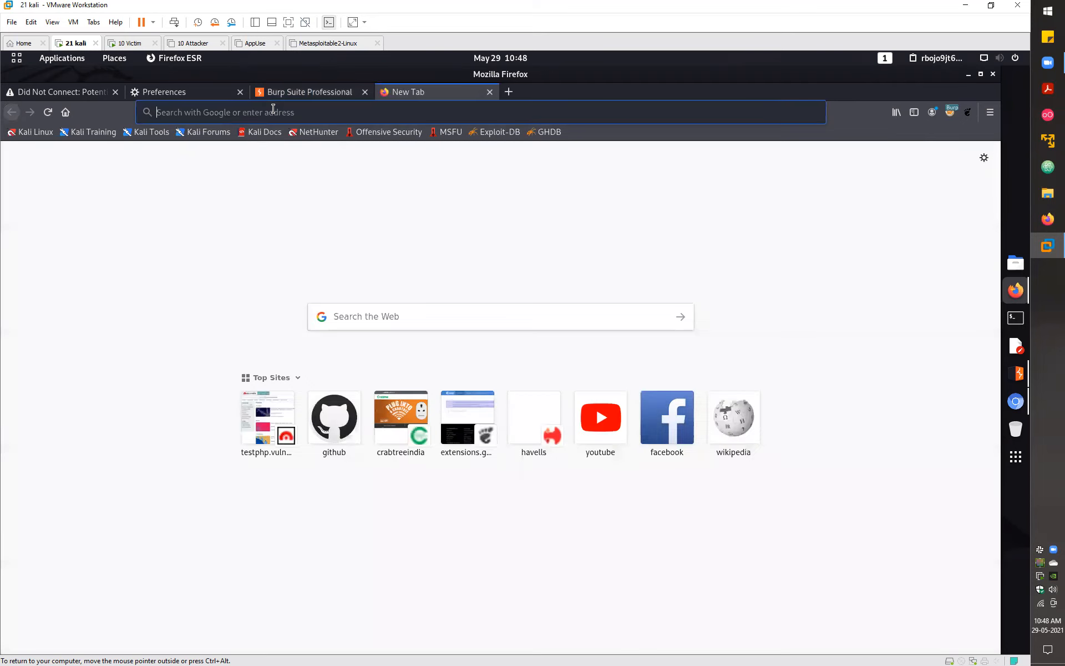
{"action": "type", "text": "ht"}
{"action": "type", "text": "tp"}
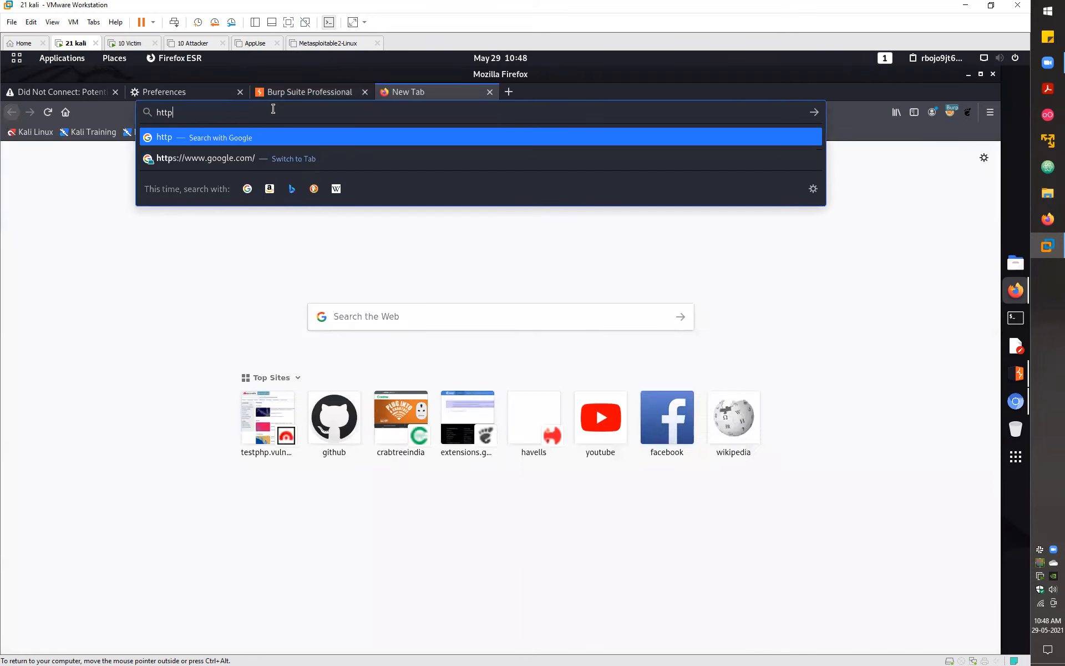
{"action": "type", "text": "://b"}
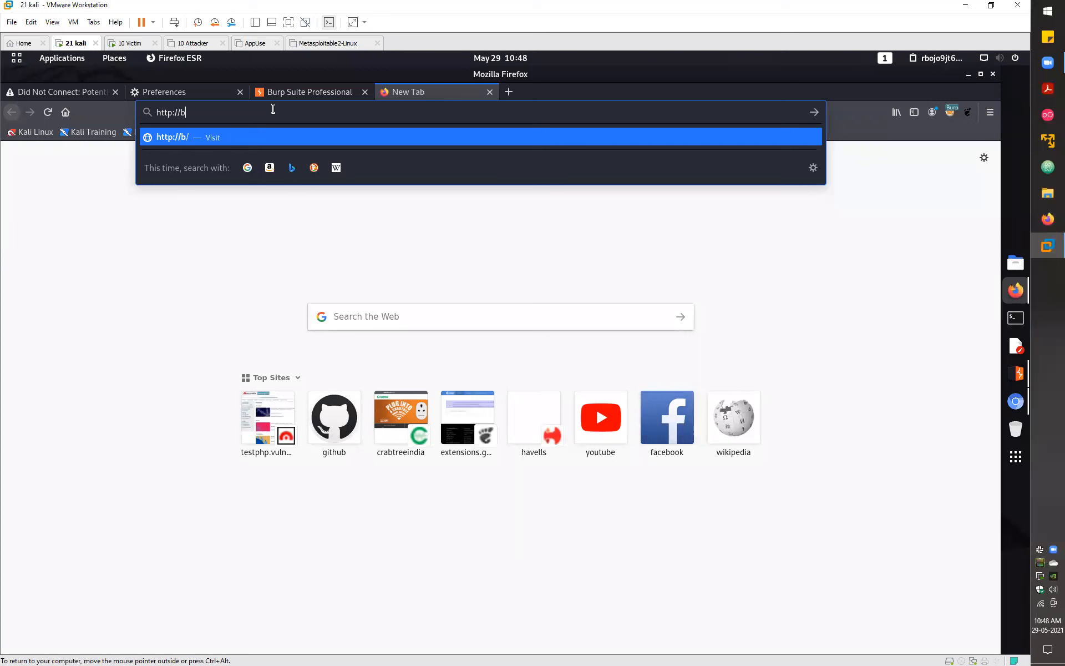
{"action": "type", "text": "urp"}
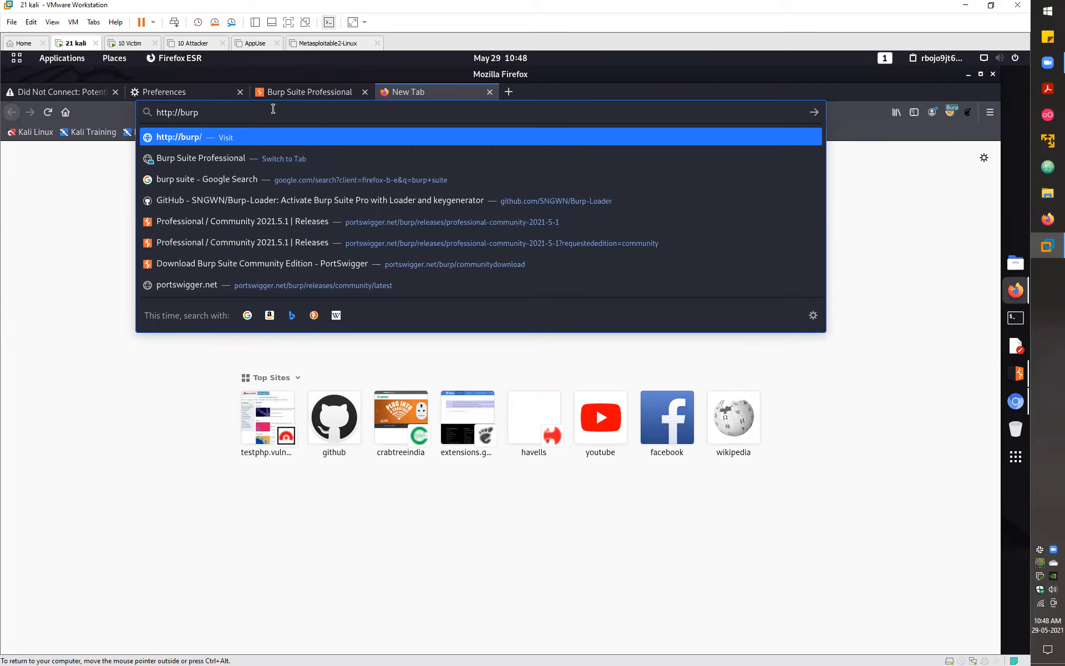
{"action": "type", "text": "suite"}
{"action": "key", "text": "Return"}
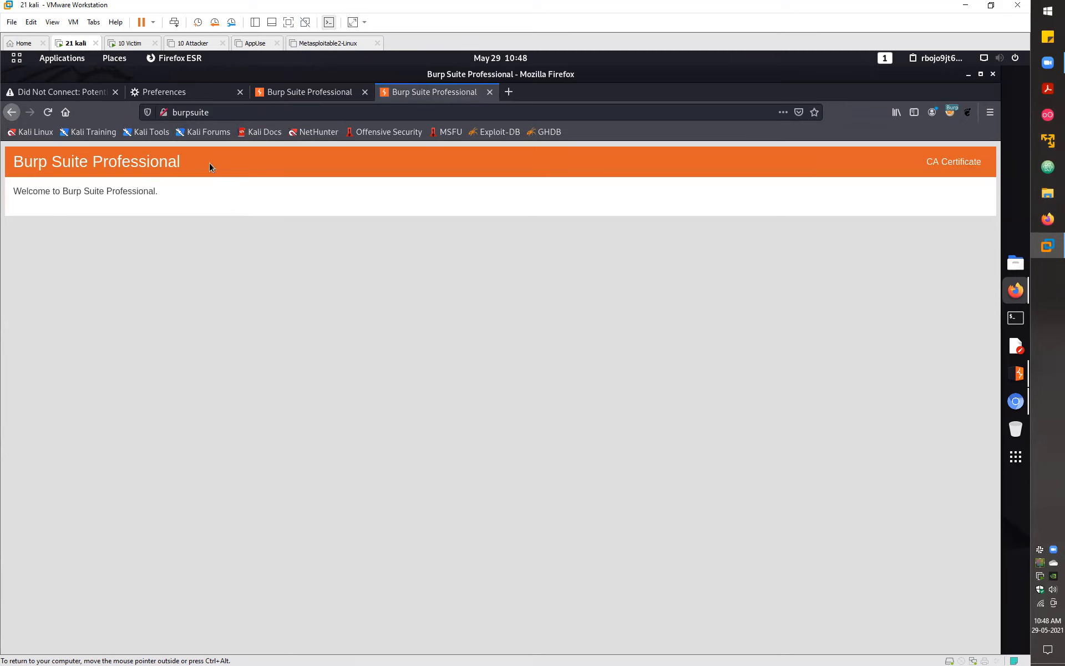
- Download and save Burp's CA certificate as cacert.der
{"action": "left_click", "coordinate": [960, 161]}
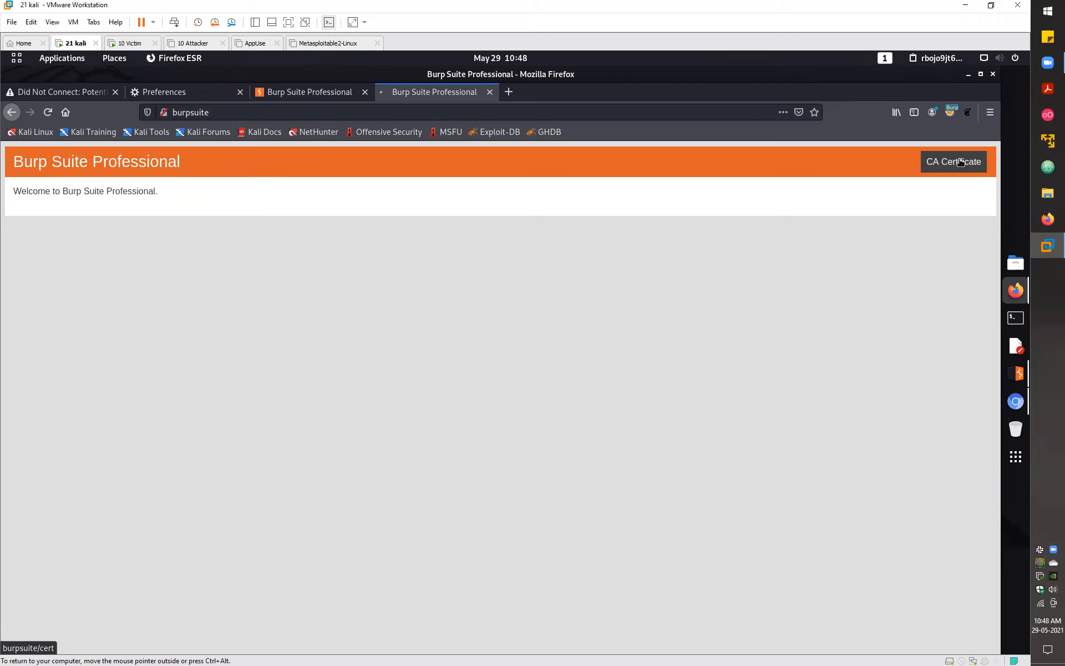
{"action": "left_click", "coordinate": [408, 402]}
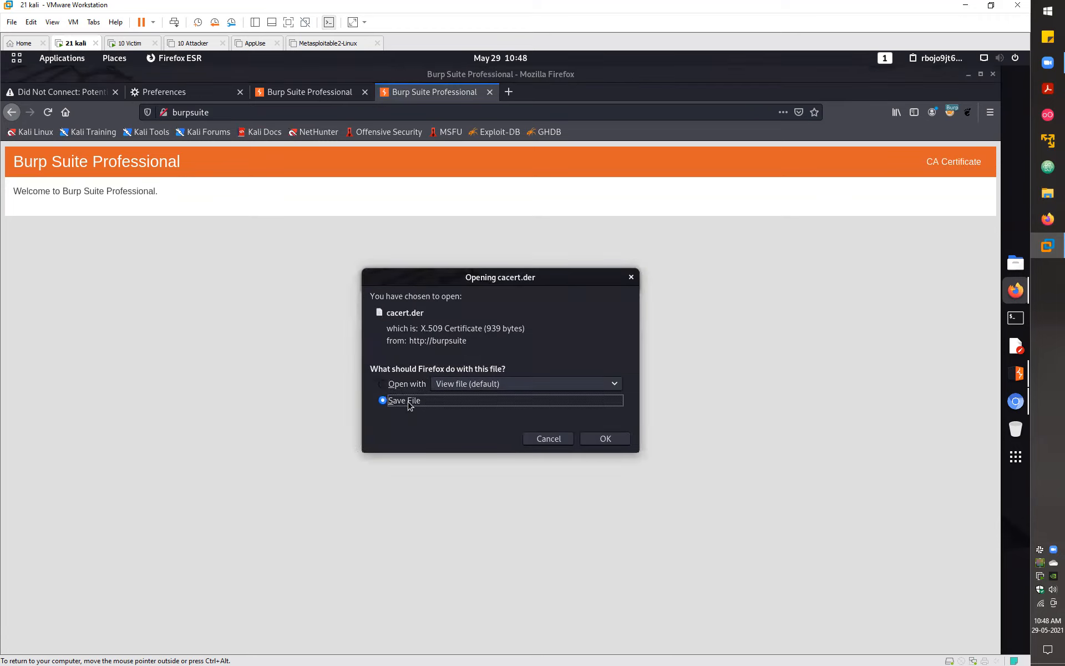
{"action": "left_click", "coordinate": [607, 442]}
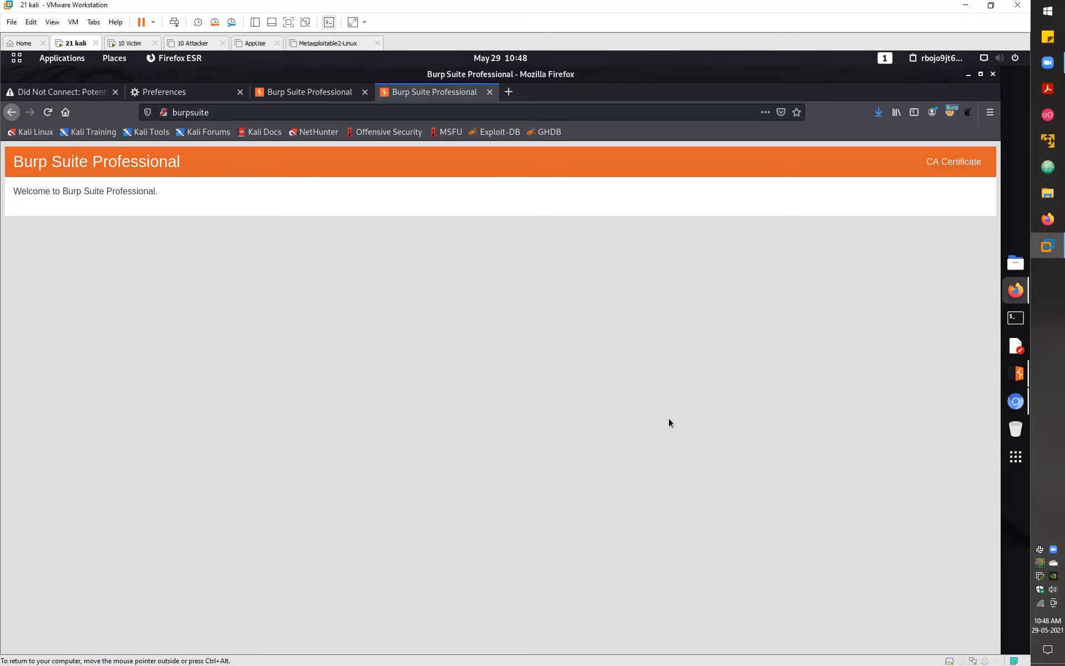
- Locate cacert.der in the Downloads folder, then close the folder window
{"action": "left_click", "coordinate": [879, 112]}
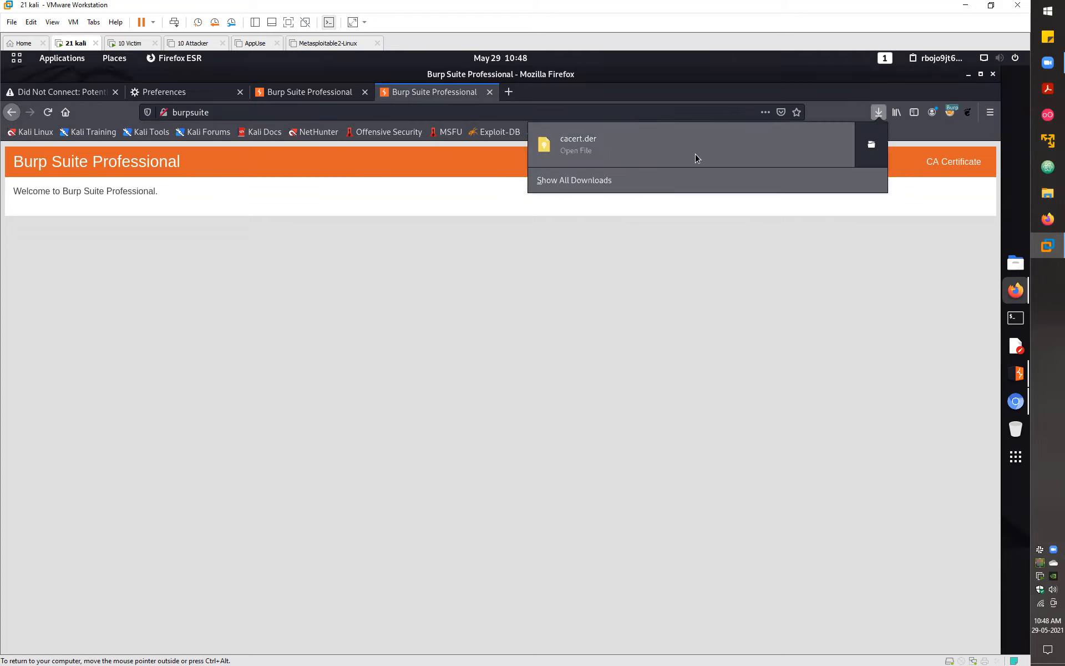
{"action": "left_click", "coordinate": [870, 146]}
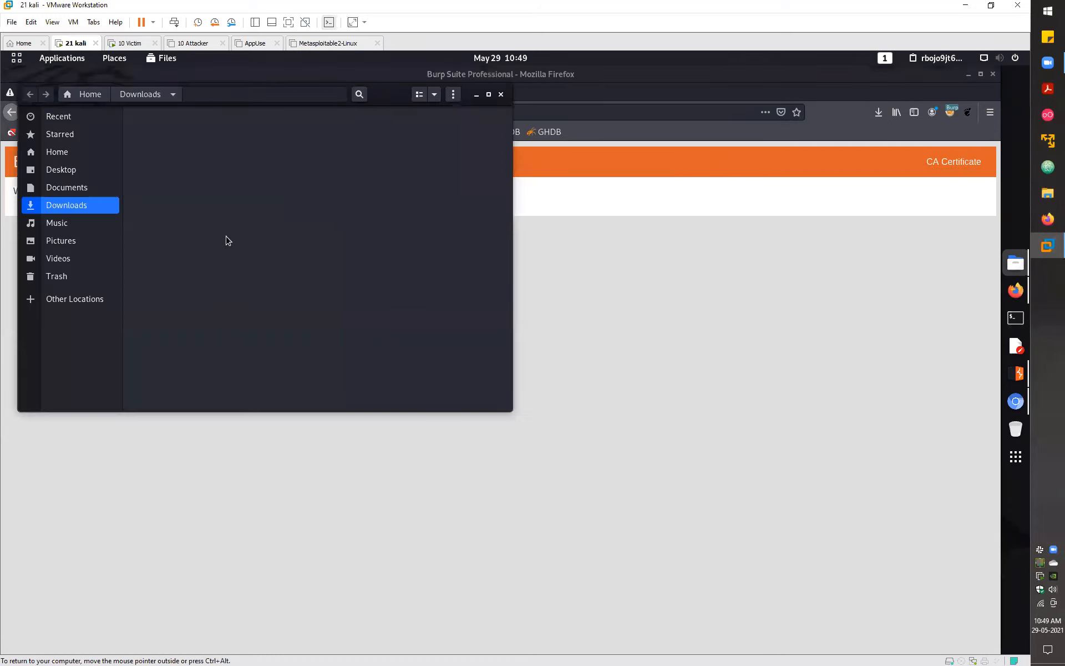
{"action": "left_click_drag", "start_coordinate": [185, 140], "coordinate": [228, 230]}
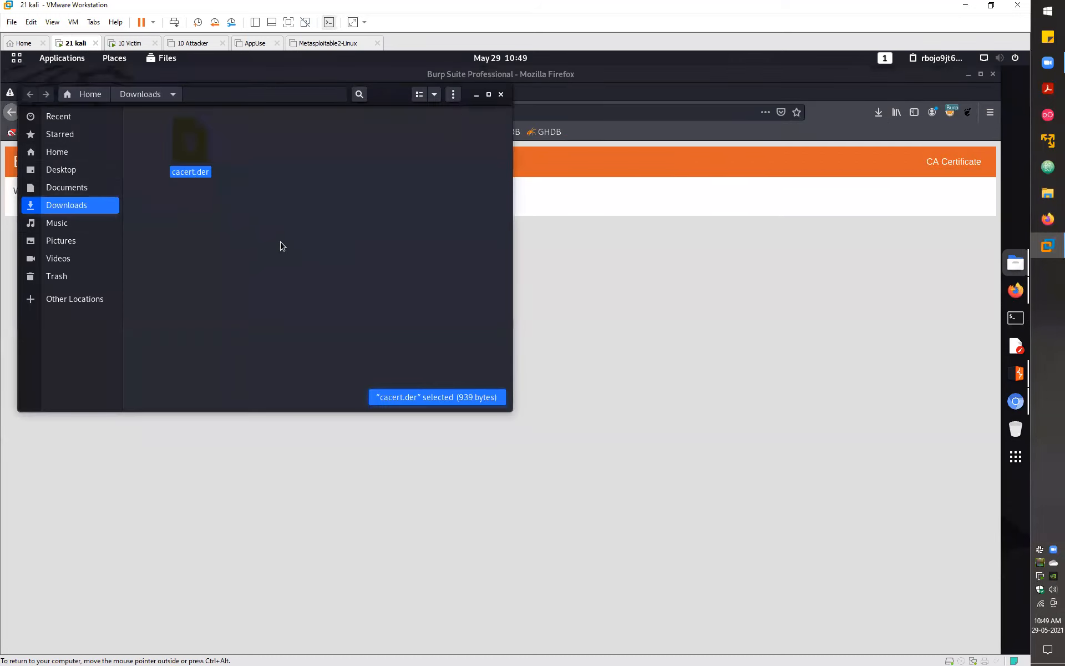
{"action": "left_click", "coordinate": [503, 118]}
{"action": "left_click", "coordinate": [501, 95]}
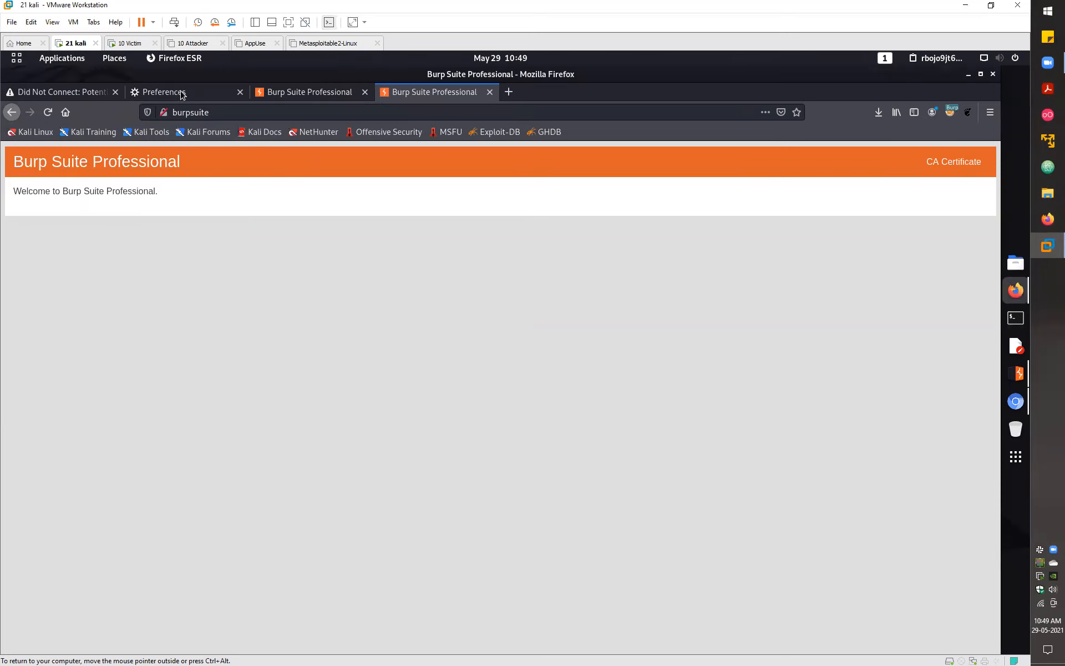
- Import cacert.der into Firefox's certificate Authorities list from Preferences > View Certificates
{"action": "left_click", "coordinate": [188, 93]}
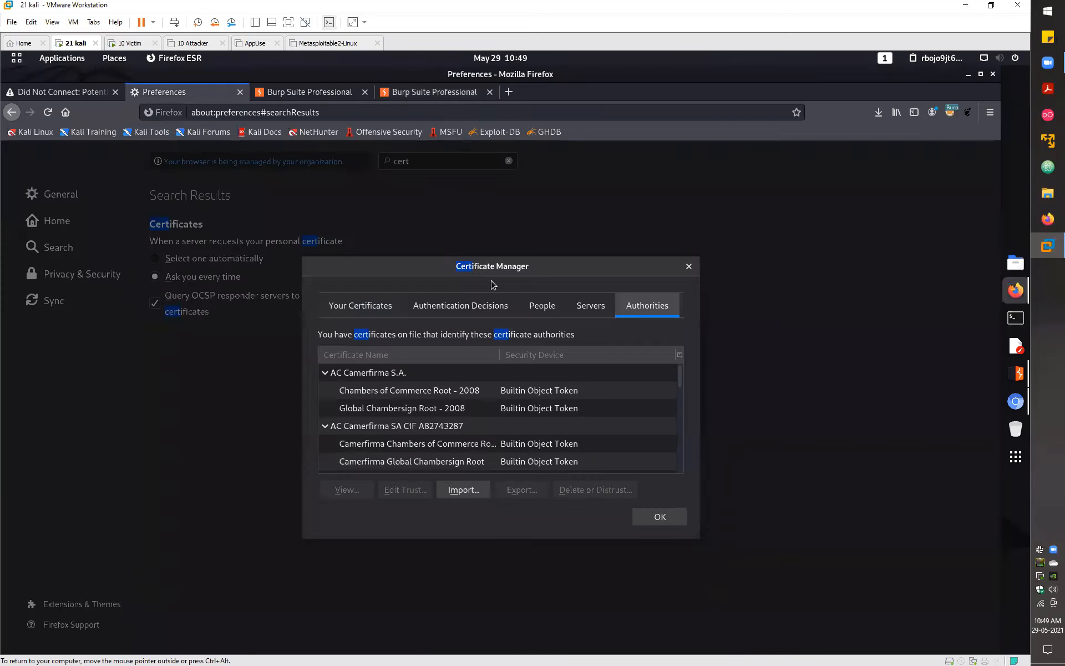
{"action": "left_click", "coordinate": [944, 334]}
{"action": "left_click", "coordinate": [481, 300]}
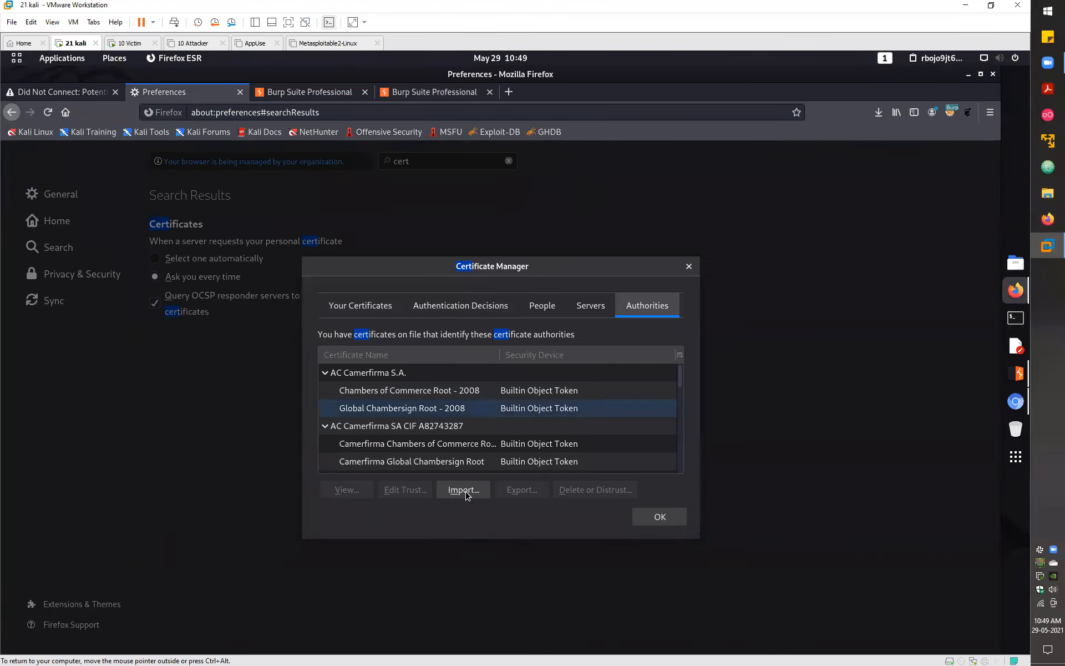
{"action": "left_click", "coordinate": [464, 490]}
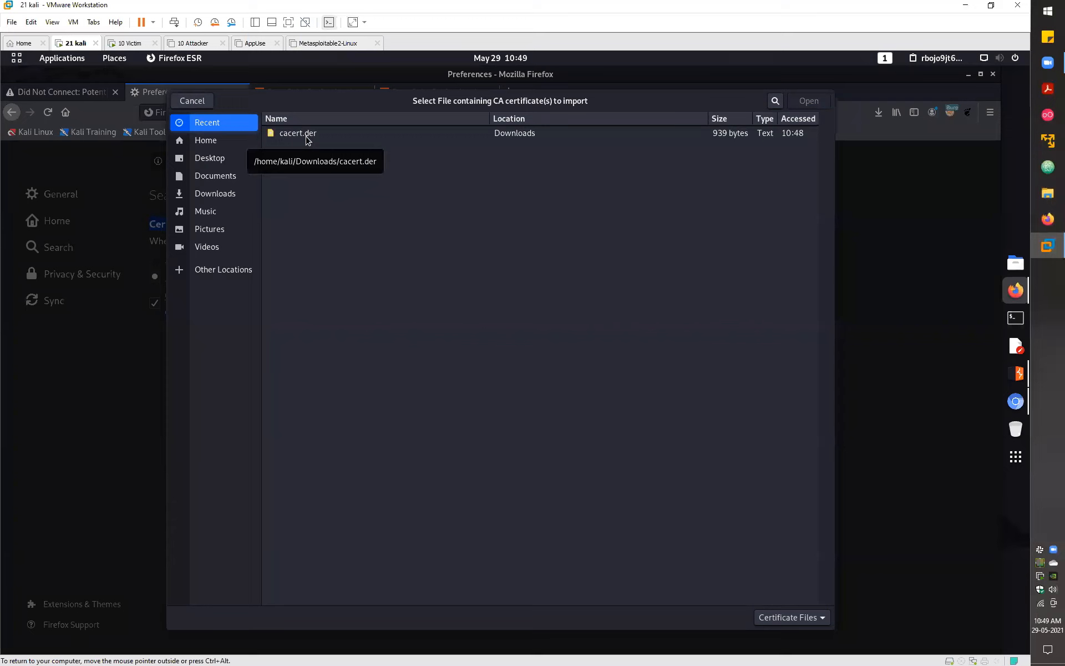
{"action": "left_click", "coordinate": [308, 139]}
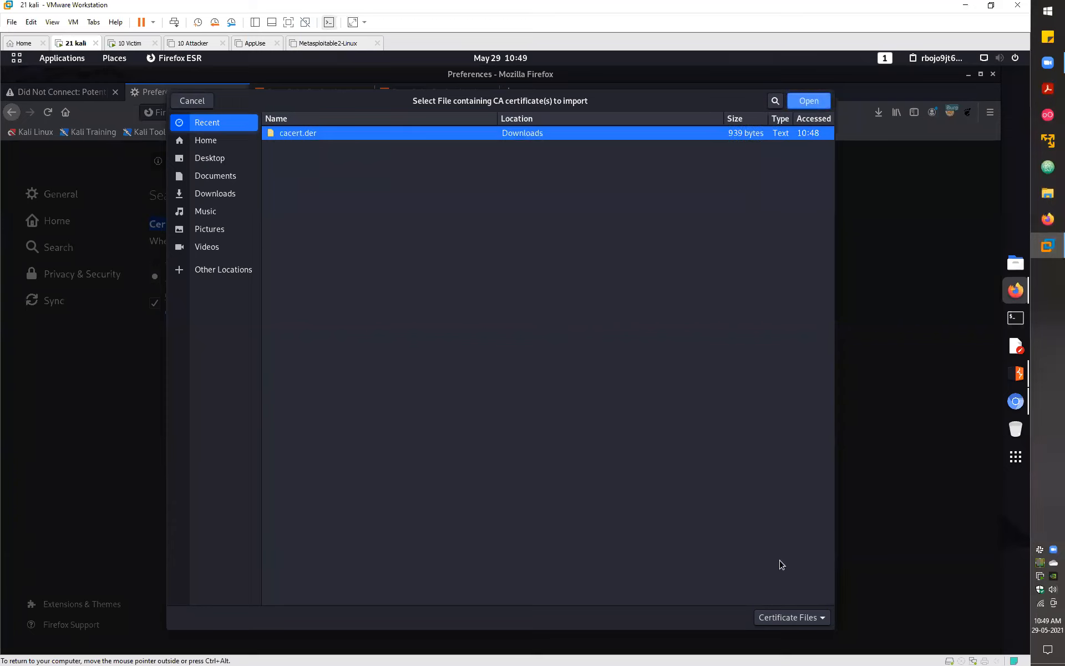
{"action": "left_click", "coordinate": [810, 106]}
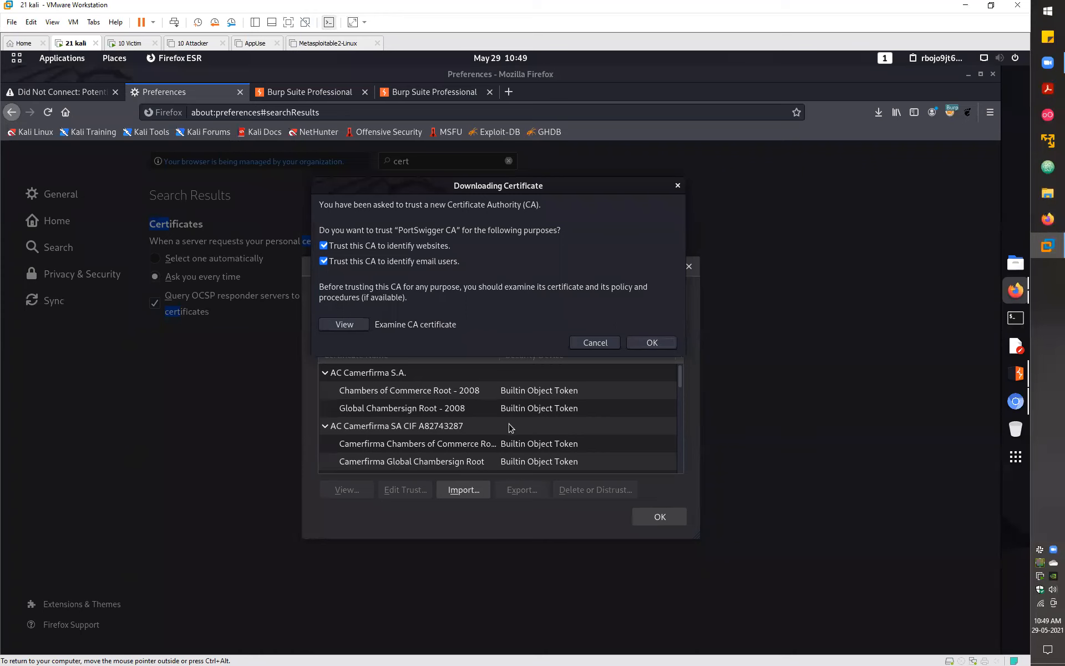
- Close the certificate manager and load google.com in the previously failed tab
{"action": "left_click", "coordinate": [660, 517]}
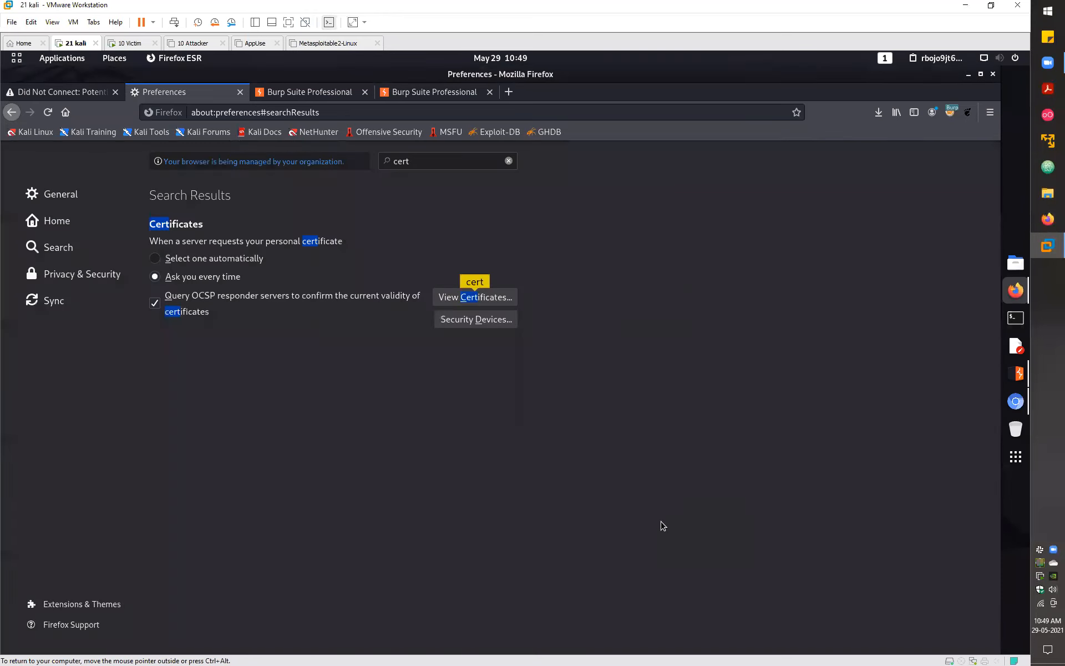
{"action": "left_click", "coordinate": [80, 97]}
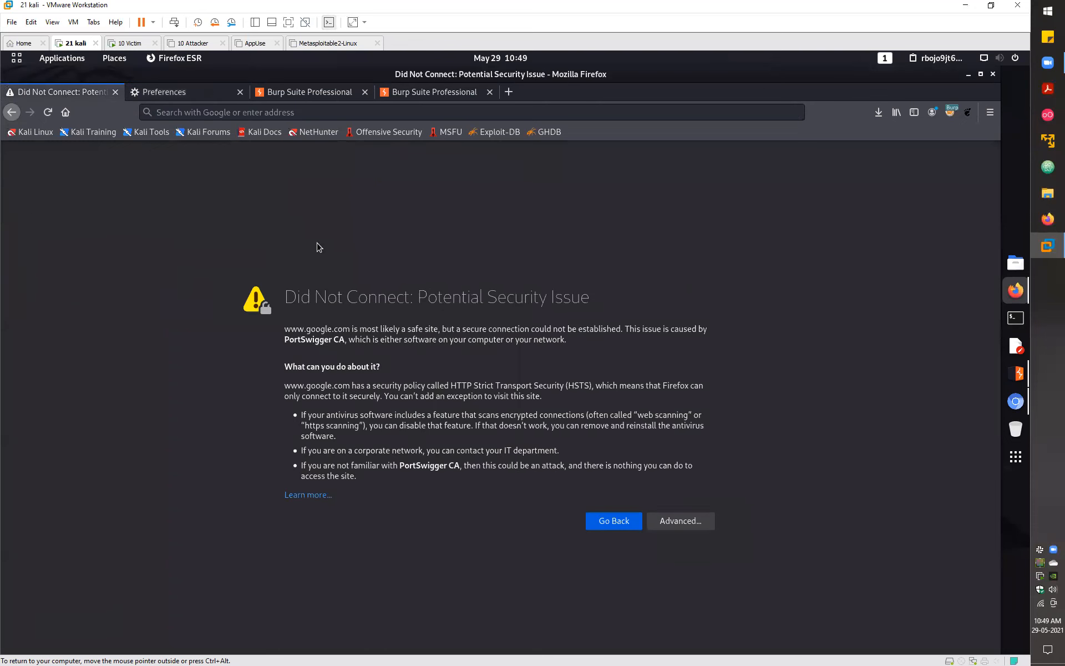
{"action": "left_click", "coordinate": [317, 114]}
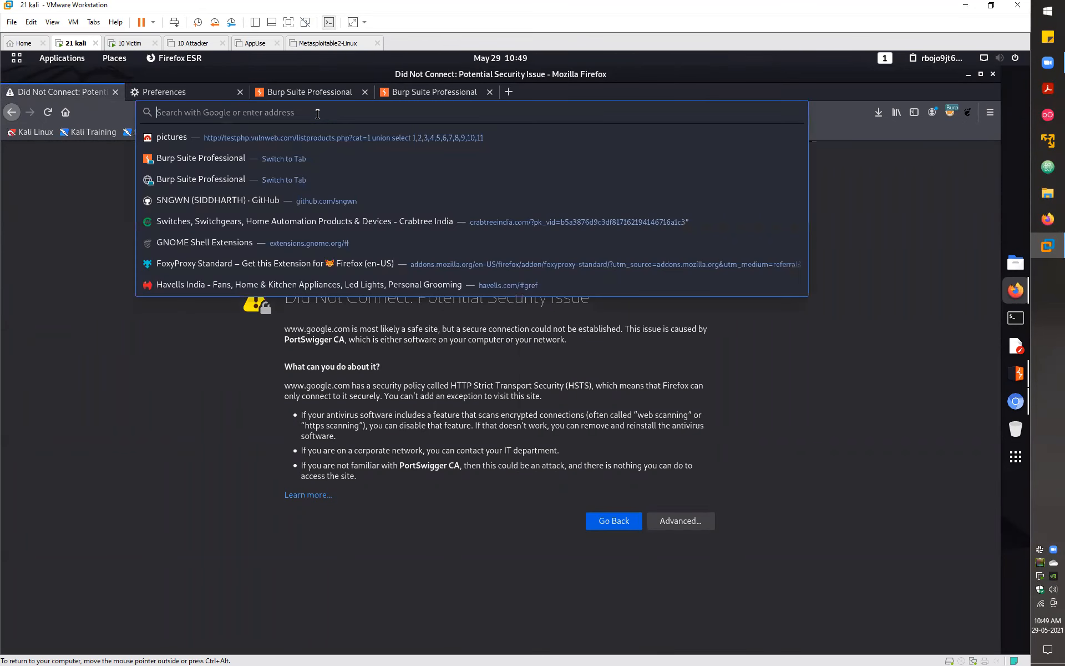
{"action": "type", "text": "google.com/"}
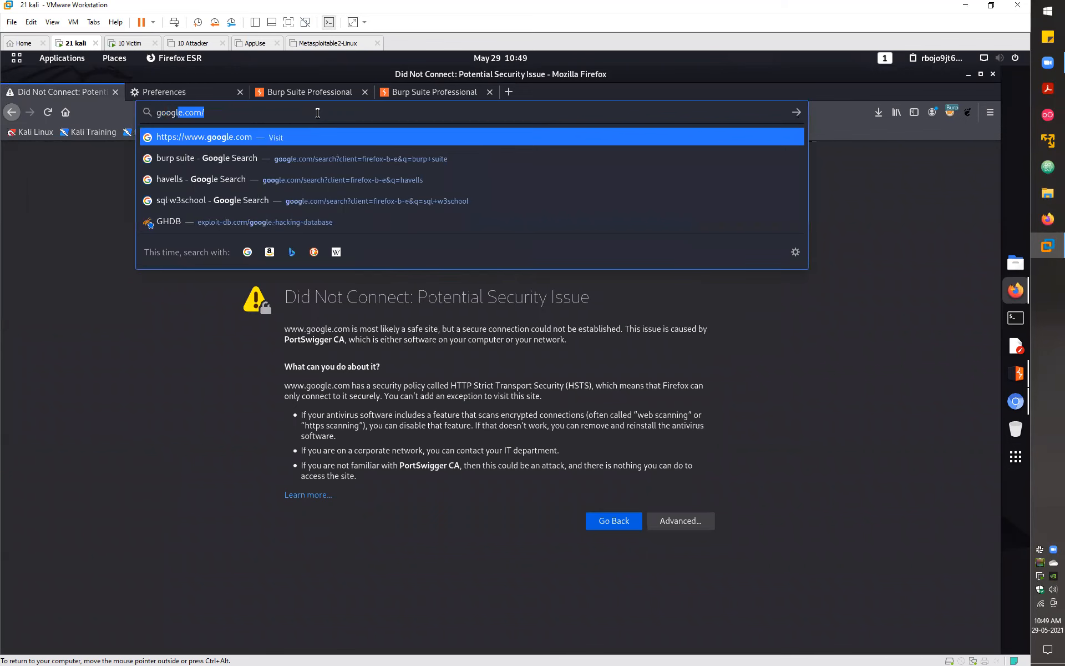
{"action": "key", "text": "Return"}
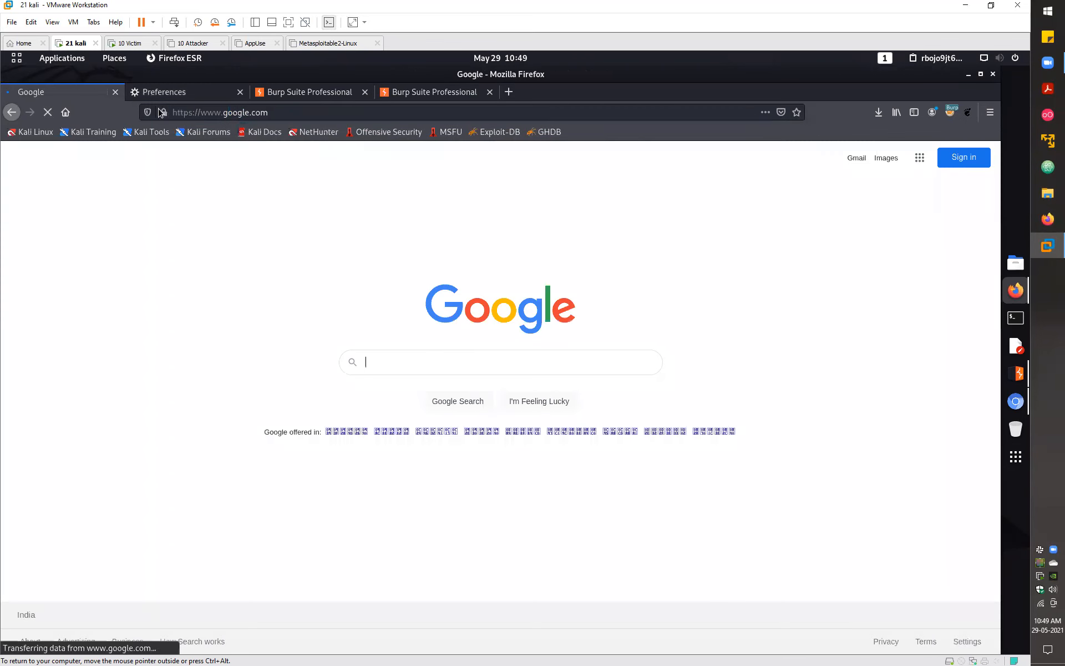
- Confirm google.com's secure connection in the site information panel, then return to the Windows victim VM
{"action": "left_click", "coordinate": [164, 112]}
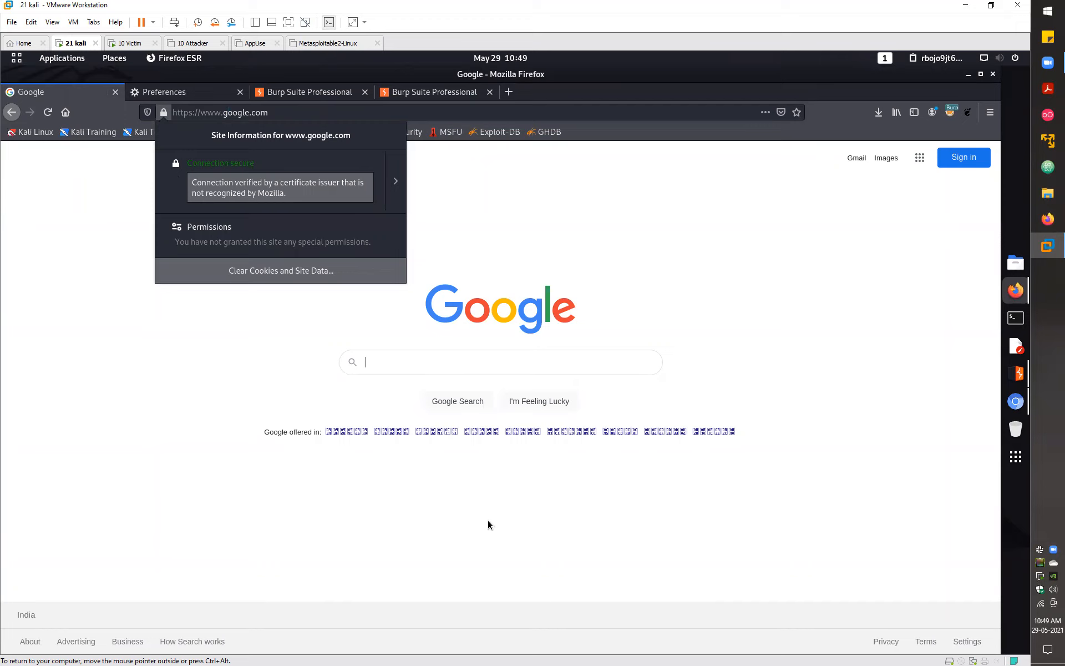
{"action": "left_click", "coordinate": [504, 490]}
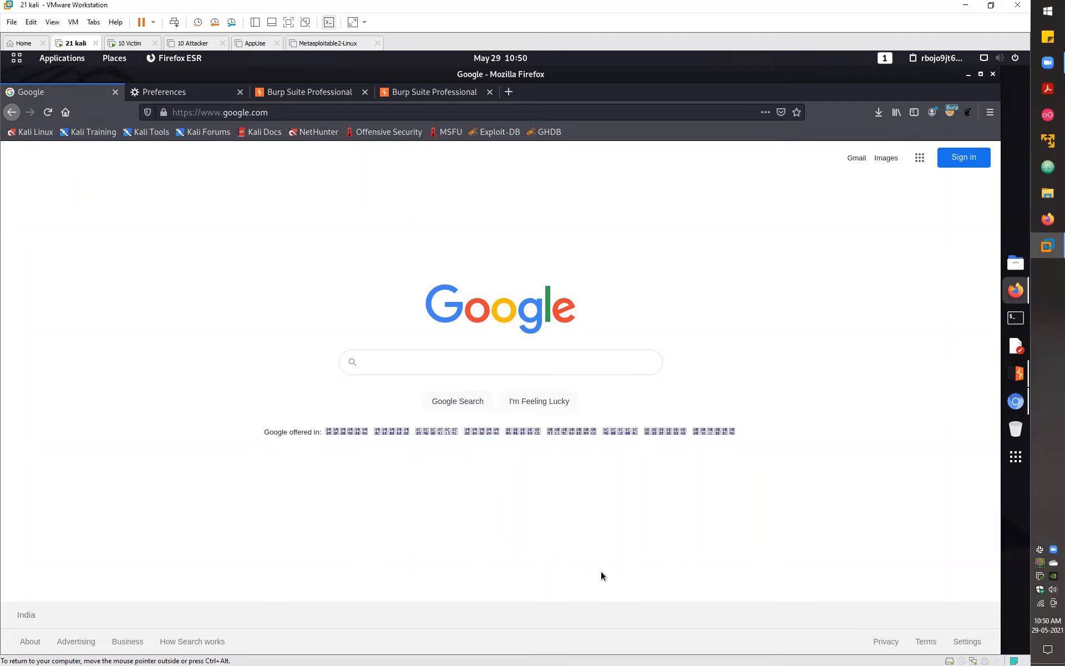
{"action": "left_click", "coordinate": [130, 43]}
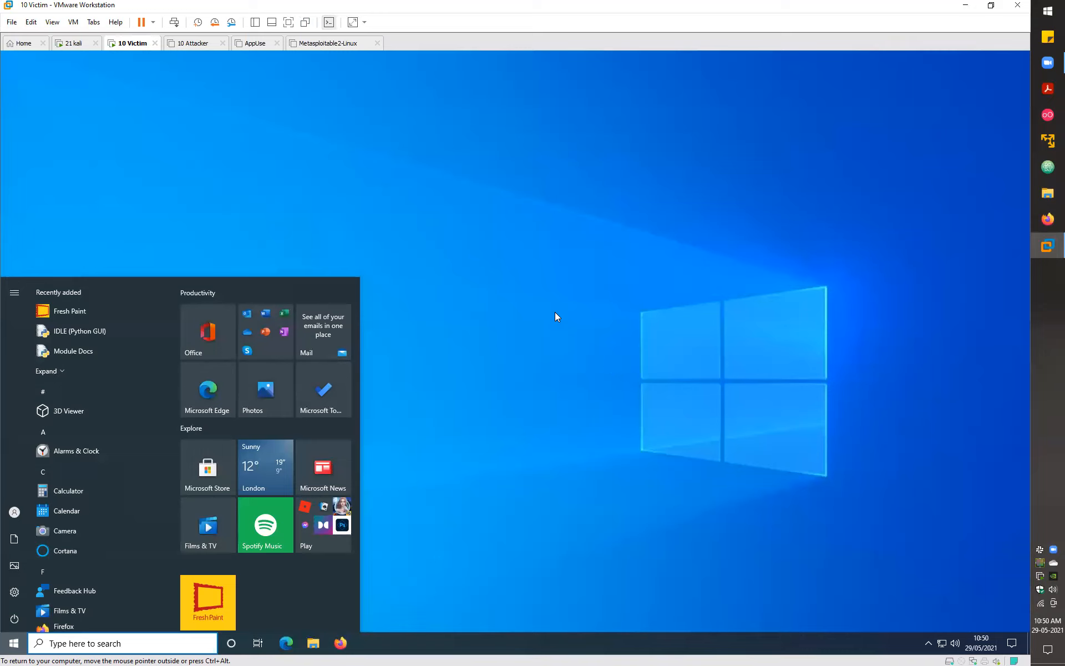
- On the Windows victim, search Start for 'proxy' to reach the Proxy settings page
{"action": "left_click", "coordinate": [556, 316]}
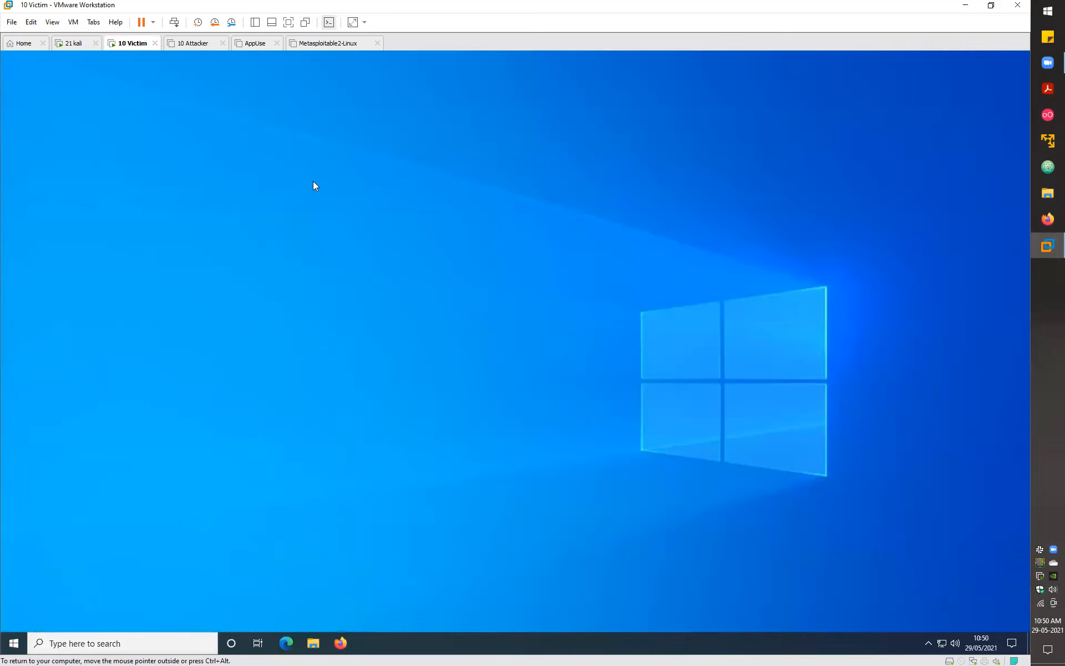
{"action": "left_click", "coordinate": [78, 45]}
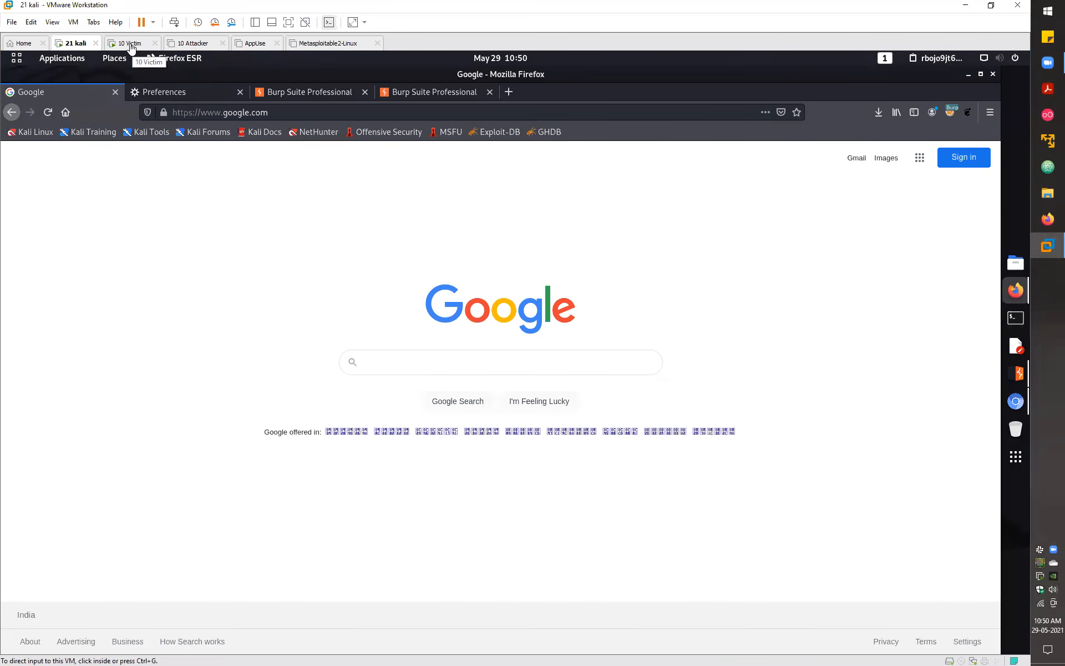
{"action": "left_click", "coordinate": [131, 45]}
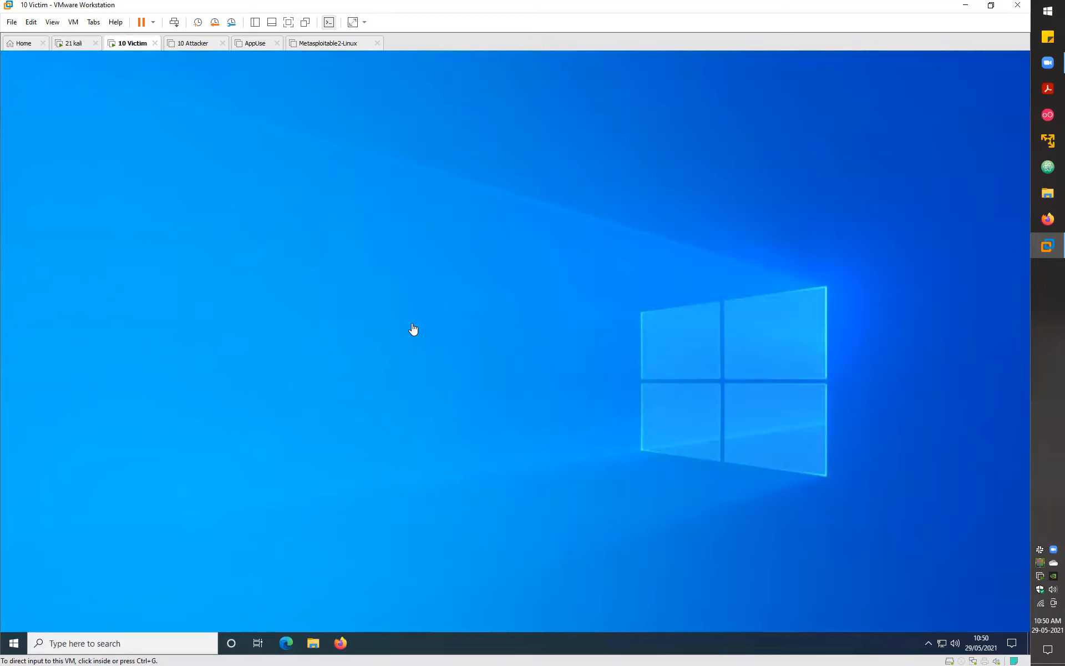
{"action": "left_click", "coordinate": [320, 211]}
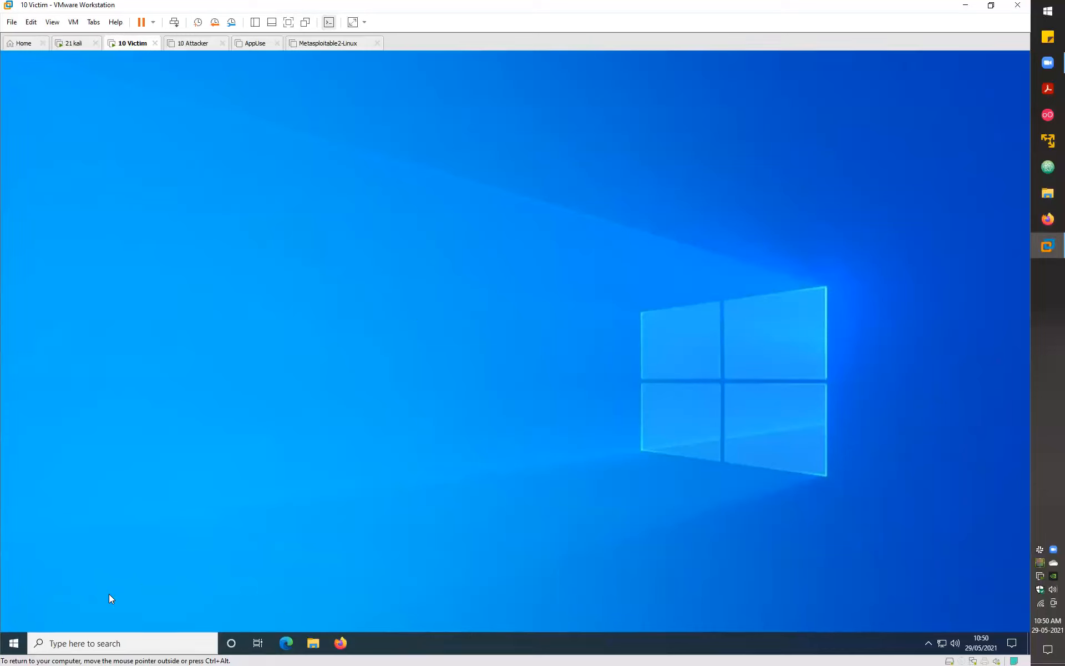
{"action": "left_click", "coordinate": [12, 642]}
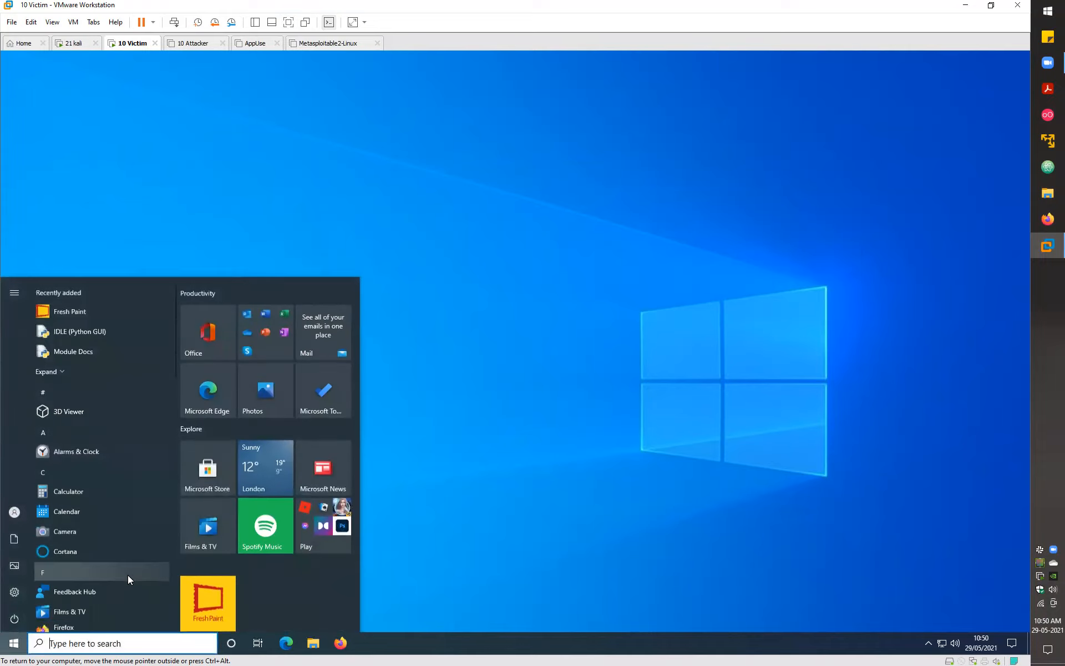
{"action": "type", "text": "proxy"}
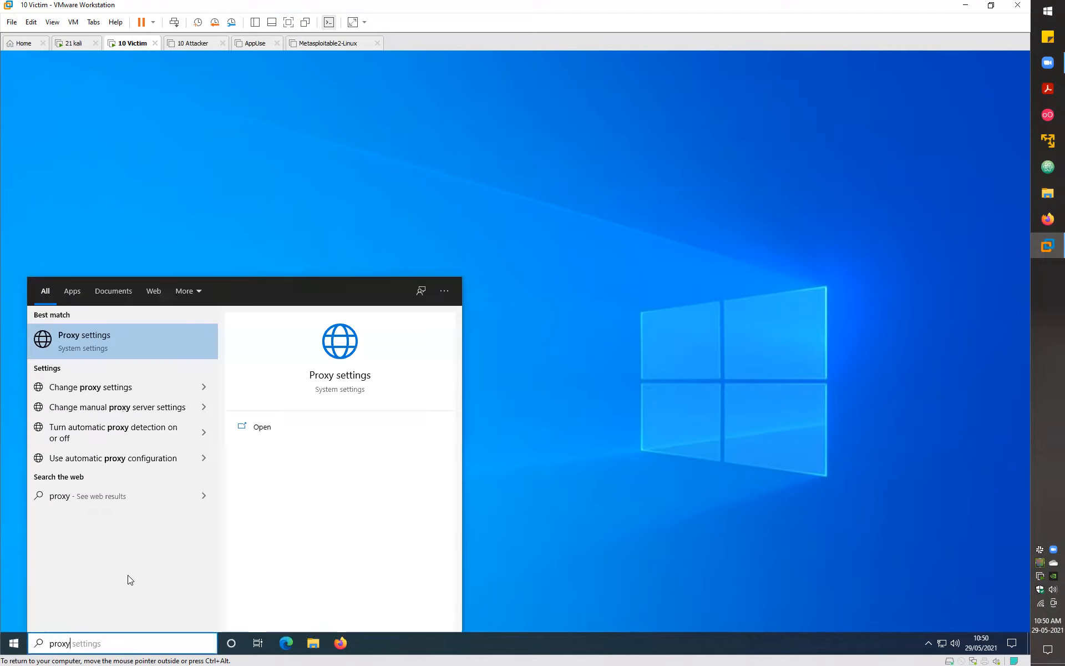
{"action": "key", "text": "Return"}
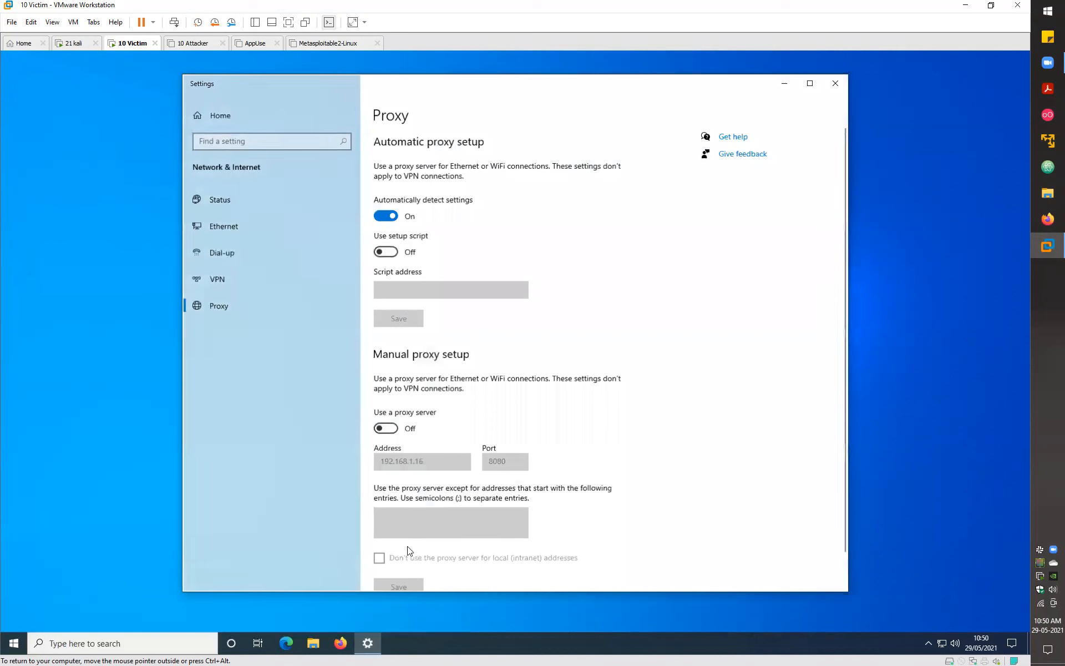
- Turn on the manual proxy server and replace its address with 127.0.0.1
{"action": "left_click", "coordinate": [387, 428]}
{"action": "left_click", "coordinate": [424, 461]}
{"action": "left_click_drag", "start_coordinate": [424, 461], "coordinate": [373, 460]}
{"action": "type", "text": "127.0.0.1"}
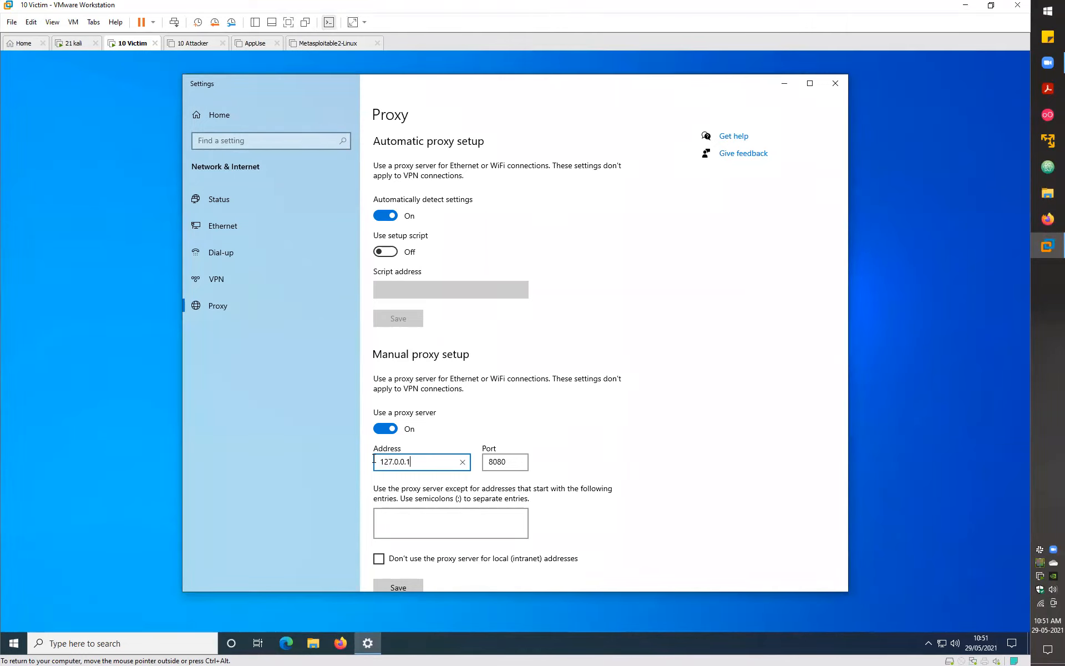
{"action": "left_click", "coordinate": [73, 43]}
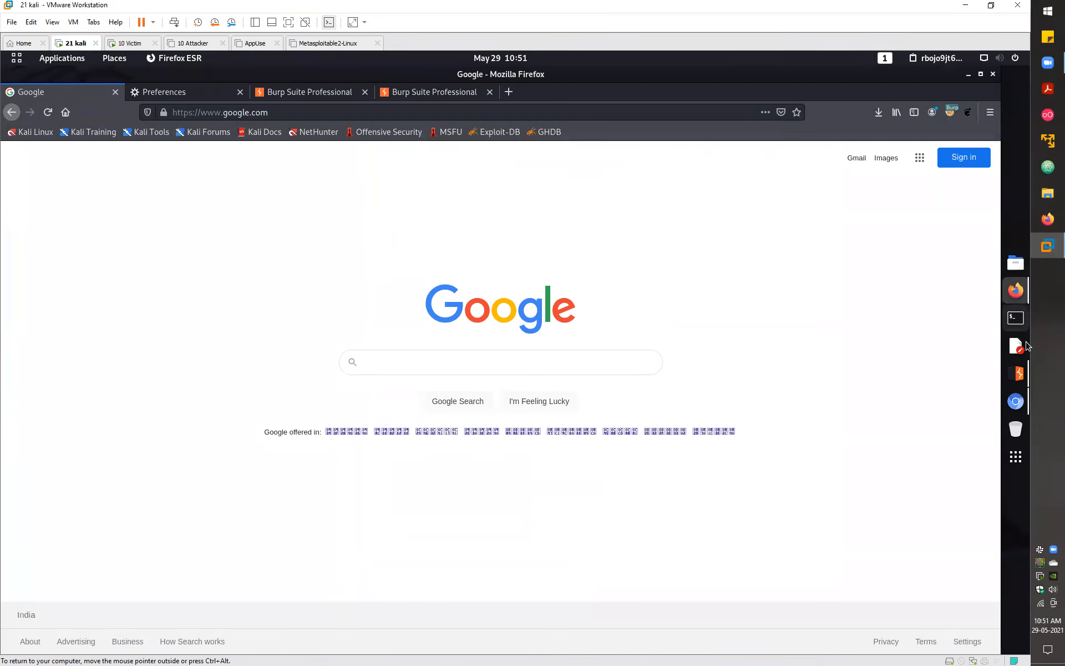
- Run ifconfig in a Kali terminal and copy the eth0 address 1.1.1.17
{"action": "left_click", "coordinate": [1022, 319]}
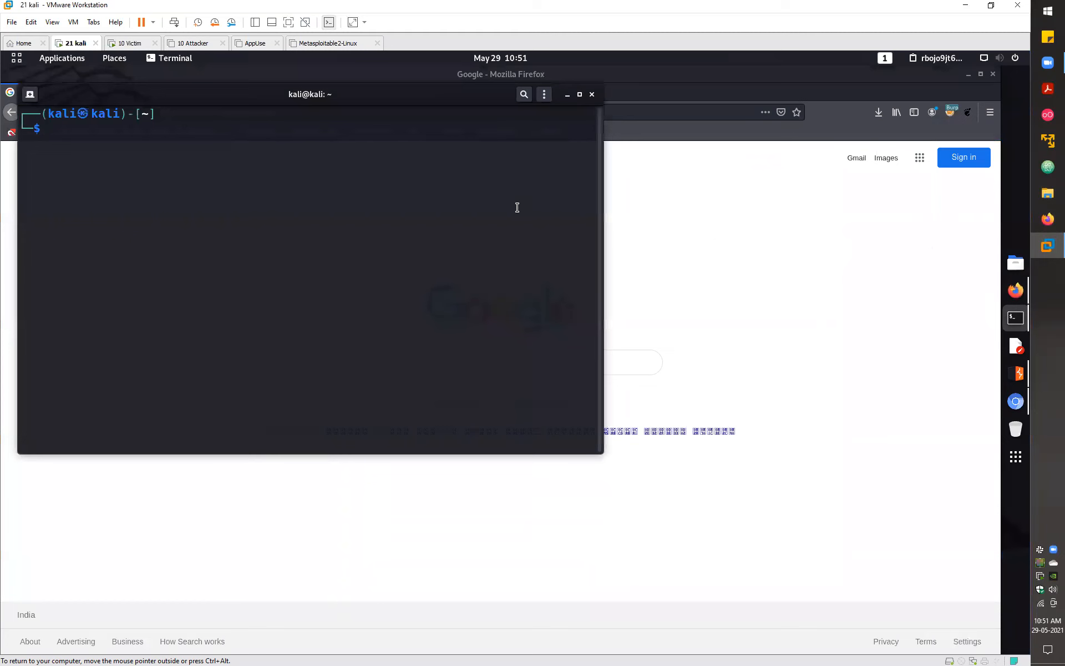
{"action": "type", "text": "ifconfig"}
{"action": "key", "text": "Return"}
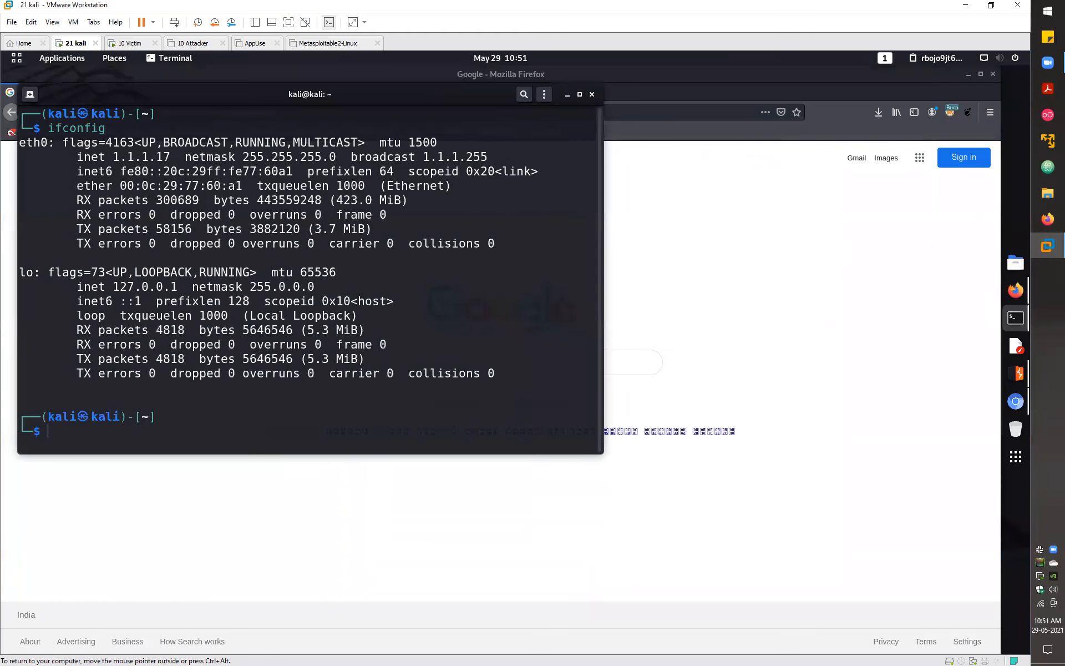
{"action": "double_click", "coordinate": [139, 157]}
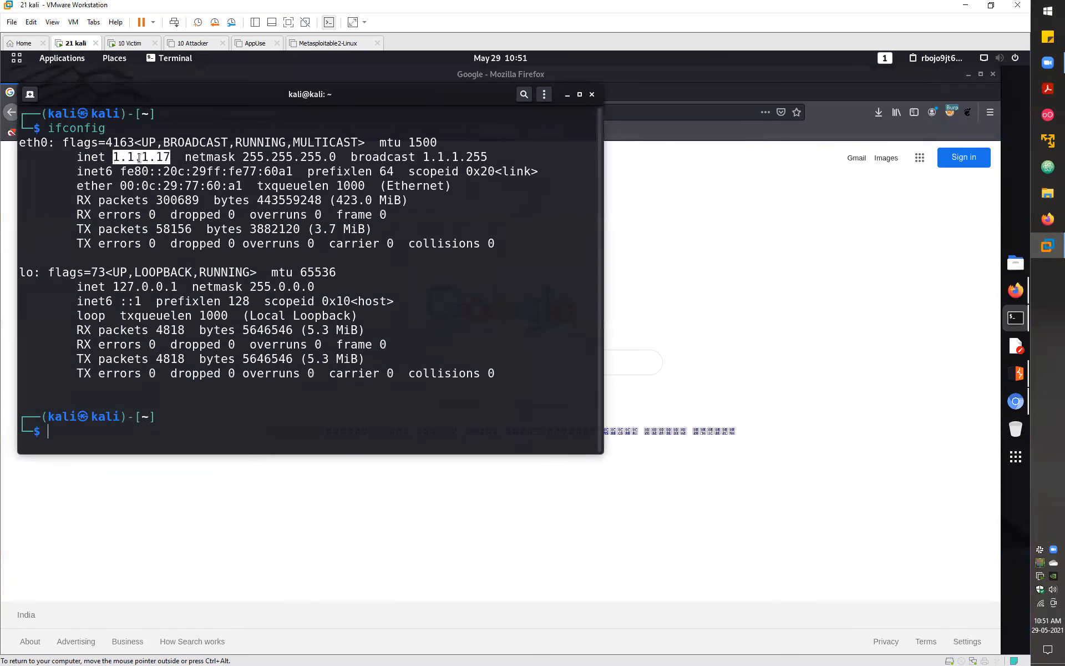
{"action": "key", "text": "ctrl+shift+c"}
- Back on the victim's Proxy page, select the 127.0.0.1 address for replacement
{"action": "left_click", "coordinate": [567, 95]}
{"action": "left_click", "coordinate": [132, 44]}
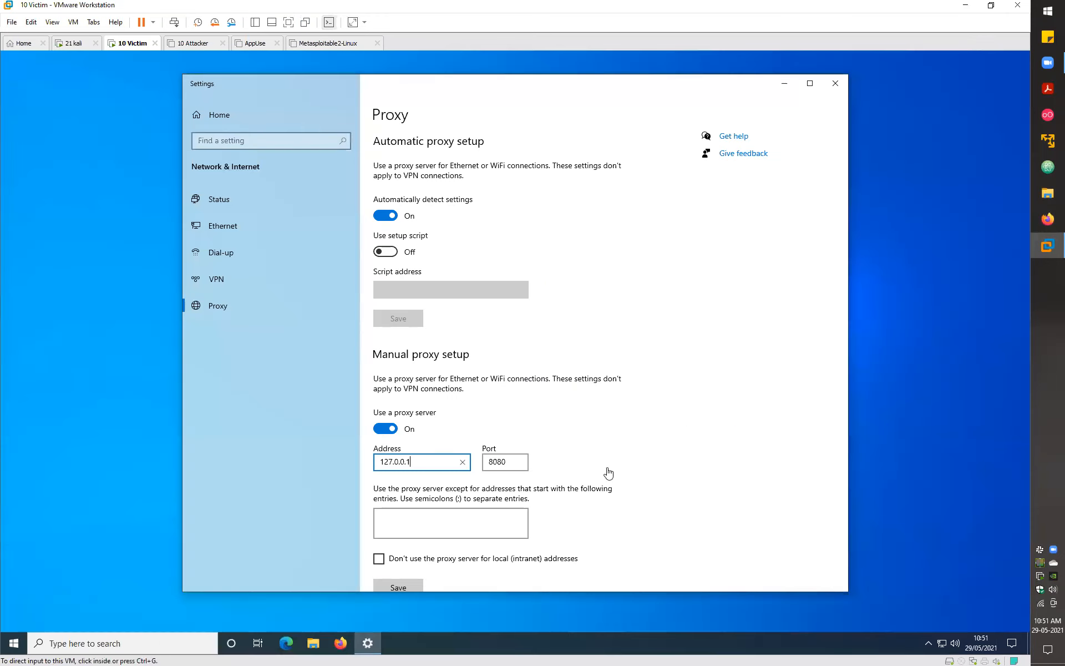
{"action": "left_click_drag", "start_coordinate": [435, 462], "coordinate": [362, 456]}
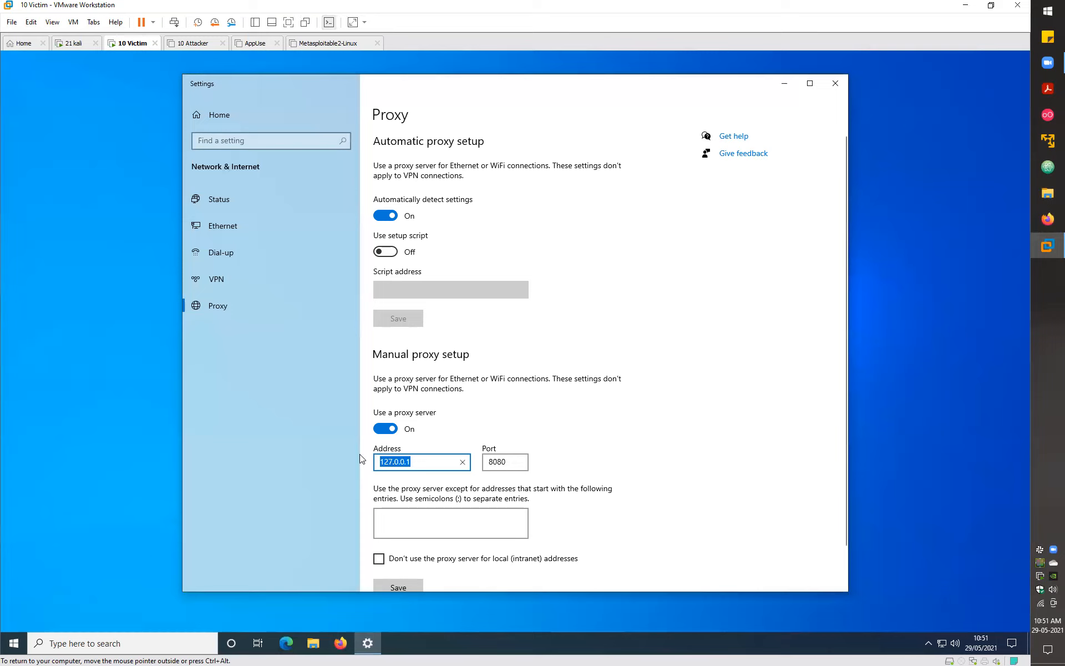
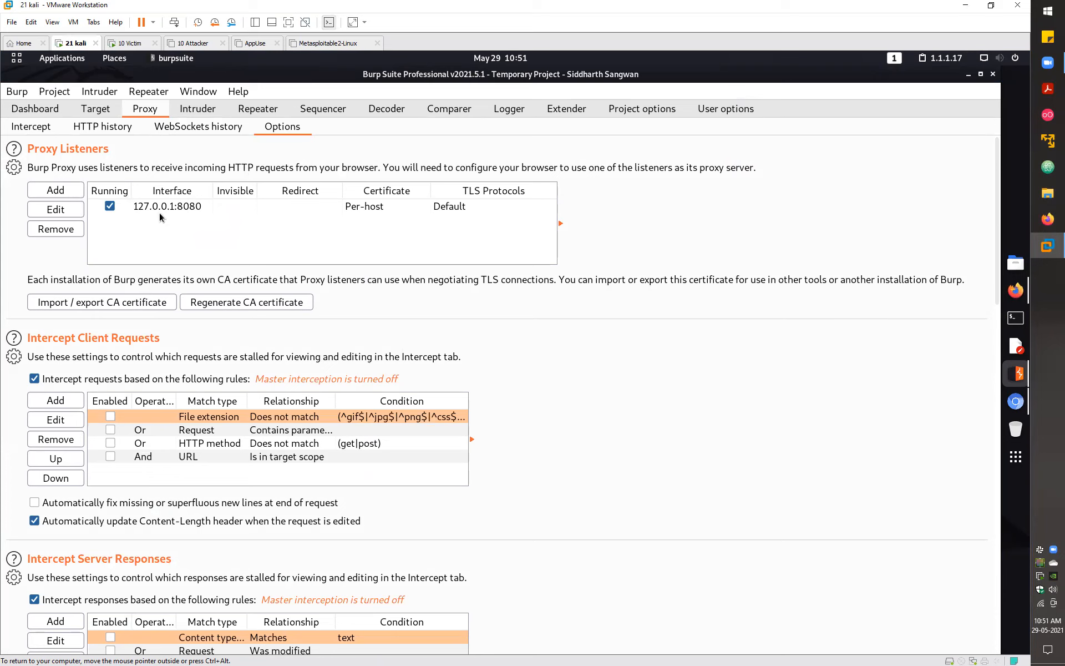
- Add a new proxy listener bound to the specific address 1.1.1.17
{"action": "left_click", "coordinate": [56, 192]}
{"action": "left_click", "coordinate": [338, 298]}
{"action": "left_click", "coordinate": [341, 317]}
{"action": "left_click", "coordinate": [338, 297]}
{"action": "left_click", "coordinate": [337, 314]}
{"action": "left_click", "coordinate": [339, 297]}
{"action": "left_click", "coordinate": [341, 316]}
- Create the listener on specific address 1.1.1.17, port 8888, next to 127.0.0.1:8080
{"action": "left_click", "coordinate": [335, 279]}
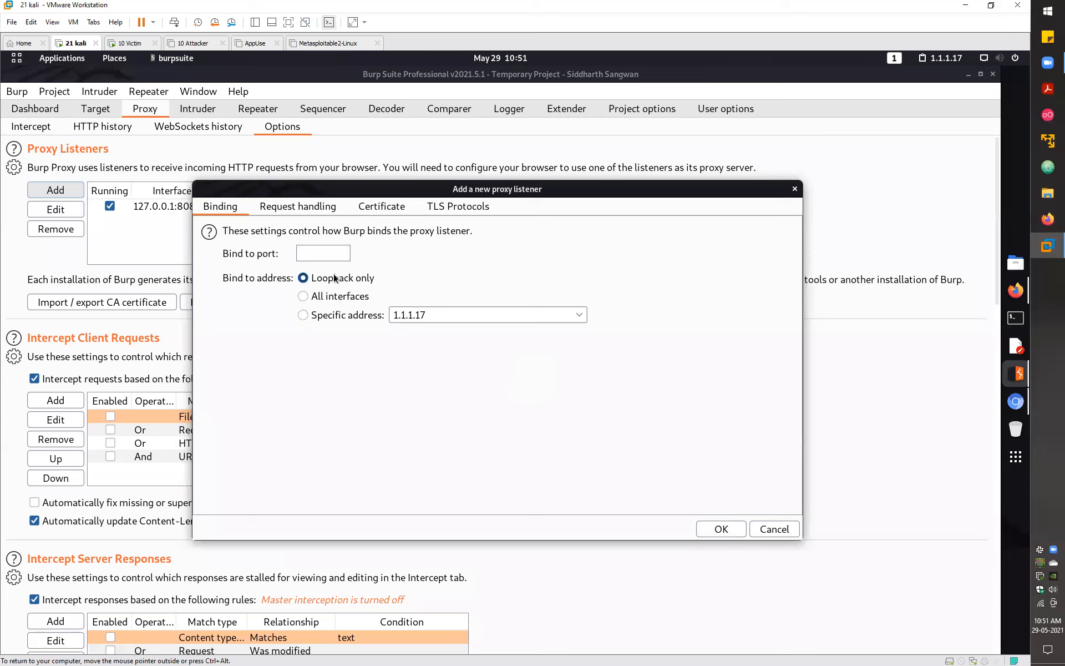
{"action": "left_click", "coordinate": [326, 296]}
{"action": "left_click", "coordinate": [325, 315]}
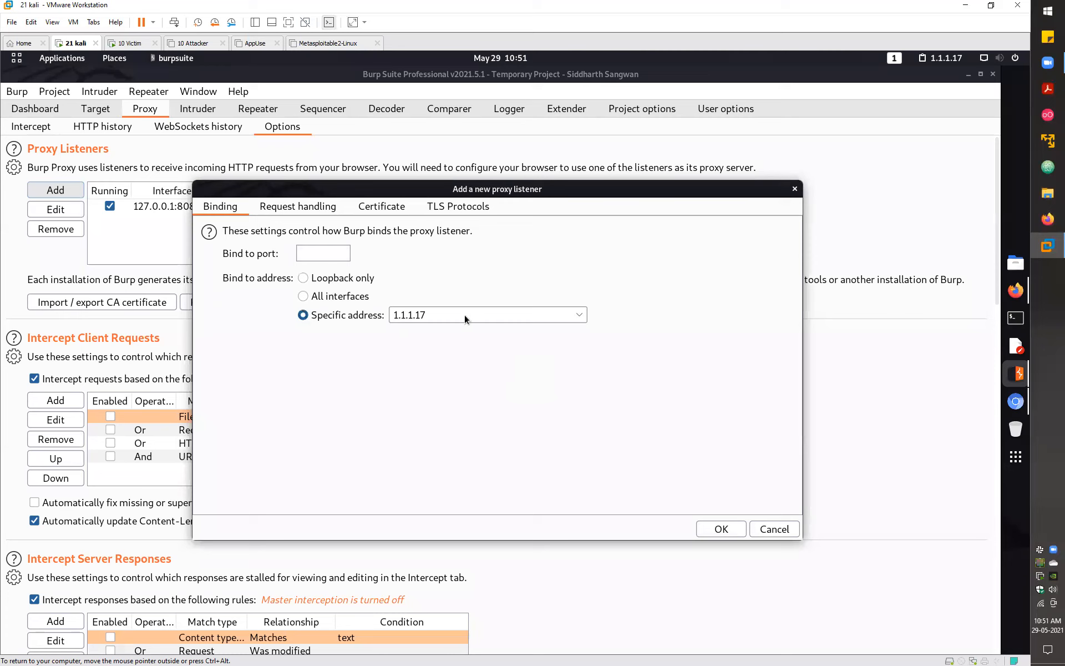
{"action": "left_click", "coordinate": [548, 315]}
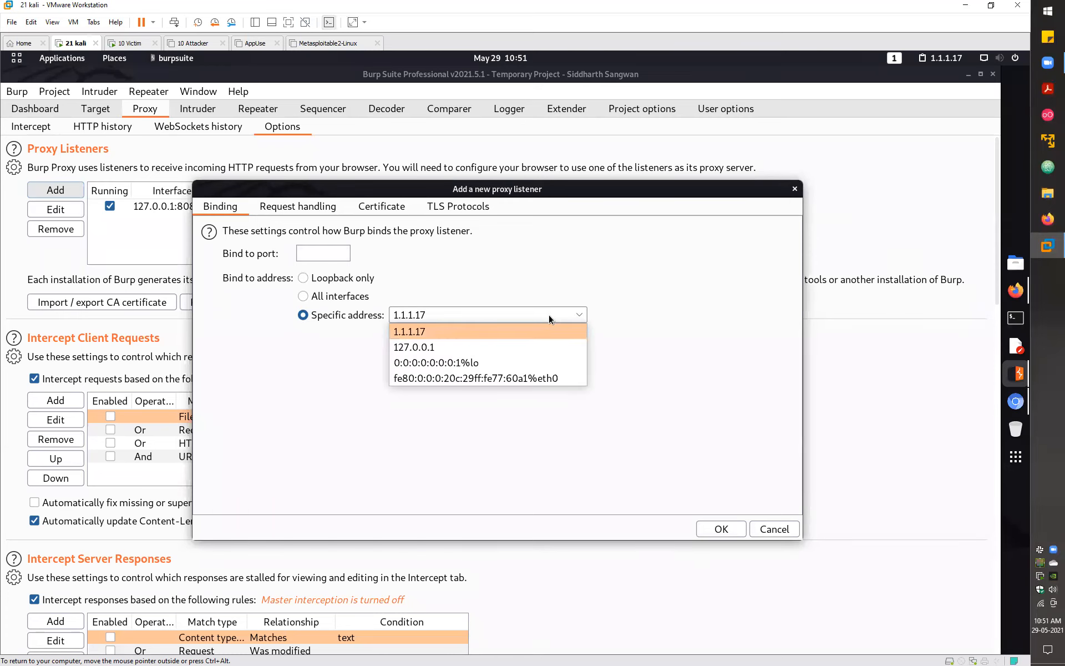
{"action": "left_click", "coordinate": [428, 331]}
{"action": "left_click", "coordinate": [321, 250]}
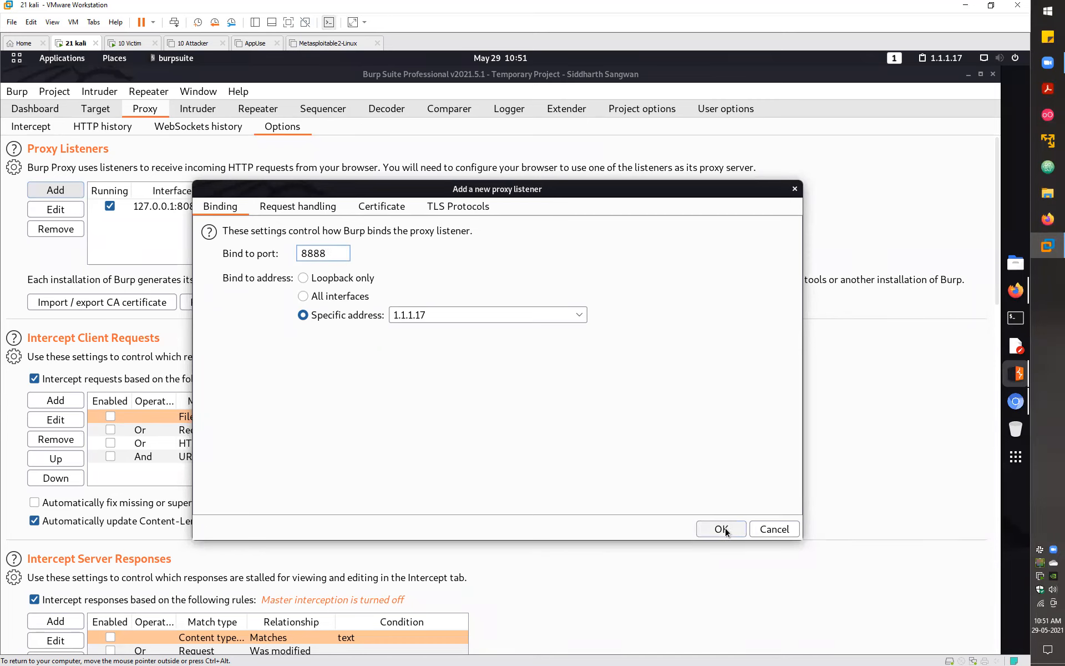
{"action": "key", "text": "Return"}
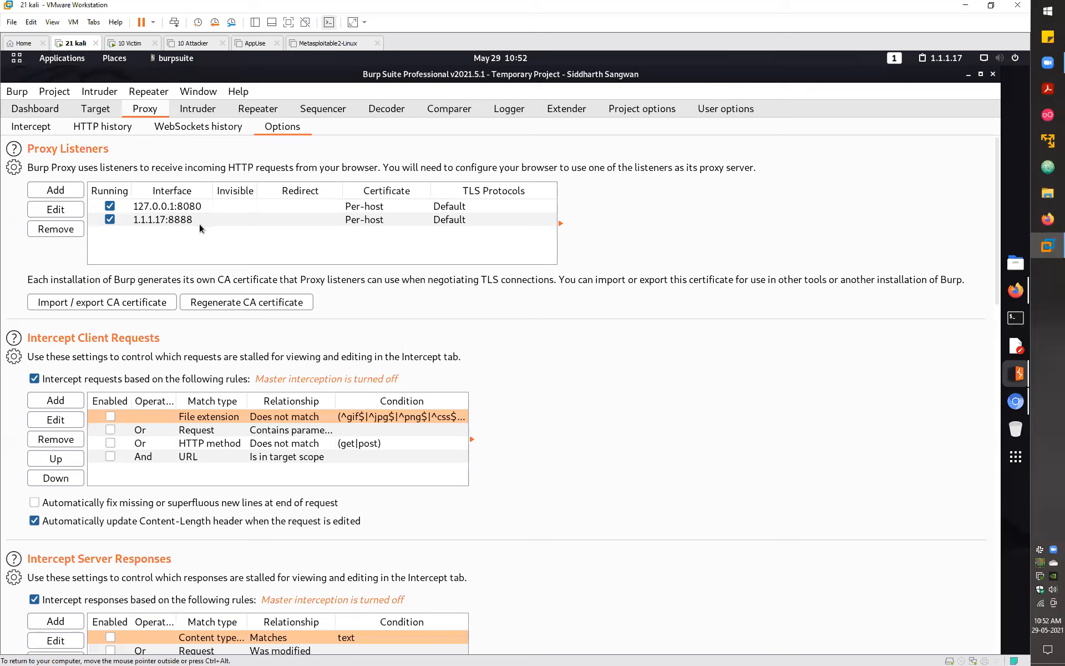
- Switch to the '10 Victim' Windows virtual machine in VMware Workstation
{"action": "left_click", "coordinate": [132, 44]}
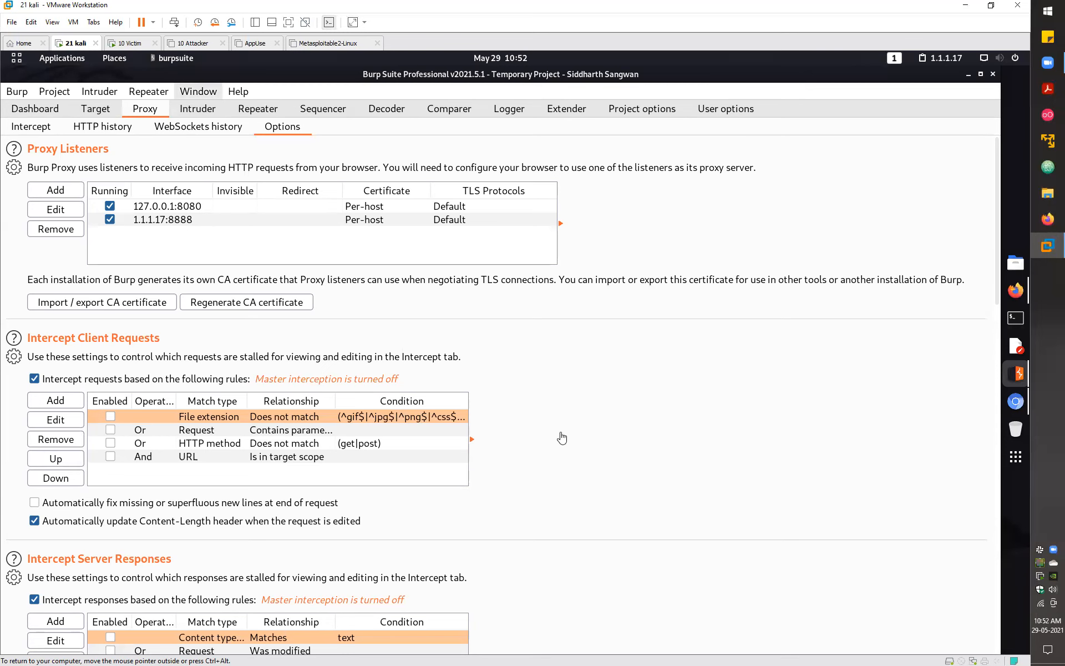
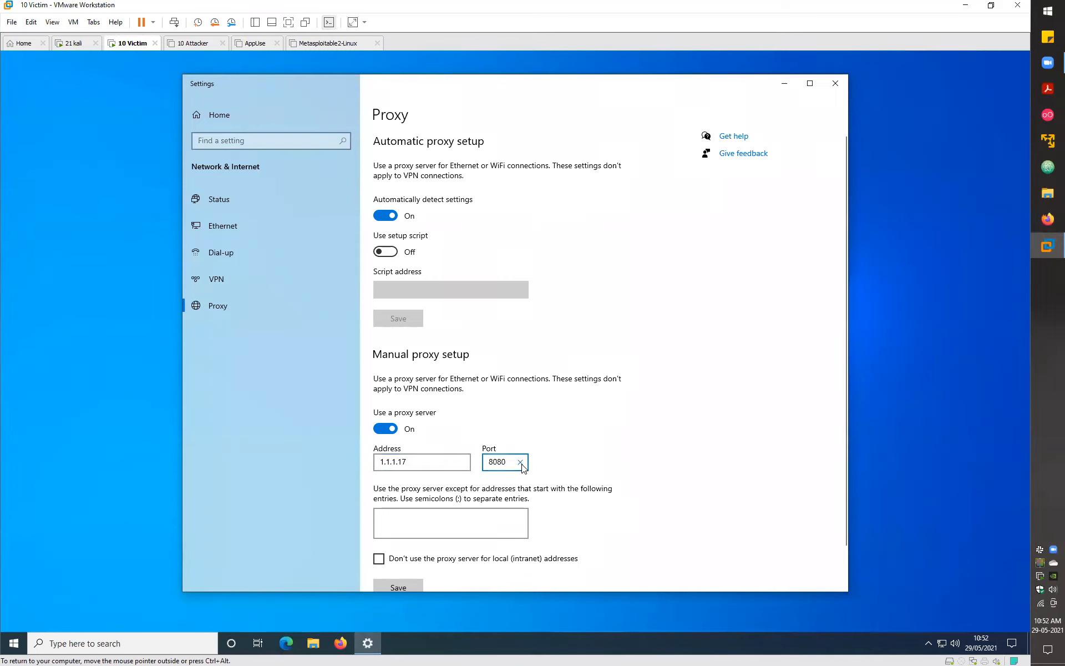
- Replace port 8080 with 8888 in the manual proxy for address 1.1.1.17
{"action": "left_click", "coordinate": [521, 463]}
{"action": "type", "text": "888"}
{"action": "left_click", "coordinate": [639, 431]}
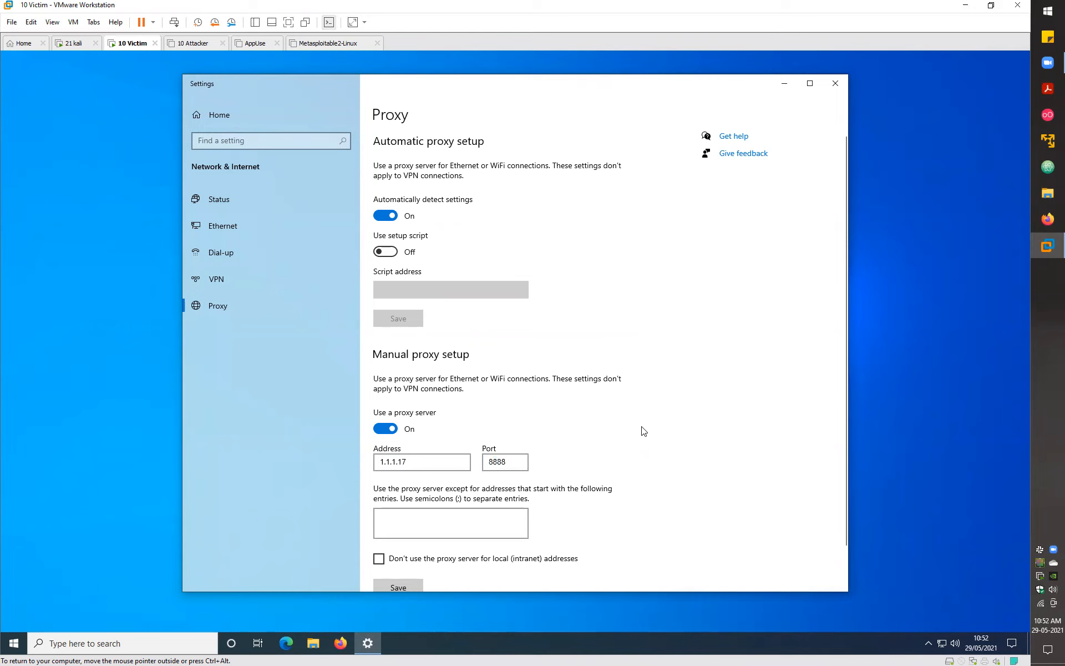
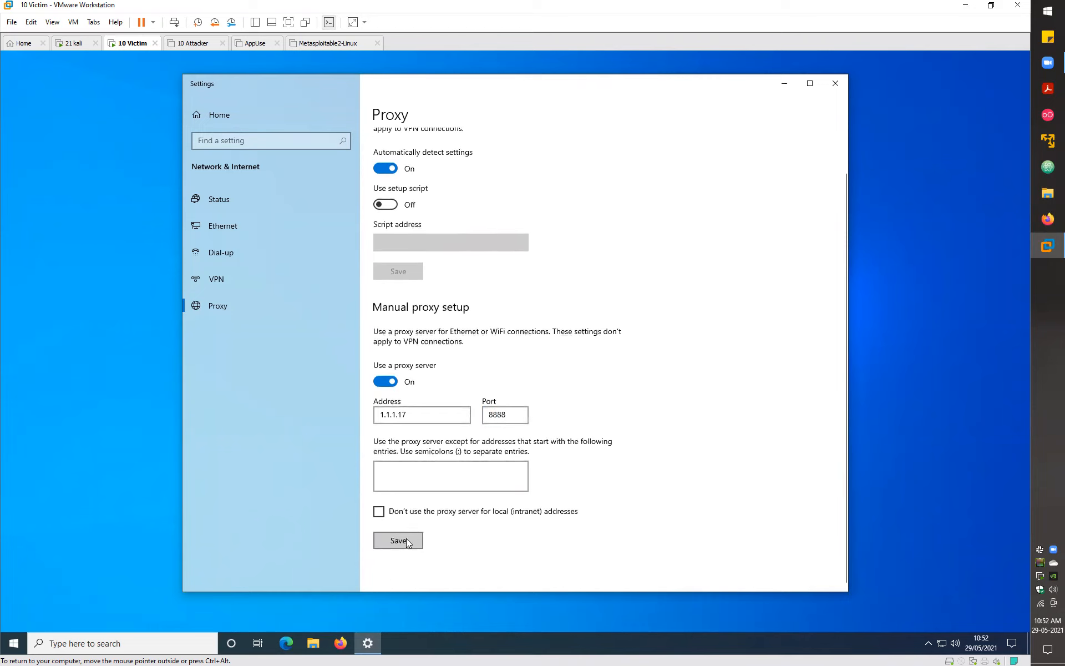
- Save the Windows manual proxy settings with address 1.1.1.17 and port 8888
{"action": "left_click", "coordinate": [406, 538]}
- Launch Microsoft Edge and go to google.com
{"action": "left_click", "coordinate": [286, 643]}
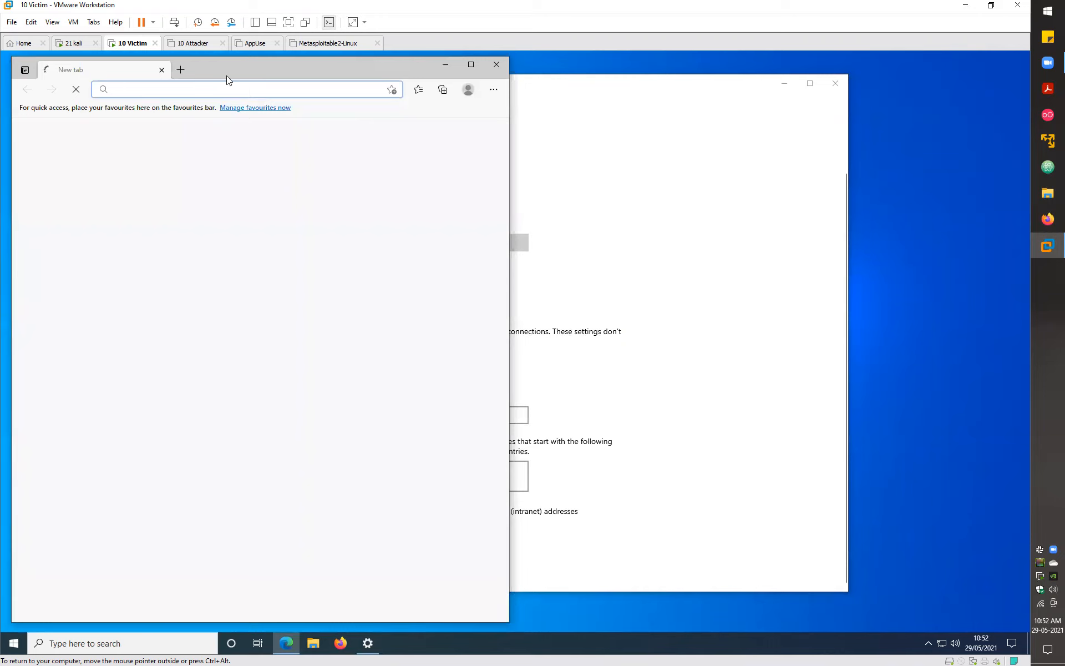
{"action": "left_click", "coordinate": [215, 89]}
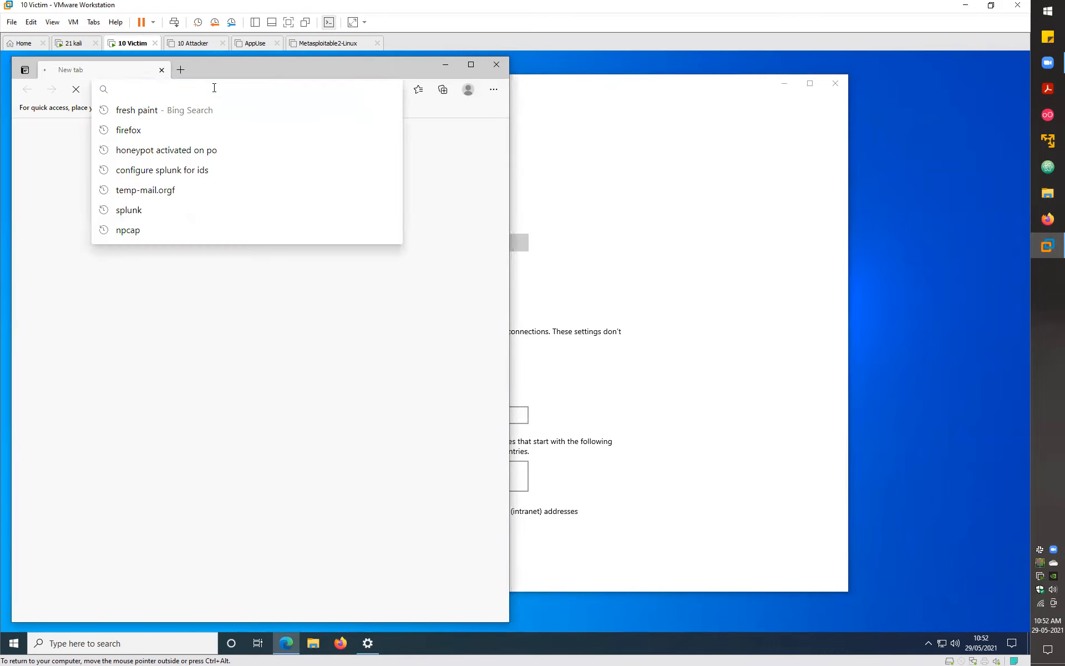
{"action": "type", "text": "google.com"}
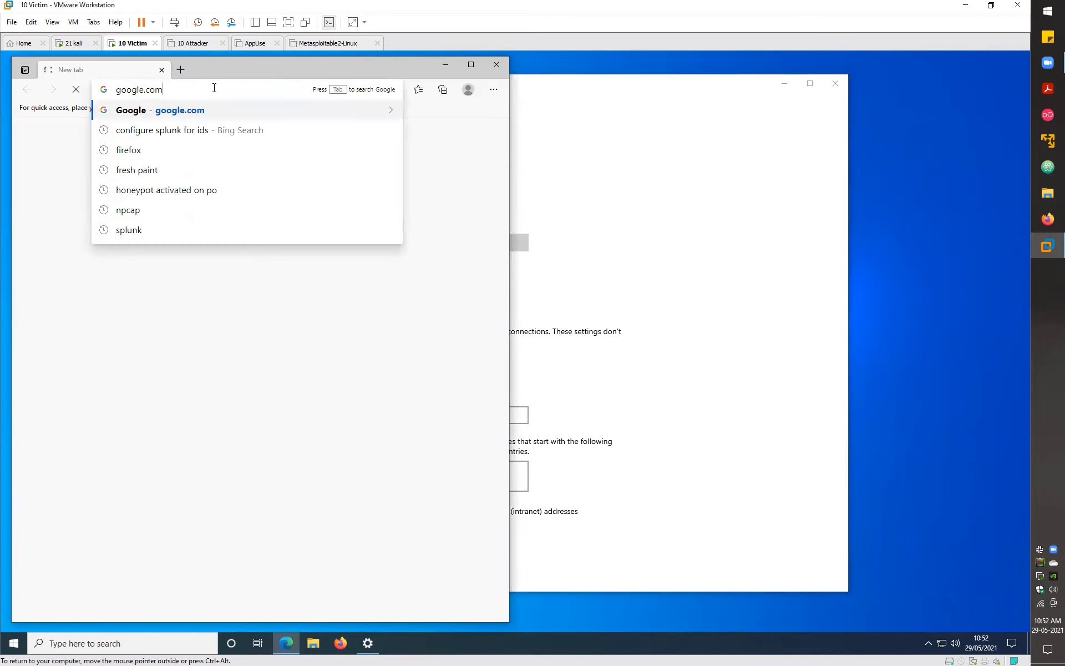
{"action": "key", "text": "Return"}
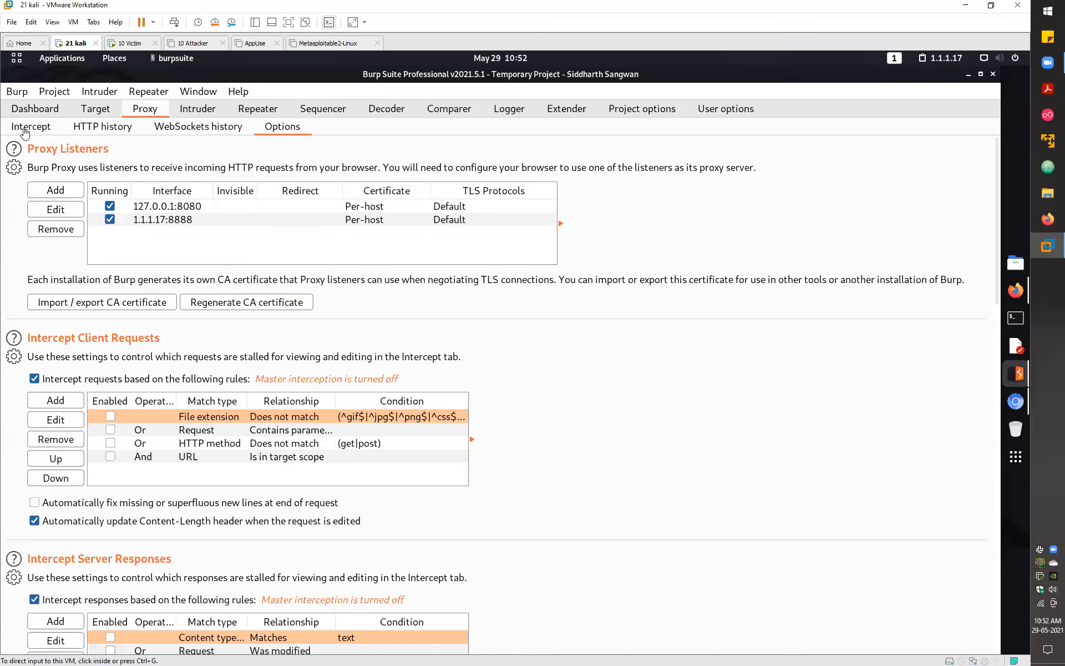
- Check Burp's Proxy Intercept tab, then return to the 10 Victim machine
{"action": "left_click", "coordinate": [25, 127]}
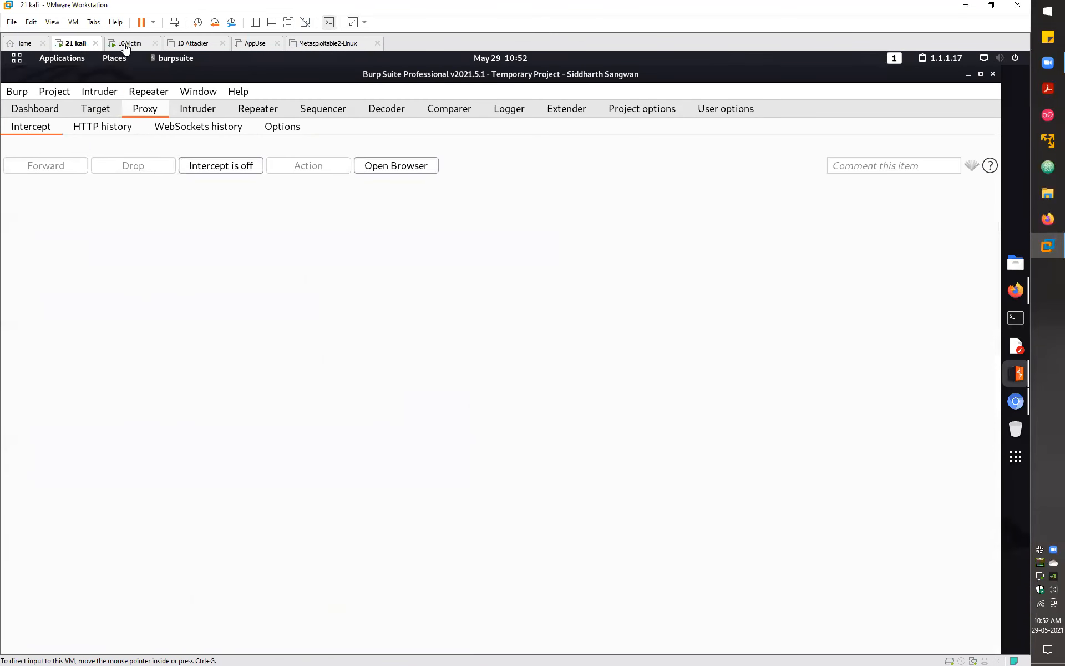
{"action": "left_click", "coordinate": [123, 44]}
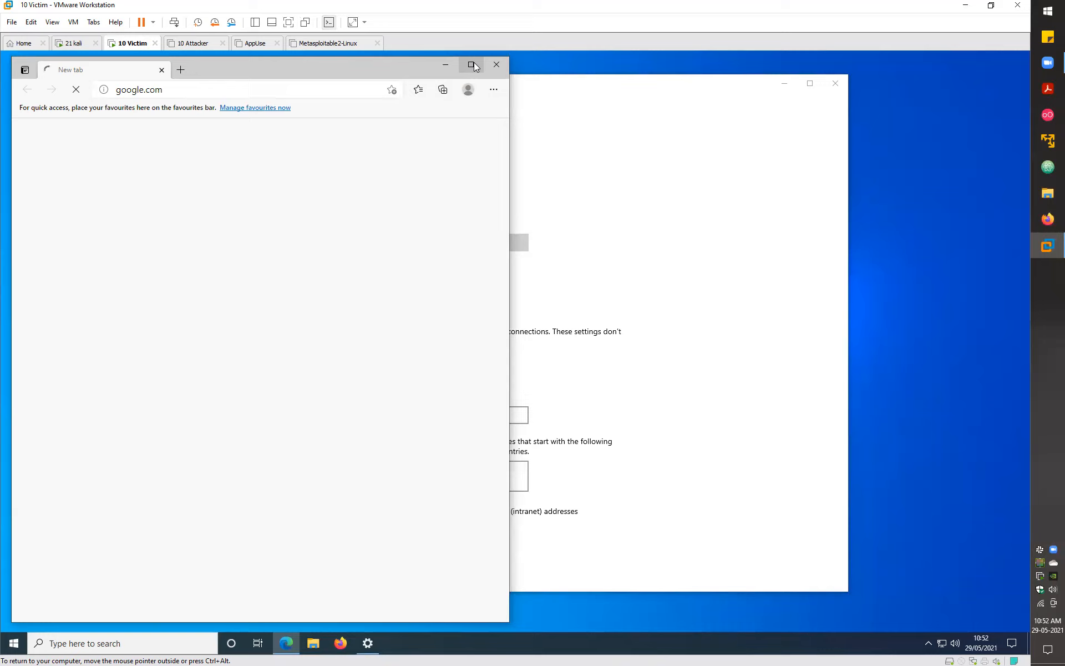
- Close Edge, start a new Firefox session, and open the youtube Top Sites tile
{"action": "left_click", "coordinate": [181, 68]}
{"action": "left_click", "coordinate": [162, 70]}
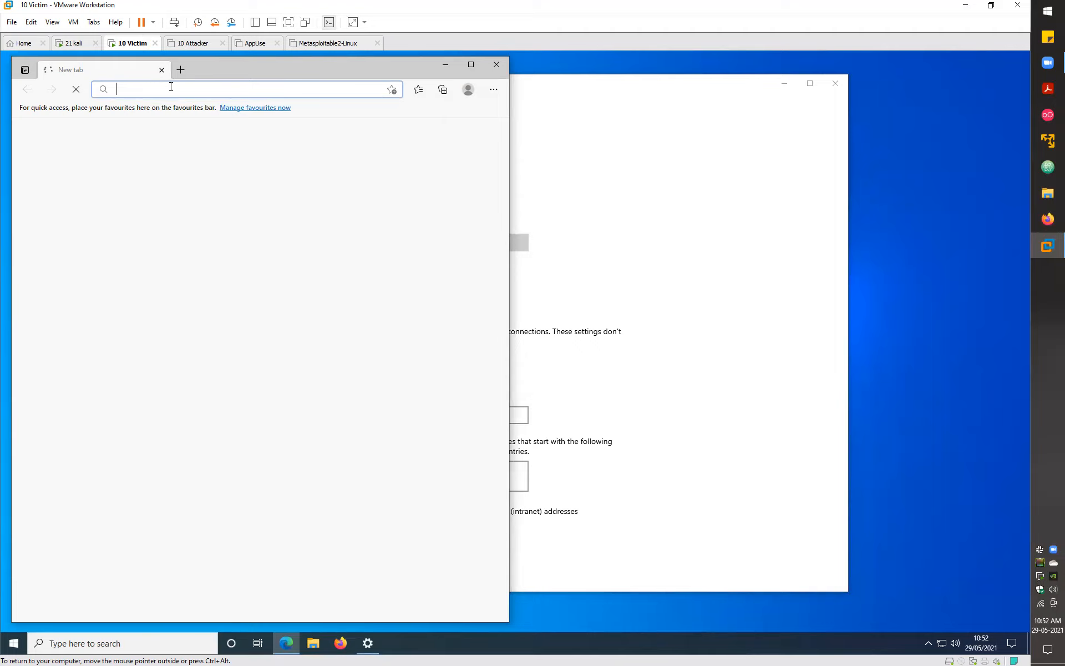
{"action": "left_click", "coordinate": [494, 65]}
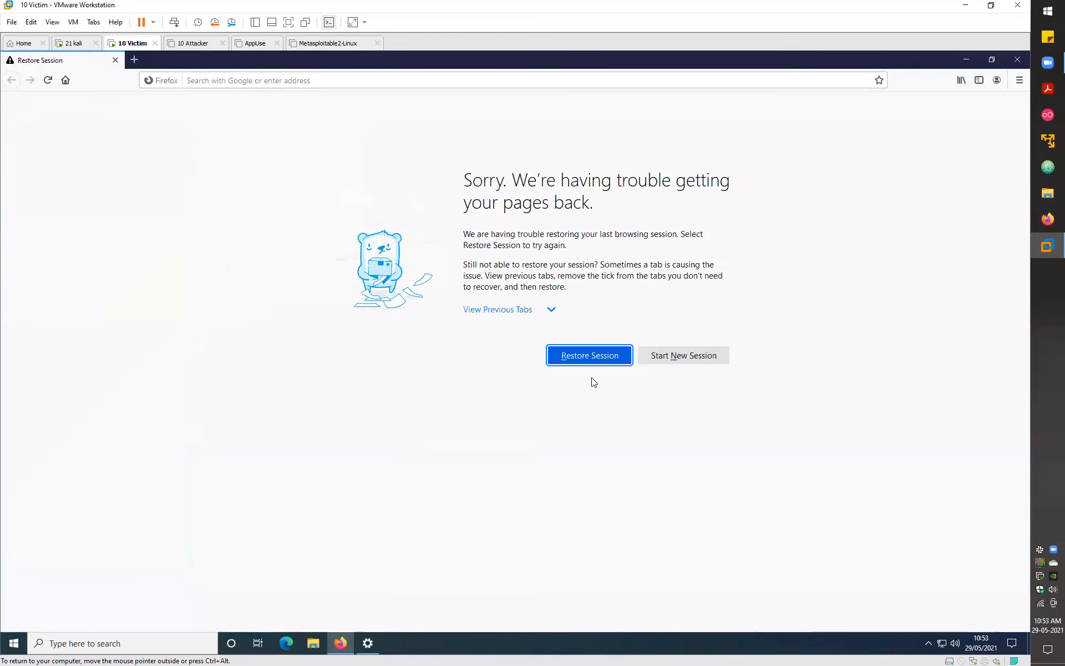
{"action": "left_click", "coordinate": [694, 360]}
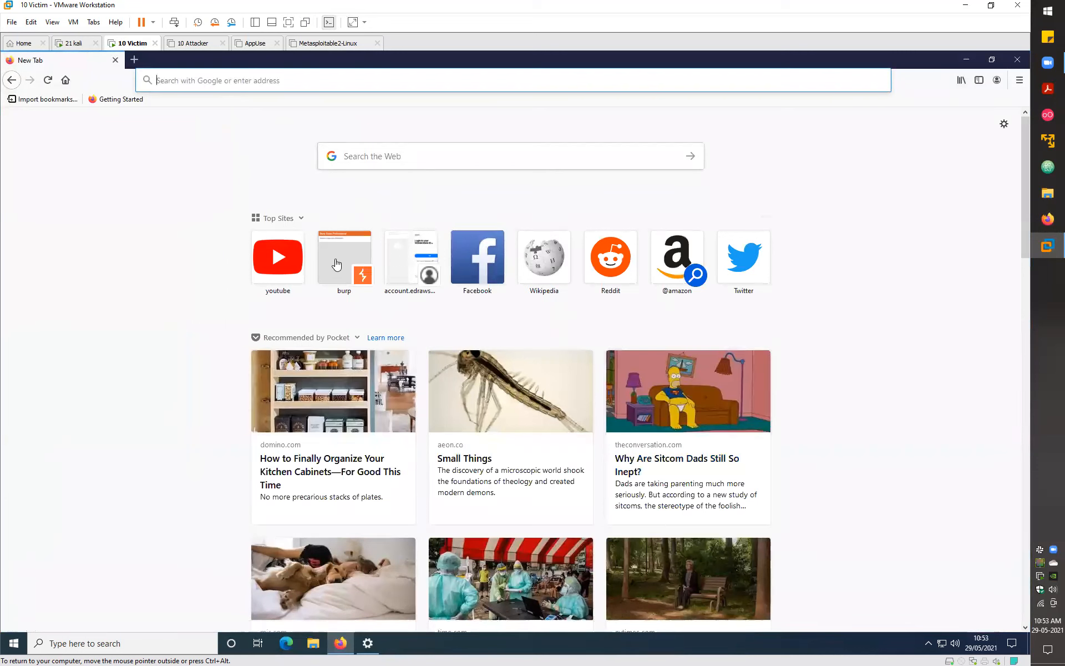
{"action": "left_click", "coordinate": [278, 258]}
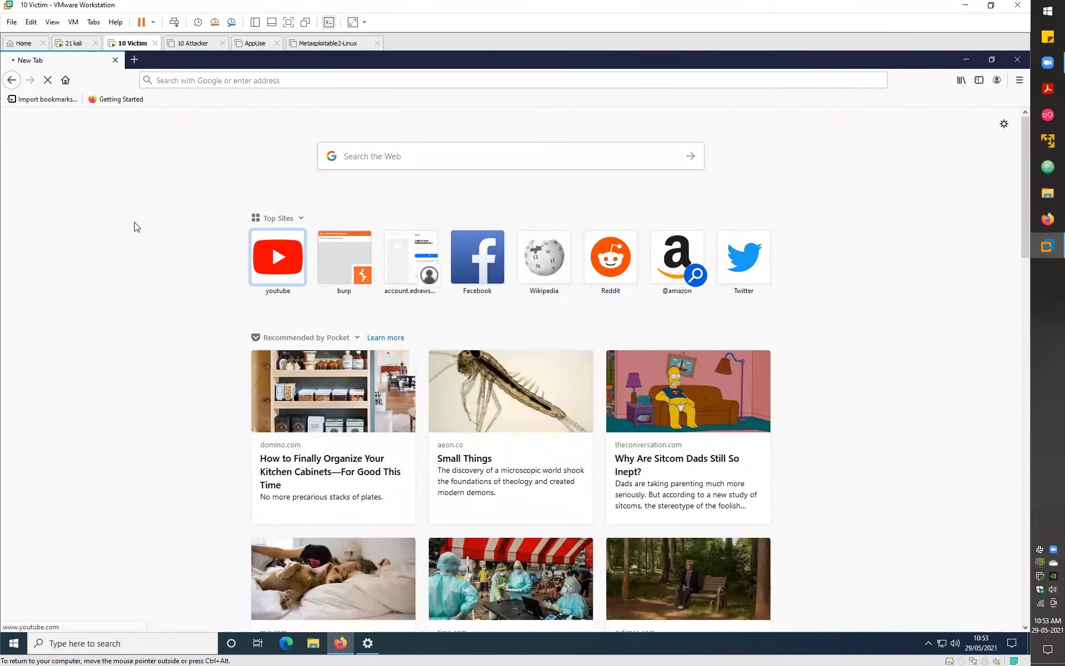
- Open Command Prompt and run ipconfig after correcting a misspelled attempt
{"action": "key", "text": "super"}
{"action": "type", "text": "cmd"}
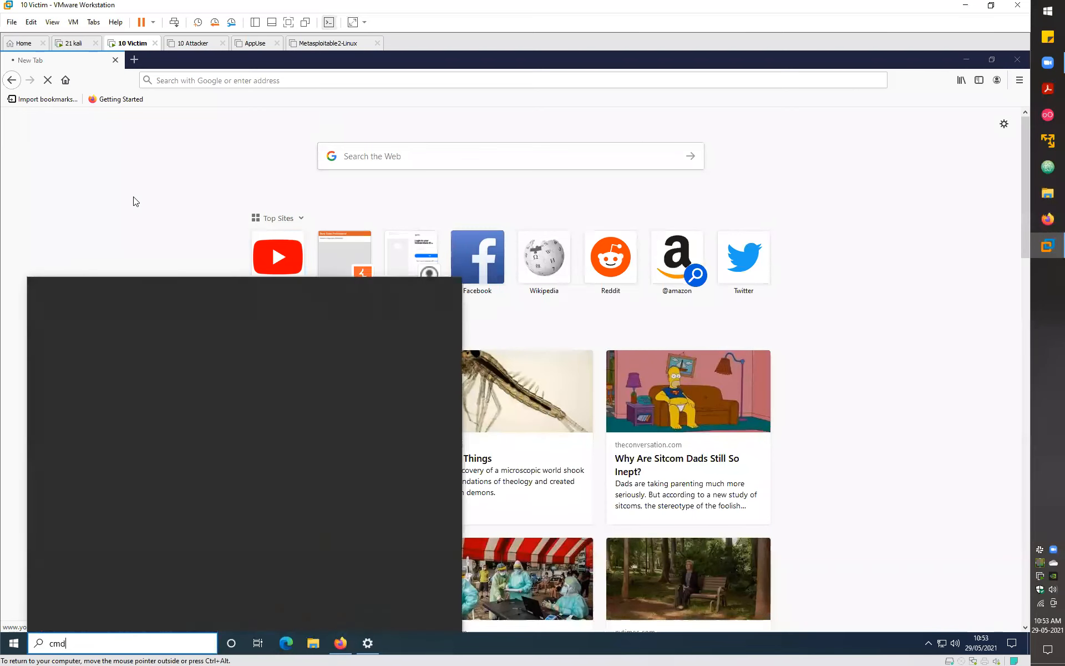
{"action": "key", "text": "Return"}
{"action": "type", "text": "ipcofngi"}
{"action": "key", "text": "Return"}
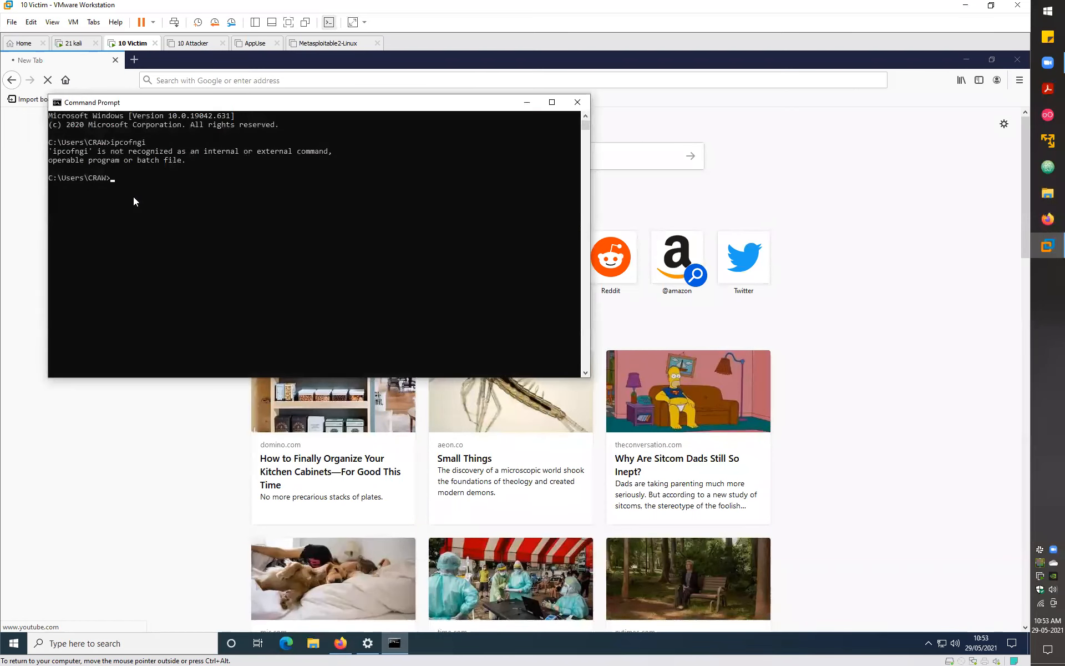
{"action": "type", "text": "ipconfig"}
{"action": "key", "text": "Return"}
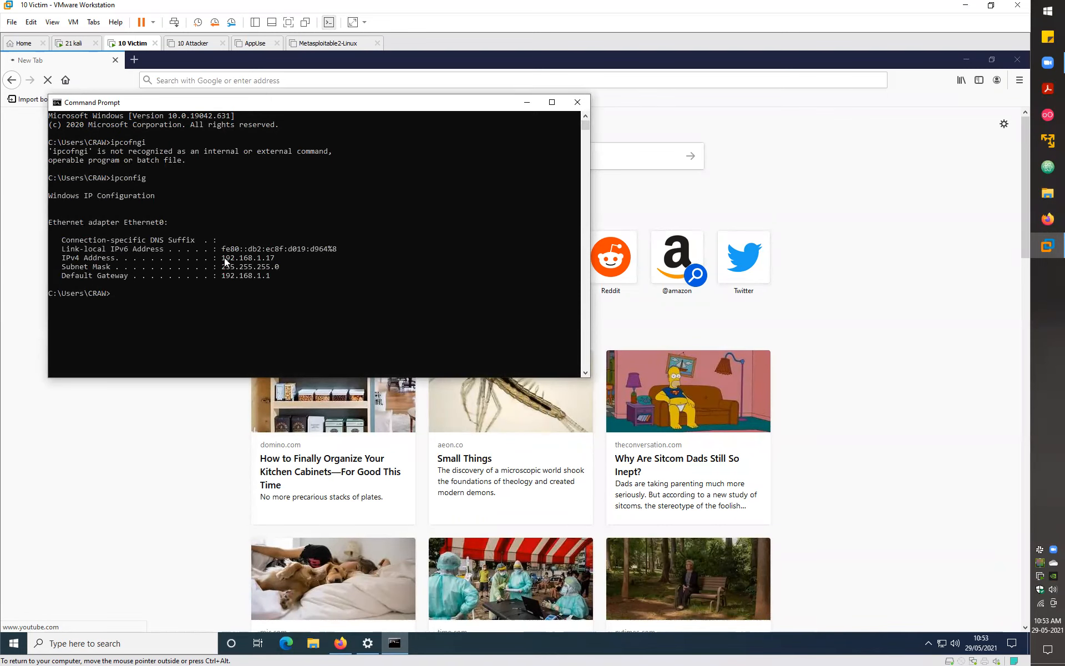
- Select the IPv4 address 192.168.1.17, then switch to Kali and back to the victim
{"action": "left_click_drag", "start_coordinate": [222, 257], "coordinate": [260, 260]}
{"action": "left_click", "coordinate": [263, 258]}
{"action": "left_click", "coordinate": [263, 258]}
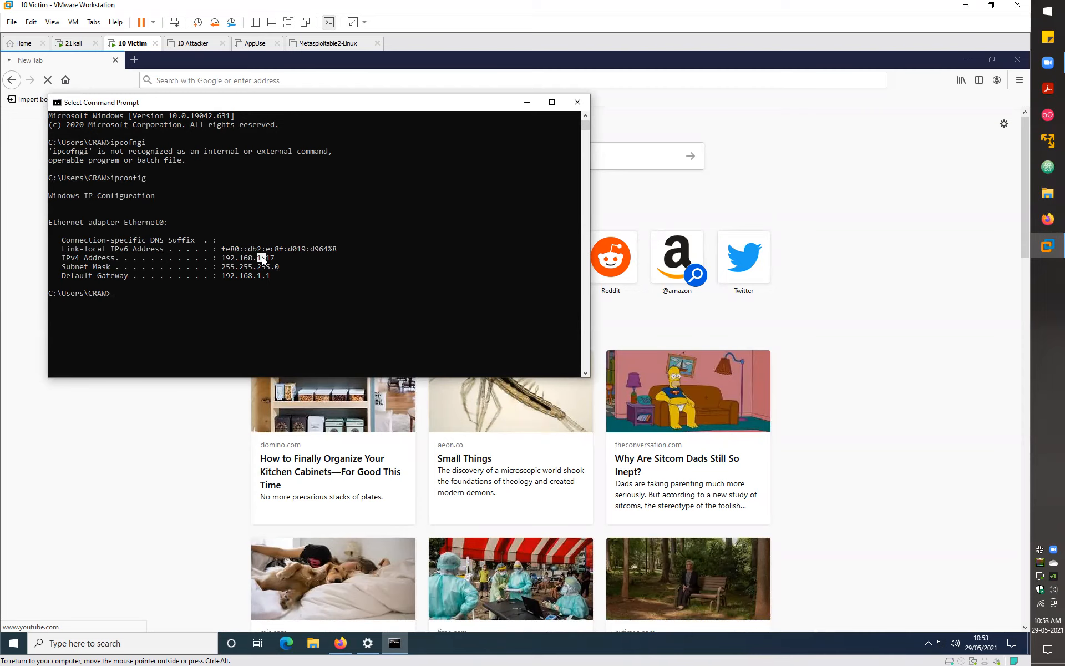
{"action": "left_click", "coordinate": [77, 45]}
{"action": "left_click", "coordinate": [130, 44]}
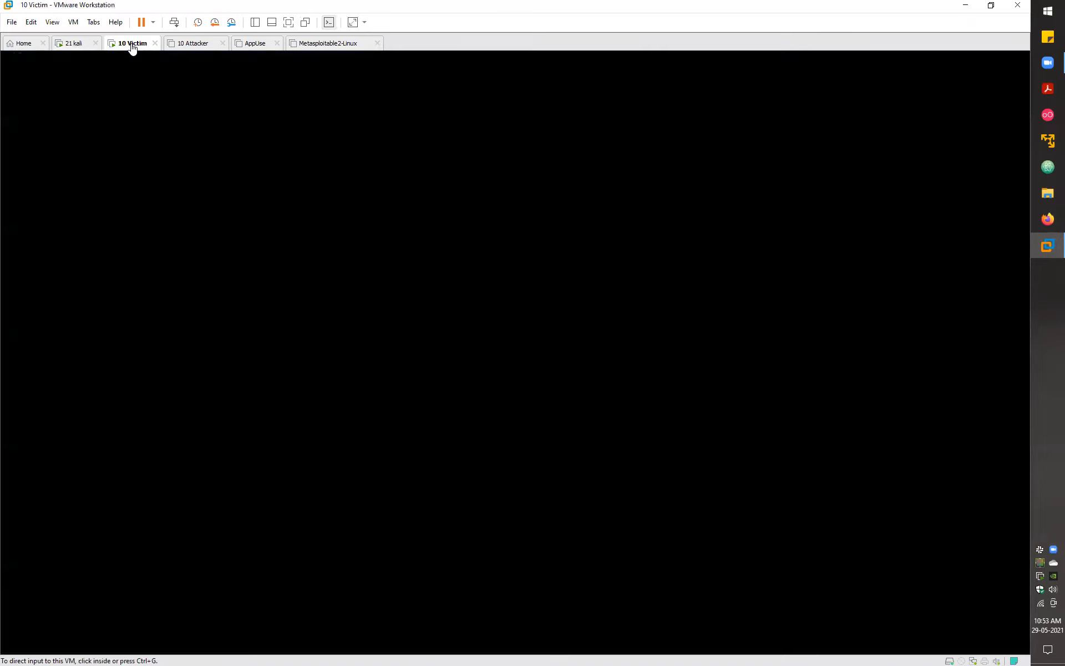
- Set the 10 Victim network adapter to NAT, then close Command Prompt
{"action": "right_click", "coordinate": [130, 46]}
{"action": "mouse_move", "coordinate": [183, 79]}
{"action": "mouse_move", "coordinate": [299, 91]}
{"action": "left_click", "coordinate": [390, 102]}
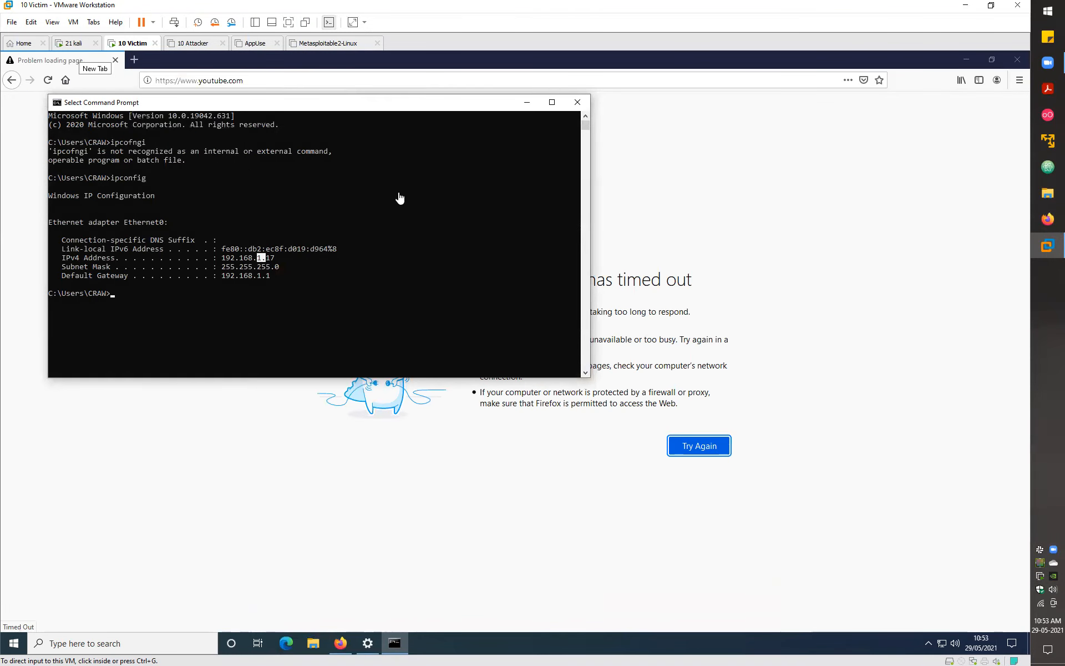
{"action": "left_click", "coordinate": [519, 249]}
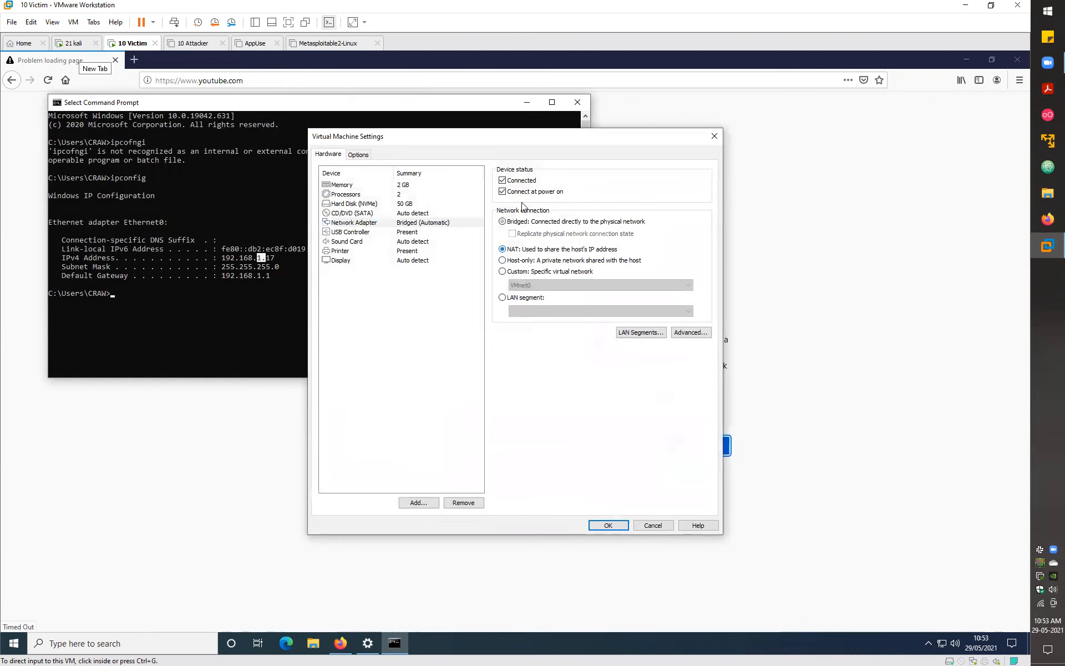
{"action": "left_click", "coordinate": [614, 524]}
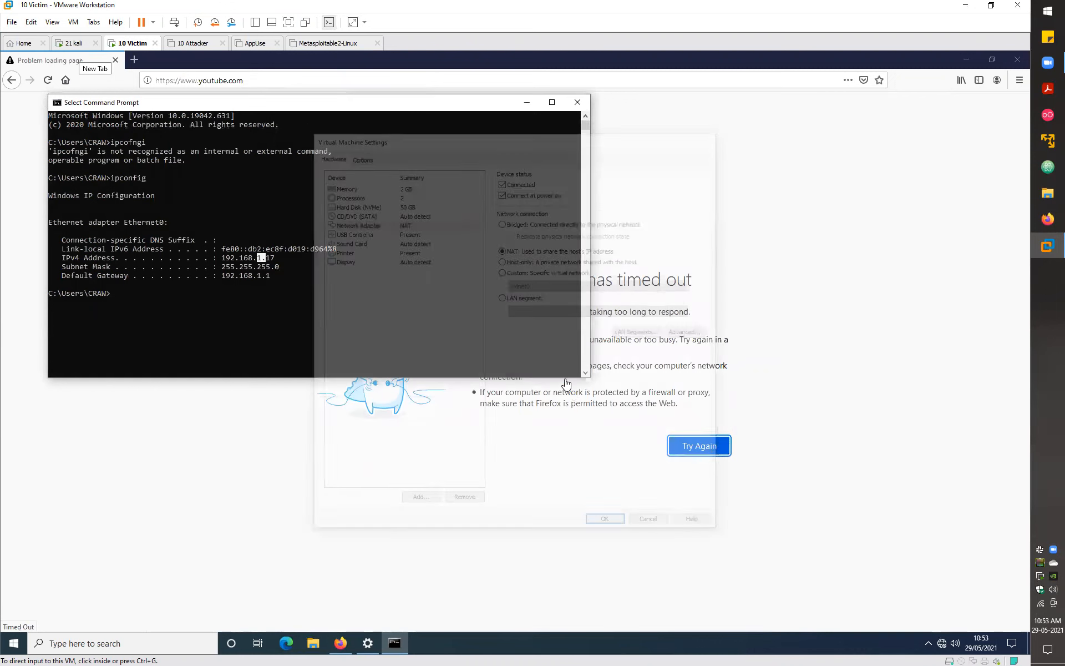
{"action": "left_click", "coordinate": [577, 102]}
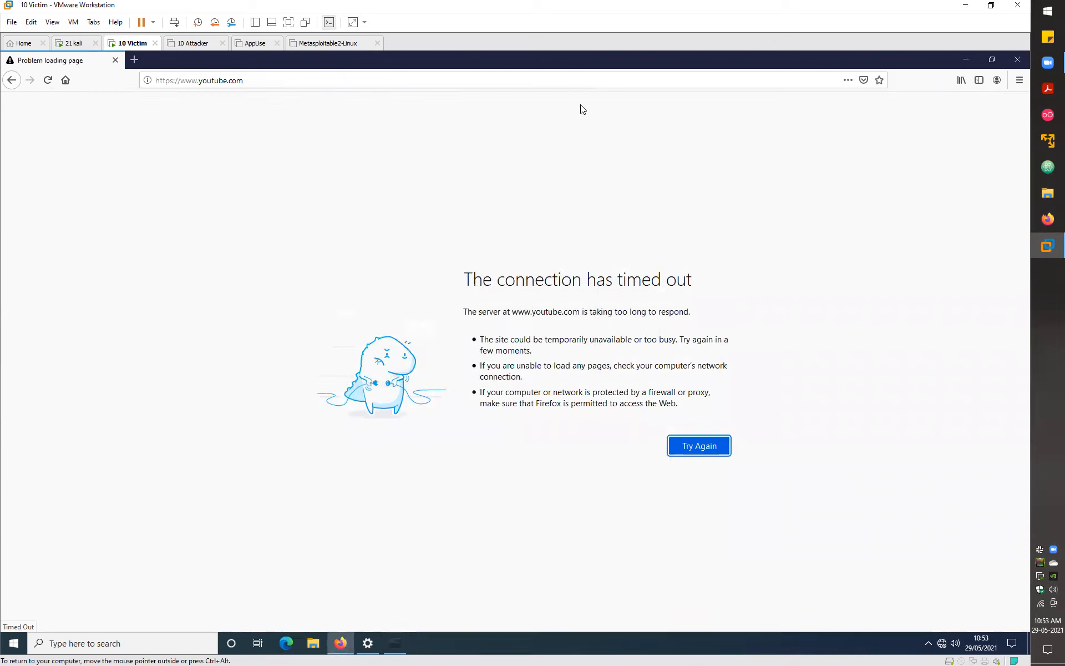
- Reopen Edge, load google.com, and expand the Advanced details of the privacy error
{"action": "left_click", "coordinate": [286, 641]}
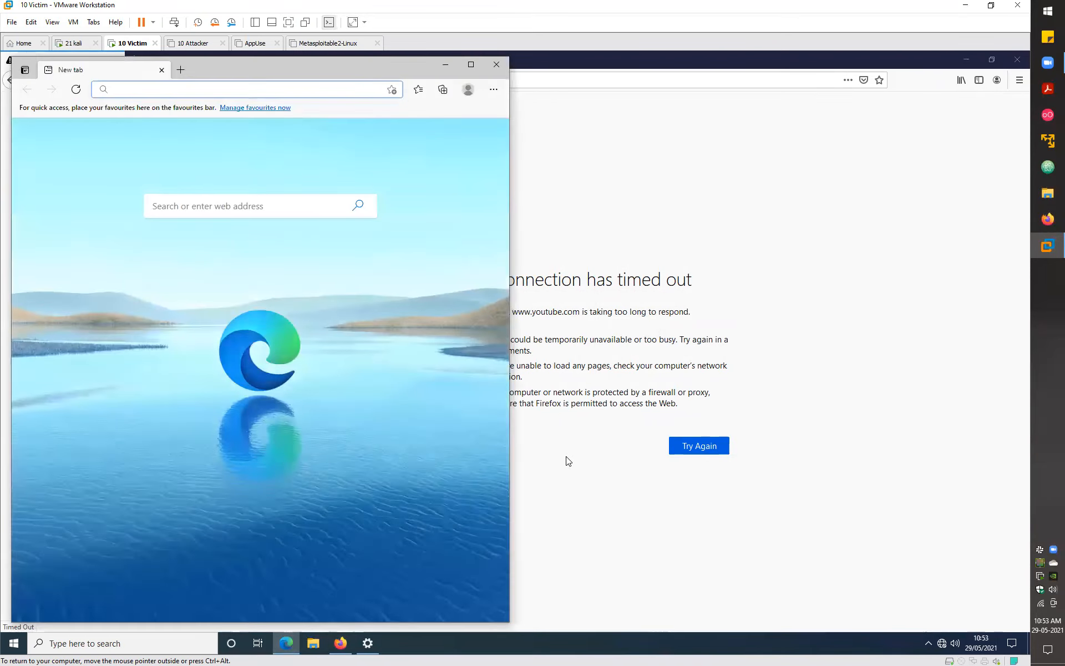
{"action": "left_click", "coordinate": [941, 643]}
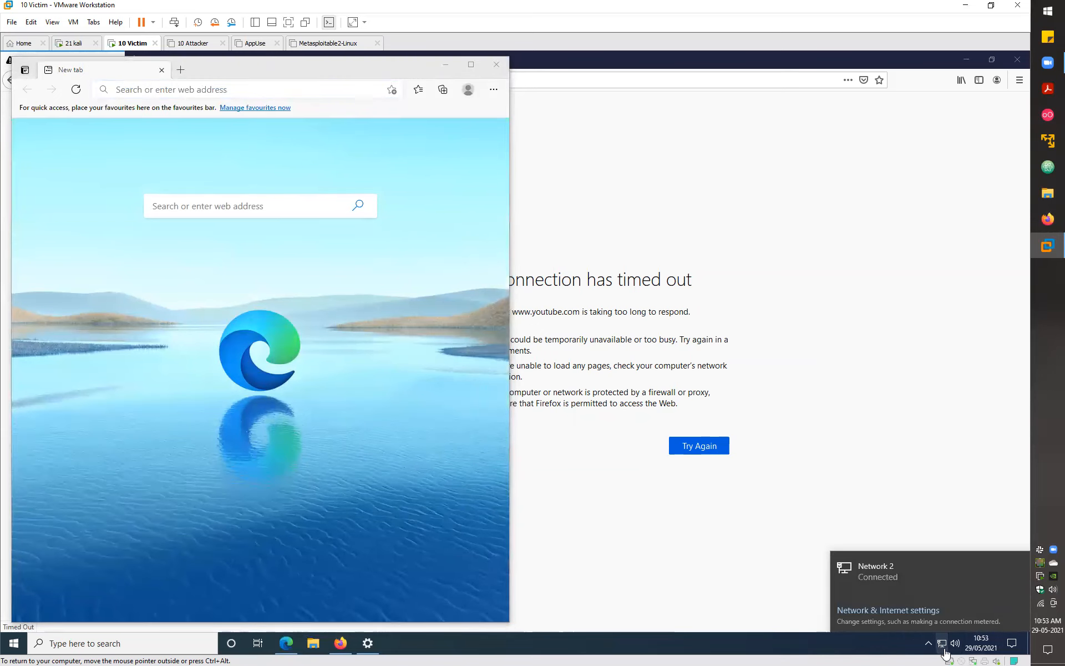
{"action": "left_click", "coordinate": [304, 261]}
{"action": "left_click", "coordinate": [251, 88]}
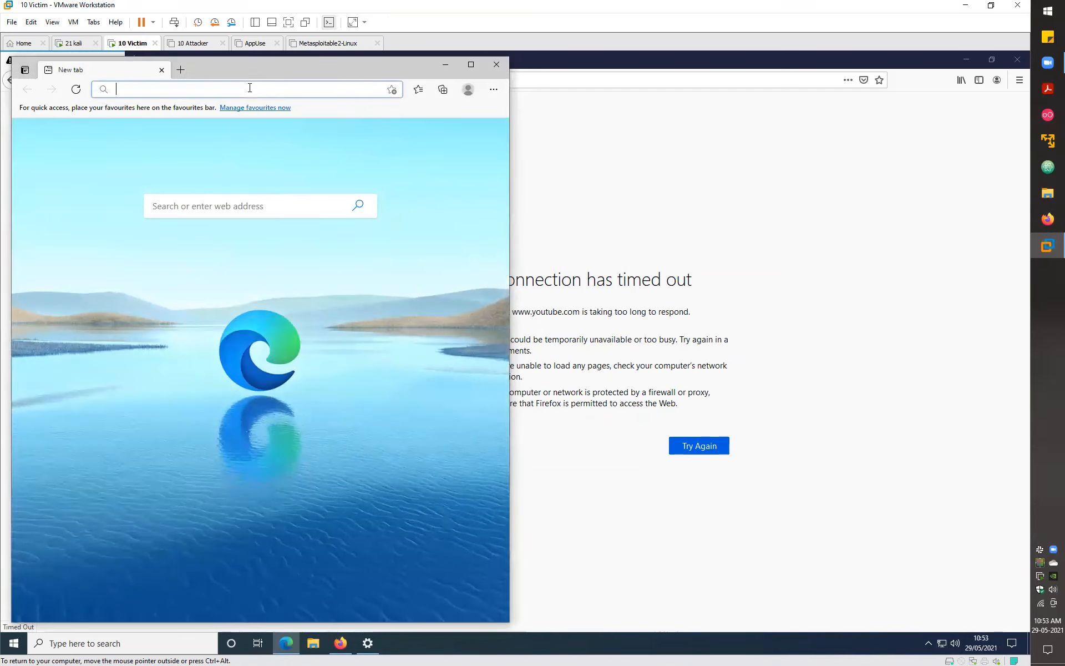
{"action": "type", "text": "google.com"}
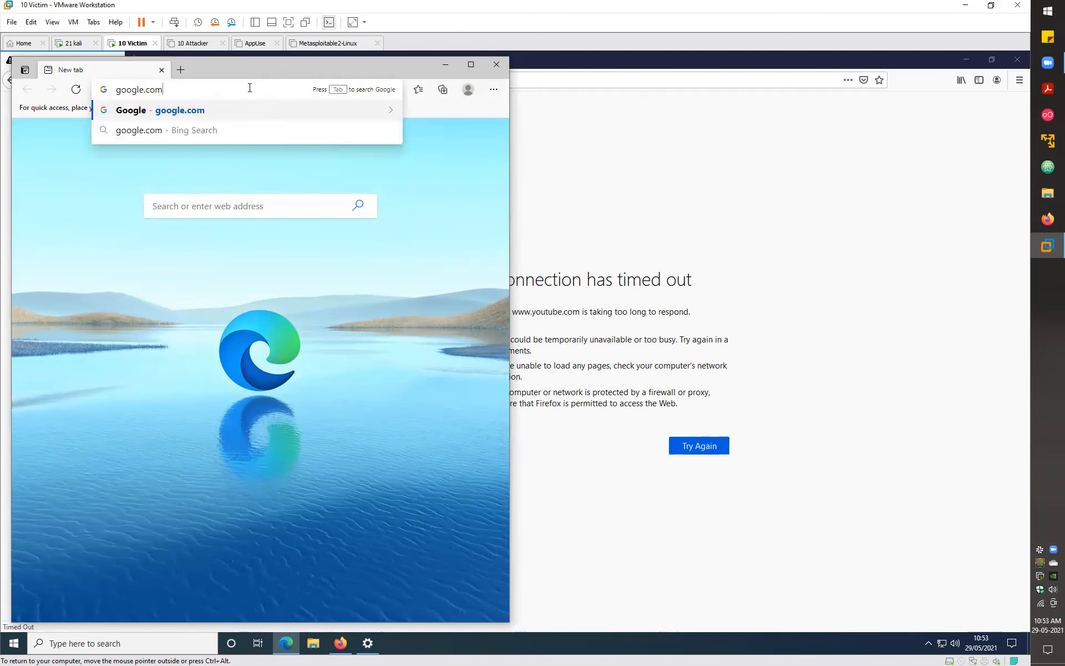
{"action": "key", "text": "Return"}
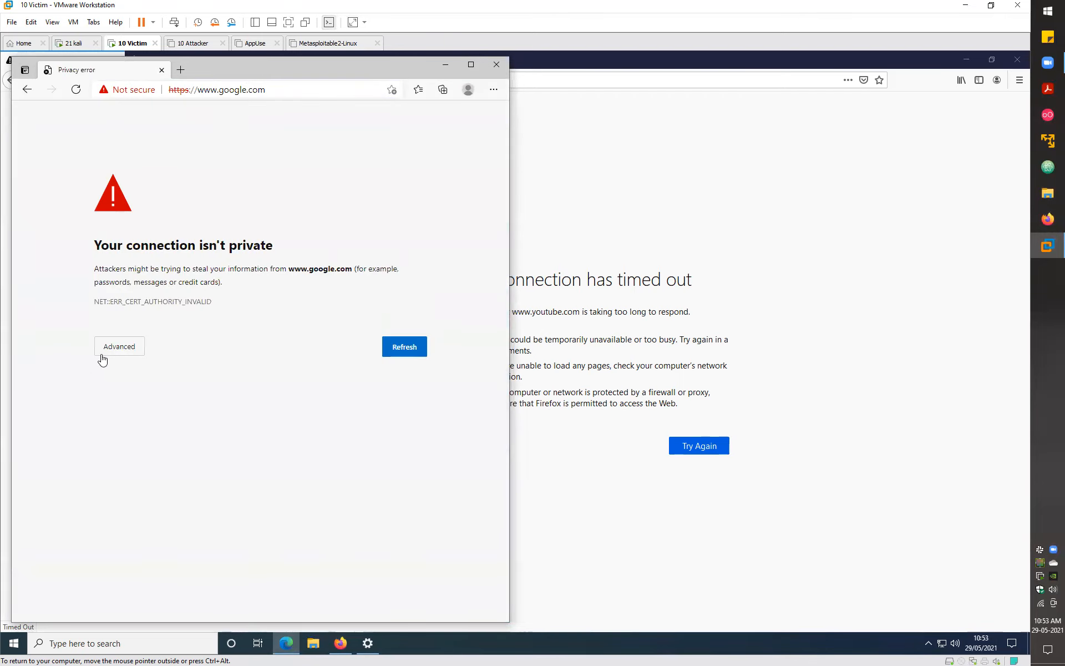
{"action": "left_click", "coordinate": [114, 352]}
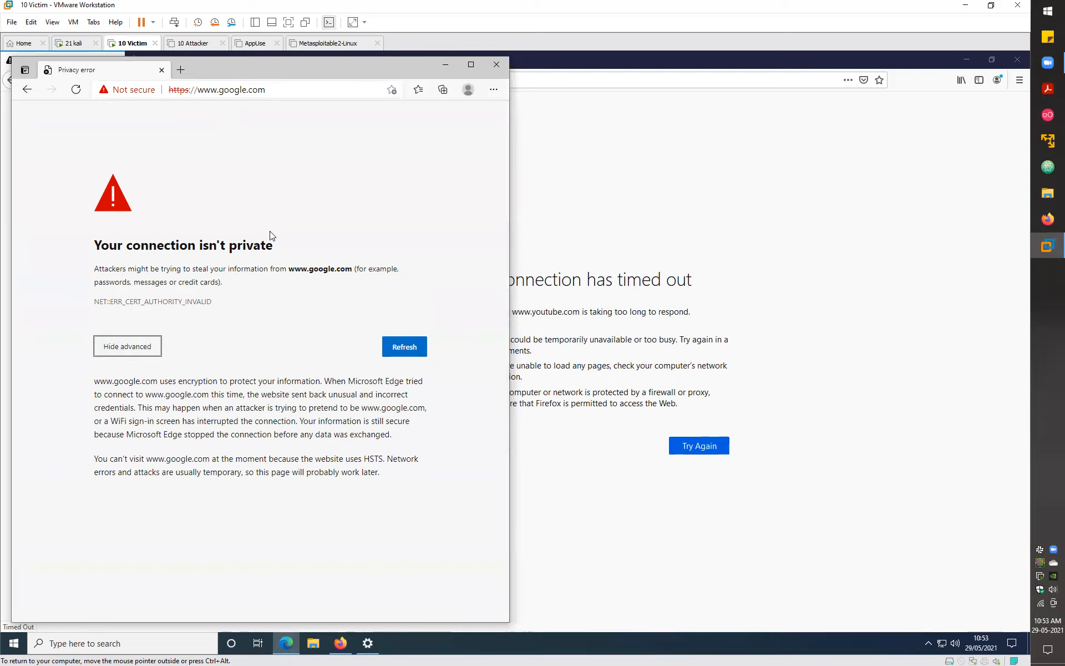
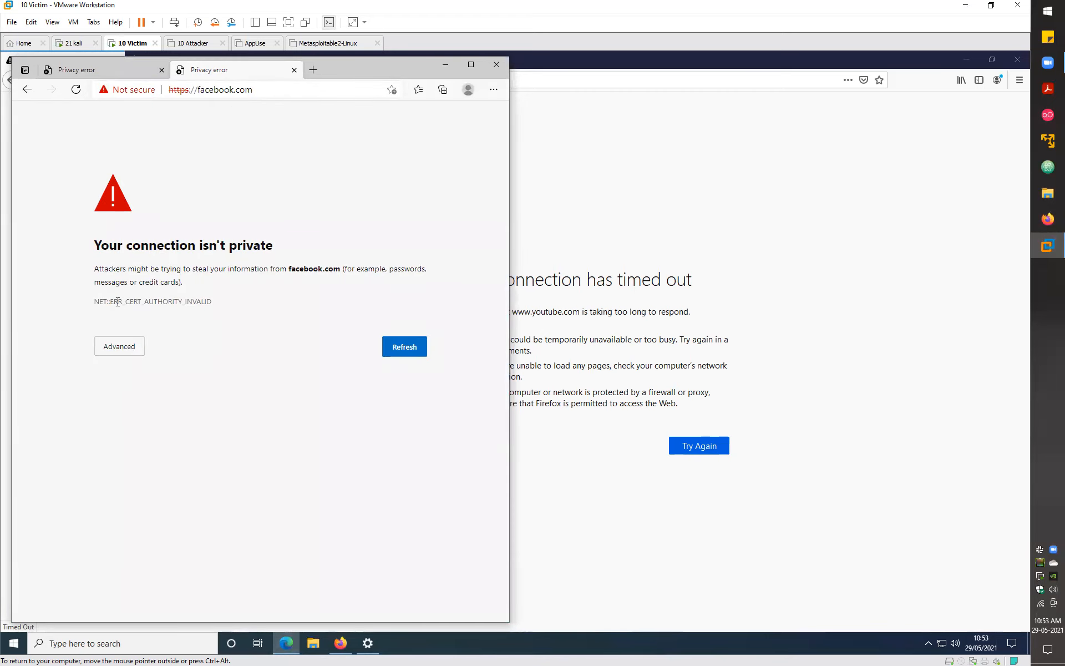
- Highlight the NET::ERR_CERT_AUTHORITY_INVALID code, deselect it, and open a new blank tab
{"action": "left_click_drag", "start_coordinate": [107, 302], "coordinate": [214, 302]}
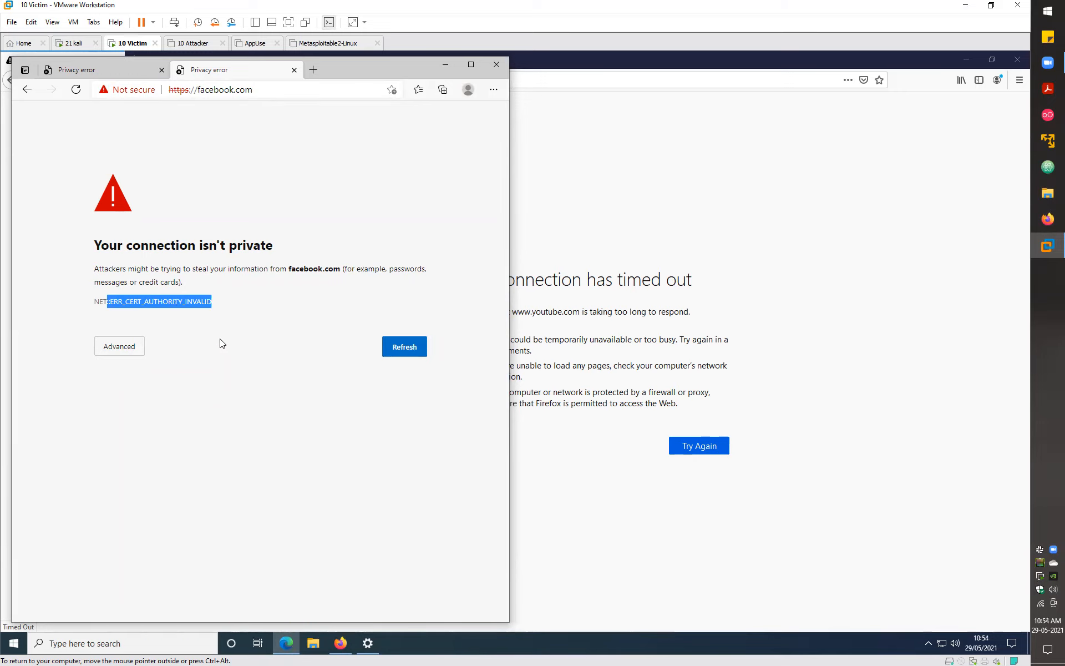
{"action": "left_click", "coordinate": [220, 317]}
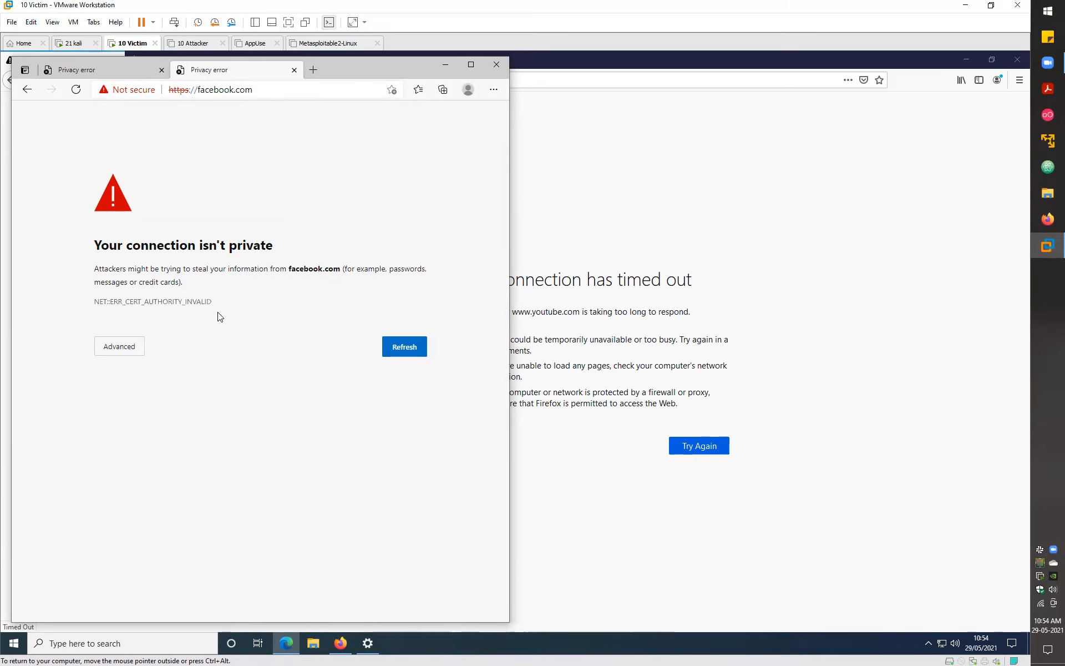
{"action": "left_click", "coordinate": [314, 66]}
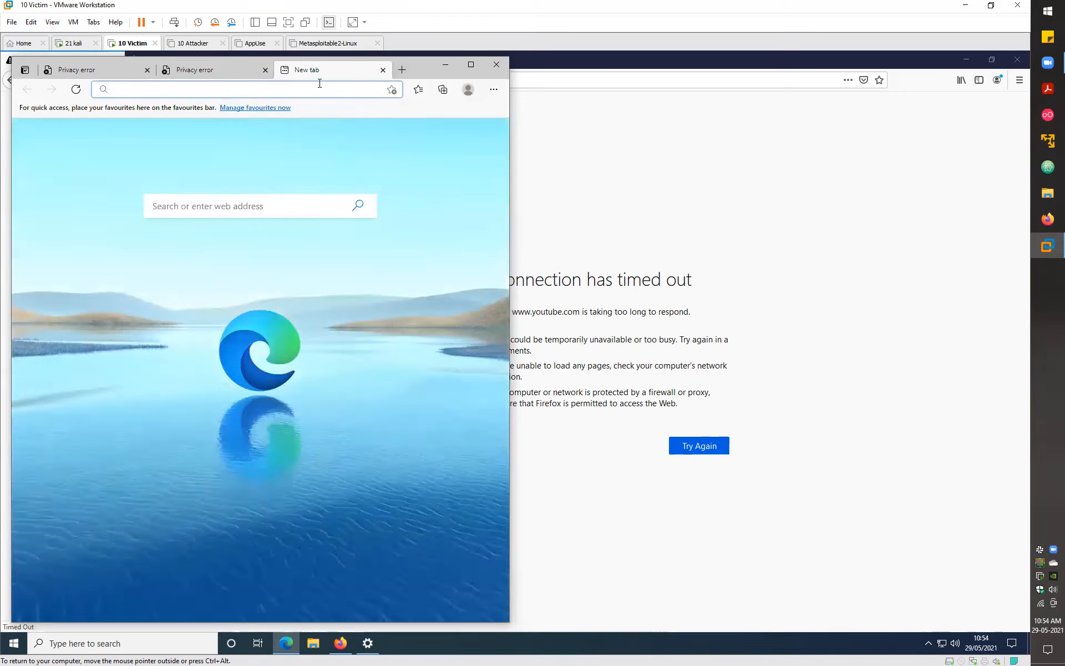
{"action": "type", "text": "htt"}
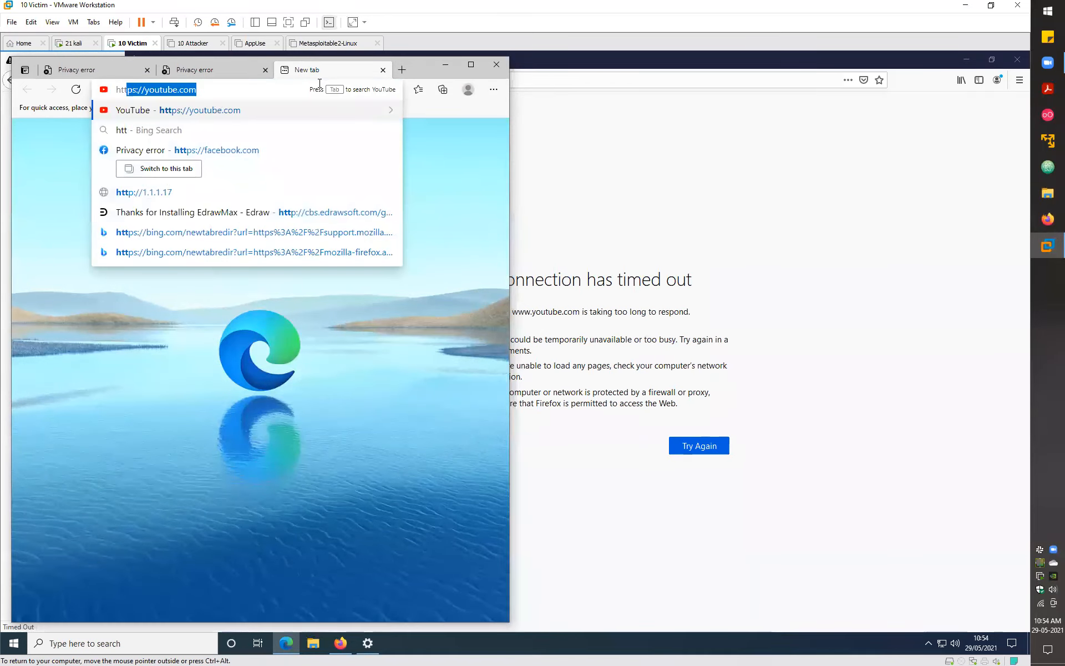
{"action": "type", "text": "p://burp"}
{"action": "key", "text": "Return"}
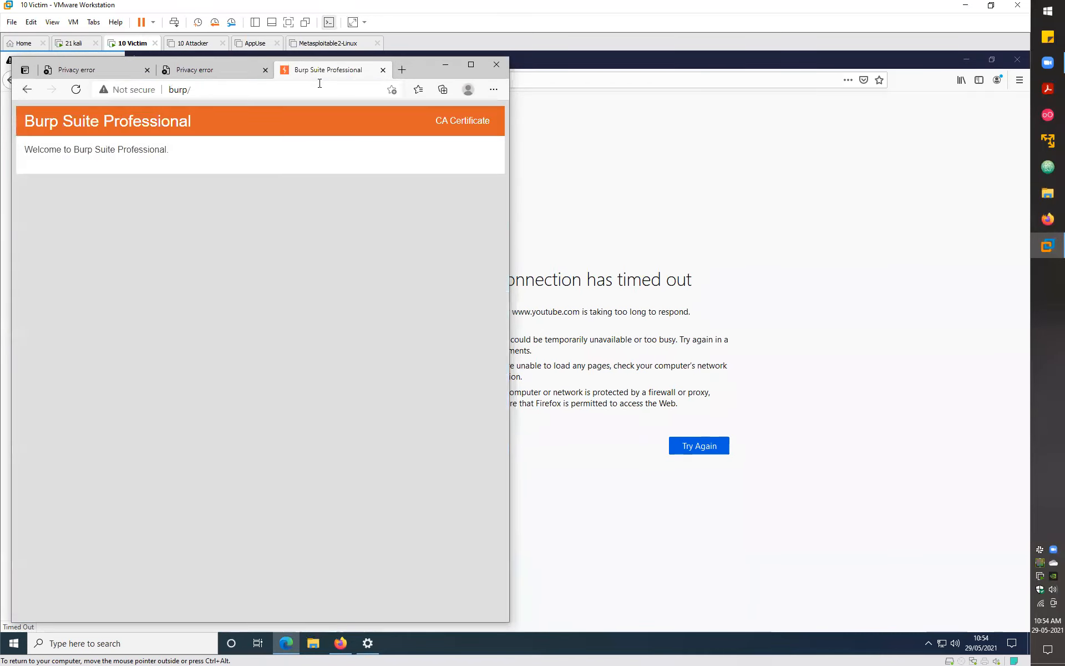
{"action": "left_click", "coordinate": [469, 124]}
{"action": "mouse_move", "coordinate": [269, 140]}
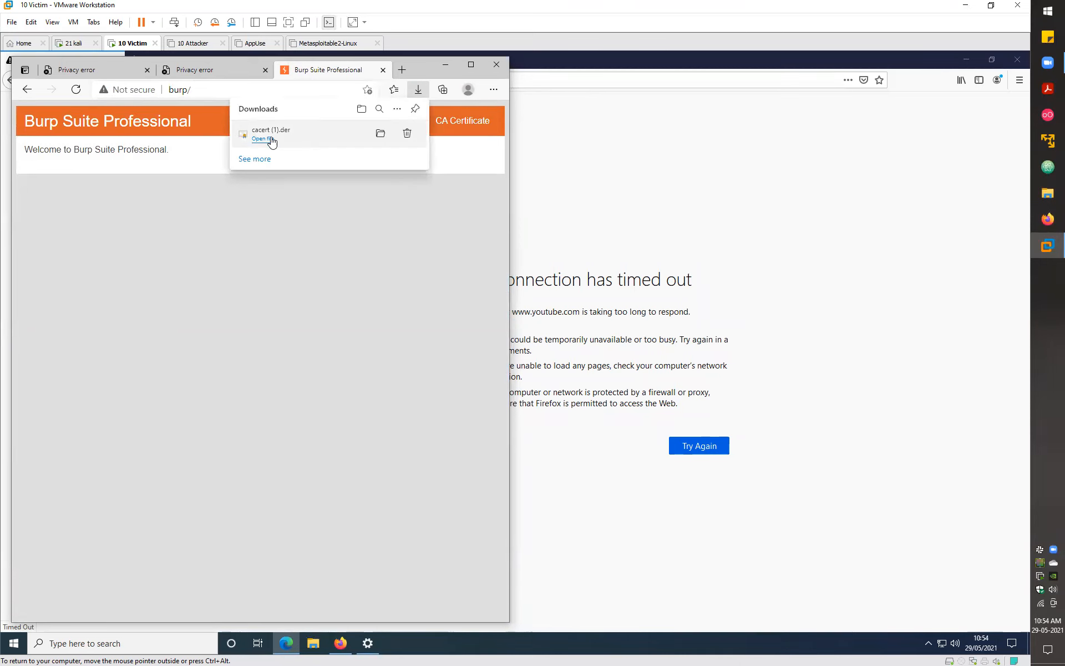
{"action": "left_click", "coordinate": [380, 134]}
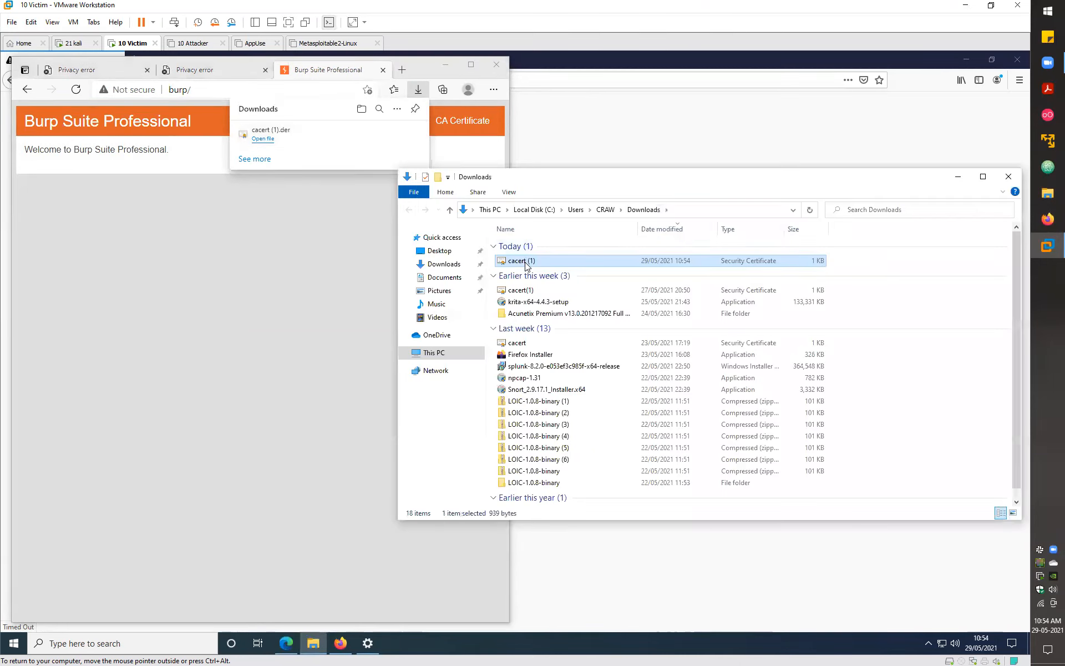
- Open cacert (1), install the PortSwigger CA for Local Machine, and approve the UAC prompt
{"action": "double_click", "coordinate": [526, 262]}
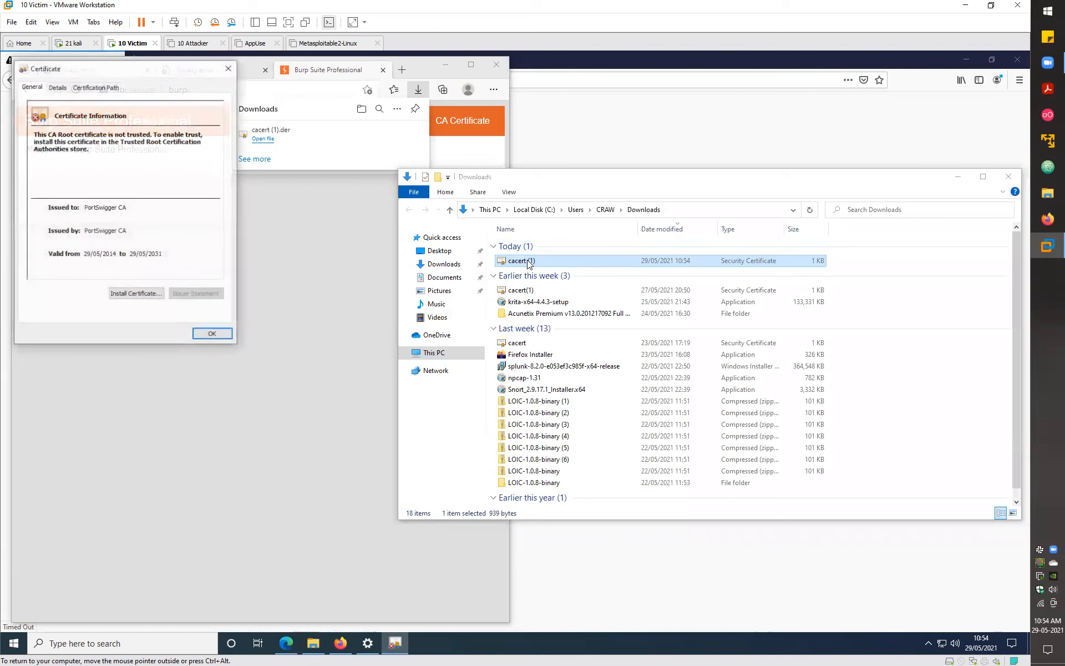
{"action": "left_click", "coordinate": [136, 296]}
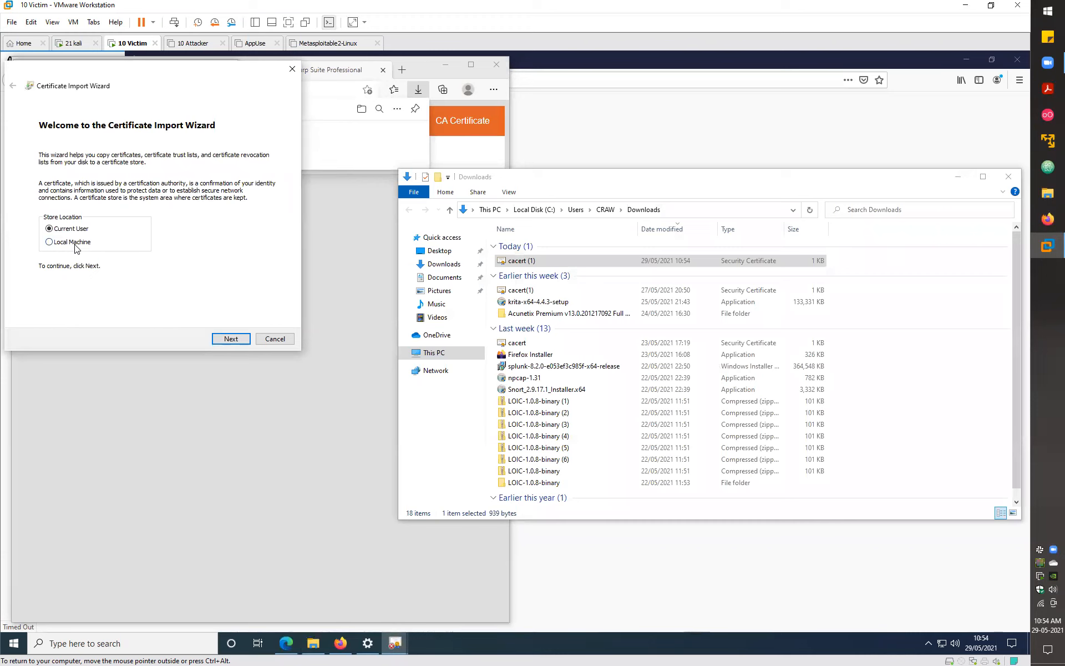
{"action": "left_click", "coordinate": [74, 243]}
{"action": "left_click", "coordinate": [230, 339]}
{"action": "left_click", "coordinate": [116, 279]}
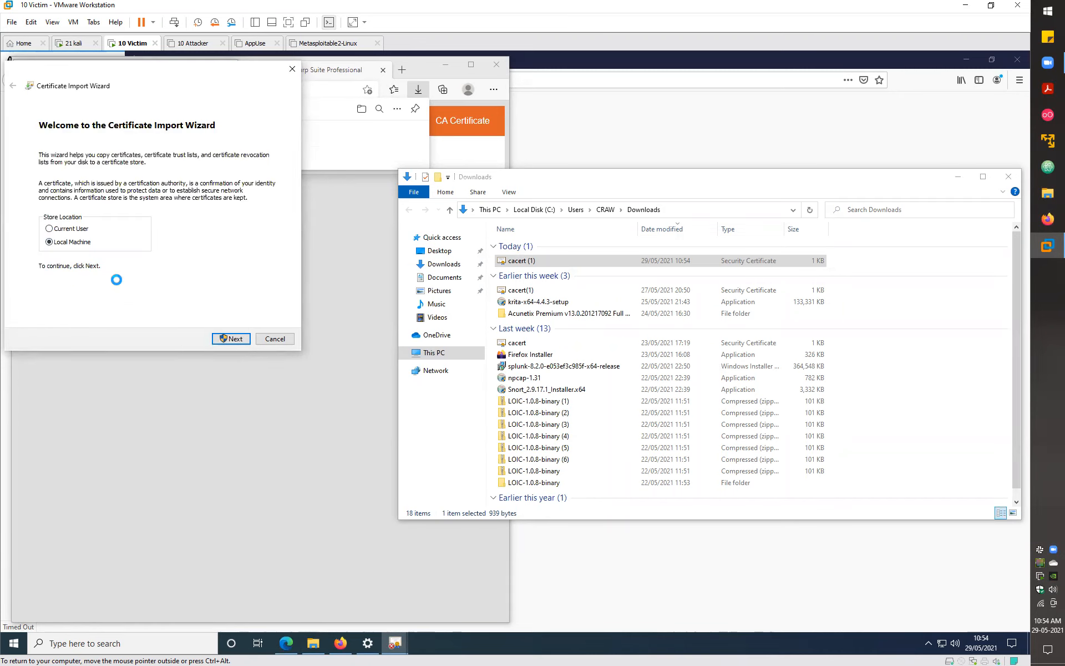
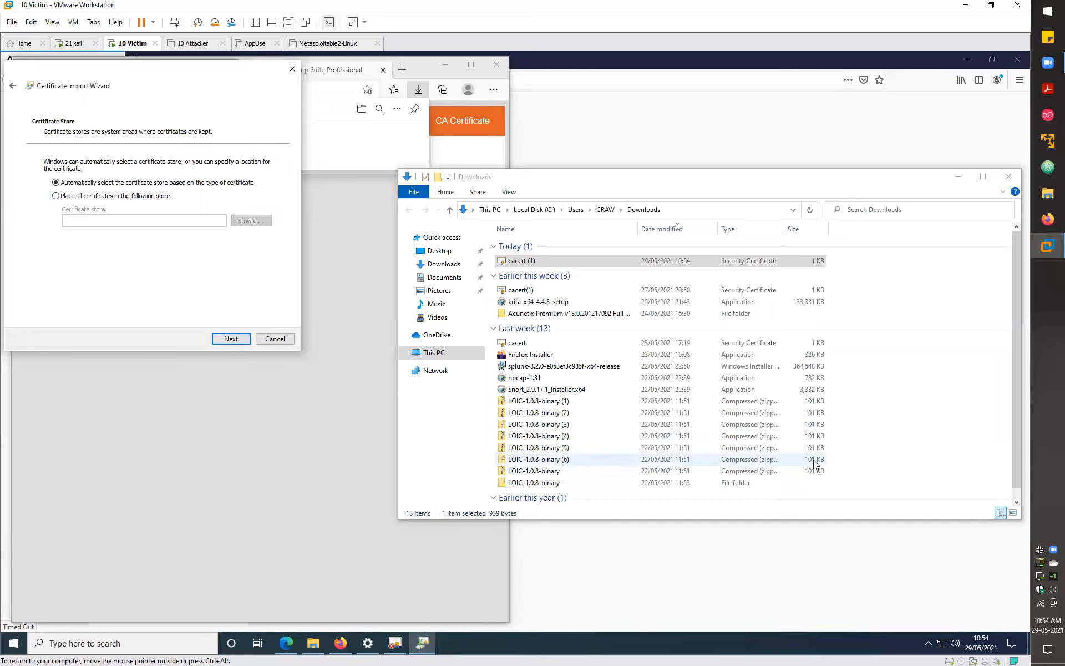
- Switch the Certificate Store step to 'Place all certificates in the following store'
{"action": "left_click", "coordinate": [104, 197]}
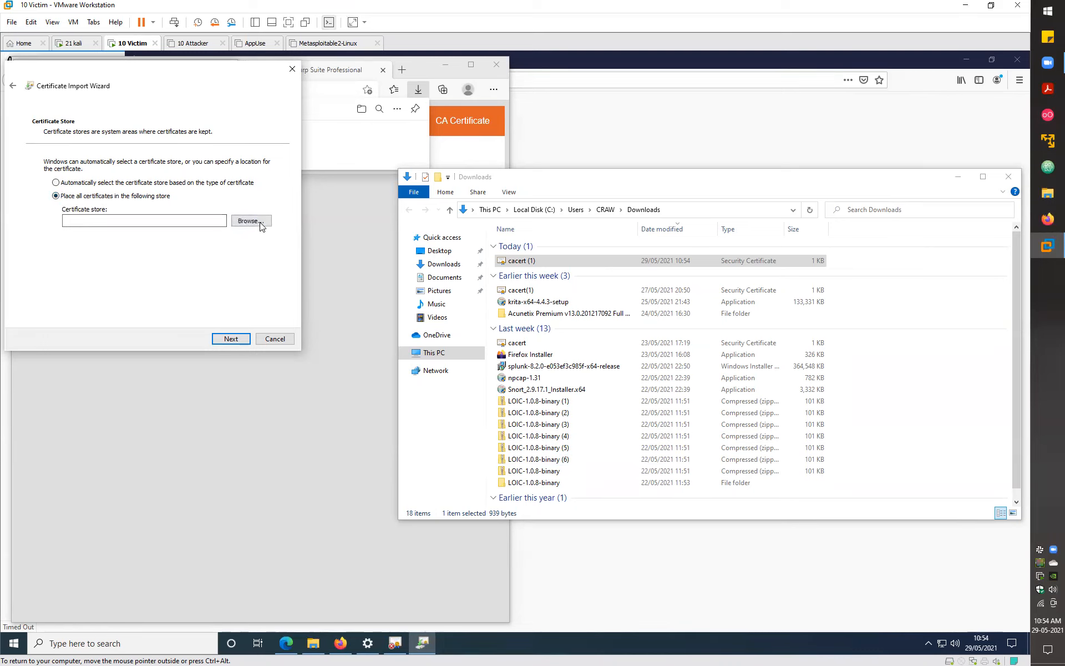
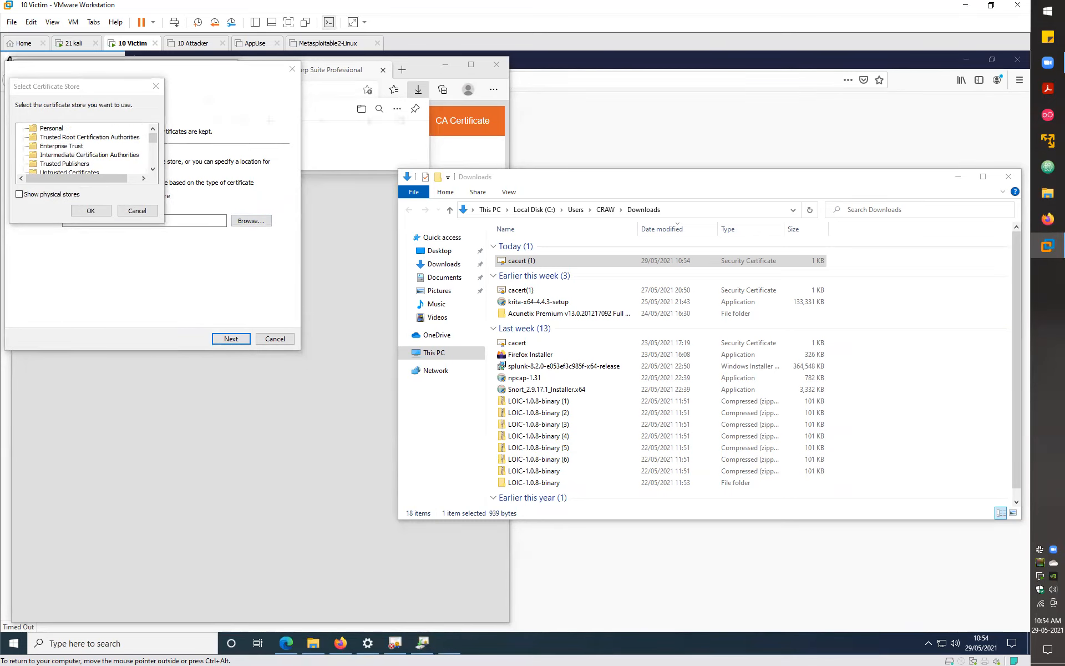
- With the Magnifier zoomed in, pick Trusted Root Certification Authorities as the certificate store and continue
{"action": "key", "text": "super+plus"}
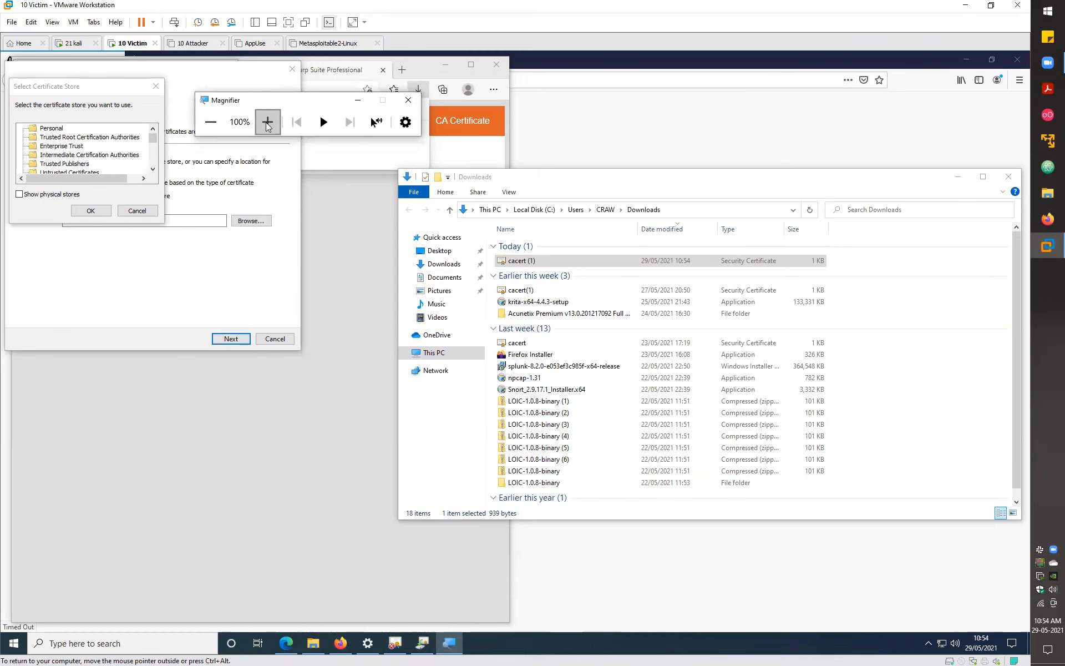
{"action": "left_click", "coordinate": [267, 123]}
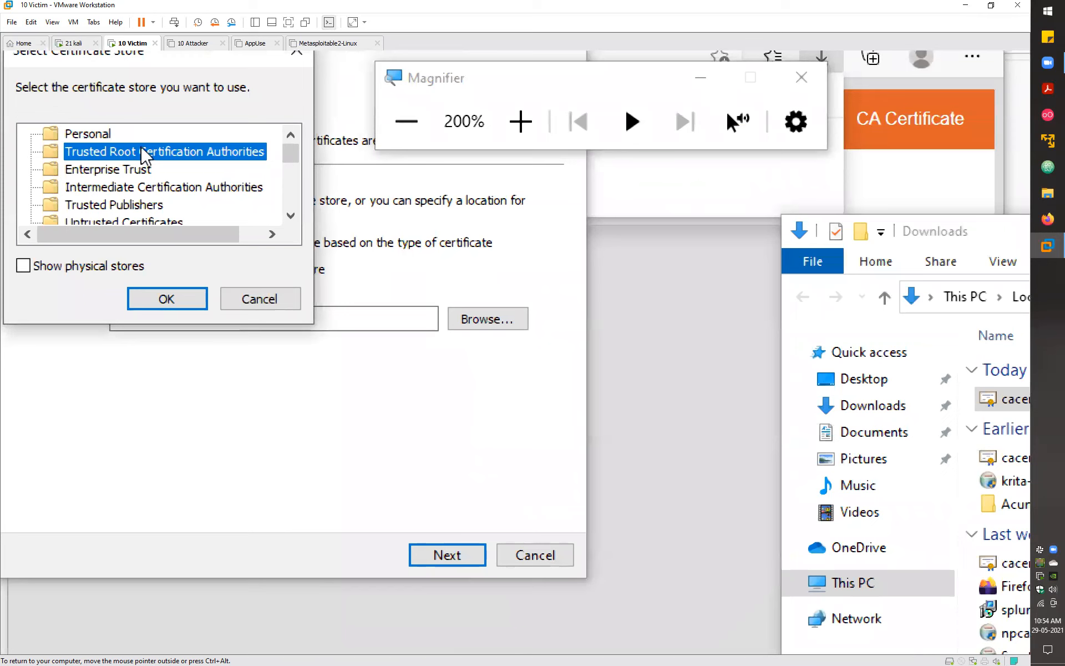
{"action": "left_click", "coordinate": [166, 299]}
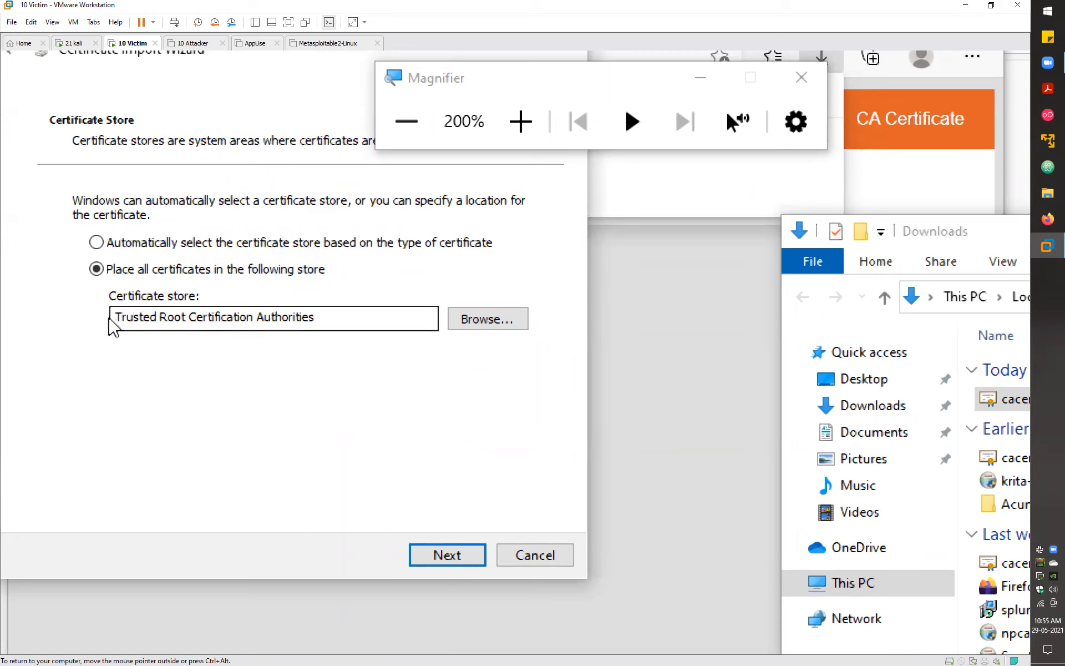
{"action": "left_click", "coordinate": [460, 557]}
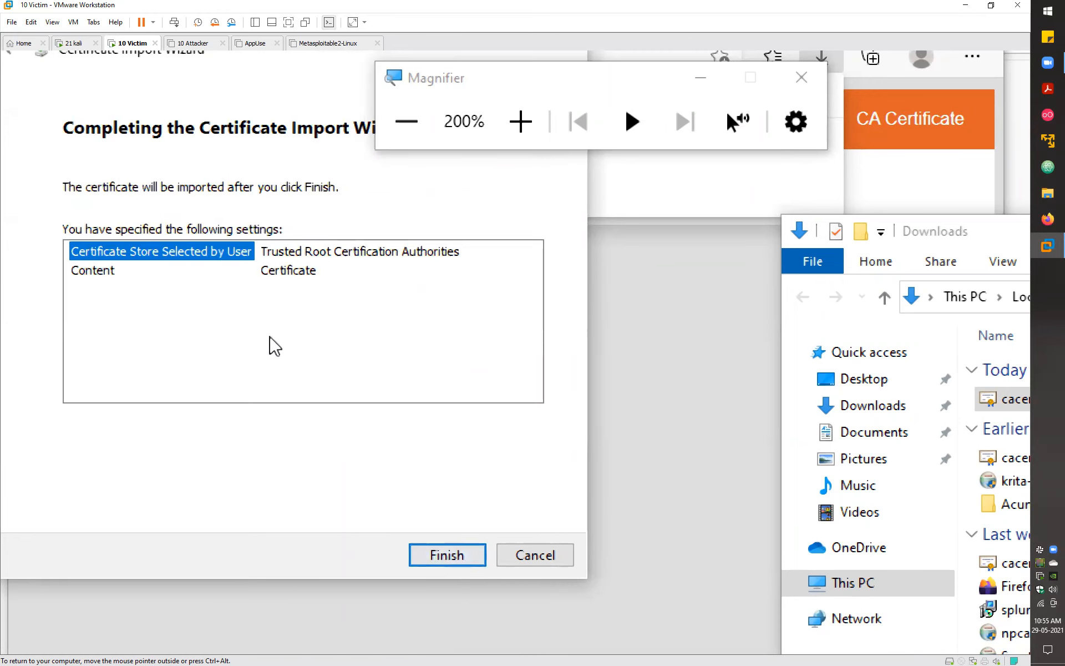
- Finish the PortSwigger CA import, dismiss the success message, reset Magnifier to 100%, and close leftover windows
{"action": "left_click", "coordinate": [451, 560]}
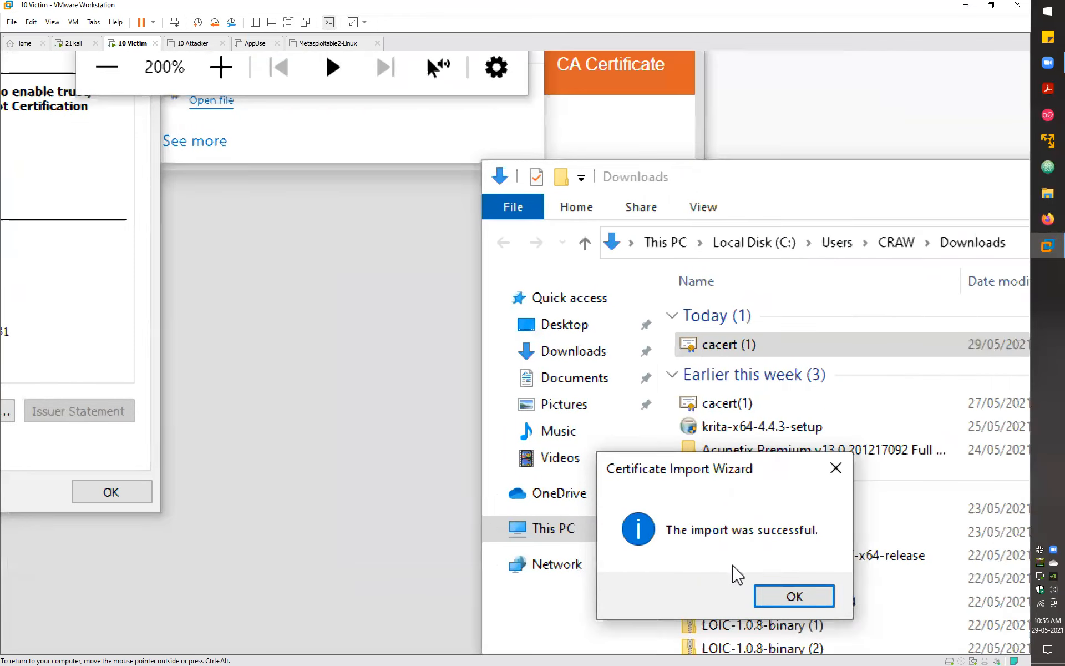
{"action": "left_click", "coordinate": [810, 598]}
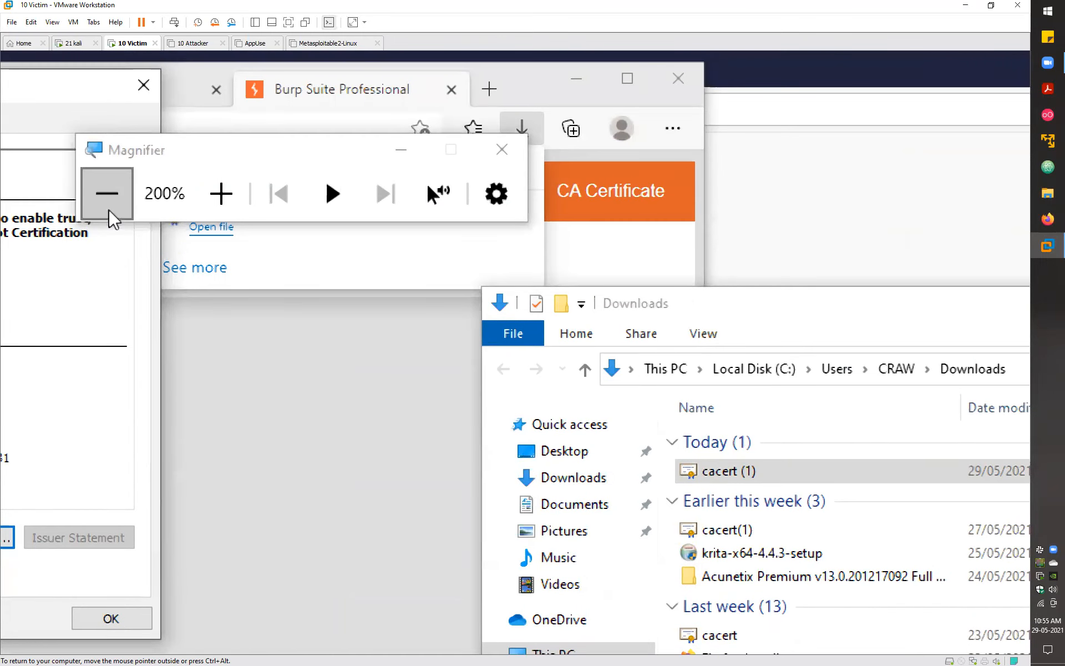
{"action": "left_click", "coordinate": [108, 203]}
{"action": "left_click", "coordinate": [107, 152]}
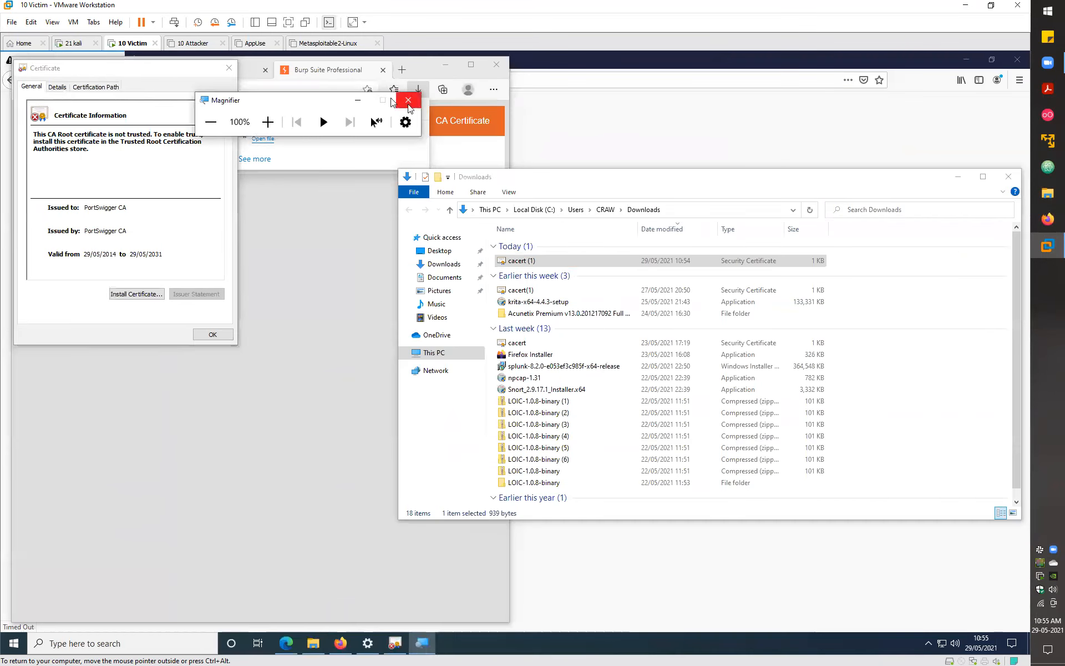
{"action": "left_click", "coordinate": [229, 68]}
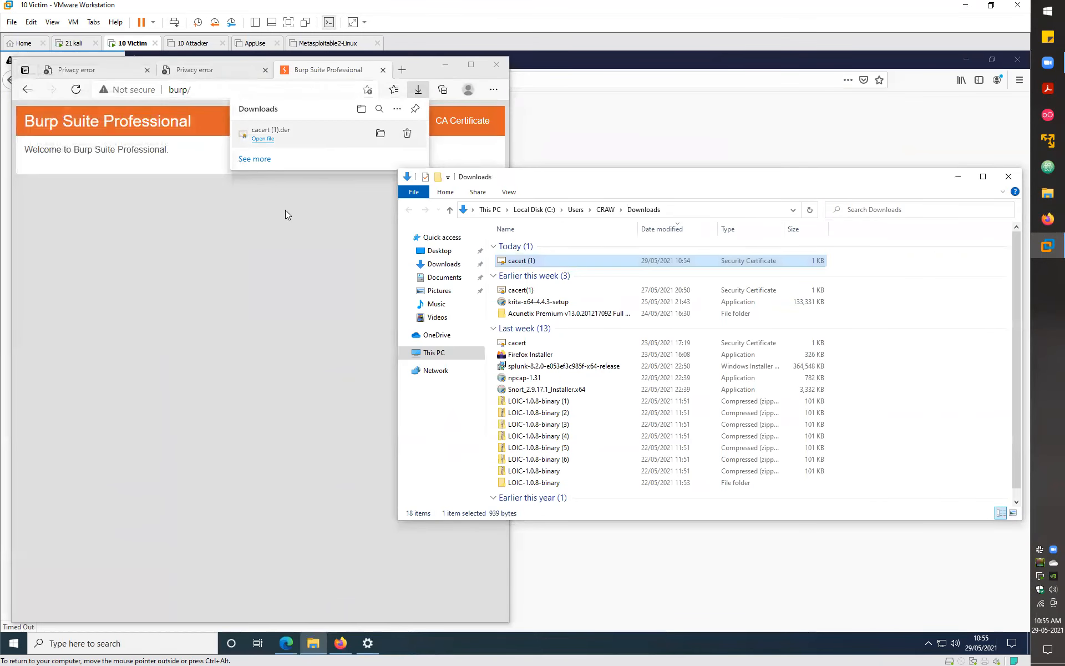
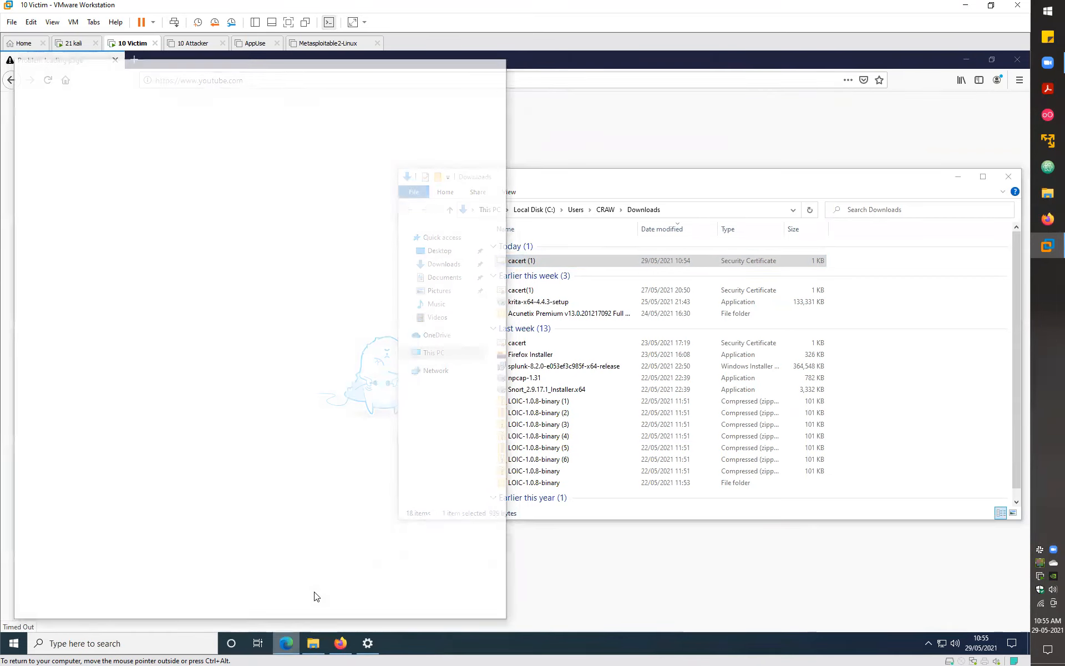
- Load google.com and confirm its connection is shown as secure
{"action": "type", "text": "g"}
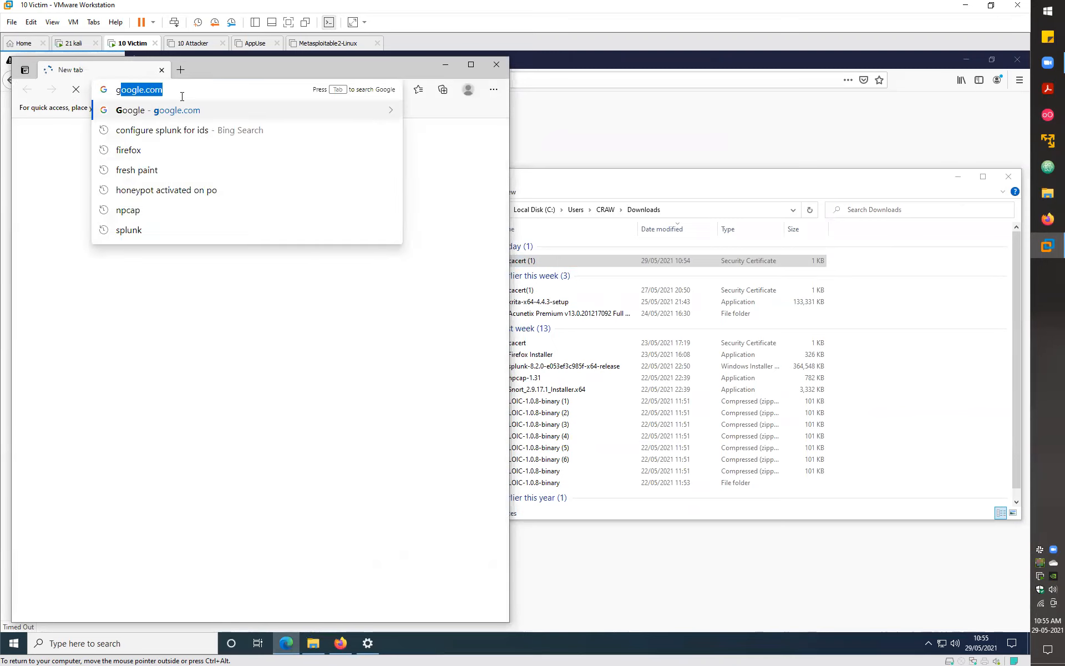
{"action": "key", "text": "Return"}
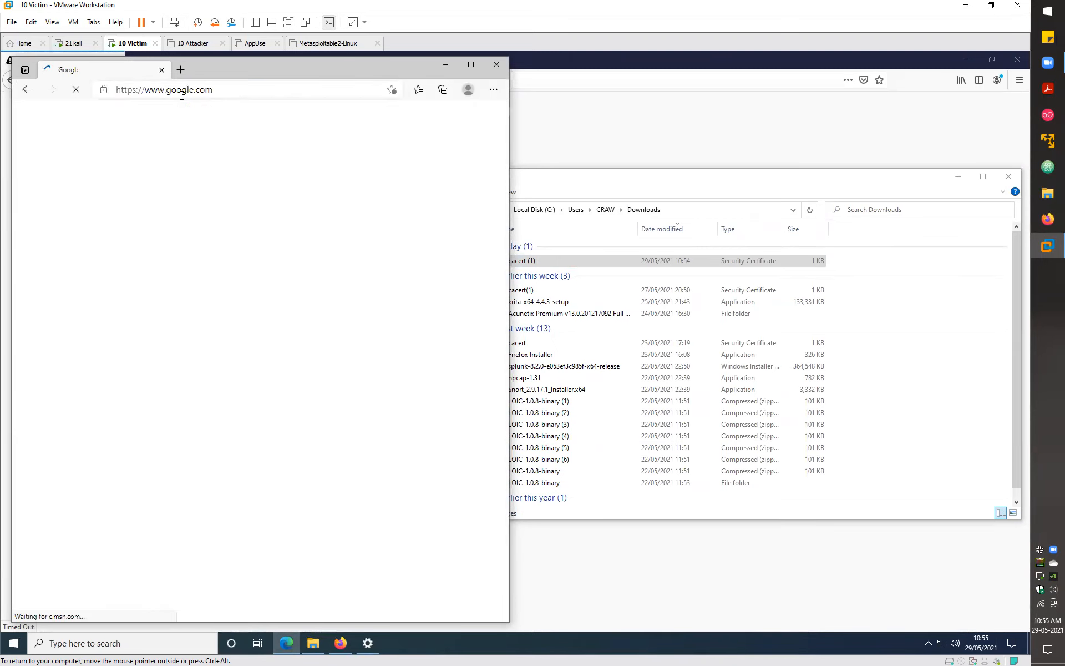
{"action": "left_click", "coordinate": [101, 90]}
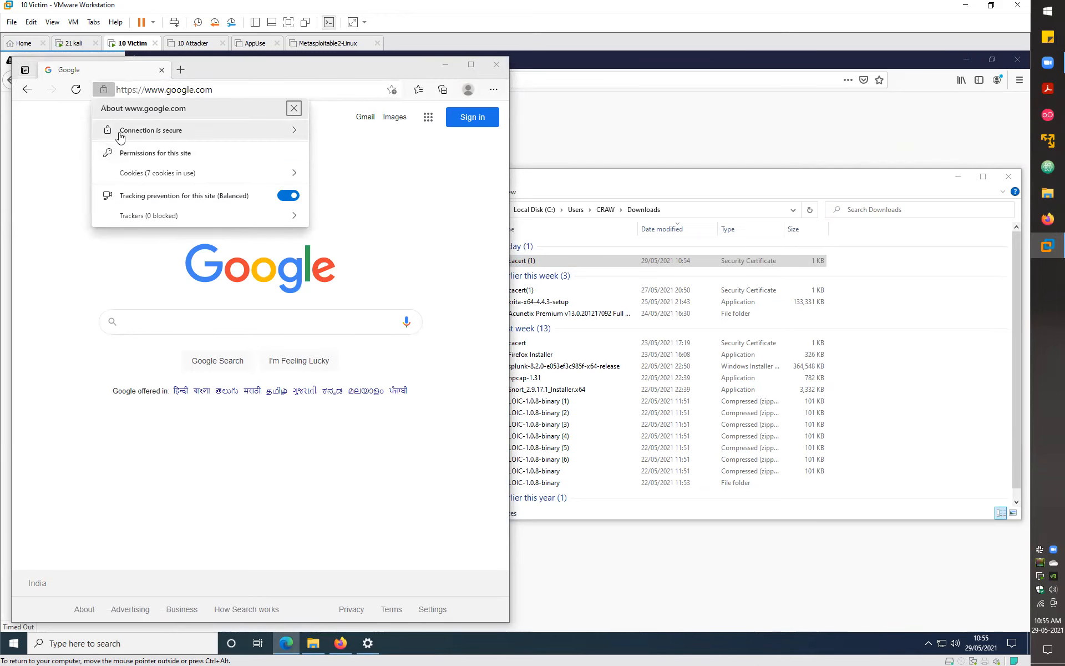
- Open facebook.com in a second tab
{"action": "left_click", "coordinate": [181, 70]}
{"action": "type", "text": "facebook.com"}
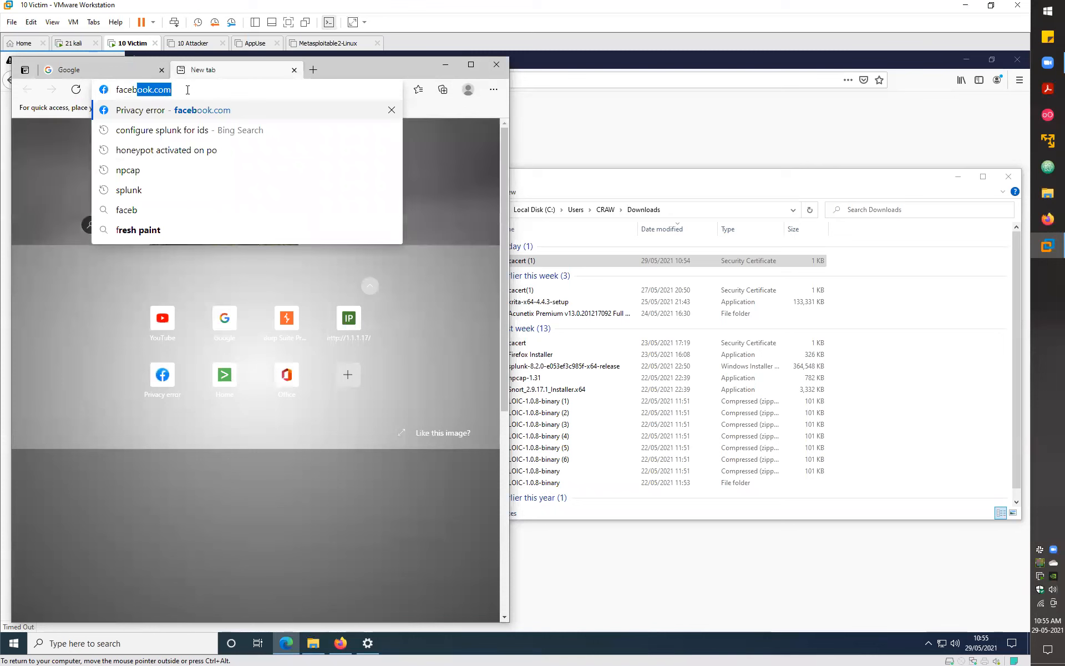
{"action": "key", "text": "Return"}
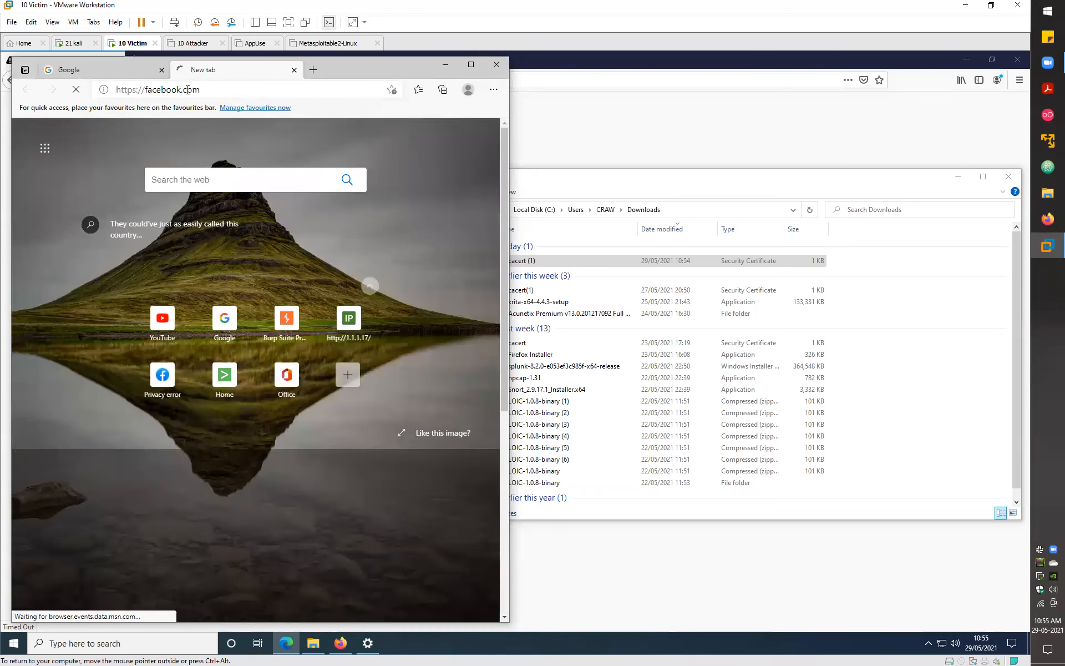
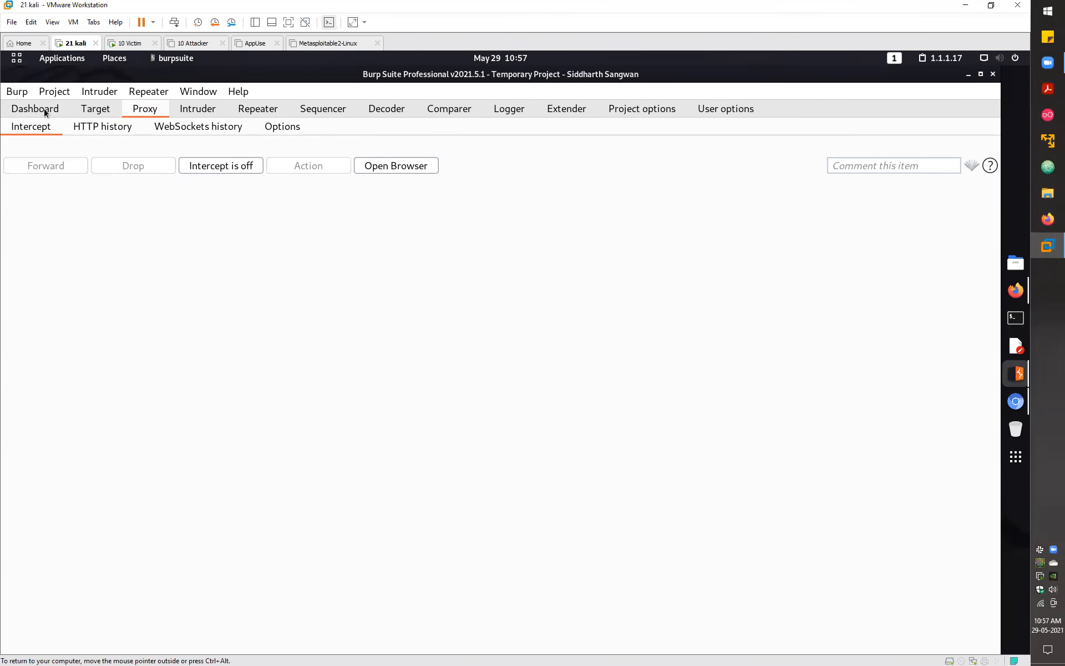
- Switch to the Dashboard to view the running passive crawl, issue activity and event log
{"action": "left_click", "coordinate": [19, 113]}
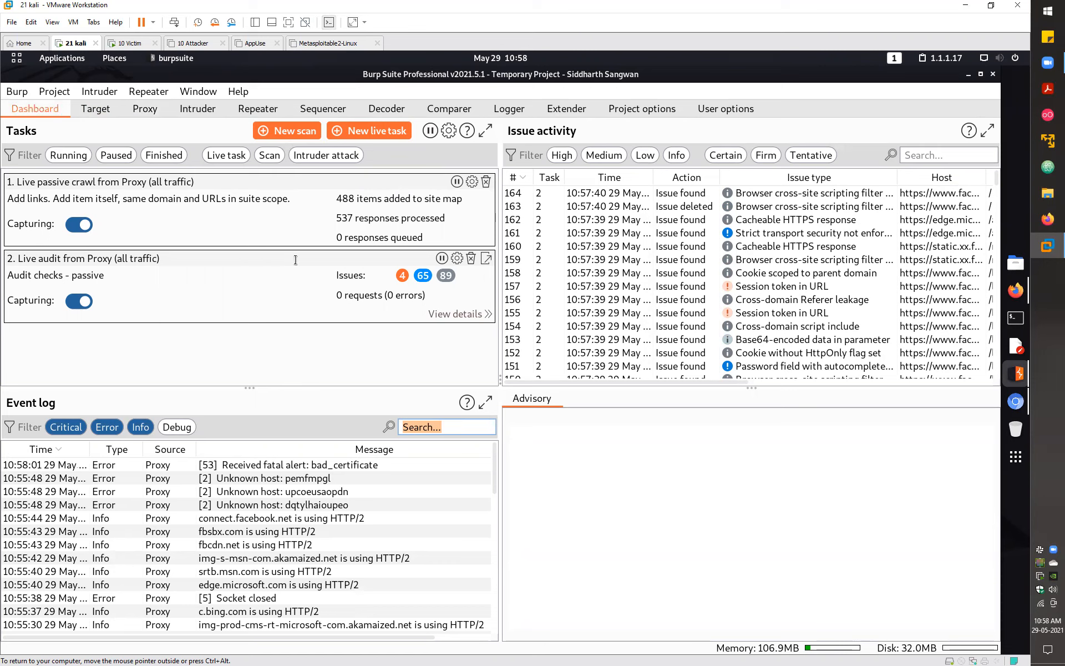
- Begin a new Crawl and audit scan with facebook.com and testphp.vulnweb.com entered as URLs
{"action": "left_click", "coordinate": [287, 130]}
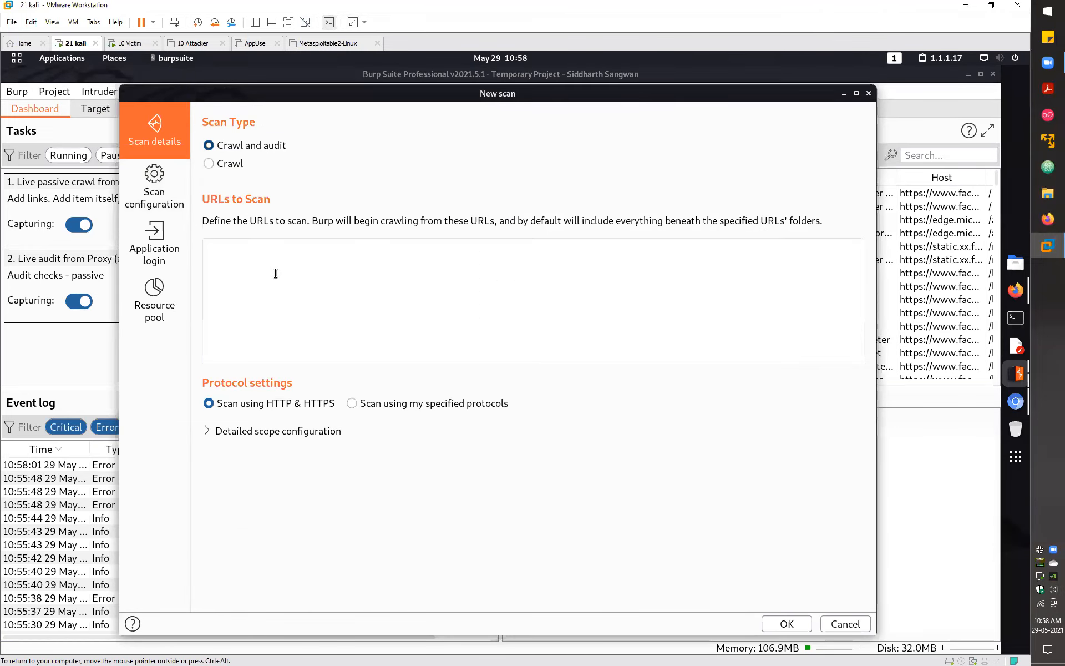
{"action": "type", "text": "facebook.com "}
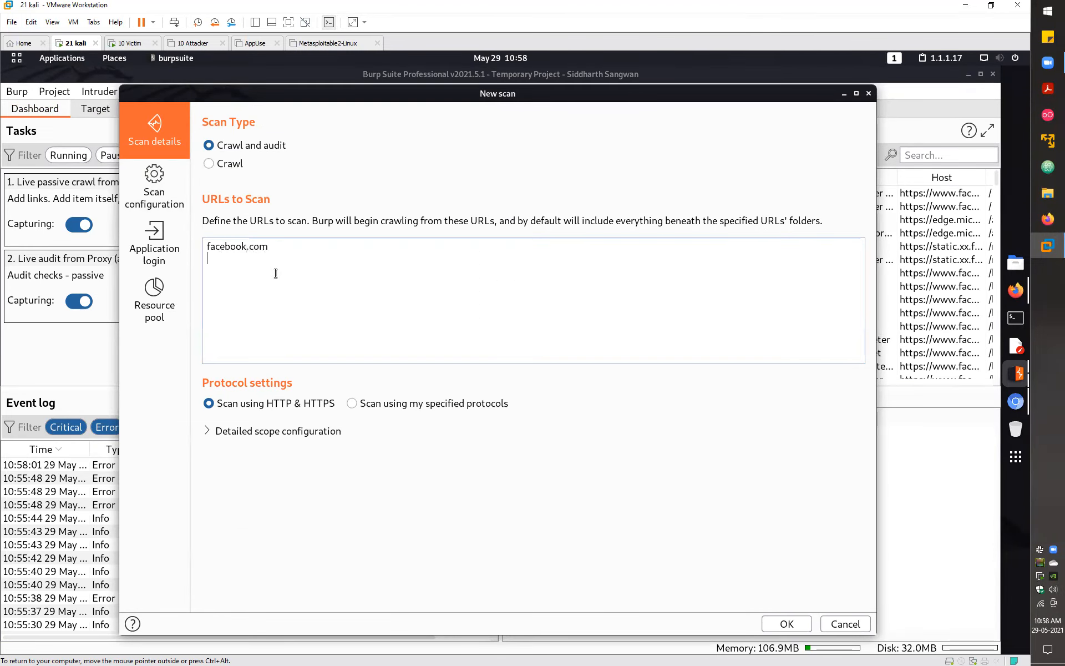
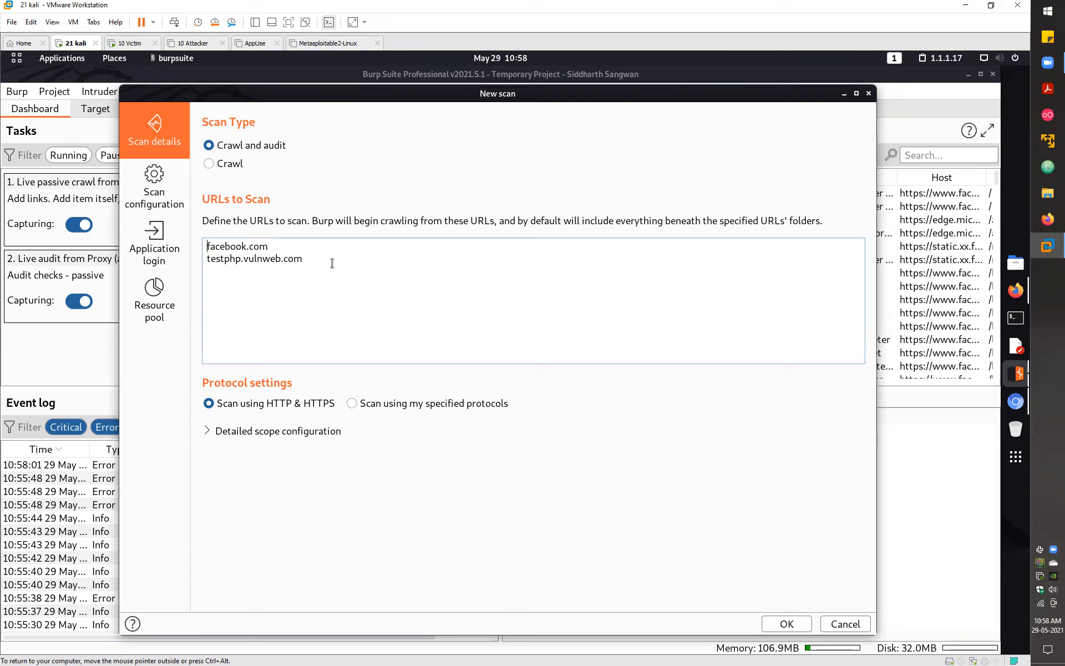
- Check the facebook.com and testphp.vulnweb.com entries in the URL list, then go to Scan configuration
{"action": "left_click_drag", "start_coordinate": [202, 262], "coordinate": [254, 294]}
{"action": "left_click", "coordinate": [253, 293]}
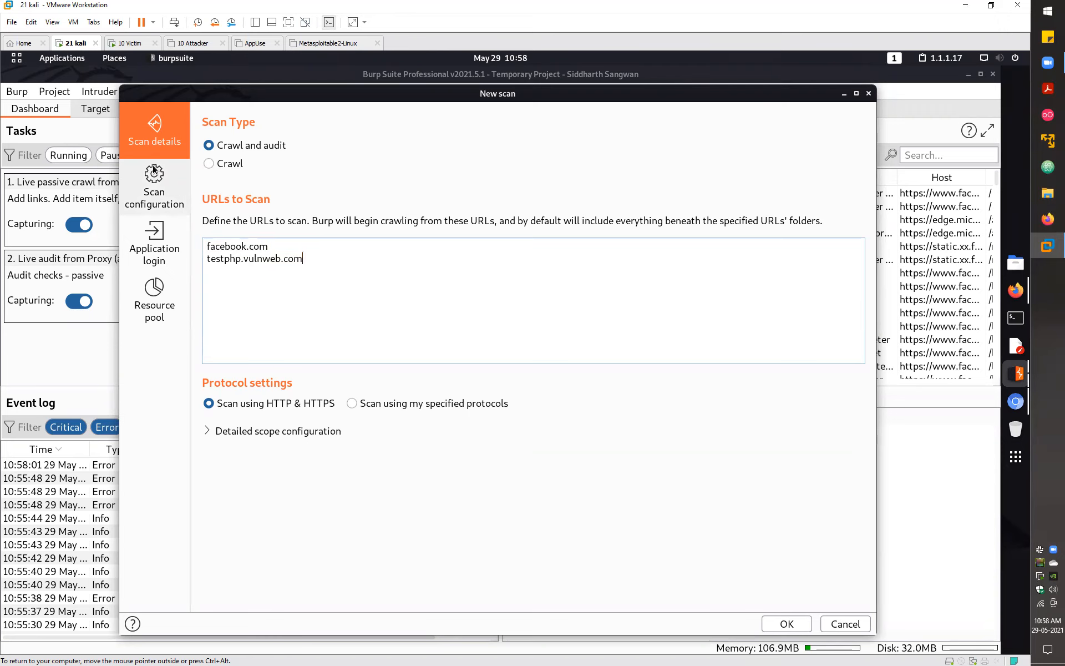
{"action": "left_click", "coordinate": [179, 174]}
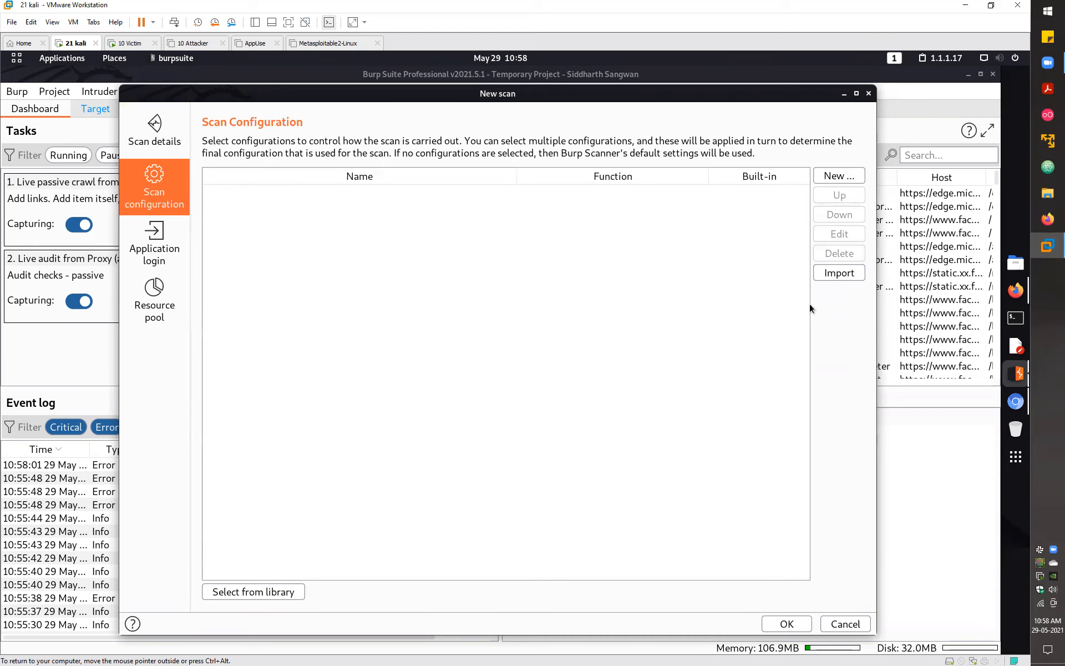
- Add Audit coverage - maximum and Crawl strategy - fastest from the library, then review Application login and Resource pool
{"action": "left_click", "coordinate": [244, 591]}
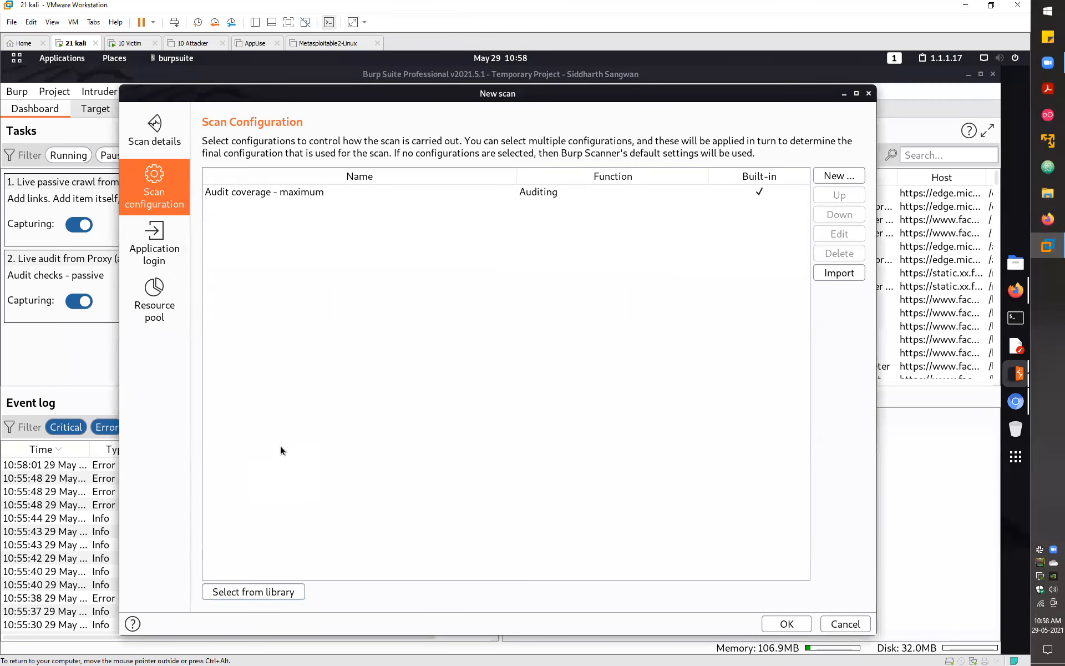
{"action": "key", "text": "space"}
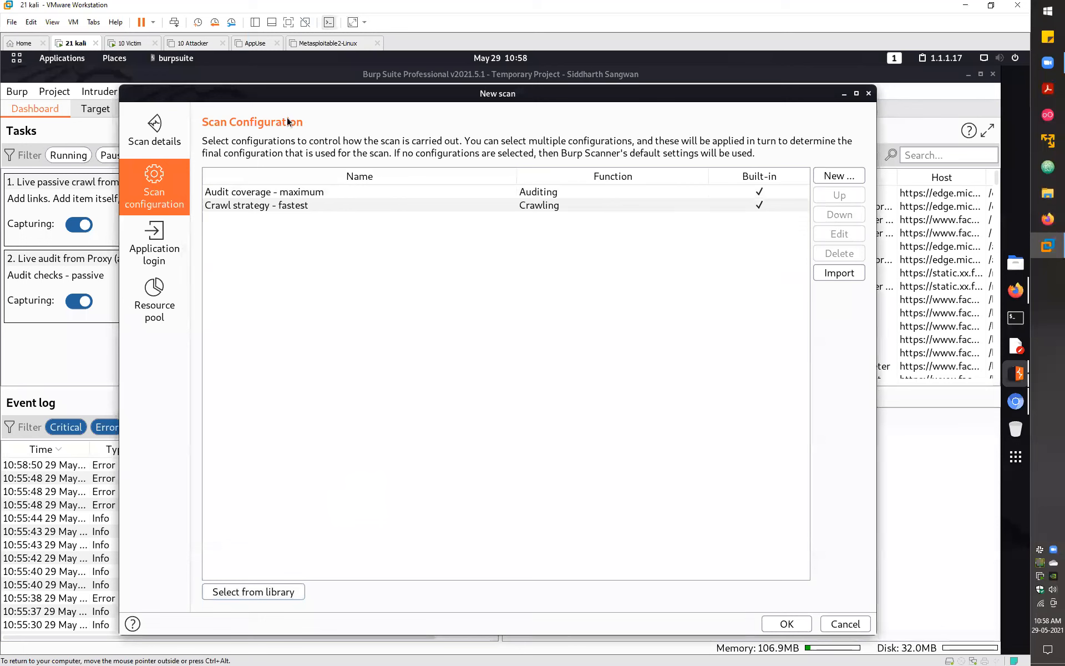
{"action": "left_click", "coordinate": [178, 238]}
{"action": "left_click", "coordinate": [166, 288]}
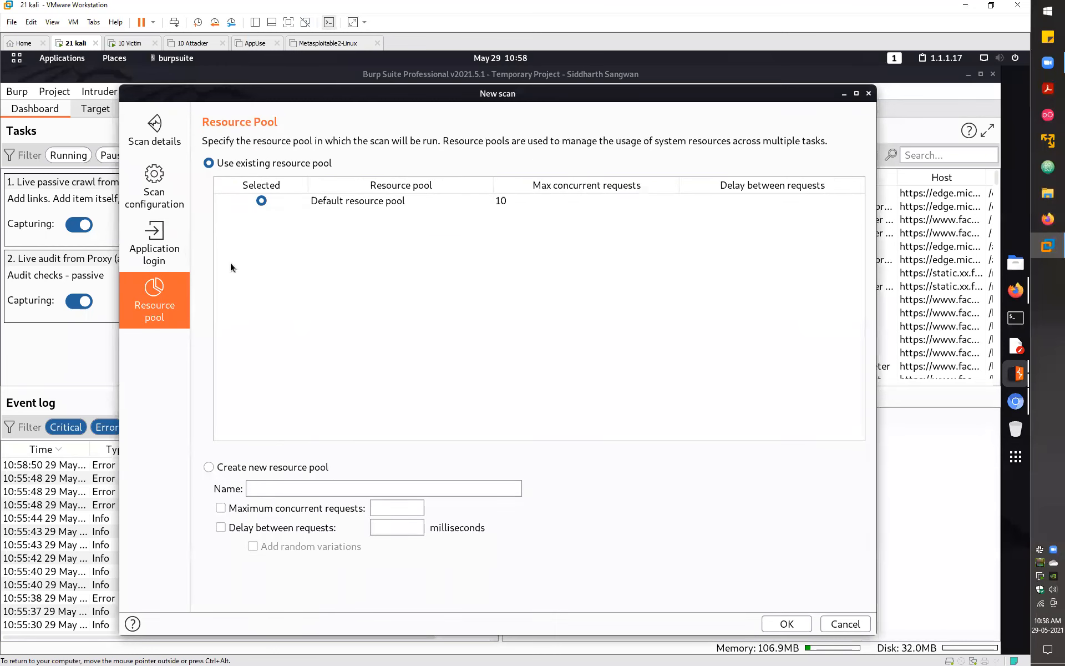
- Recheck the scan configuration, then return to Scan details with the scan type and URLs
{"action": "left_click", "coordinate": [166, 167]}
{"action": "left_click", "coordinate": [160, 130]}
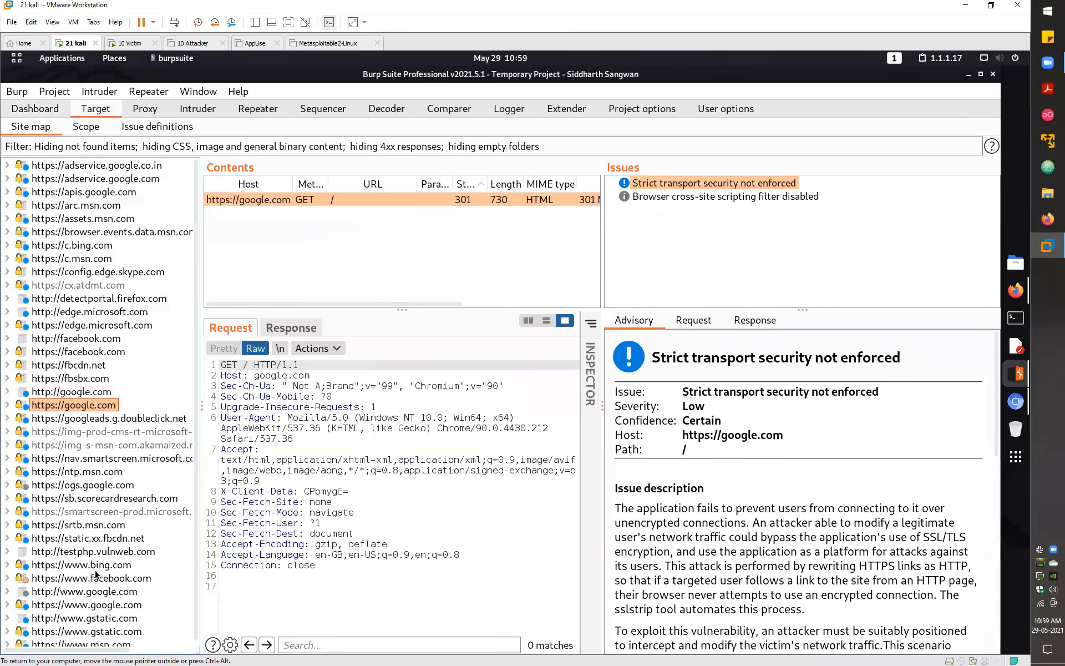
- Glance at the Proxy intercept view and come back to the Target site map
{"action": "scroll", "coordinate": [117, 163], "scroll_direction": "down", "scroll_amount": 1}
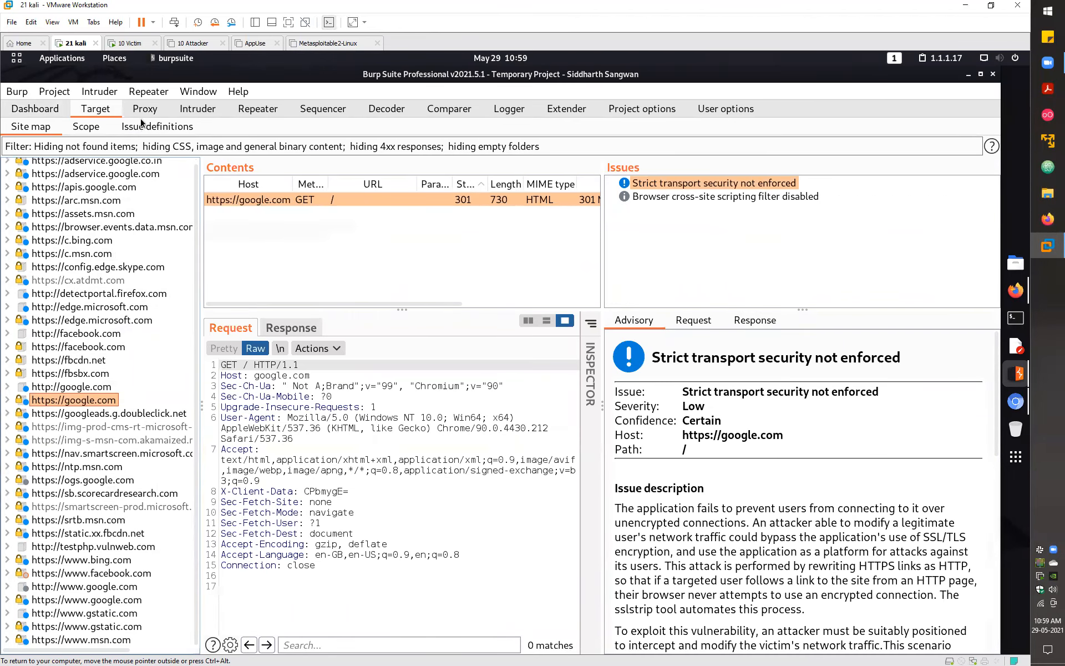
{"action": "left_click", "coordinate": [144, 110]}
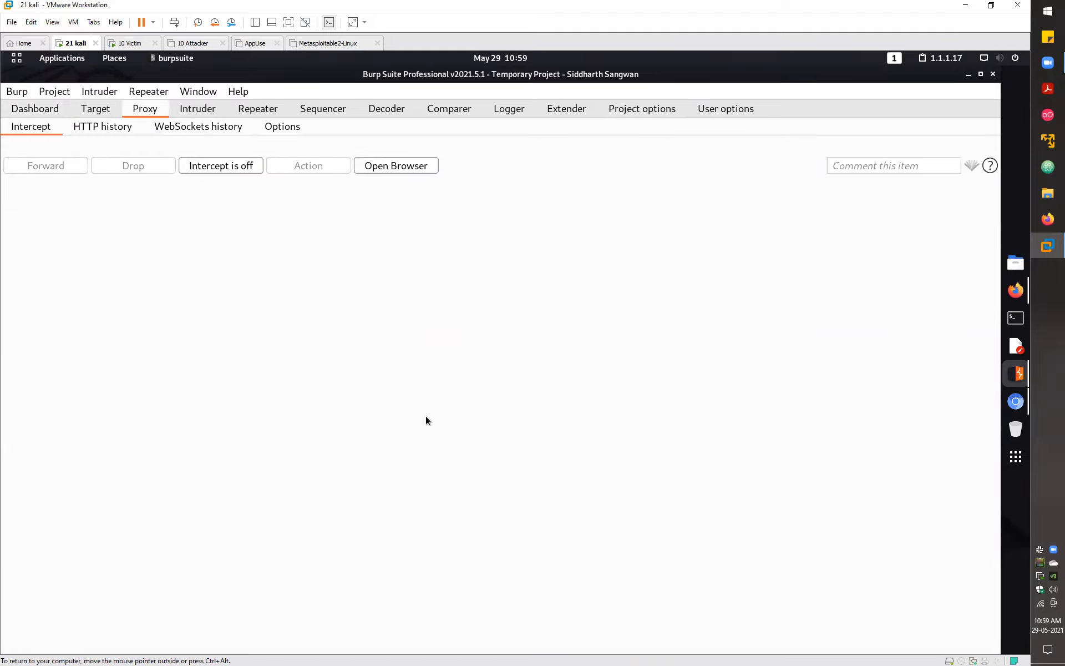
{"action": "left_click", "coordinate": [101, 109]}
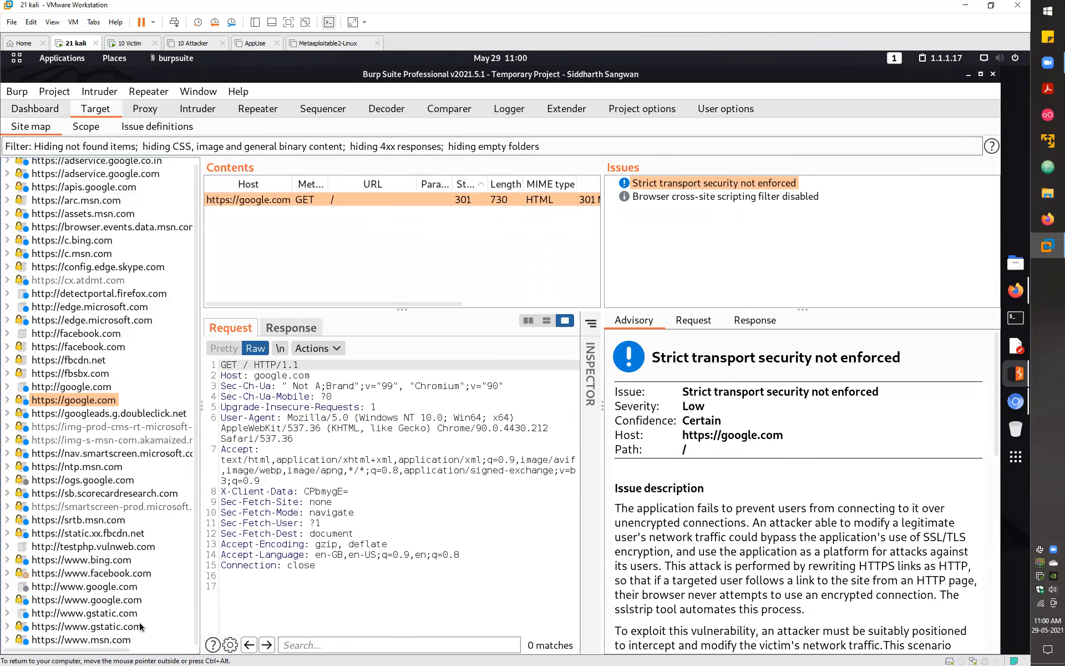
- Select testphp.vulnweb.com, enlarge the Contents pane to list its crawled pages, and bring up its actions
{"action": "left_click", "coordinate": [89, 546]}
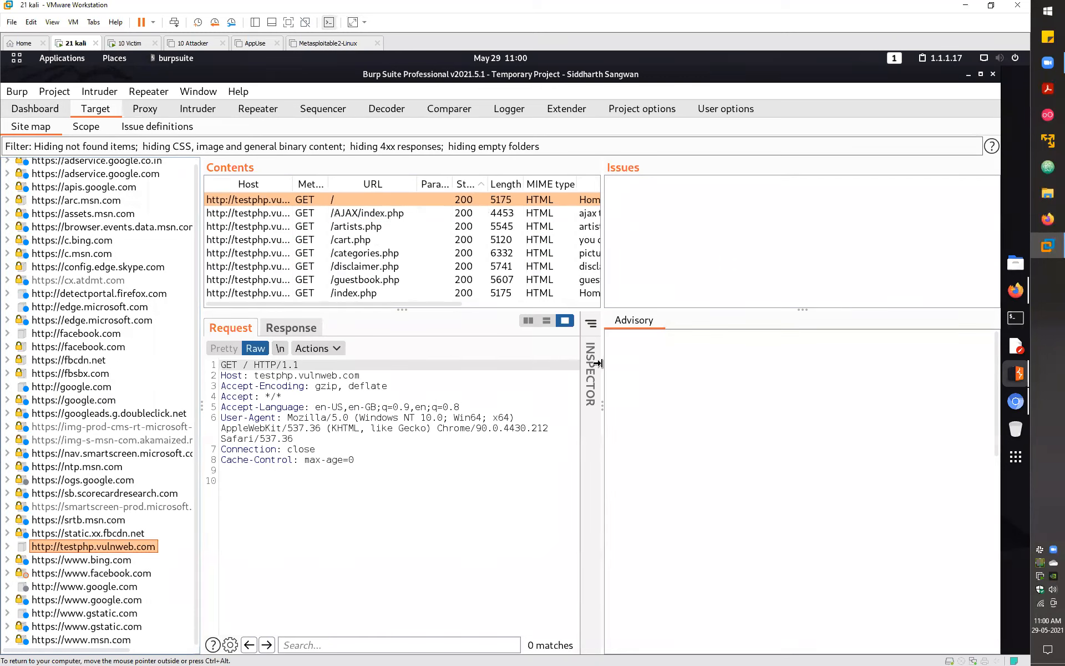
{"action": "left_click_drag", "start_coordinate": [734, 364], "coordinate": [731, 435]}
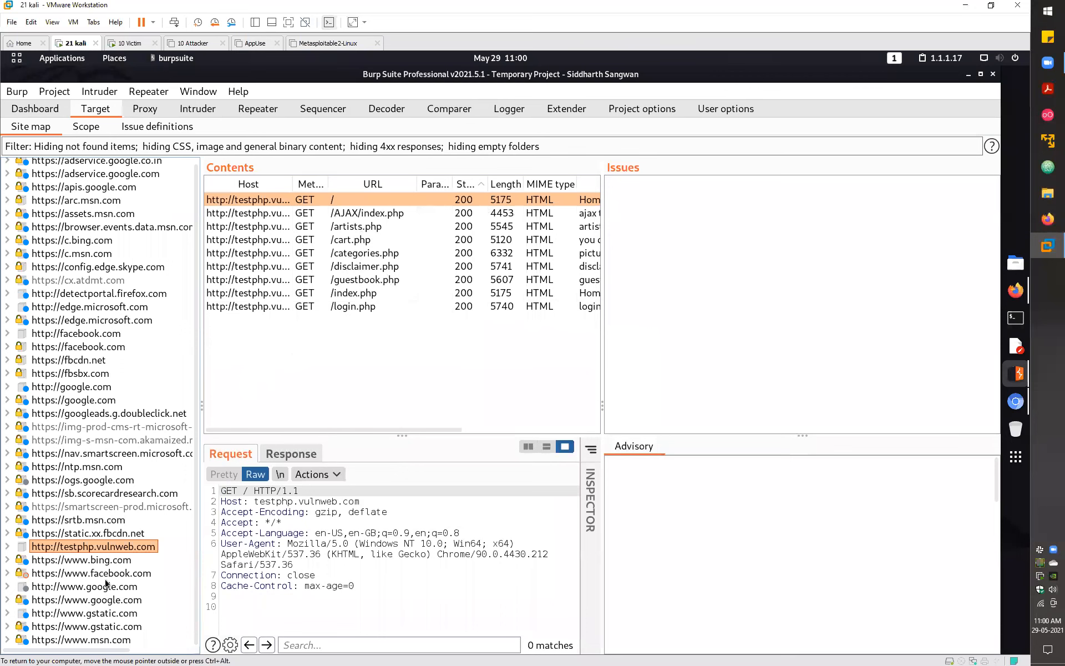
{"action": "left_click", "coordinate": [74, 547]}
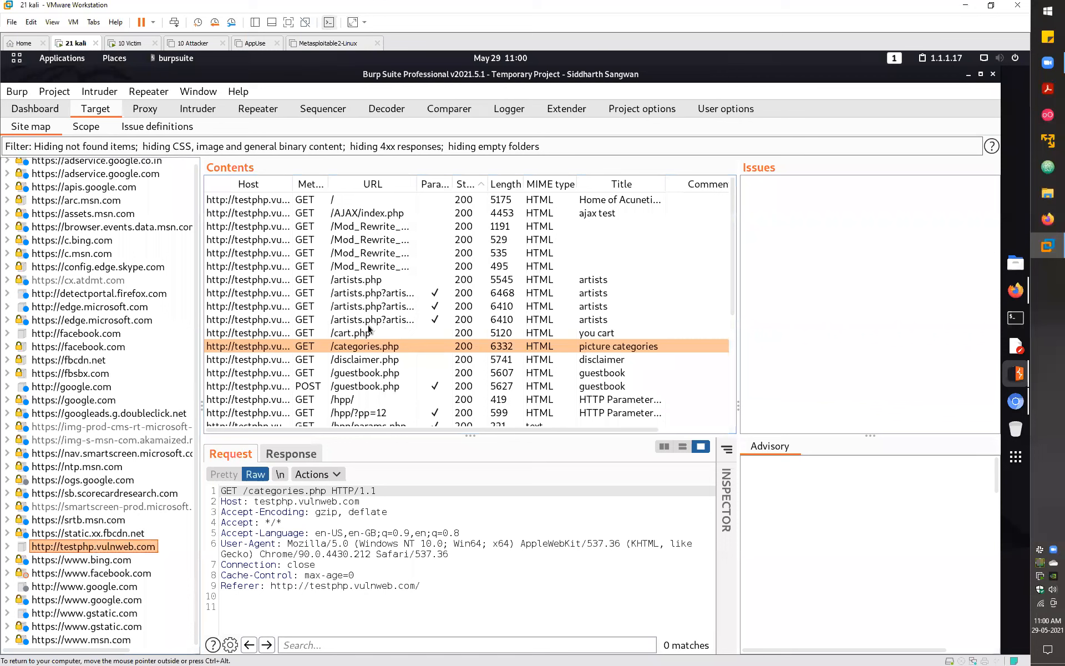
{"action": "key", "text": "shift+F10"}
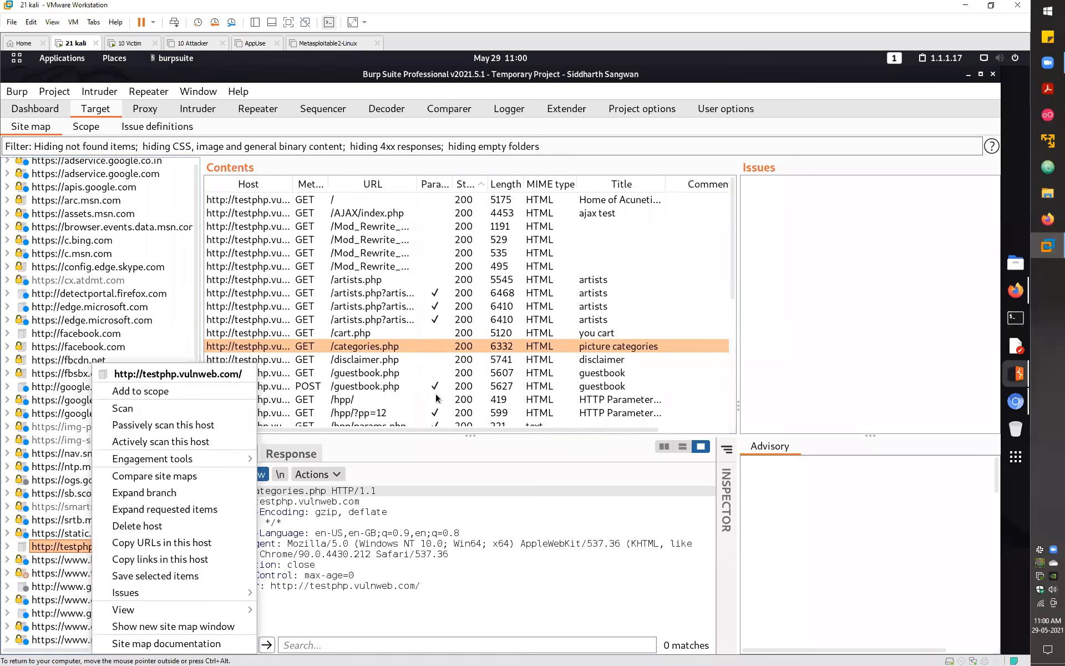
- Add testphp.vulnweb.com to scope, always take the same action, and stop logging out-of-scope proxy traffic
{"action": "key", "text": "Down"}
{"action": "key", "text": "Return"}
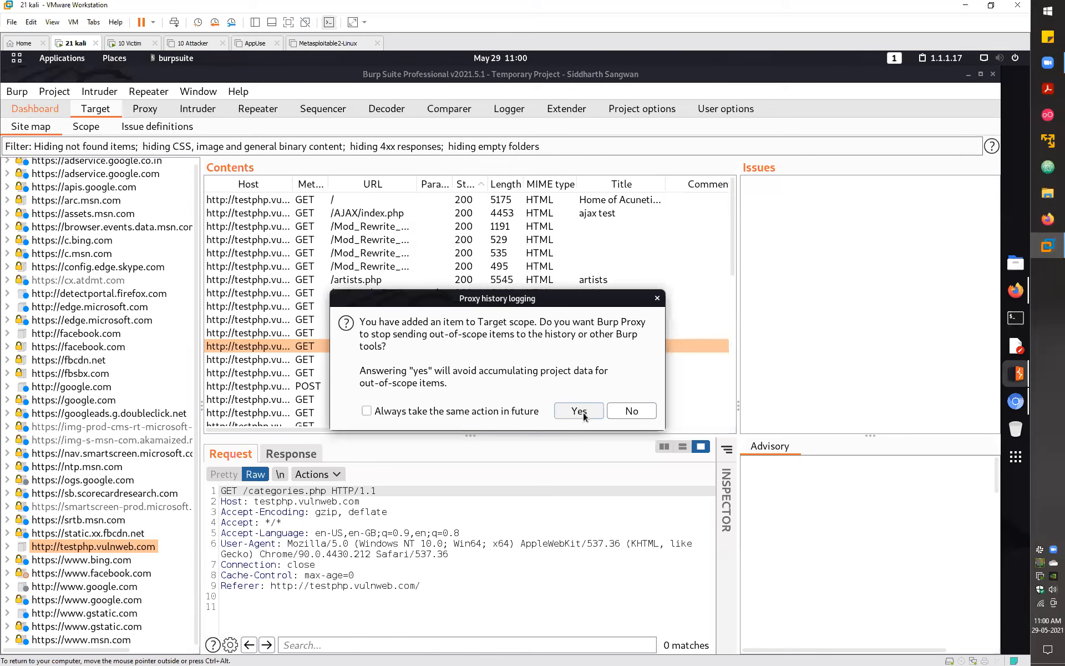
{"action": "left_click", "coordinate": [366, 411]}
{"action": "left_click", "coordinate": [580, 412]}
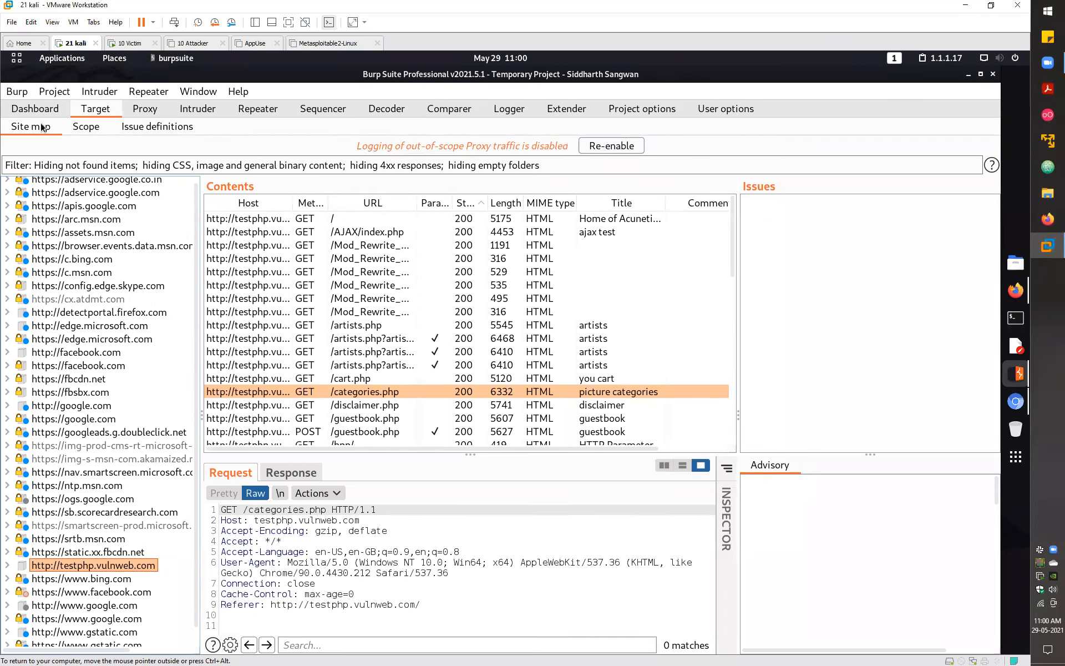
- Inspect several captured requests, including a google.com one, in Proxy HTTP history
{"action": "key", "text": "ctrl+shift+p"}
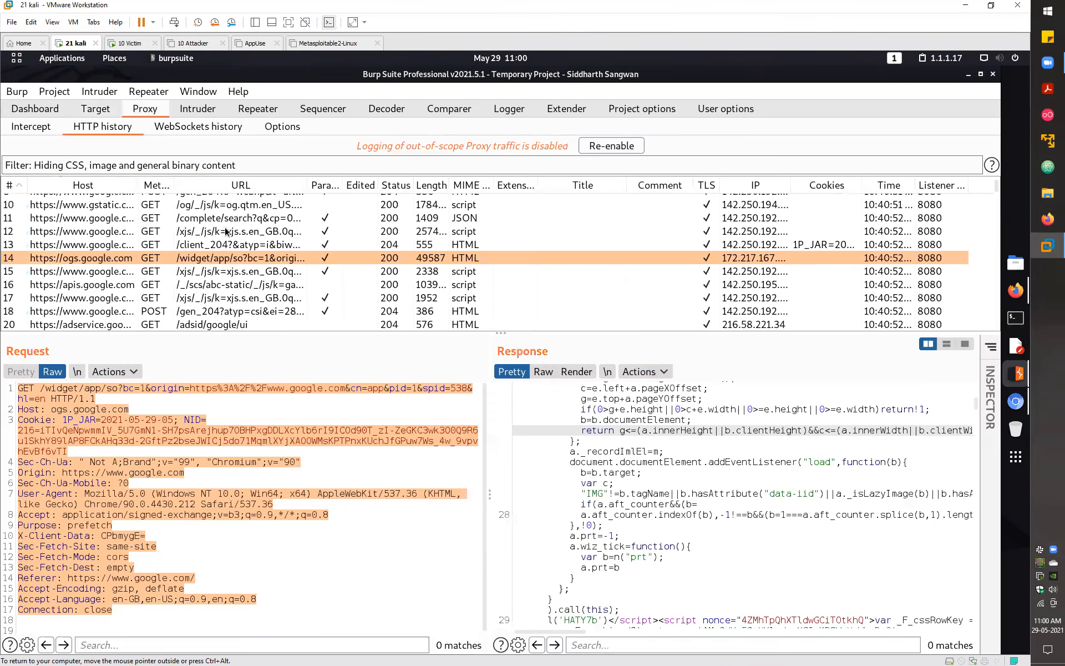
{"action": "left_click", "coordinate": [209, 231]}
{"action": "left_click", "coordinate": [210, 298]}
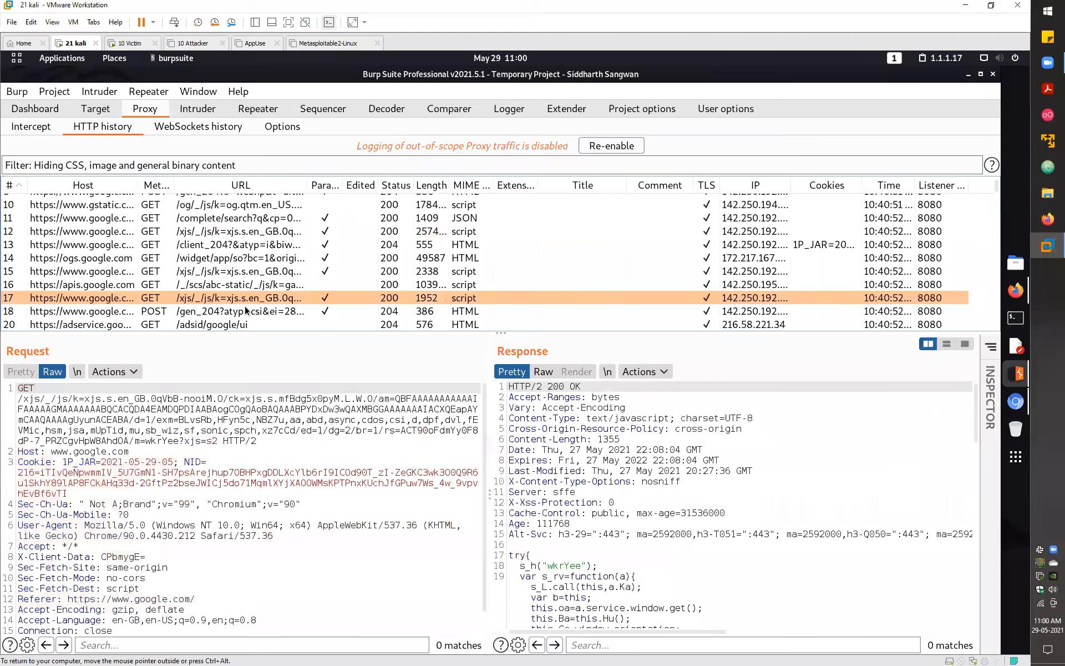
{"action": "left_click", "coordinate": [244, 323]}
{"action": "left_click", "coordinate": [461, 246]}
{"action": "key", "text": "Down"}
{"action": "key", "text": "Down"}
{"action": "key", "text": "Down"}
{"action": "key", "text": "Down"}
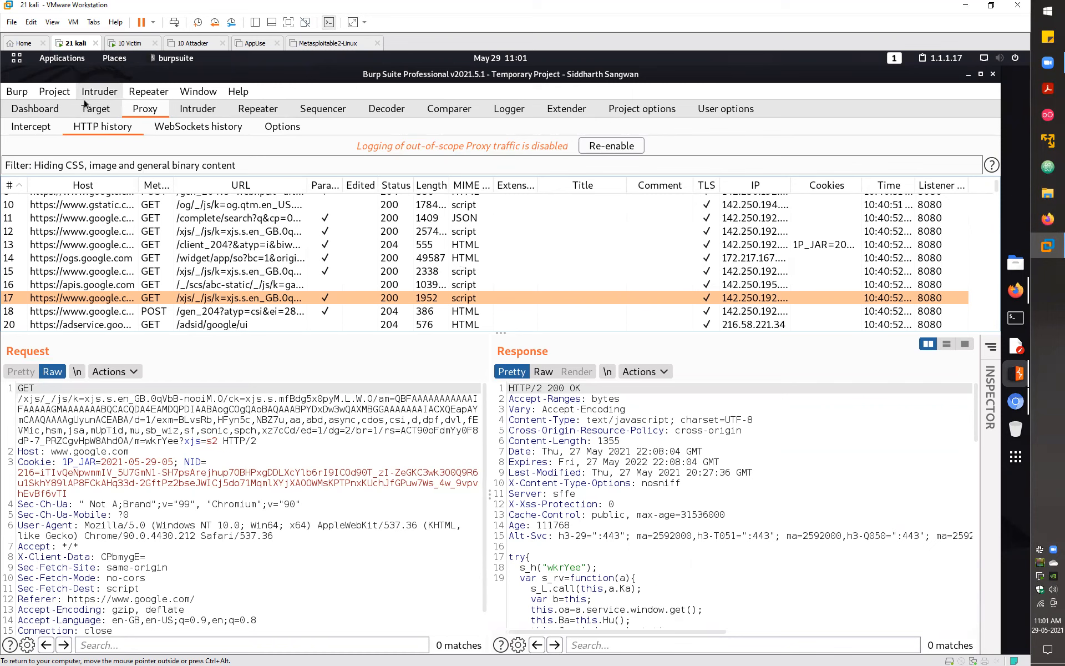
- Look through Intercept, WebSockets history and Proxy Options, then move to the Intruder target page
{"action": "left_click", "coordinate": [35, 126]}
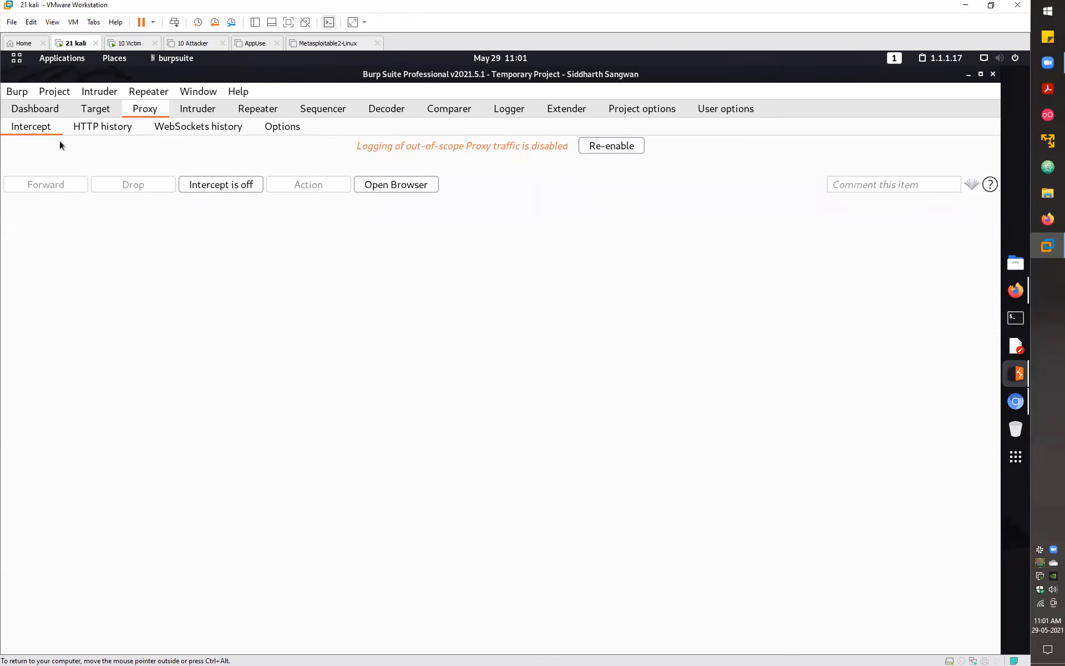
{"action": "left_click", "coordinate": [103, 128]}
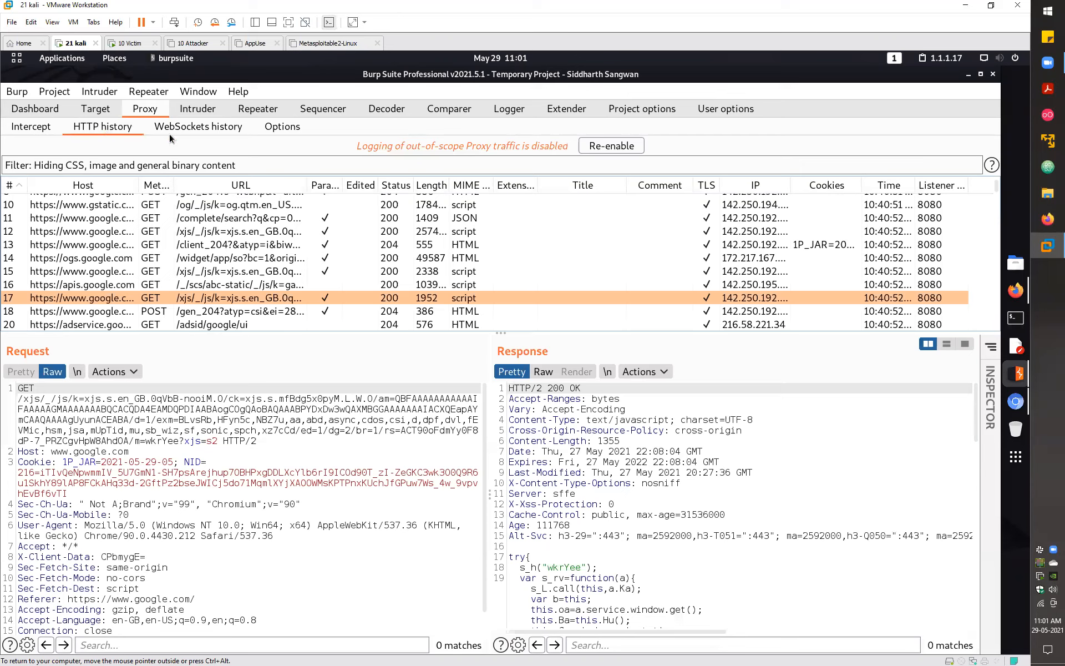
{"action": "left_click", "coordinate": [205, 129]}
{"action": "left_click", "coordinate": [270, 128]}
{"action": "scroll", "coordinate": [272, 274], "scroll_direction": "down", "scroll_amount": 5}
{"action": "scroll", "coordinate": [272, 268], "scroll_direction": "up", "scroll_amount": 5}
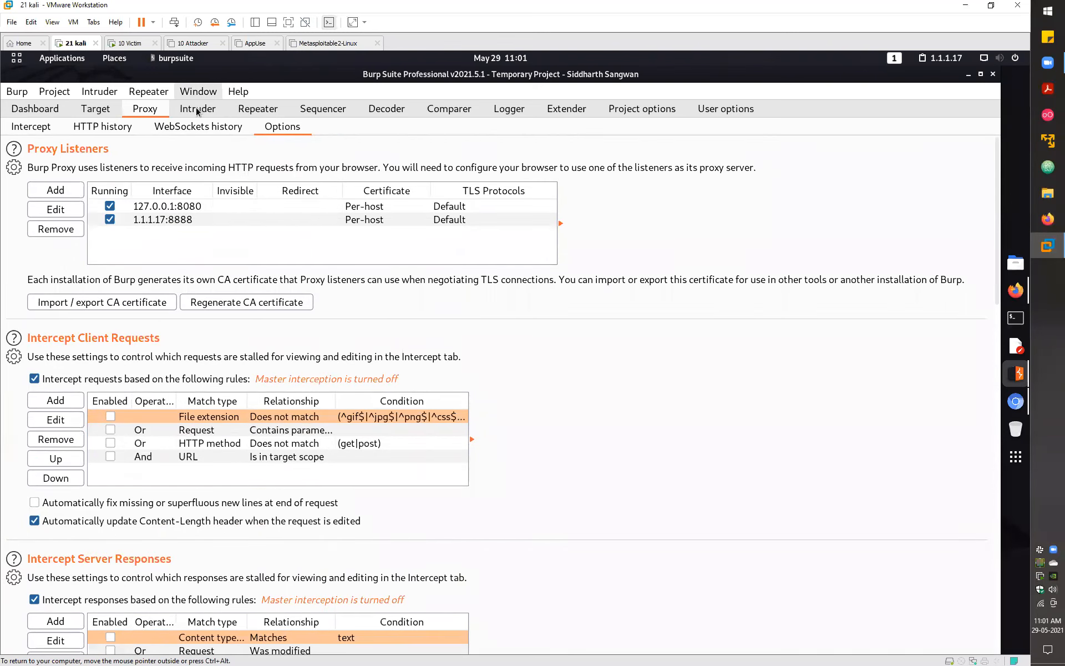
{"action": "left_click", "coordinate": [196, 110]}
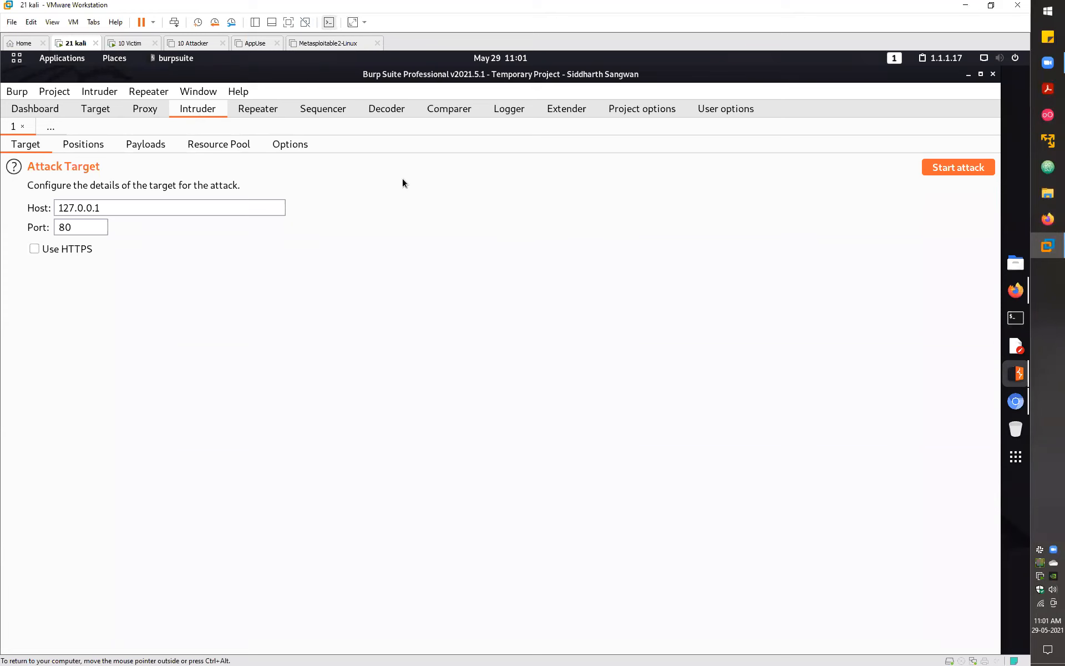
- In Firefox, close the duplicate Burp Suite Professional tab and the Preferences tab
{"action": "left_click", "coordinate": [1015, 290]}
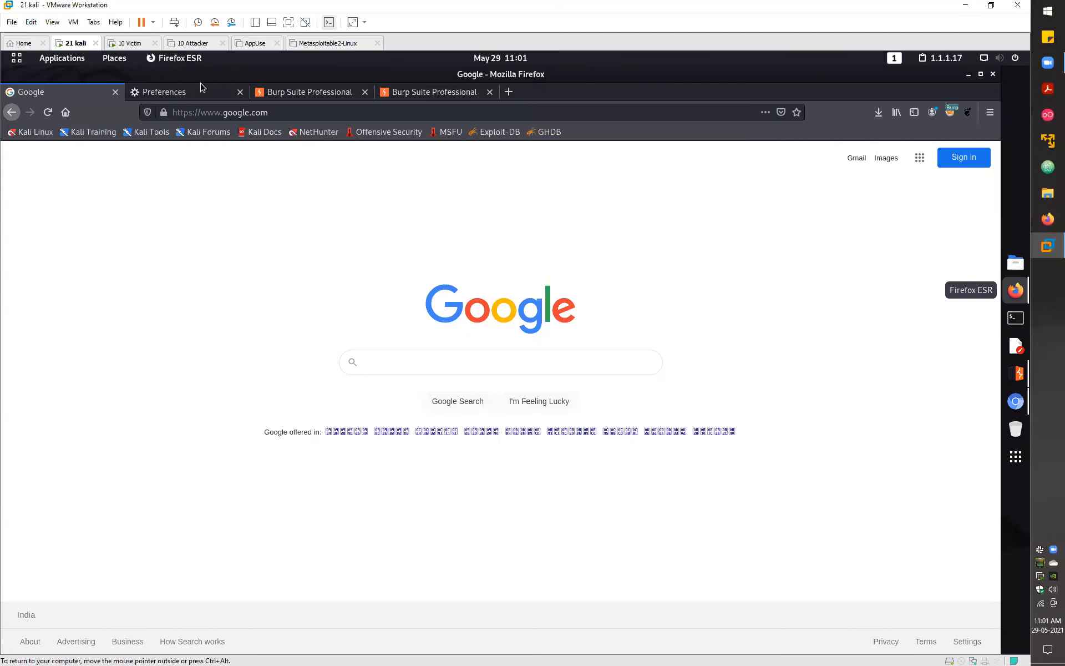
{"action": "left_click", "coordinate": [366, 92]}
{"action": "left_click", "coordinate": [366, 92]}
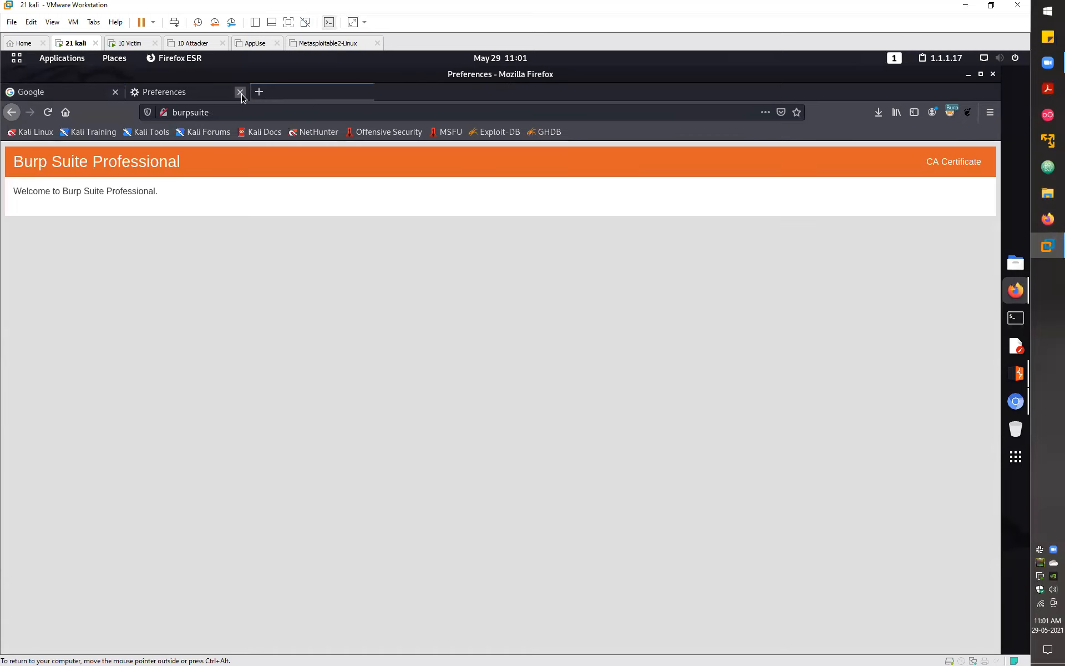
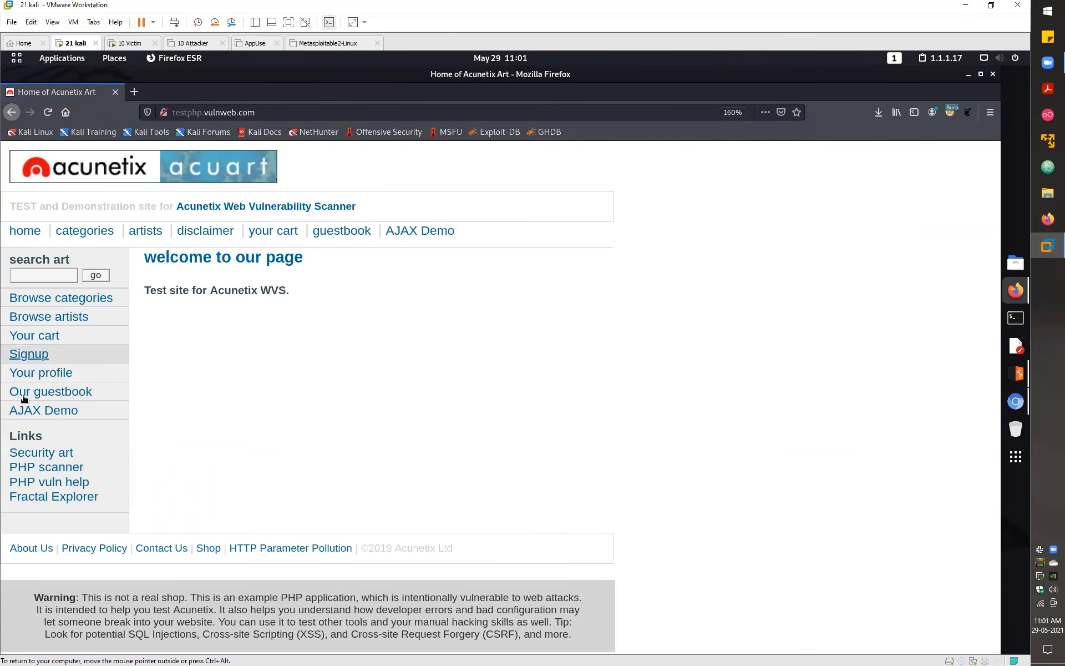
- Open the testphp.vulnweb.com login page via 'Your profile' and enter username 'test' with the demo password
{"action": "left_click", "coordinate": [34, 373]}
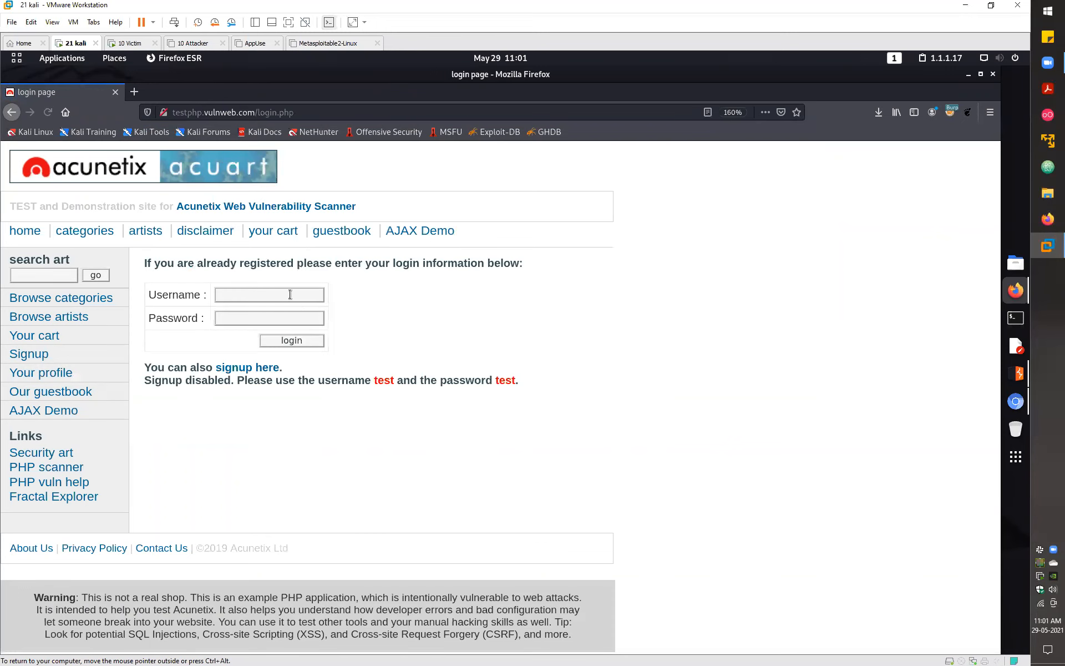
{"action": "left_click", "coordinate": [290, 296]}
{"action": "type", "text": "test"}
{"action": "key", "text": "Tab"}
{"action": "type", "text": "test"}
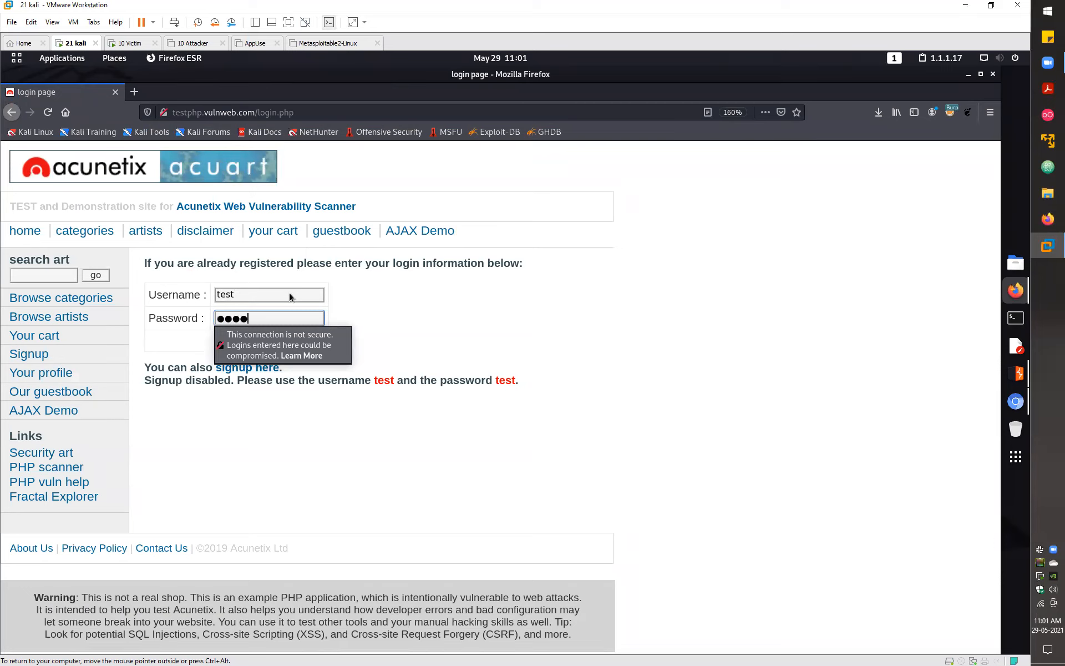
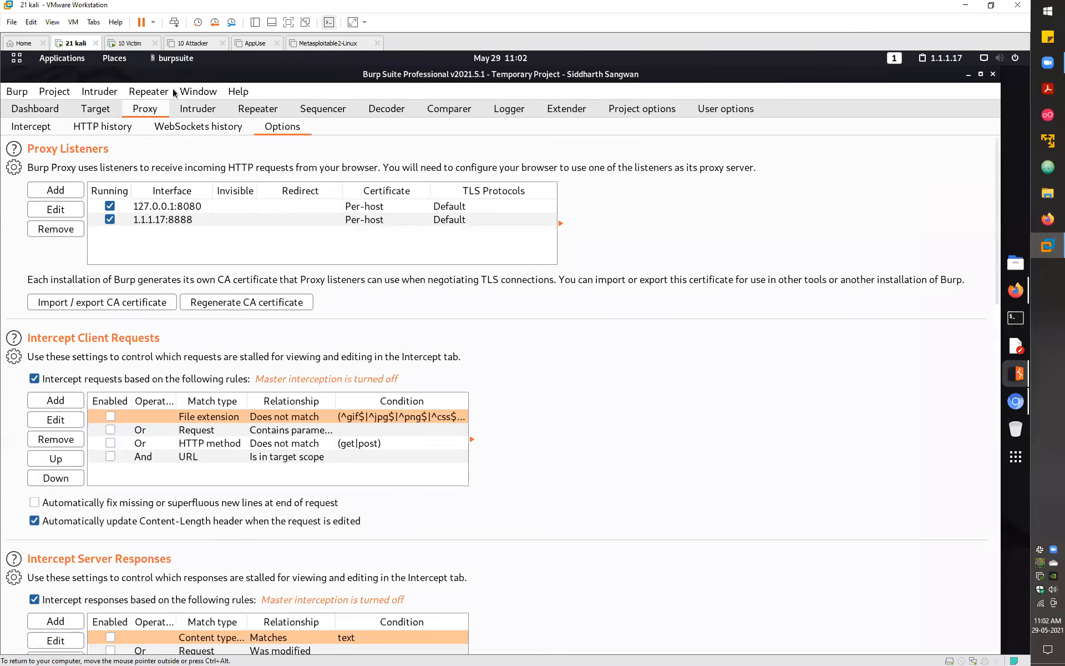
- Switch Burp Proxy interception on, then return to the filled-in testphp.vulnweb.com login page in Firefox
{"action": "left_click", "coordinate": [29, 125]}
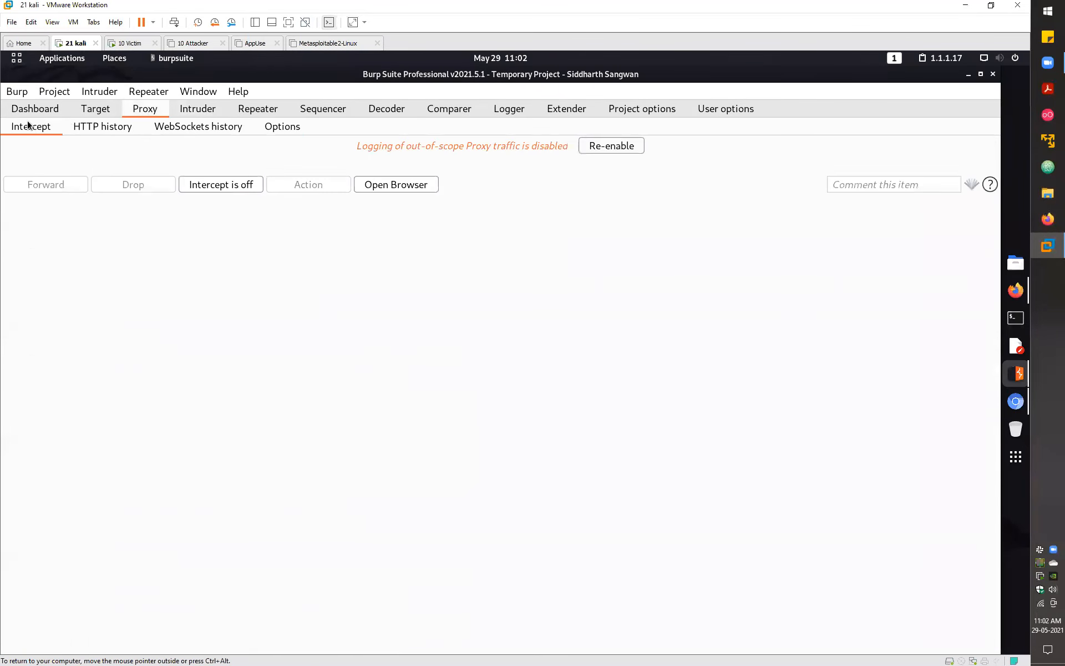
{"action": "left_click", "coordinate": [216, 186]}
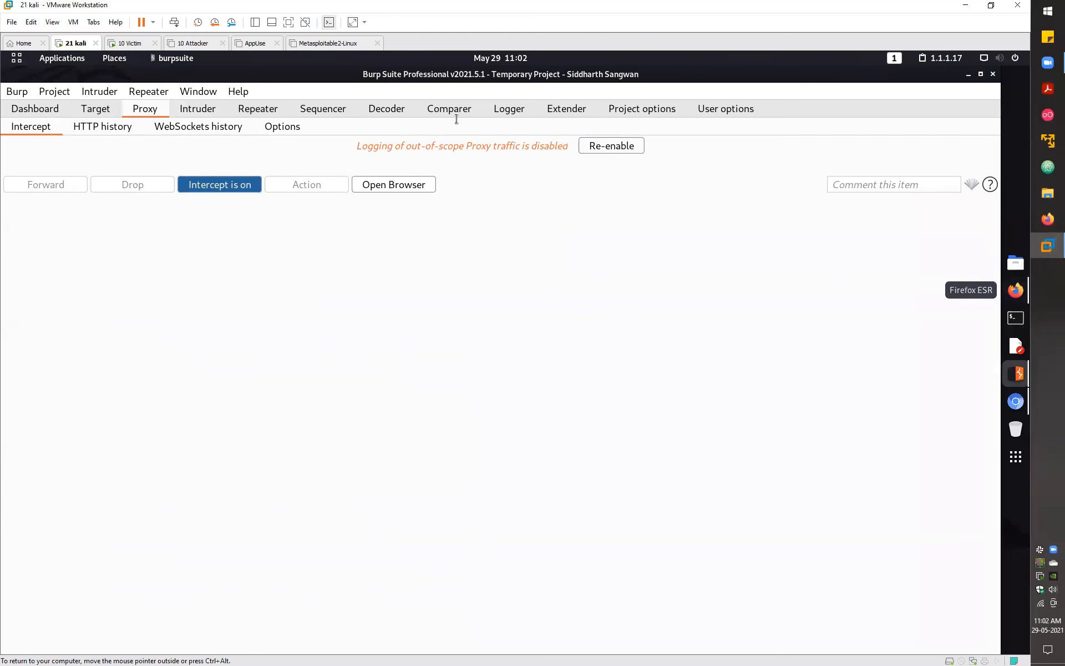
{"action": "key", "text": "alt+Tab"}
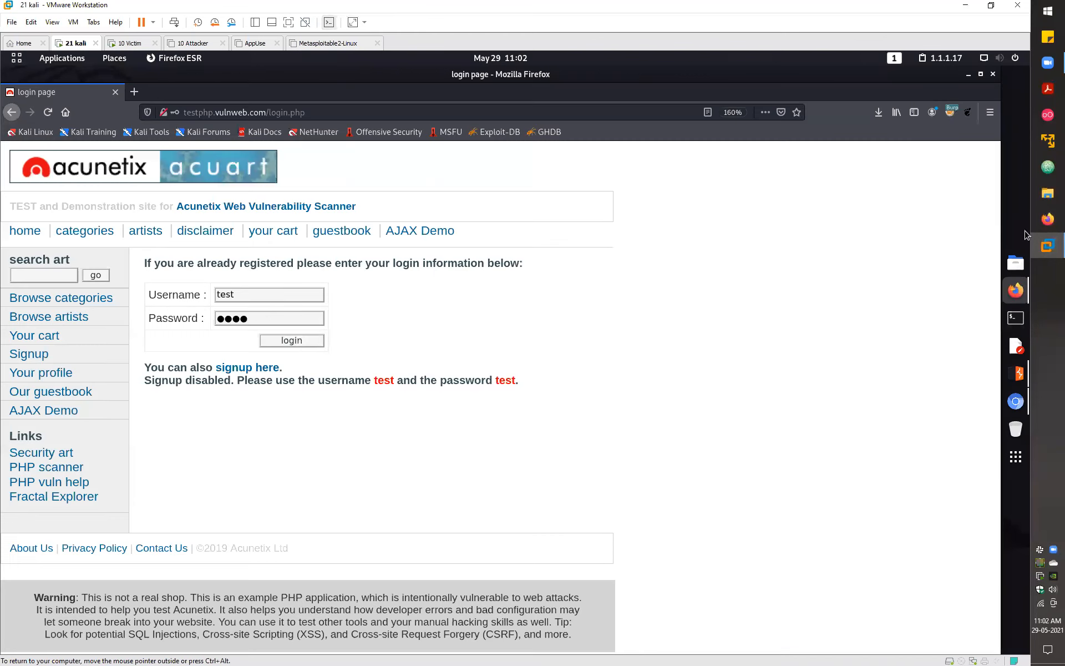
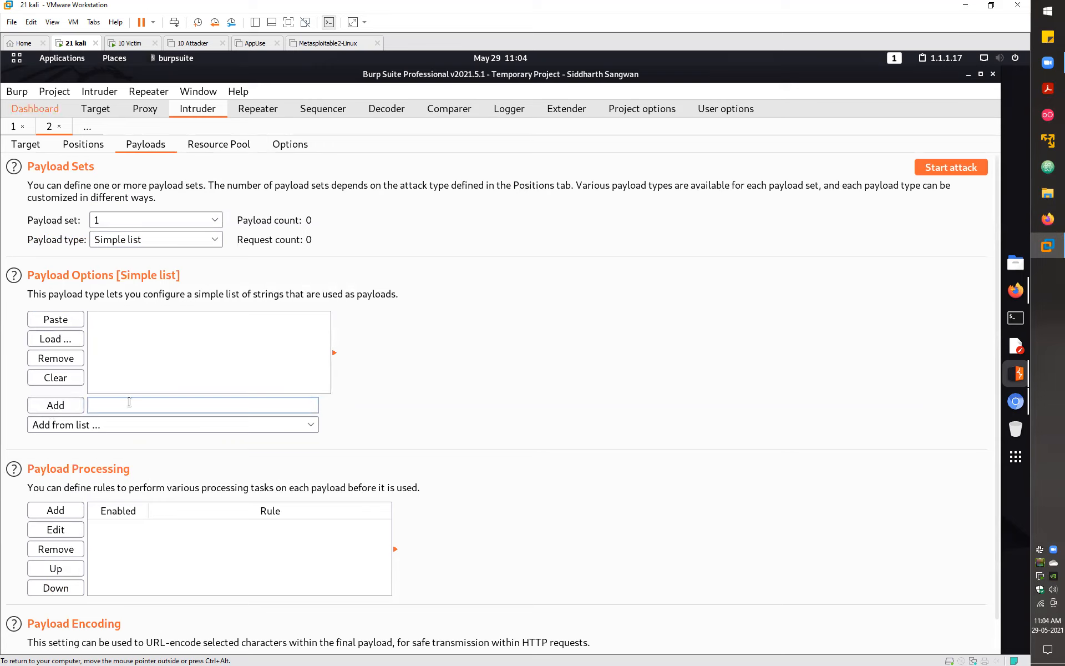
- Add the test strings fa, ff, asdf, asd, fg, dfg and ds to payload set 1's simple list
{"action": "type", "text": "fa ff asdf asd fg dfg ds ds"}
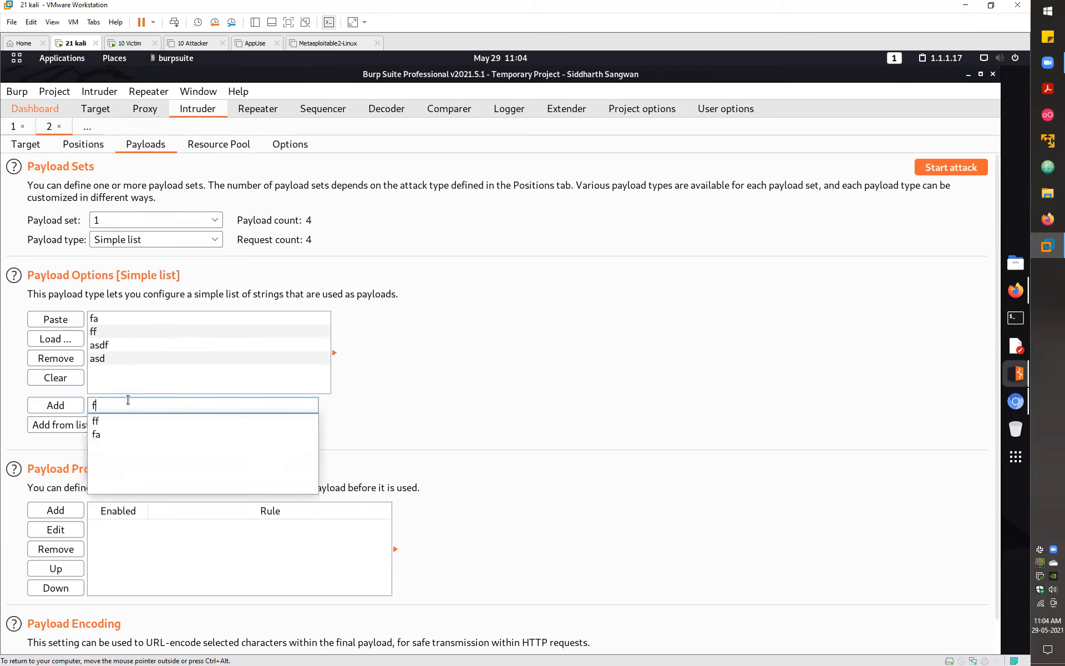
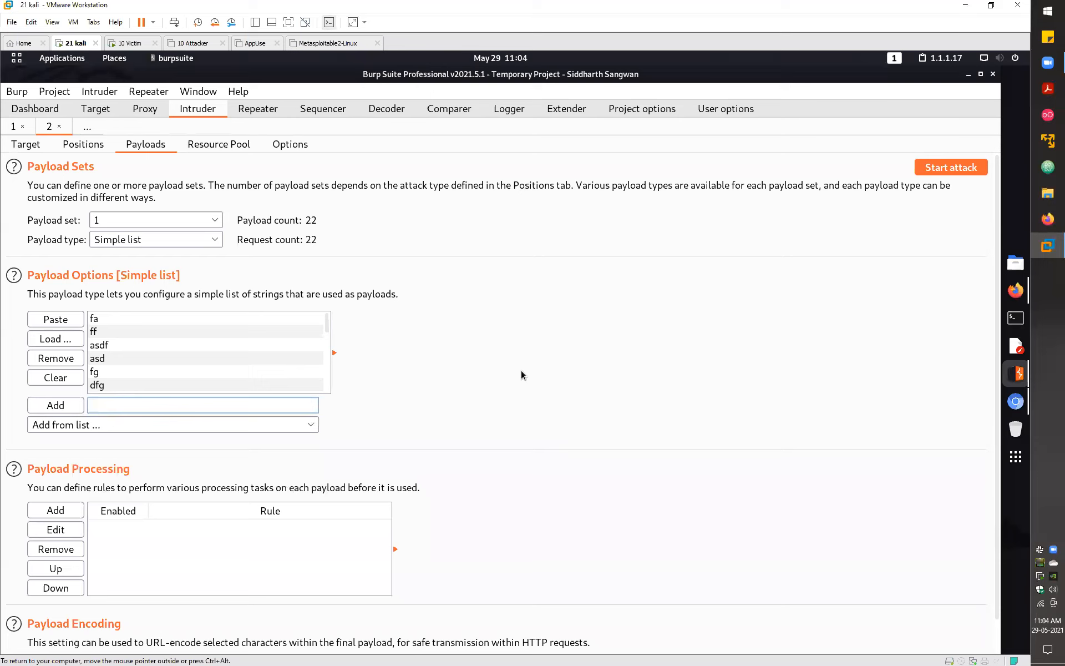
- Bring up the Load file chooser for the Simple list payload set
{"action": "left_click", "coordinate": [58, 340]}
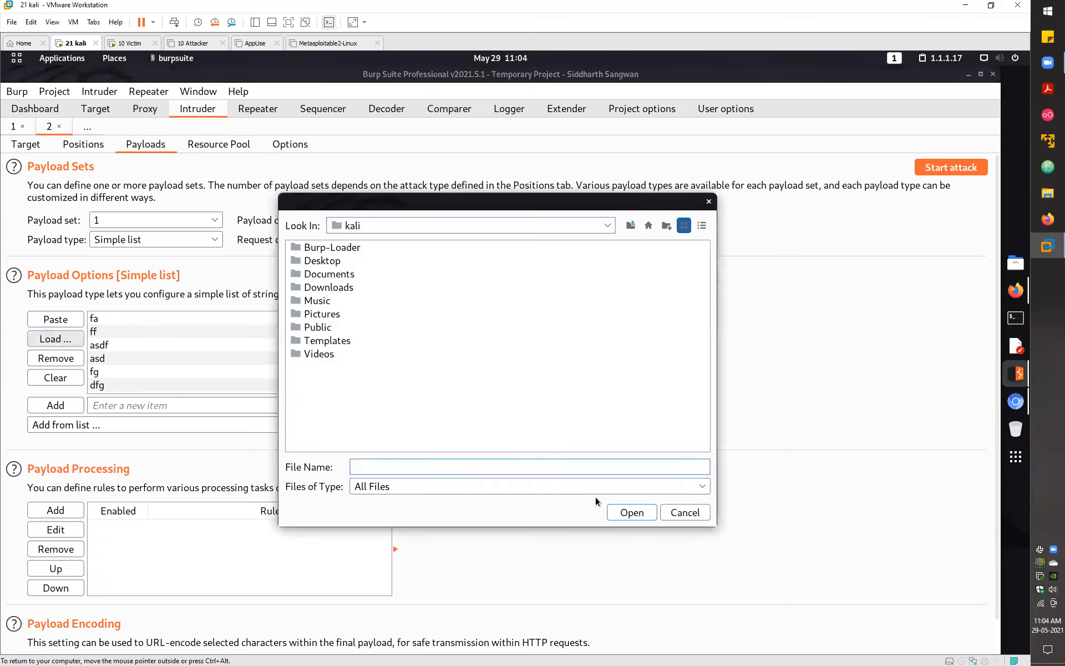
- Navigate the file chooser from the kali home folder to /usr/share/wordlists
{"action": "left_click", "coordinate": [632, 226]}
{"action": "left_click", "coordinate": [633, 226]}
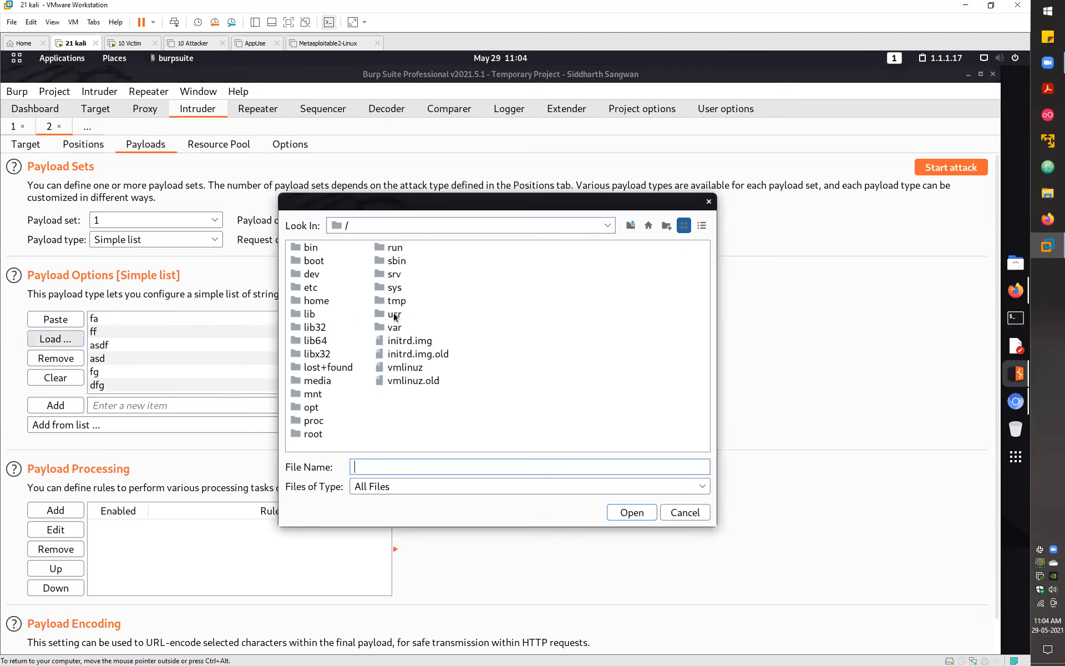
{"action": "double_click", "coordinate": [395, 315]}
{"action": "double_click", "coordinate": [318, 382]}
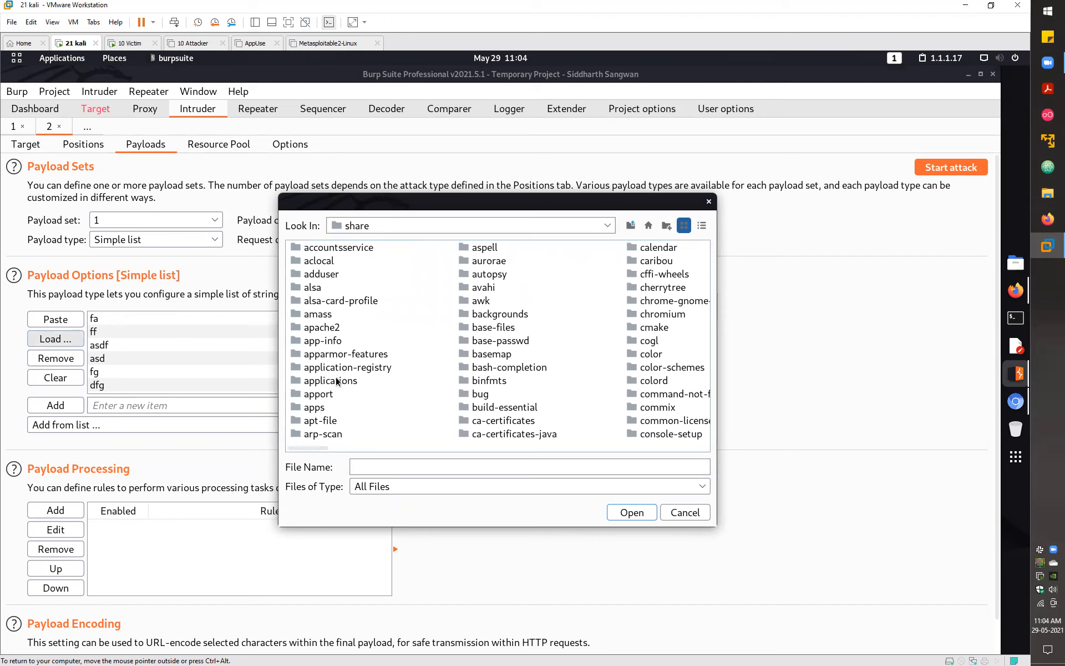
{"action": "type", "text": "wo"}
{"action": "key", "text": "Return"}
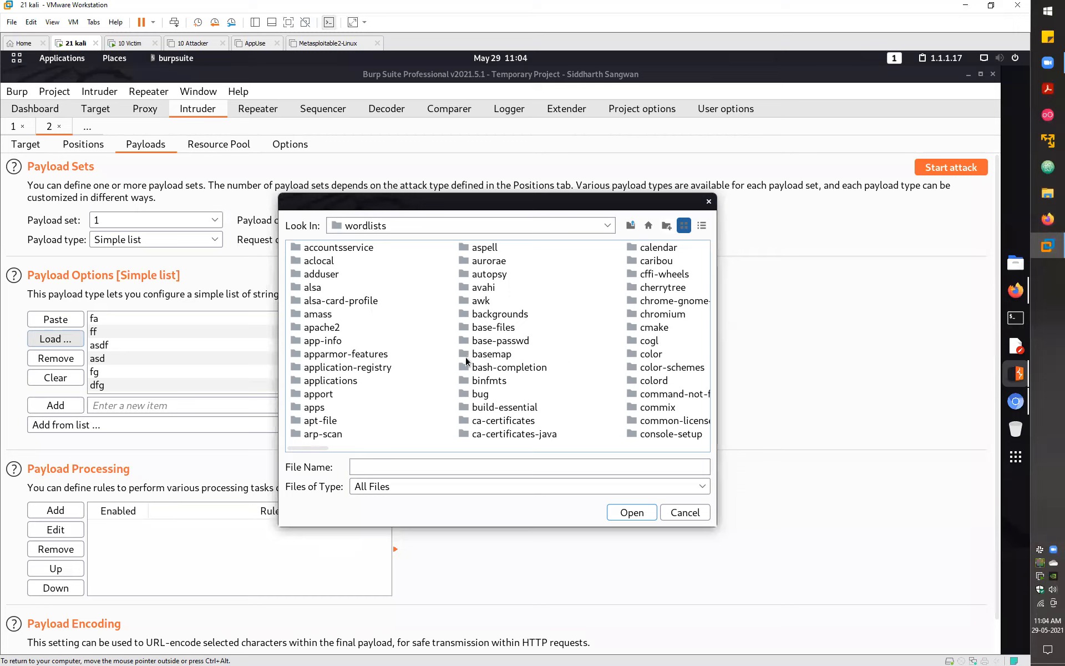
- Move up from /usr/share/wordlists to the /usr/share folder in the Load file chooser
{"action": "key", "text": "BackSpace"}
{"action": "scroll", "coordinate": [465, 357], "scroll_direction": "down", "scroll_amount": 5}
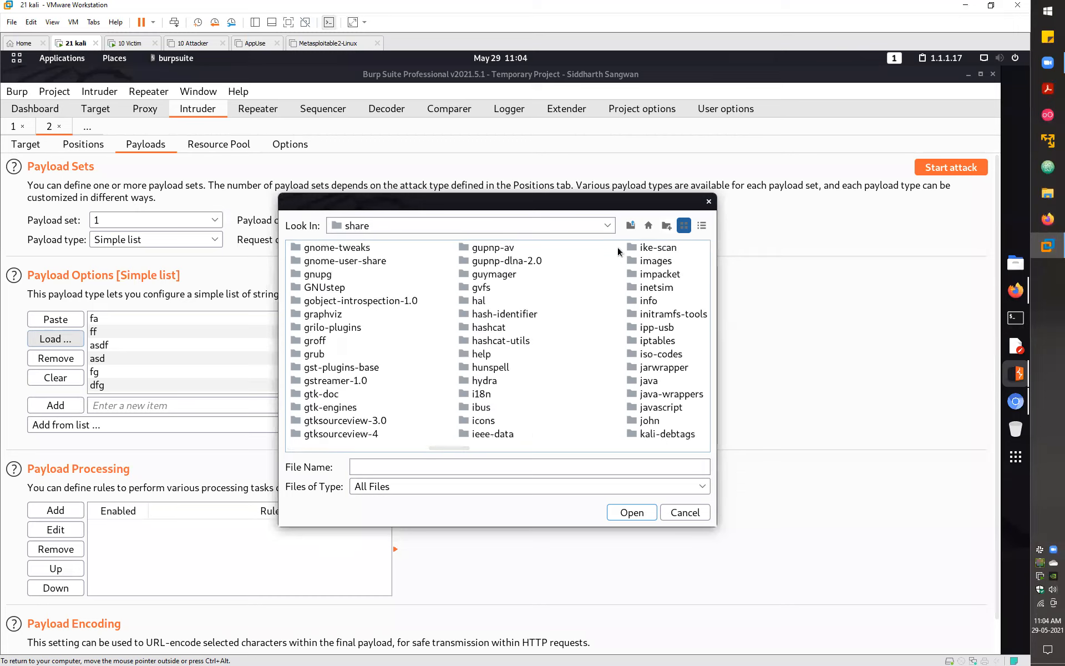
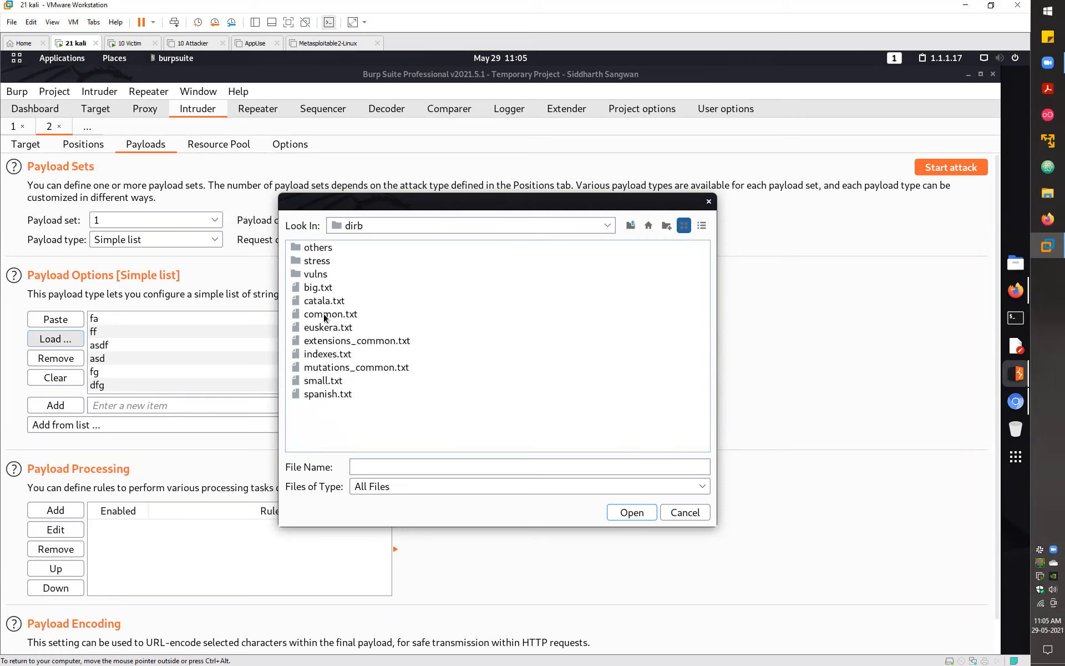
- Load dirb's common.txt as the Simple list payloads, giving 4,636 payloads
{"action": "left_click", "coordinate": [327, 314]}
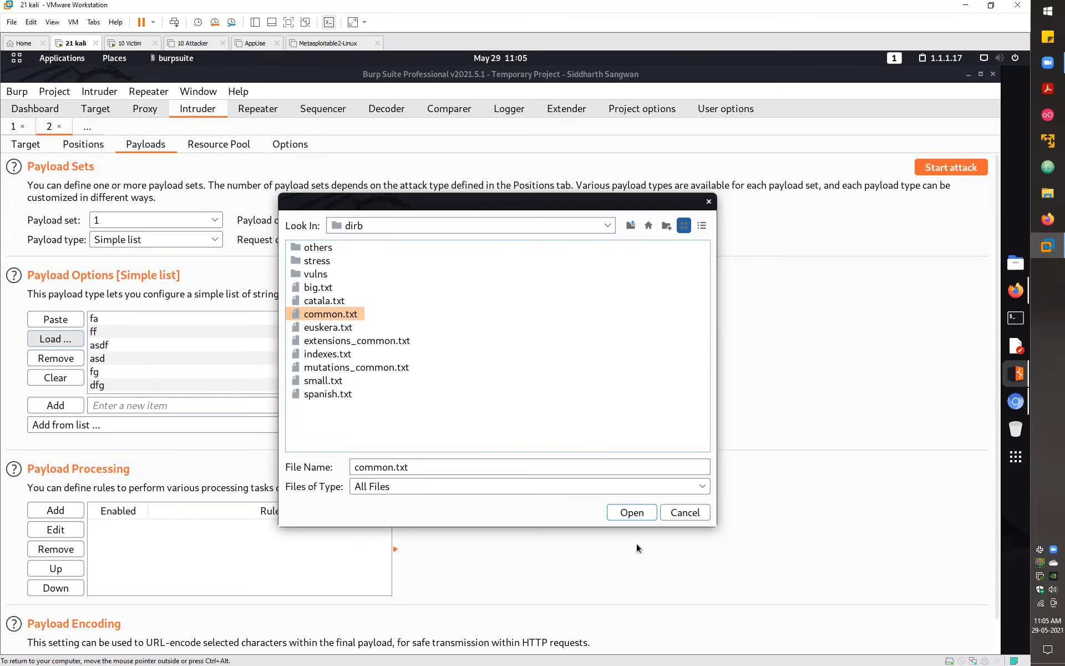
{"action": "left_click", "coordinate": [632, 512]}
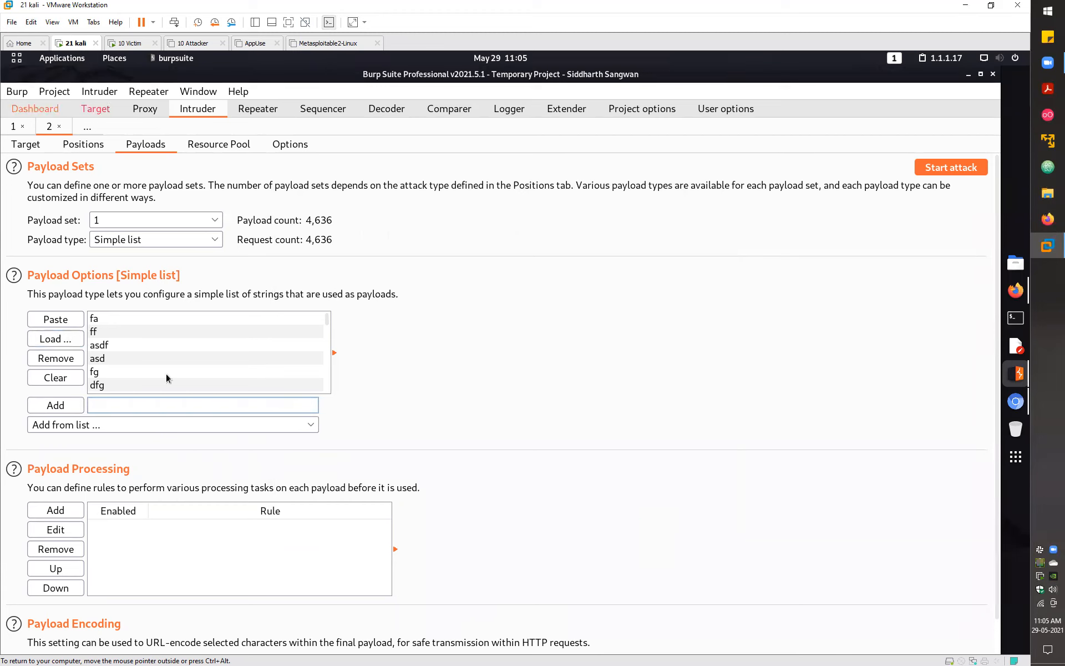
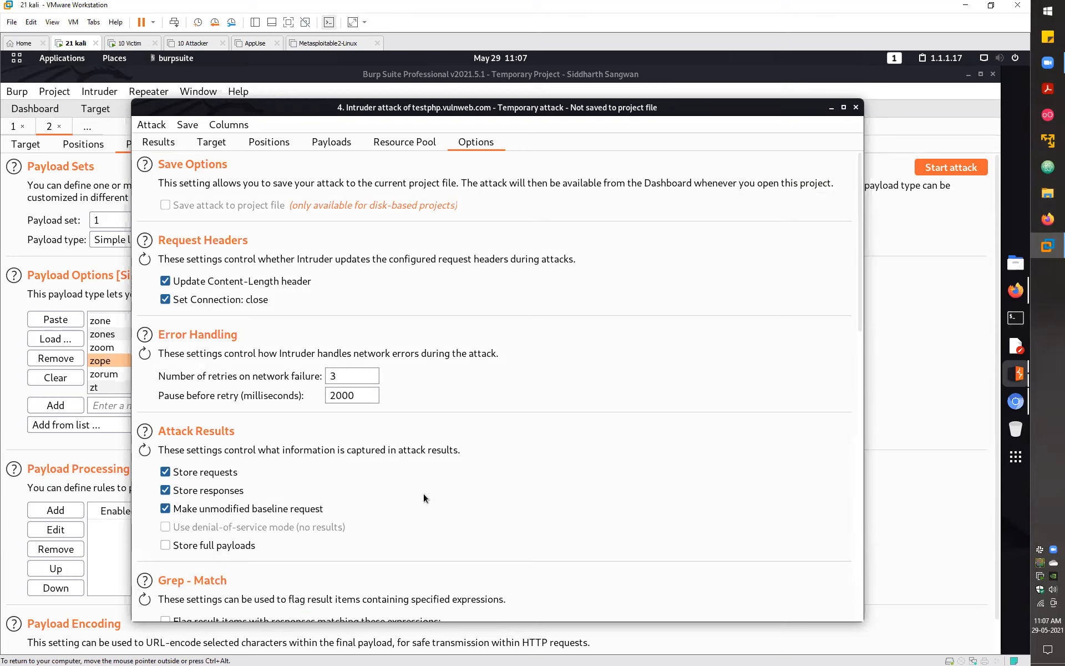
{"action": "scroll", "coordinate": [423, 488], "scroll_direction": "down", "scroll_amount": 6}
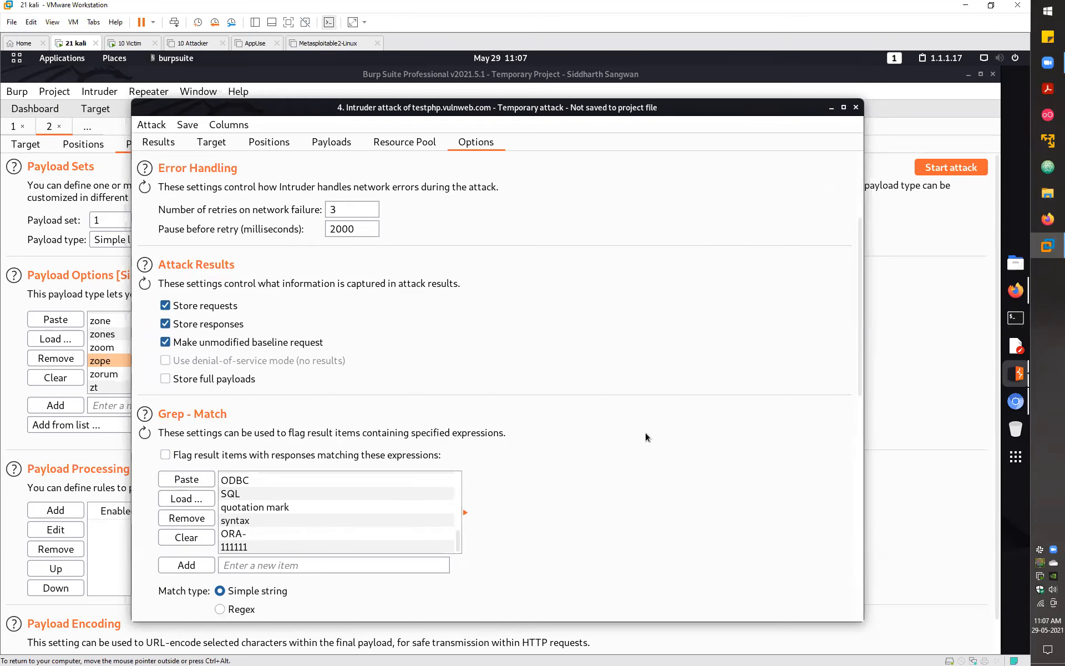
{"action": "scroll", "coordinate": [645, 431], "scroll_direction": "up", "scroll_amount": 6}
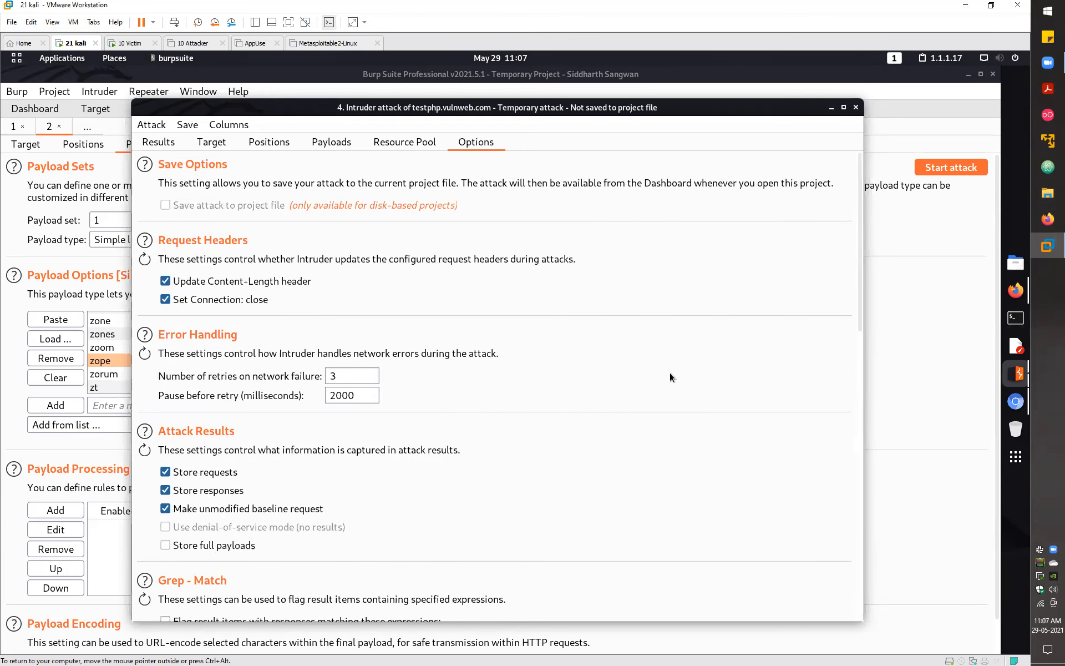
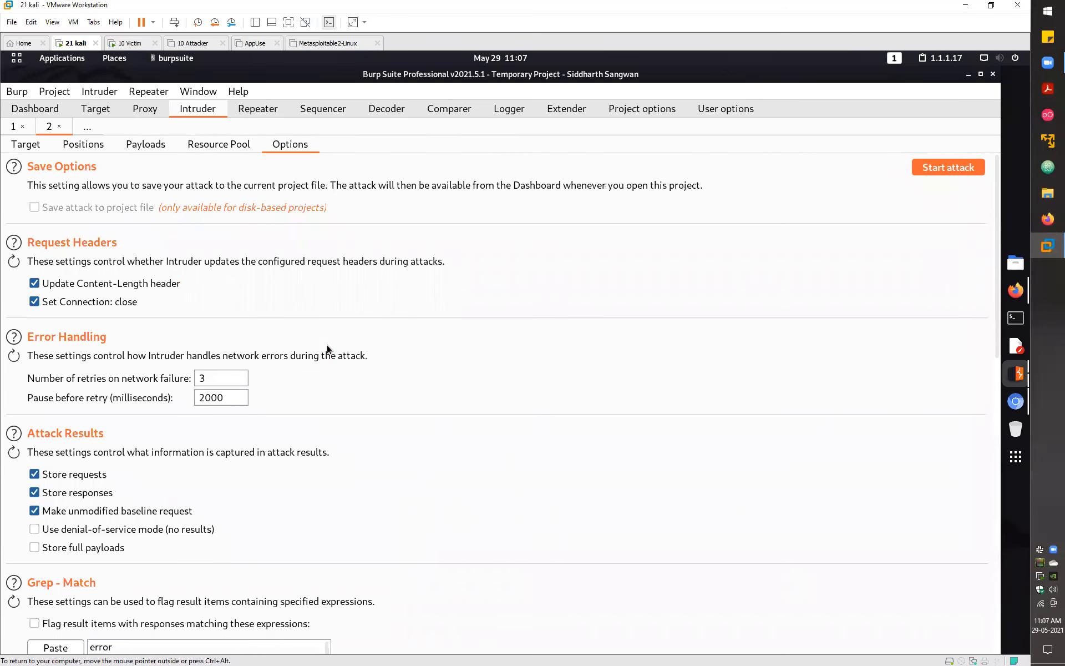
{"action": "scroll", "coordinate": [127, 181], "scroll_direction": "down", "scroll_amount": 3}
{"action": "scroll", "coordinate": [129, 166], "scroll_direction": "up", "scroll_amount": 3}
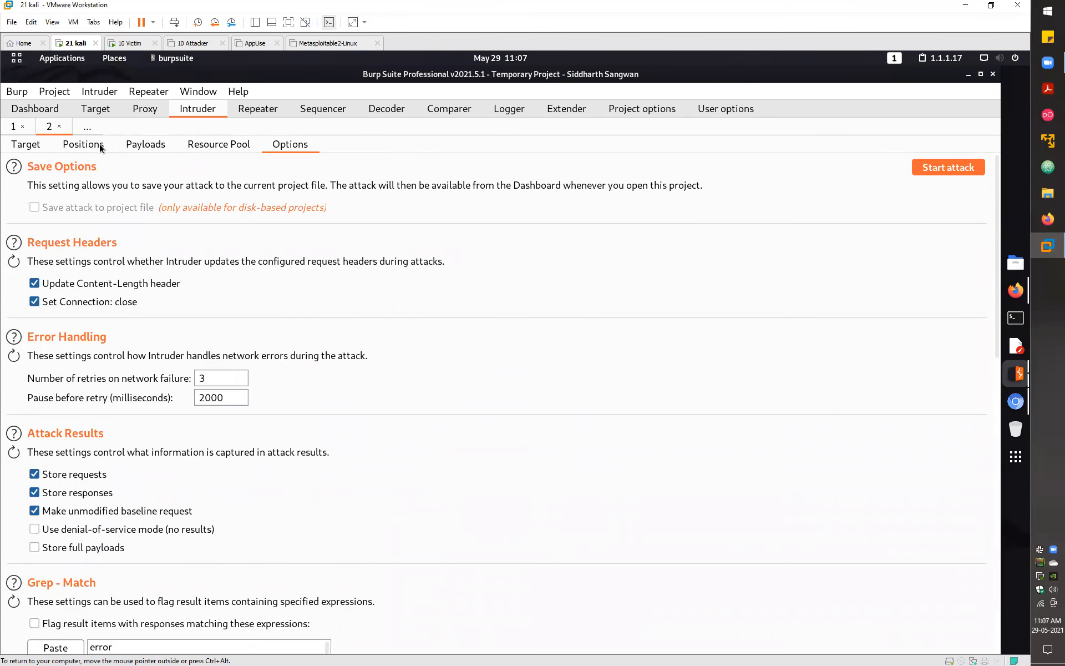
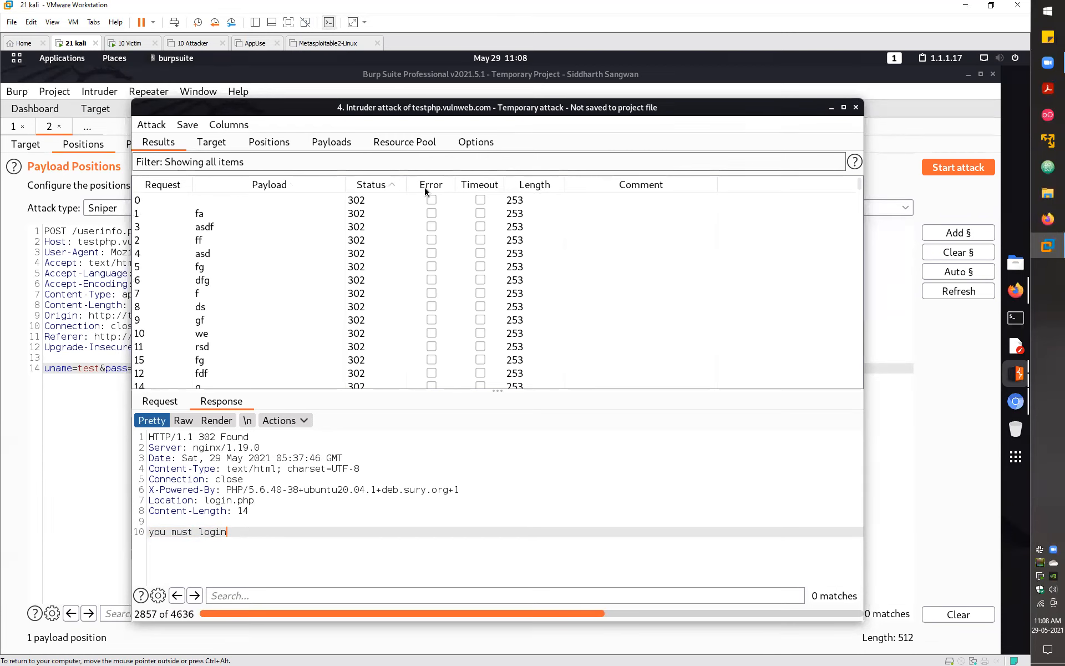
- Sort the testphp.vulnweb.com Intruder results table by the Error column
{"action": "left_click", "coordinate": [427, 186]}
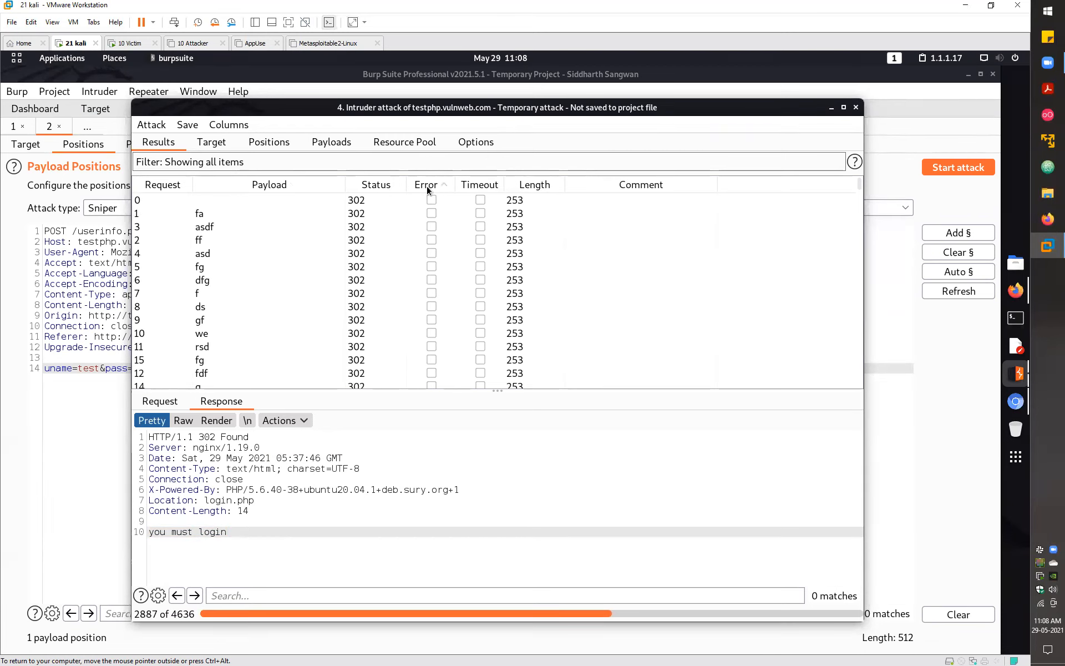
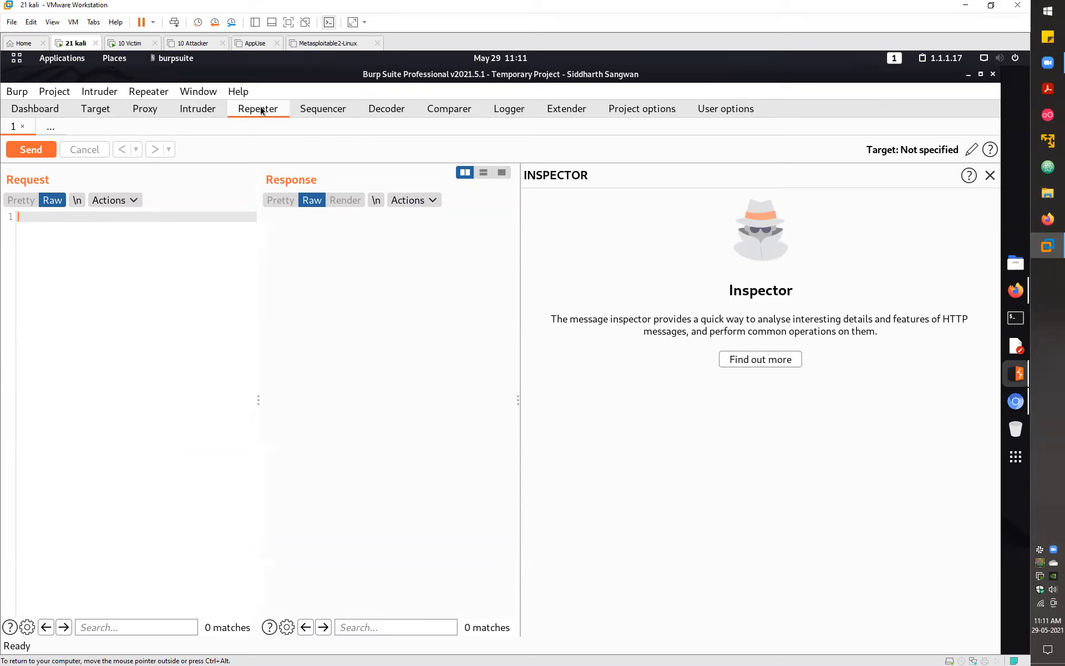
- Switch to the Proxy intercept page, where interception is currently off
{"action": "left_click", "coordinate": [136, 108]}
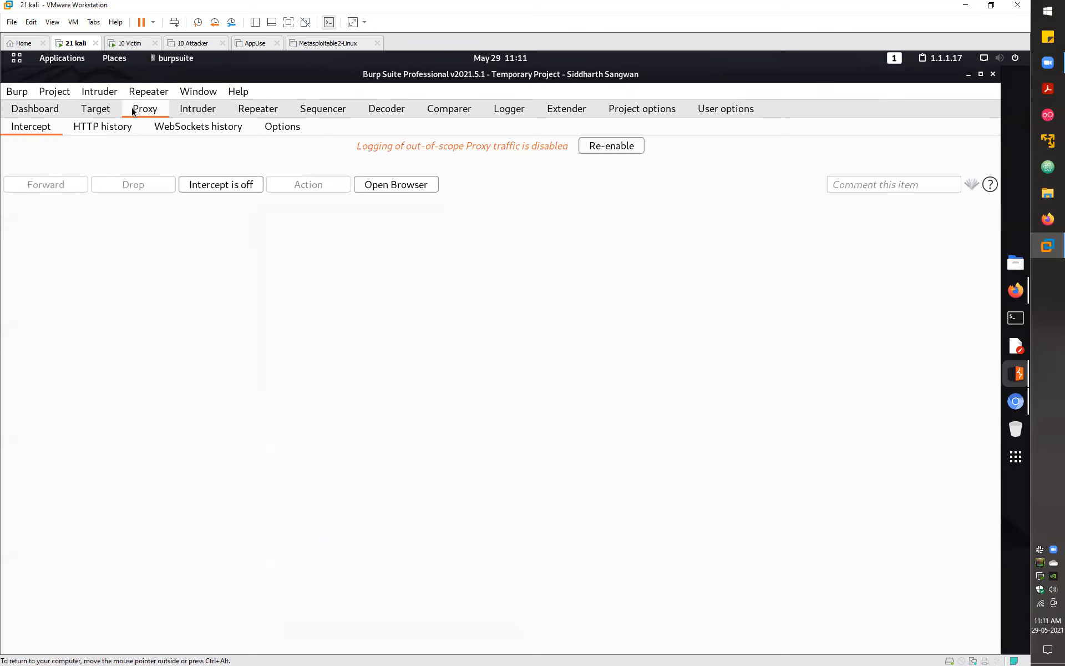
- In Proxy HTTP history, open the facebook.com GET / request and its 200 response
{"action": "left_click", "coordinate": [102, 127]}
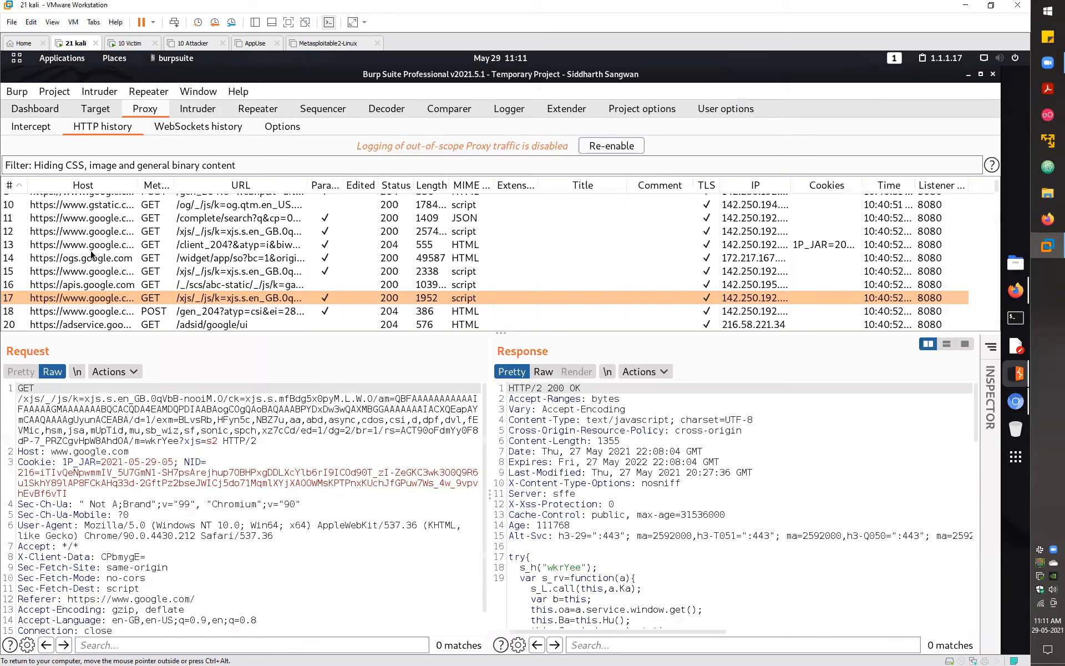
{"action": "scroll", "coordinate": [180, 253], "scroll_direction": "down", "scroll_amount": 1}
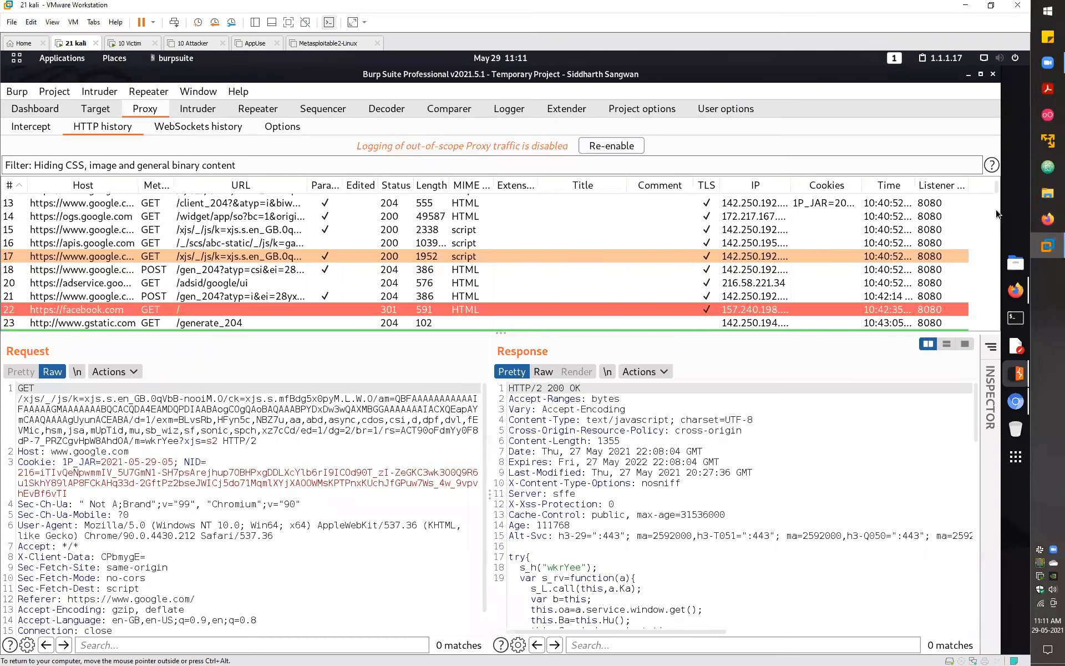
{"action": "left_click", "coordinate": [133, 309]}
{"action": "scroll", "coordinate": [133, 300], "scroll_direction": "down", "scroll_amount": 14}
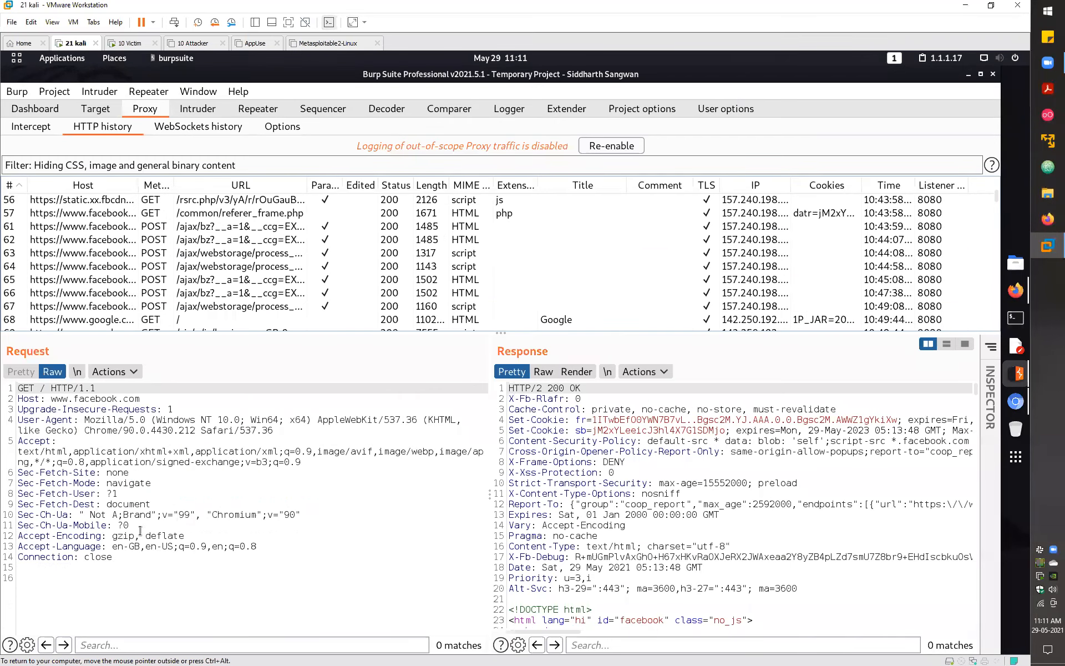
{"action": "scroll", "coordinate": [133, 277], "scroll_direction": "down", "scroll_amount": 3}
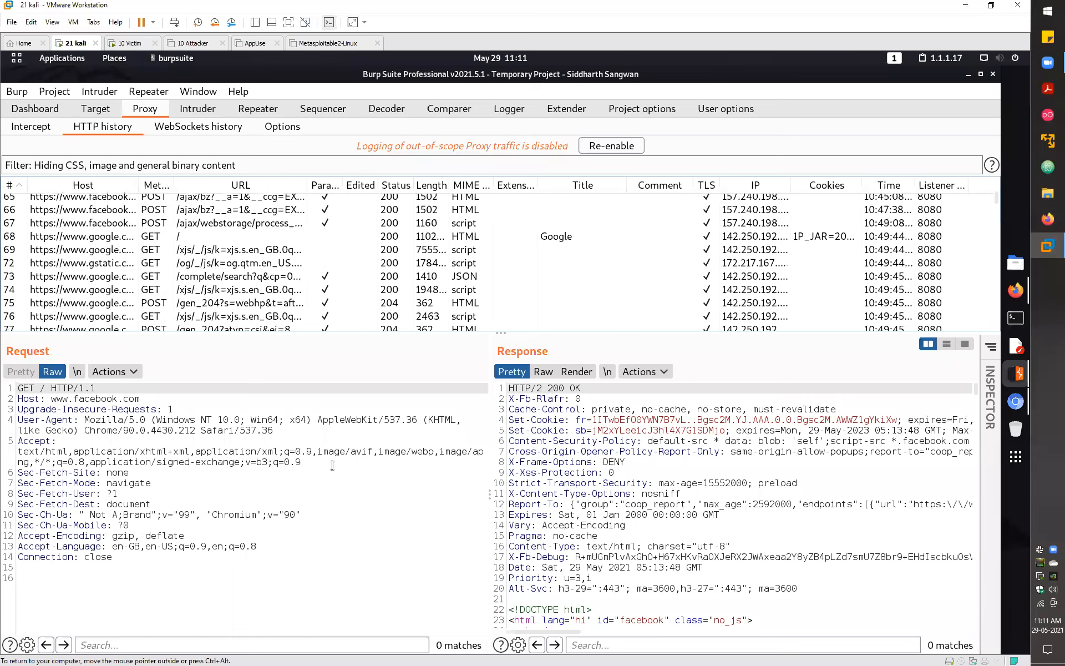
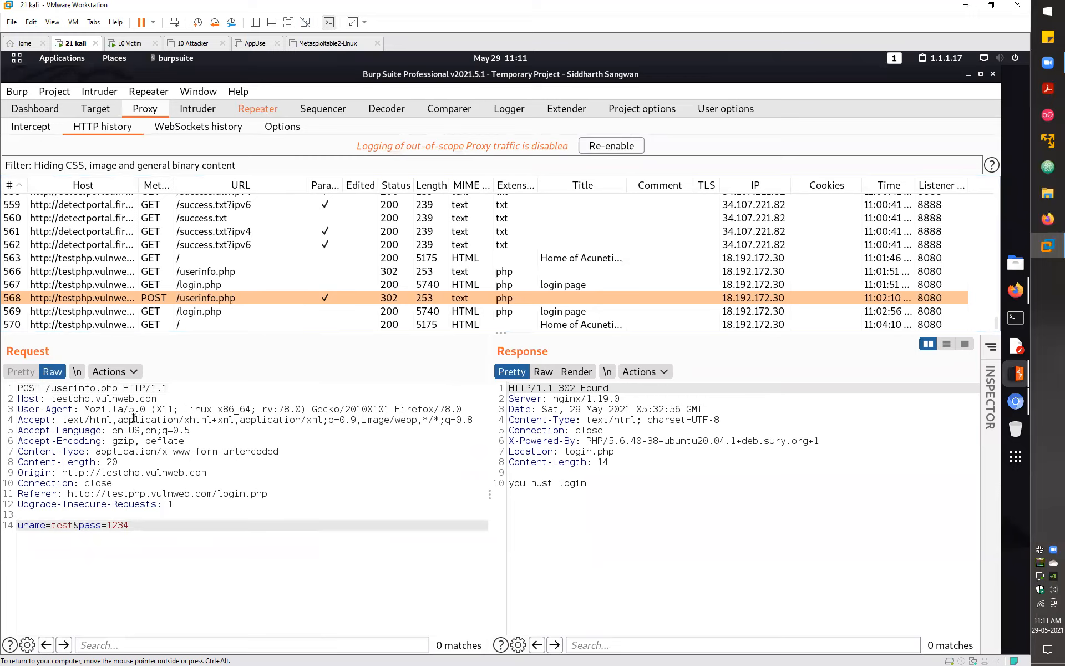
- Bring up the captured POST /userinfo.php login request in Repeater
{"action": "left_click", "coordinate": [261, 108]}
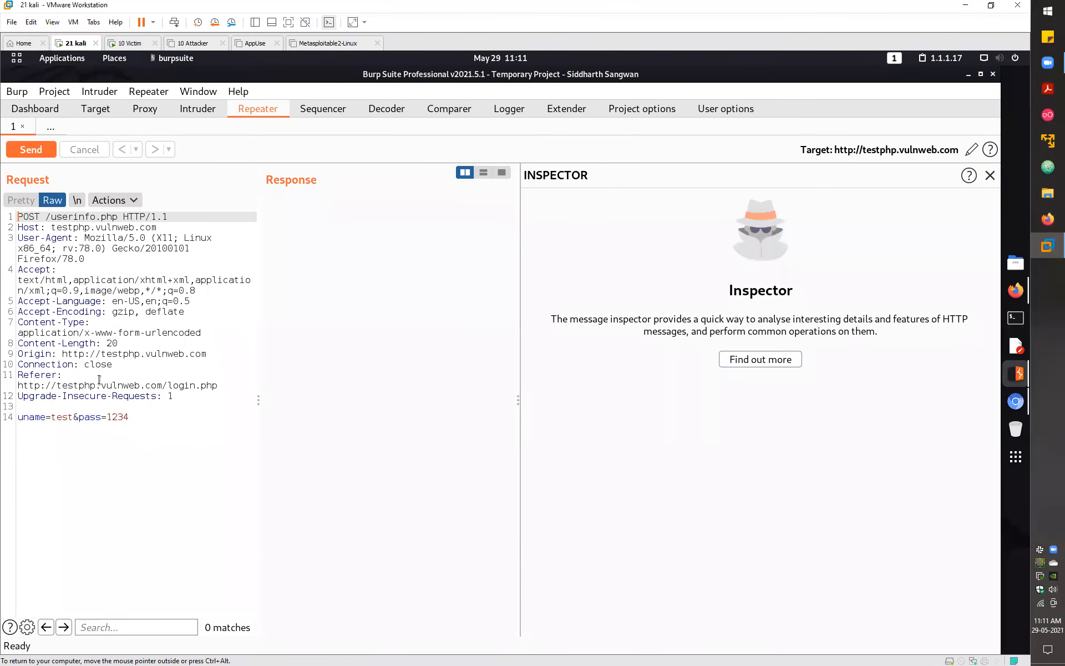
- Select the method and path, the userinfo.php page name, and the pass value for Inspector viewing
{"action": "left_click_drag", "start_coordinate": [18, 216], "coordinate": [118, 216]}
{"action": "double_click", "coordinate": [52, 217]}
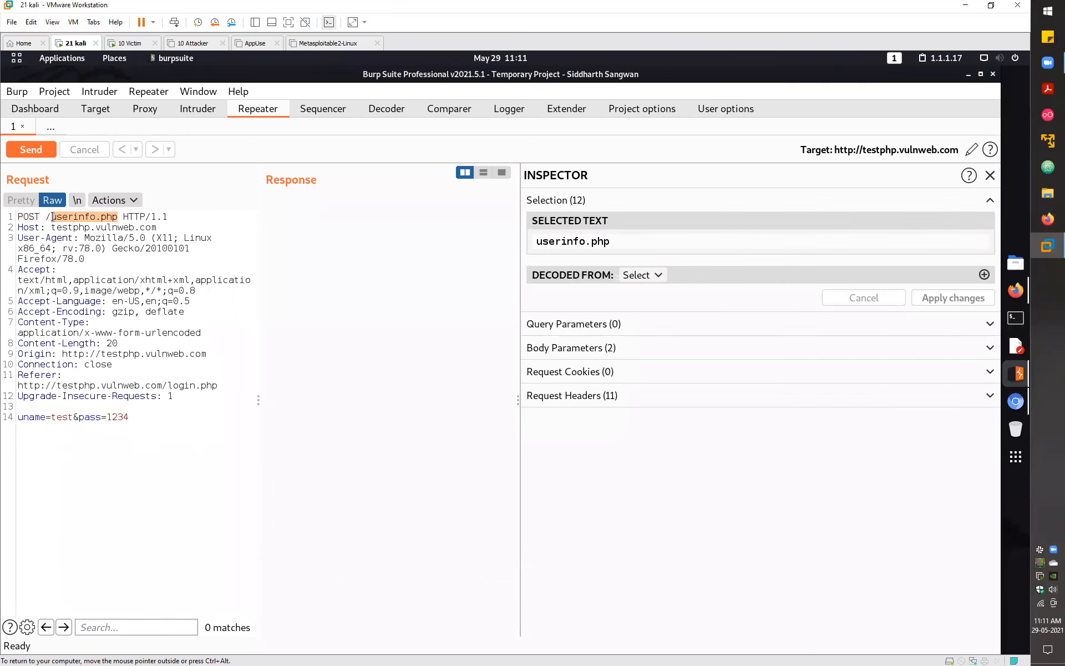
{"action": "double_click", "coordinate": [121, 417]}
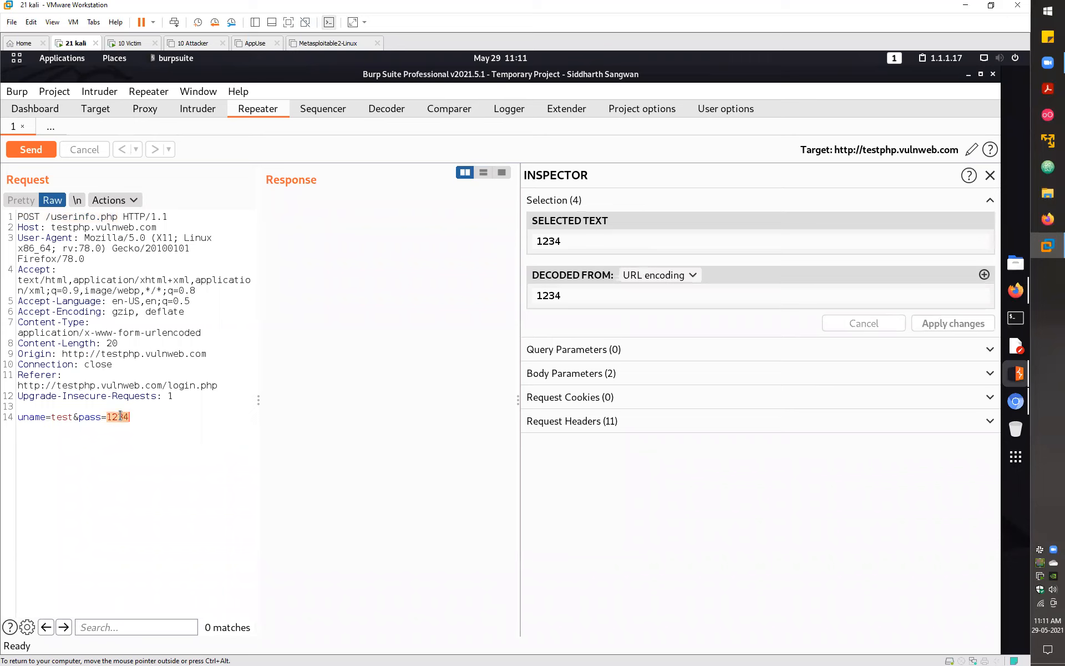
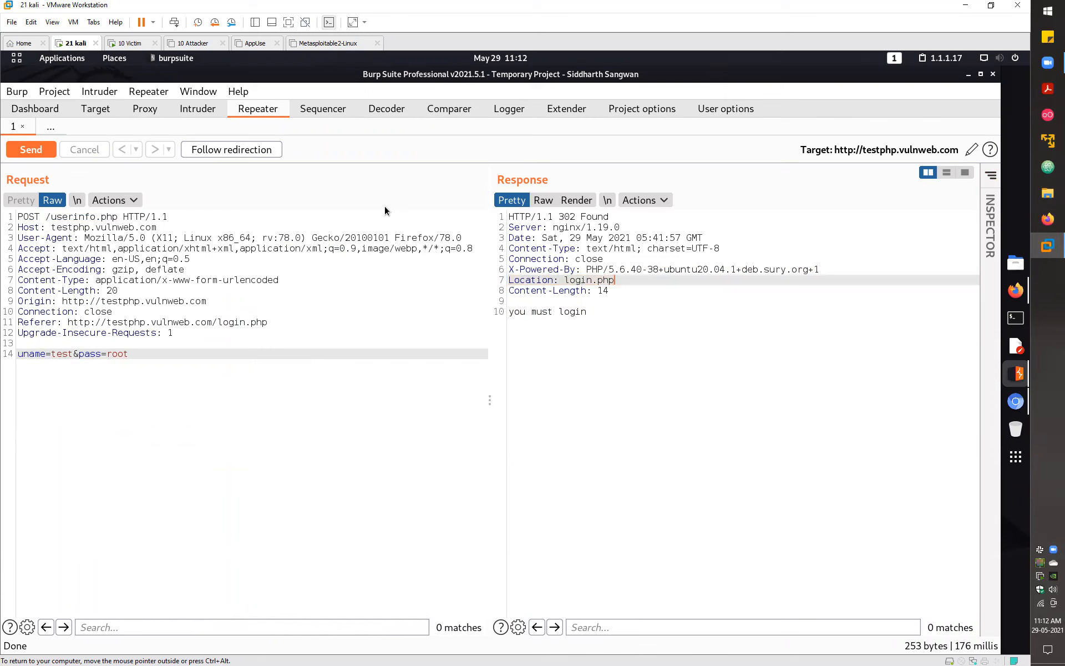
- Follow the redirect to GET /login.php, then highlight the 200 OK response and open its context menu
{"action": "left_click", "coordinate": [228, 151]}
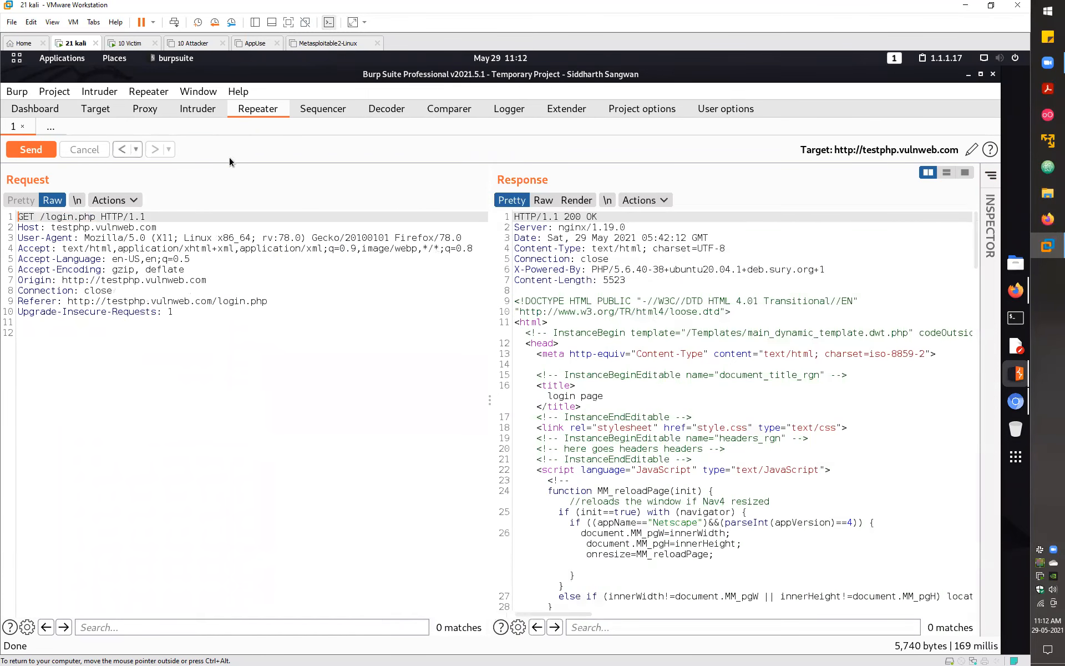
{"action": "left_click_drag", "start_coordinate": [515, 217], "coordinate": [630, 544]}
{"action": "left_click_drag", "start_coordinate": [661, 386], "coordinate": [760, 354]}
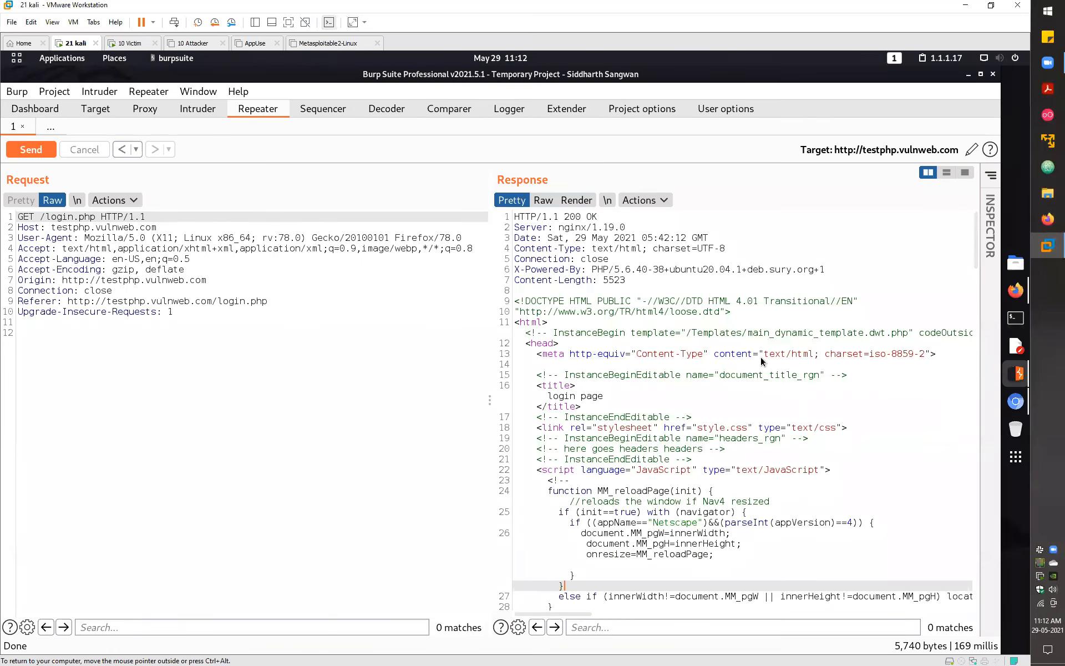
{"action": "right_click", "coordinate": [760, 357]}
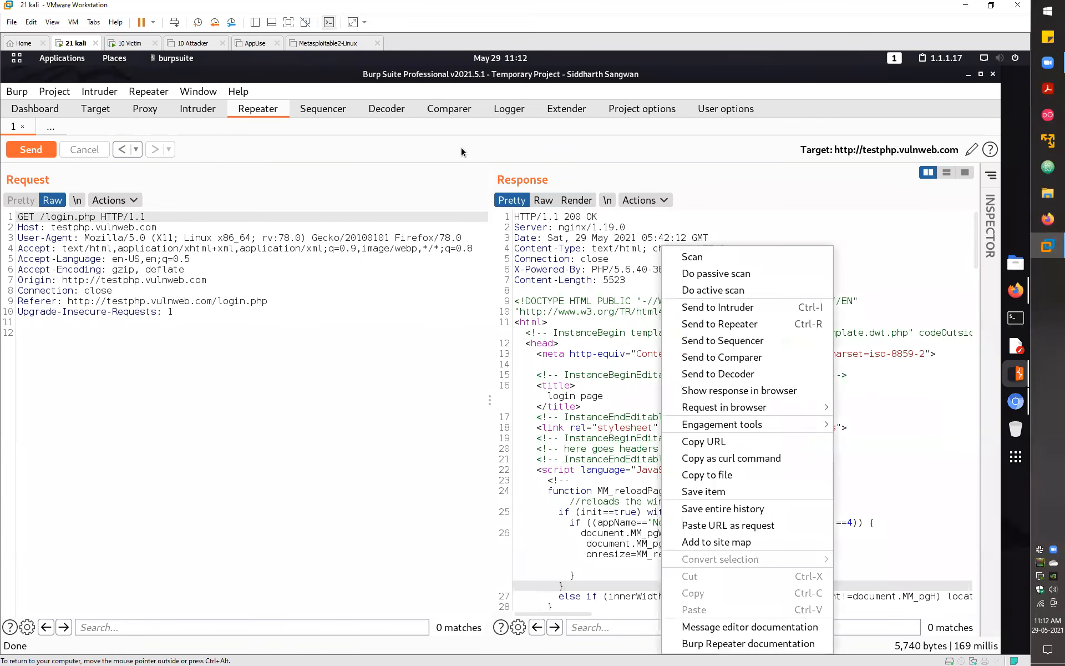
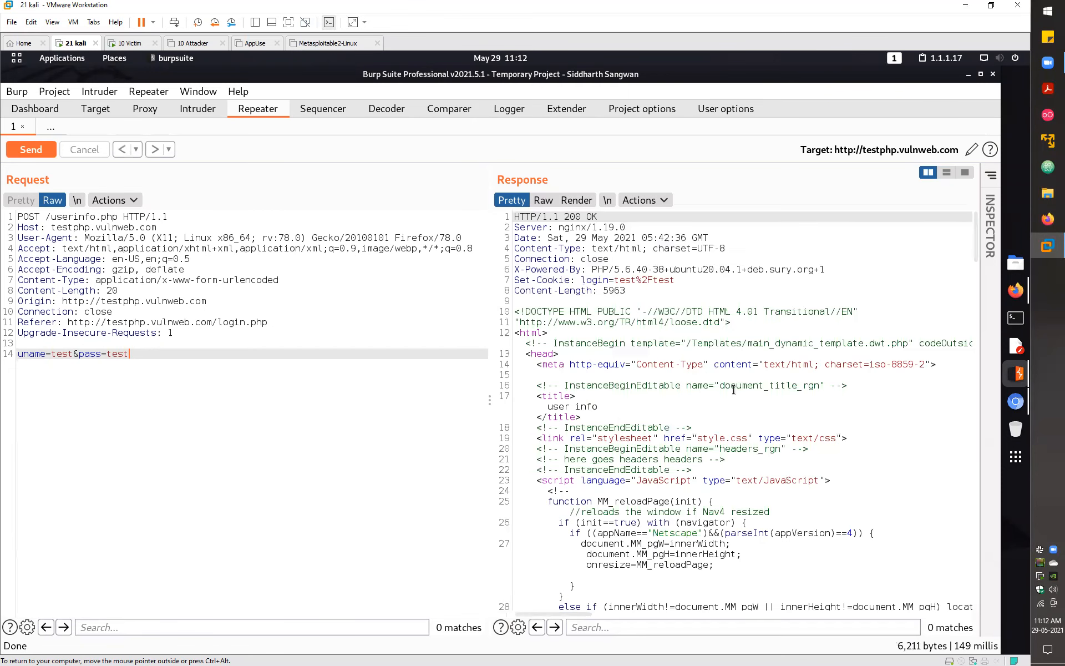
- Select the 200 OK user info response in the Response pane
{"action": "left_click", "coordinate": [794, 427]}
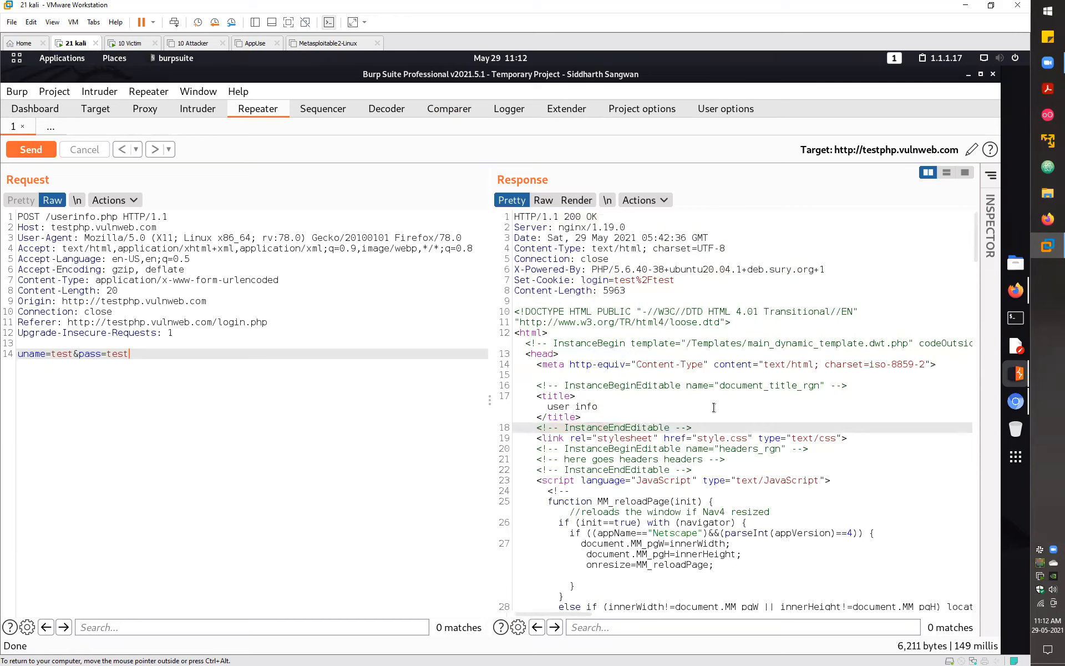
- Copy the 'Show response in browser' burpsuite URL for the POST /userinfo.php Repeater response
{"action": "right_click", "coordinate": [715, 409]}
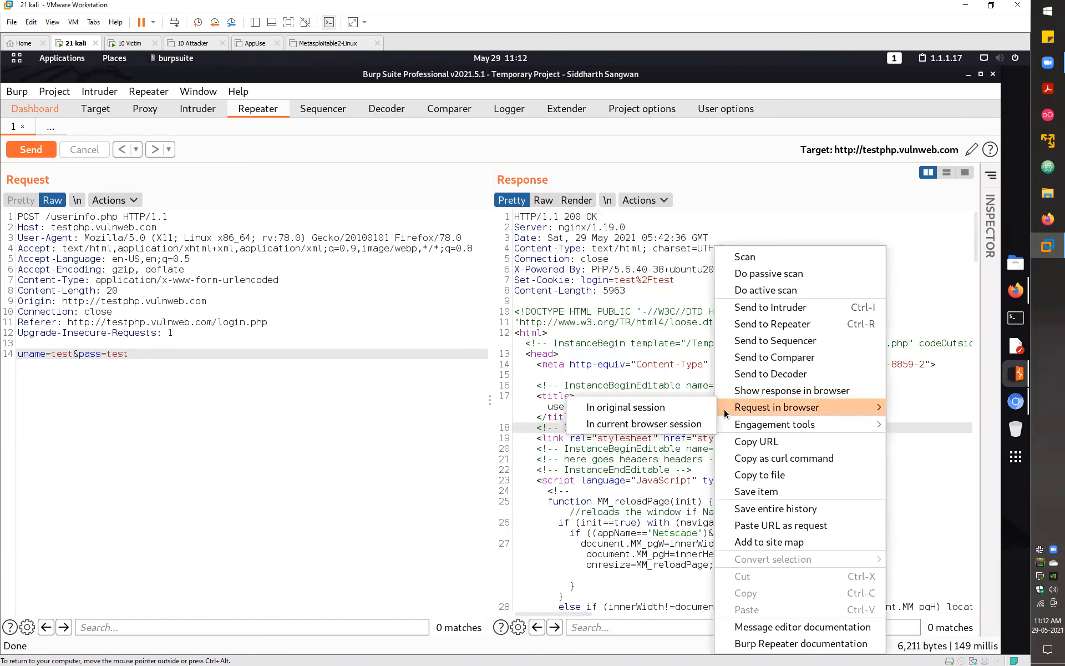
{"action": "left_click", "coordinate": [761, 395]}
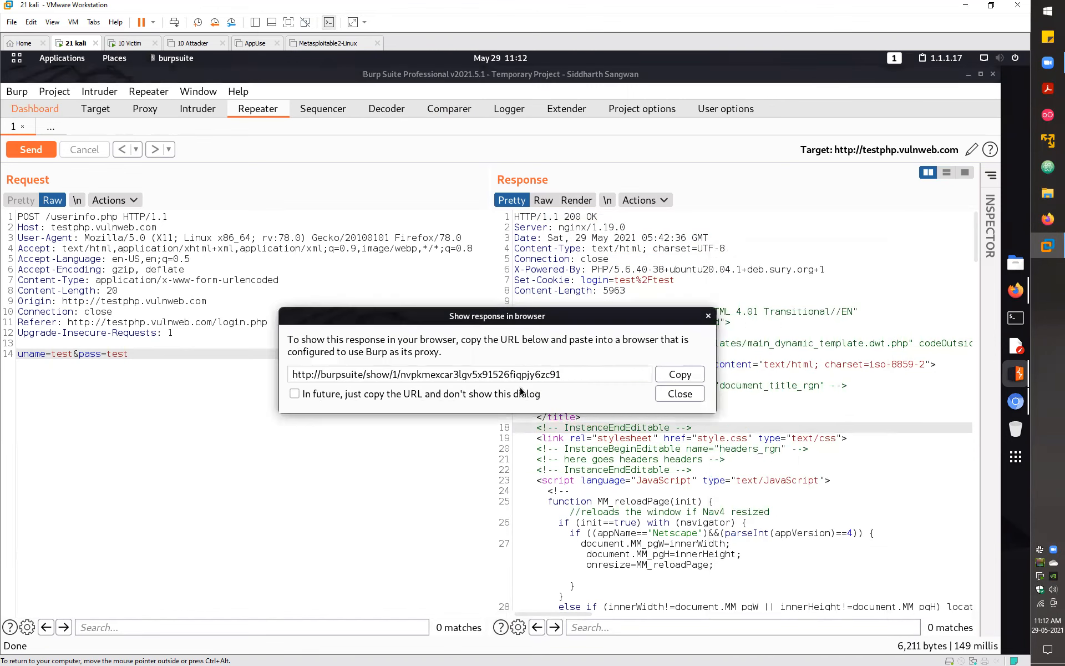
{"action": "left_click", "coordinate": [689, 374]}
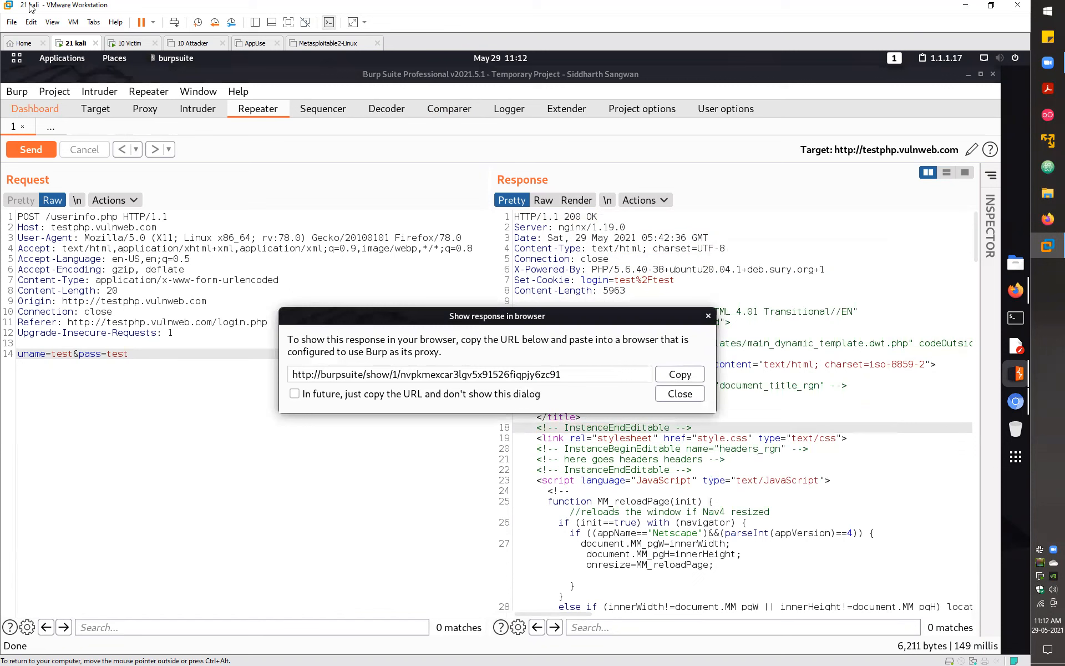
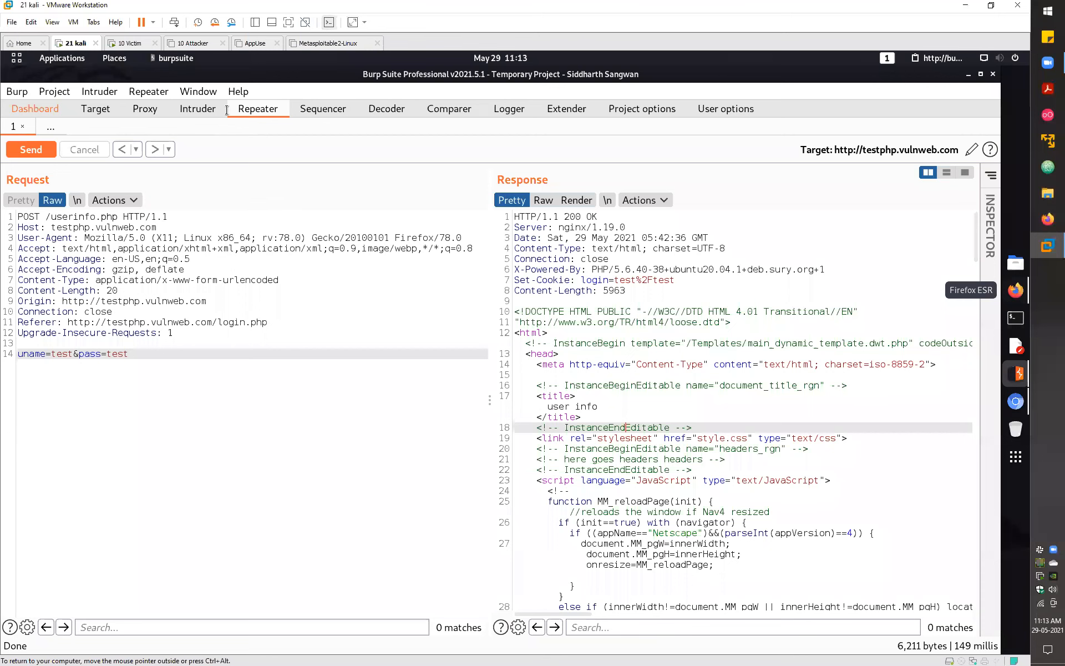
- Switch to Firefox ESR to load the copied userinfo.php response URL
{"action": "left_click", "coordinate": [227, 109]}
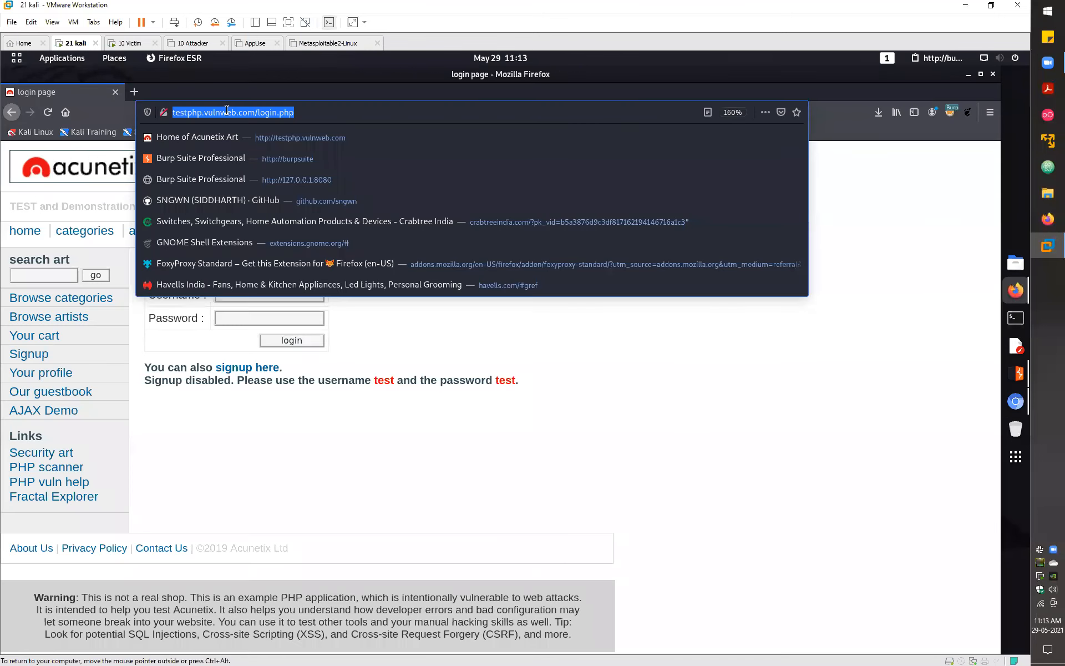
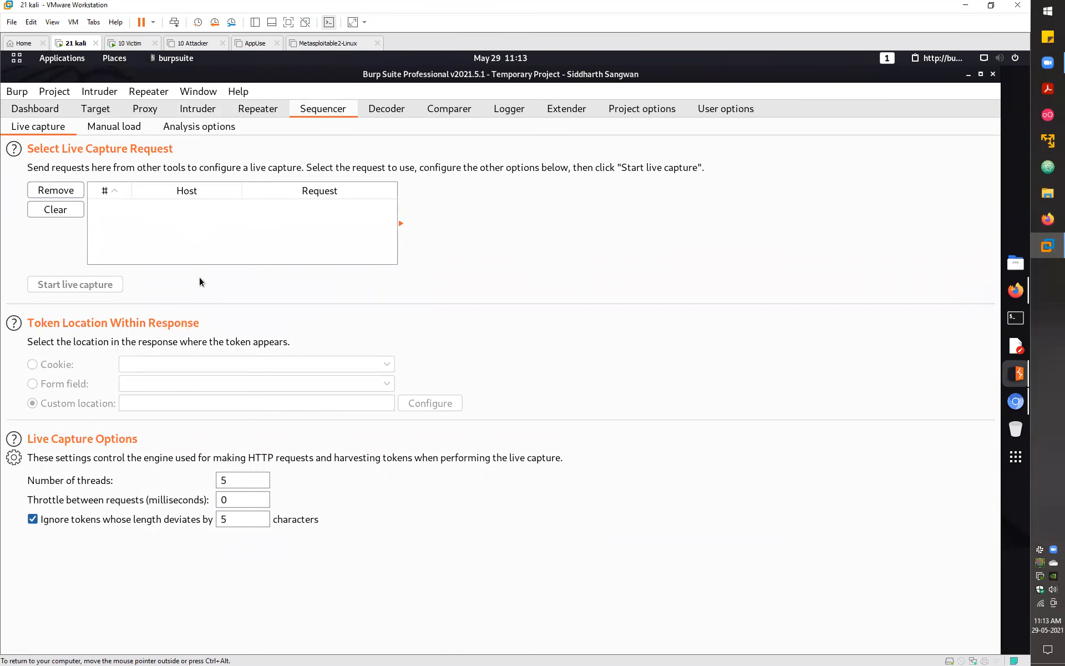
- Review the login page and userinfo.php exchanges (rows 568, 567, 569) in the proxy HTTP history
{"action": "key", "text": "ctrl+shift+p"}
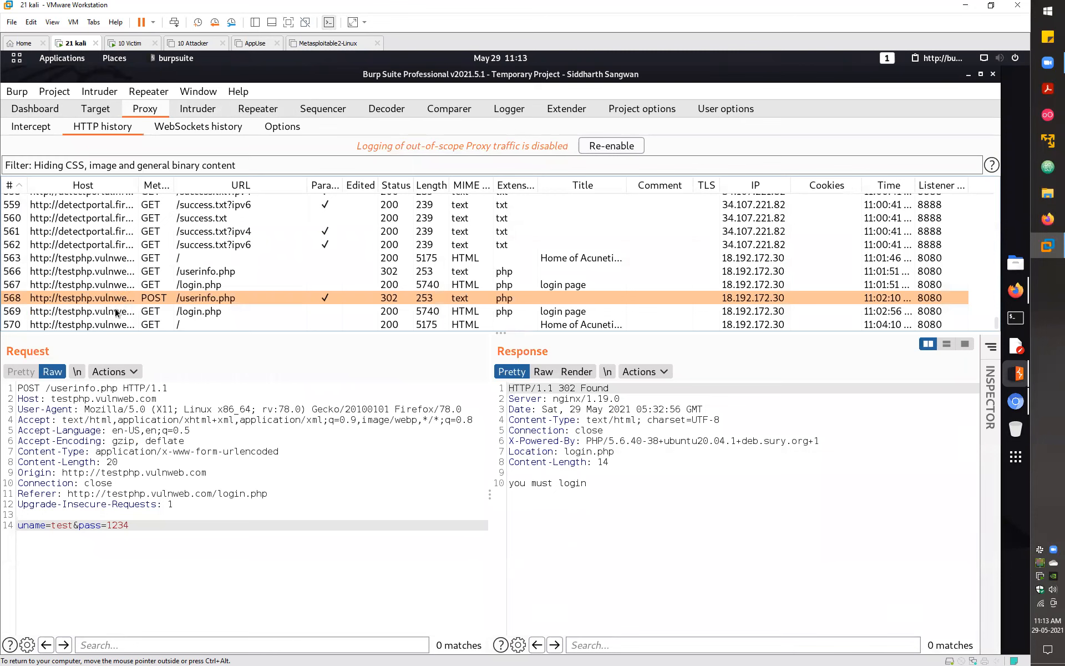
{"action": "key", "text": "Up"}
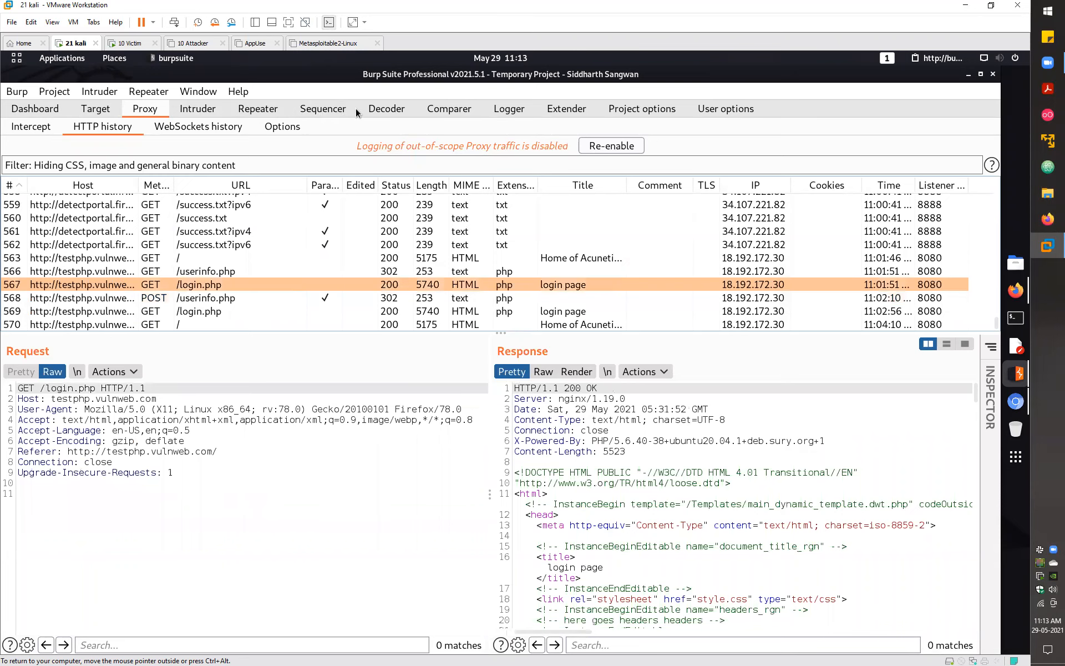
{"action": "key", "text": "Down"}
{"action": "key", "text": "Down"}
{"action": "left_click", "coordinate": [390, 112]}
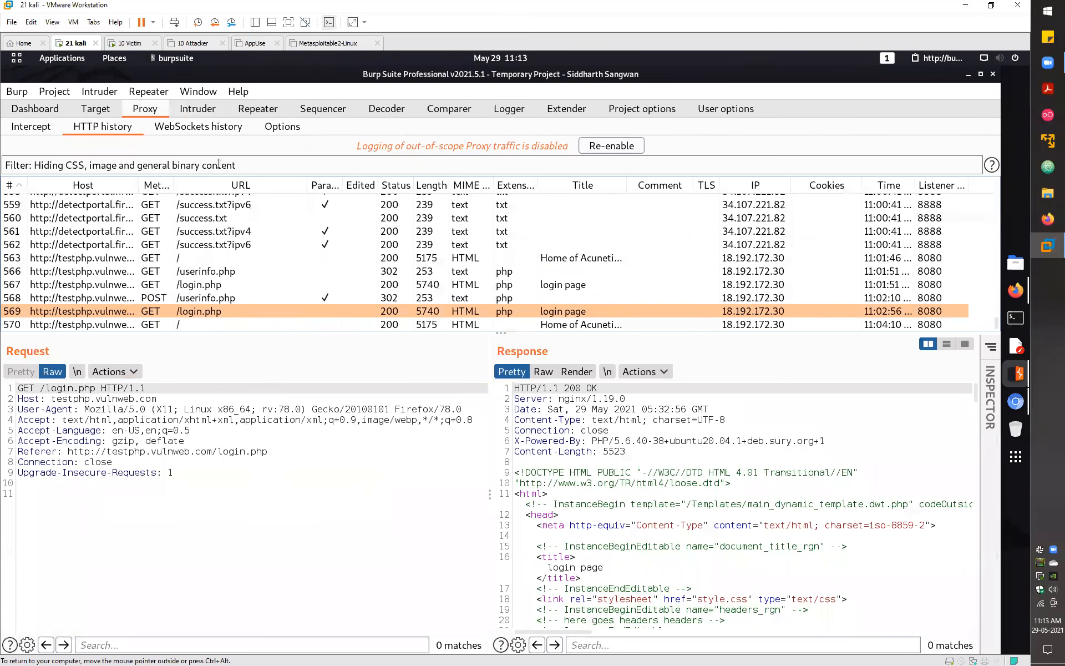
- Encode the text 'ssssss' as Base64 in Decoder, giving c3Nzc3Nz
{"action": "type", "text": "ssssss"}
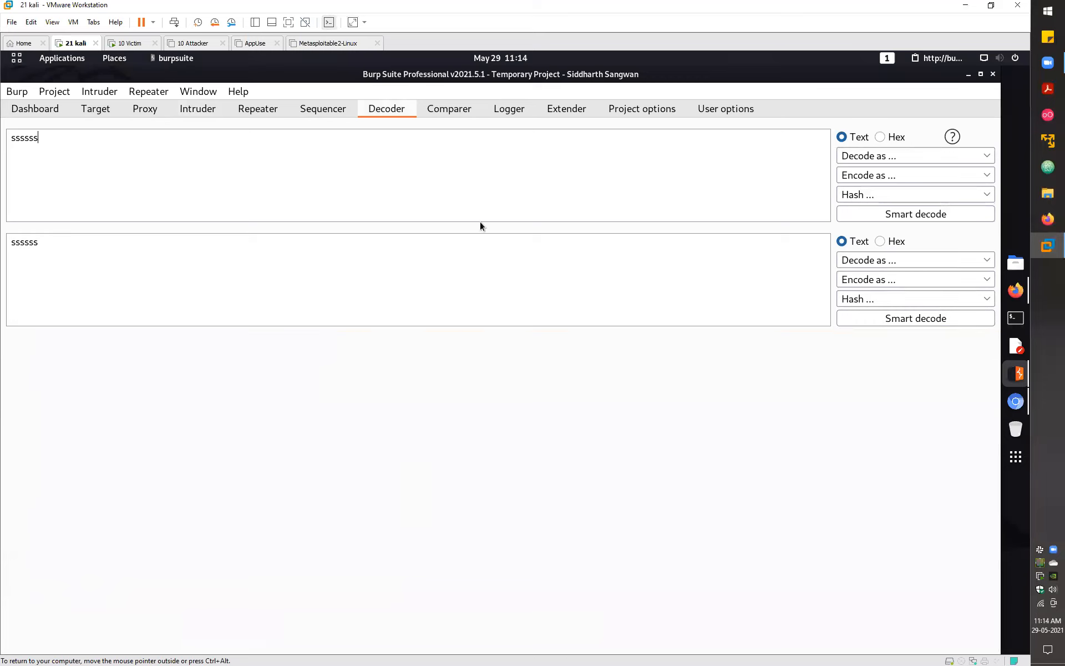
{"action": "left_click", "coordinate": [903, 157]}
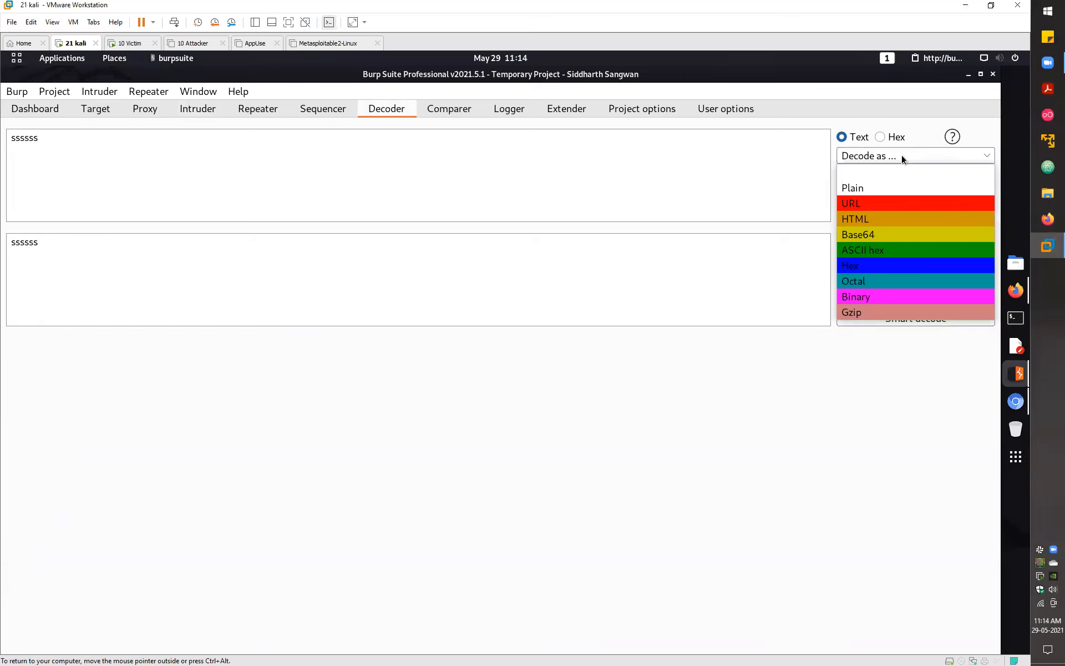
{"action": "left_click", "coordinate": [811, 225]}
{"action": "left_click", "coordinate": [899, 175]}
{"action": "left_click", "coordinate": [880, 249]}
- Hash the input and show the 64-byte hash output as text
{"action": "left_click", "coordinate": [891, 194]}
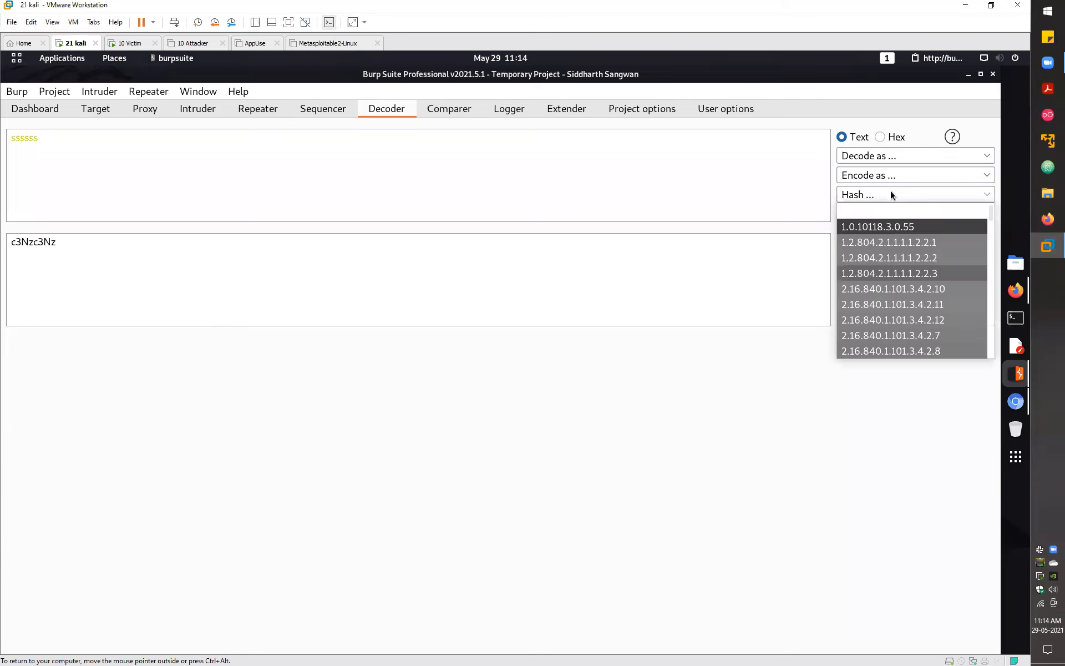
{"action": "scroll", "coordinate": [907, 302], "scroll_direction": "up", "scroll_amount": 5}
{"action": "scroll", "coordinate": [908, 304], "scroll_direction": "down", "scroll_amount": 4}
{"action": "left_click", "coordinate": [907, 304]}
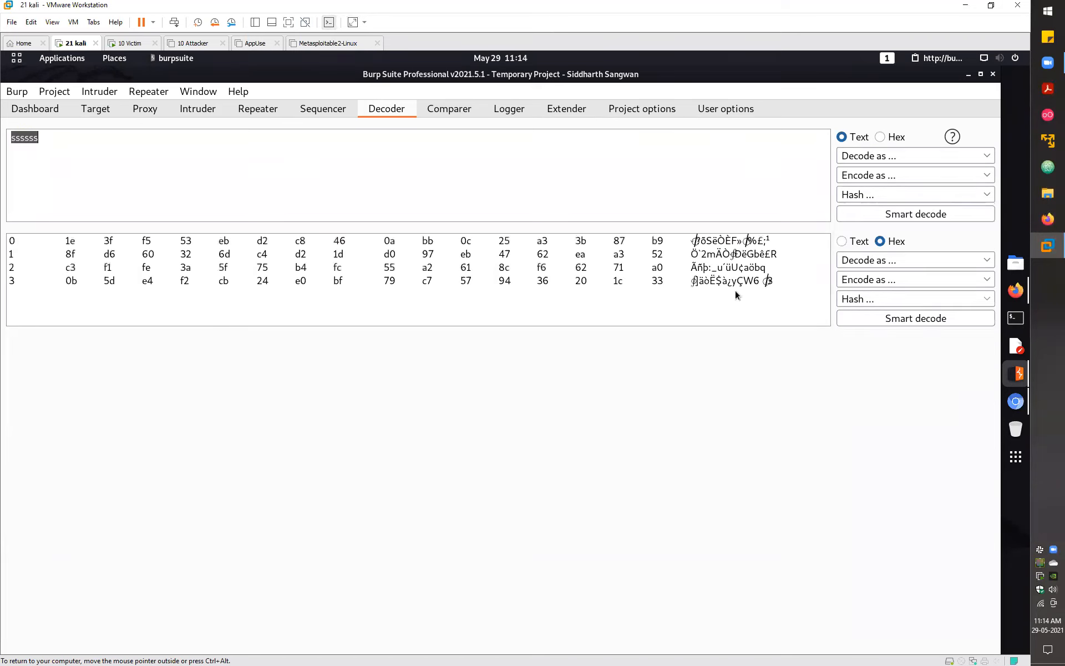
{"action": "left_click", "coordinate": [854, 242]}
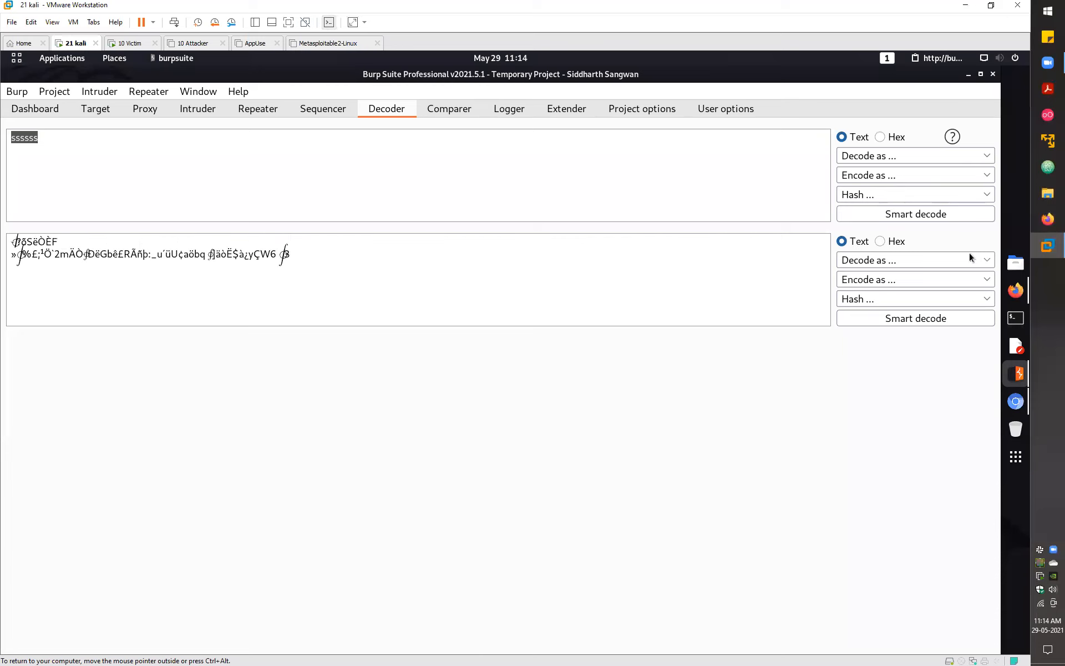
{"action": "left_click", "coordinate": [910, 196]}
{"action": "scroll", "coordinate": [911, 292], "scroll_direction": "down", "scroll_amount": 10}
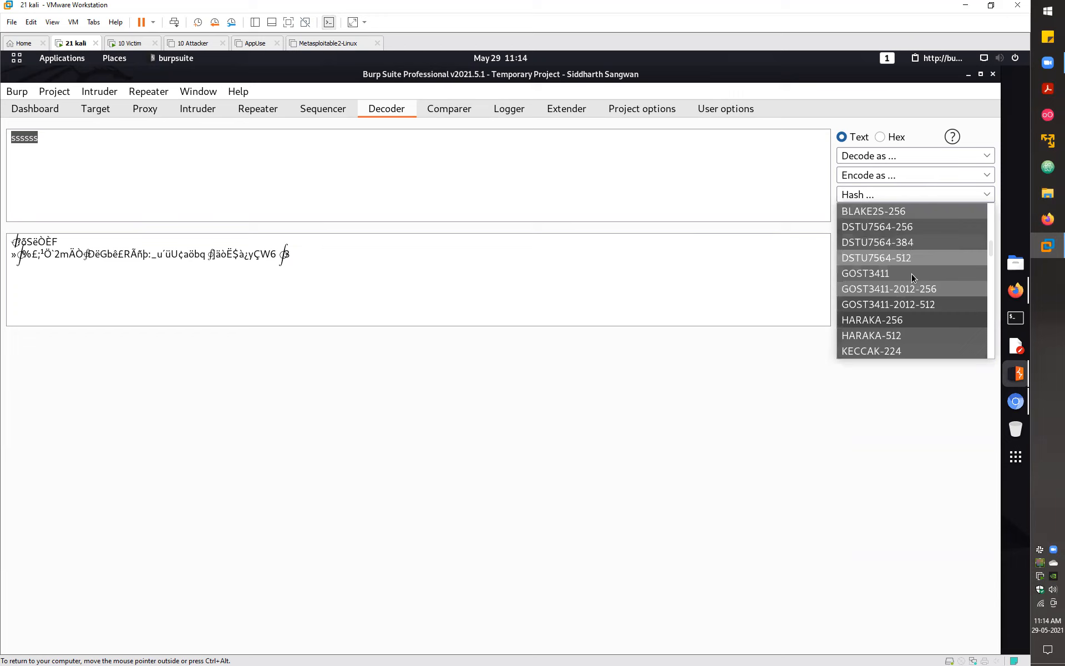
{"action": "left_click", "coordinate": [452, 109]}
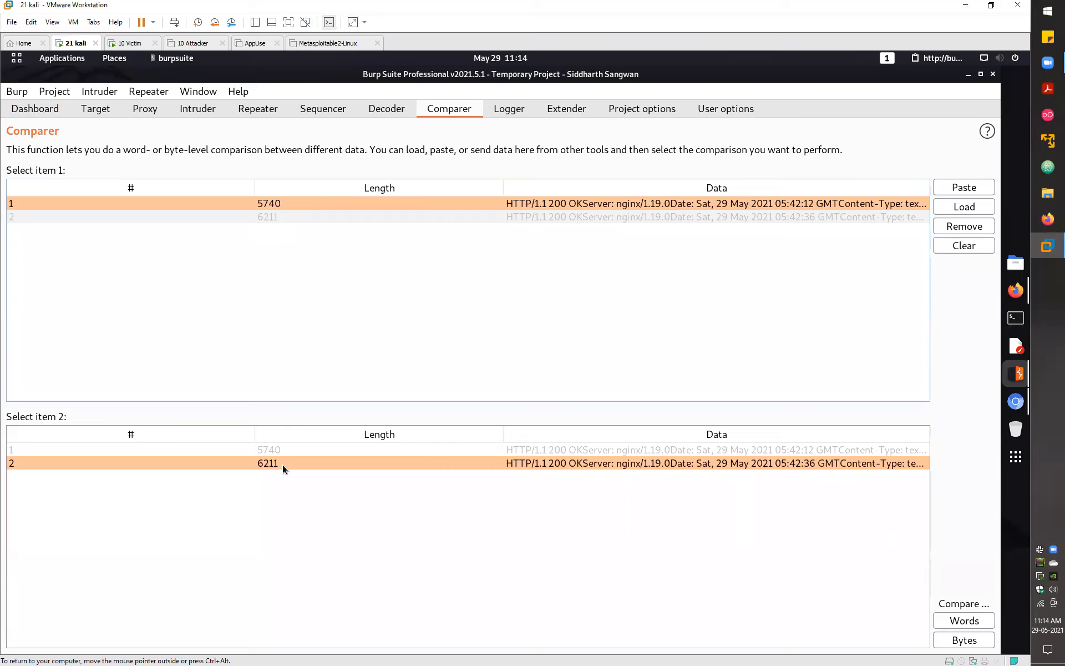
- Word-compare the login page and userinfo responses and scroll through the 54 differences
{"action": "left_click", "coordinate": [969, 624]}
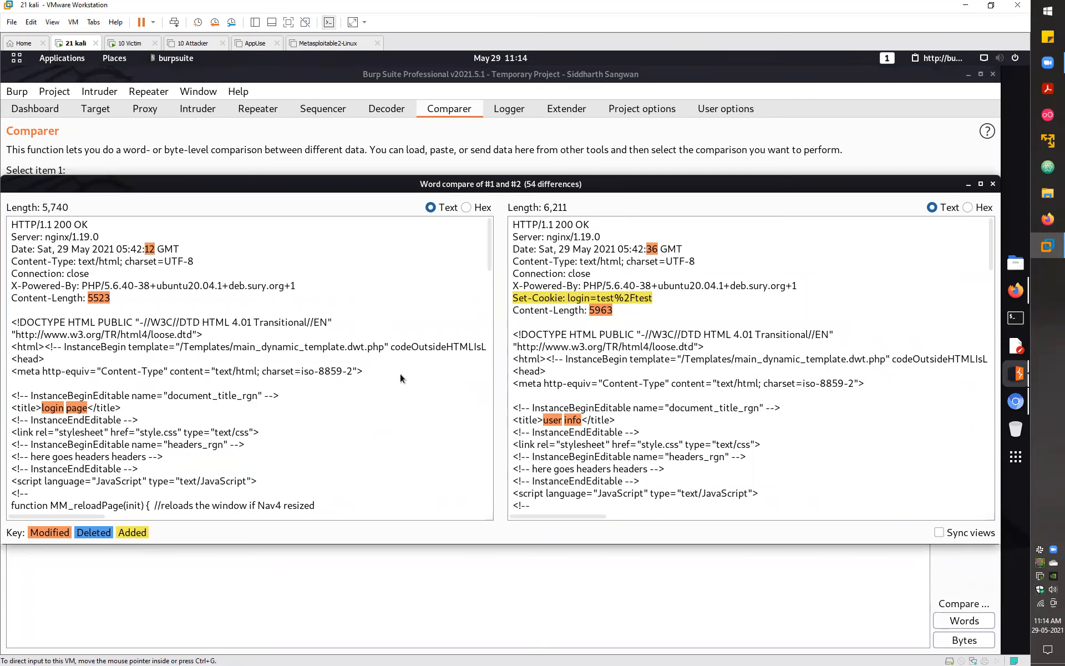
{"action": "scroll", "coordinate": [400, 374], "scroll_direction": "down", "scroll_amount": 3}
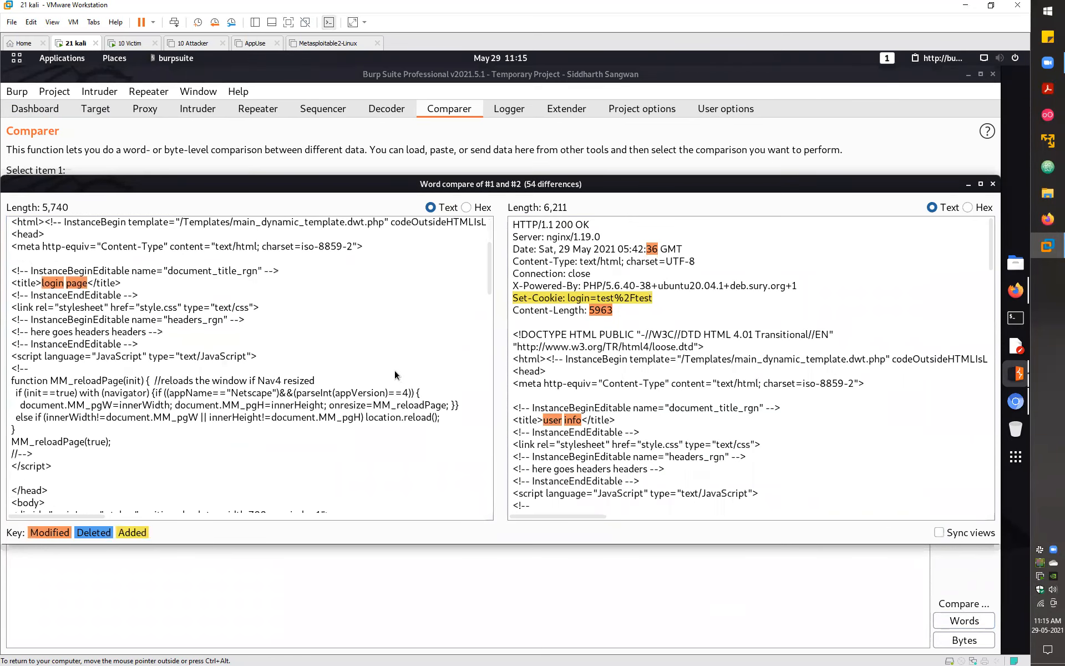
{"action": "scroll", "coordinate": [395, 370], "scroll_direction": "down", "scroll_amount": 5}
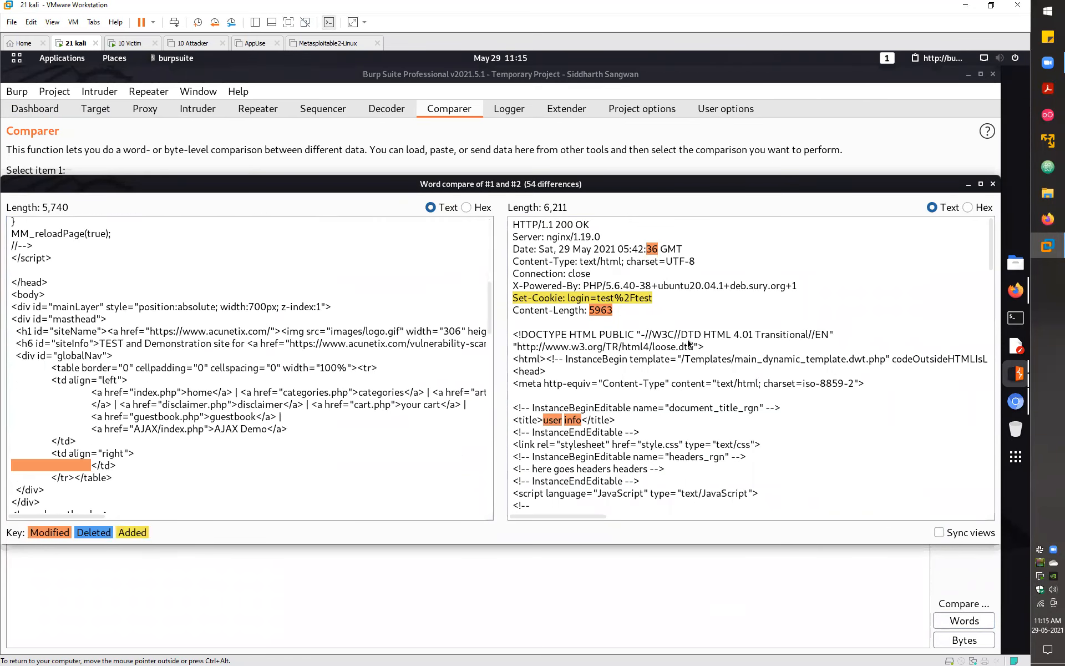
{"action": "key", "text": "ctrl+Home"}
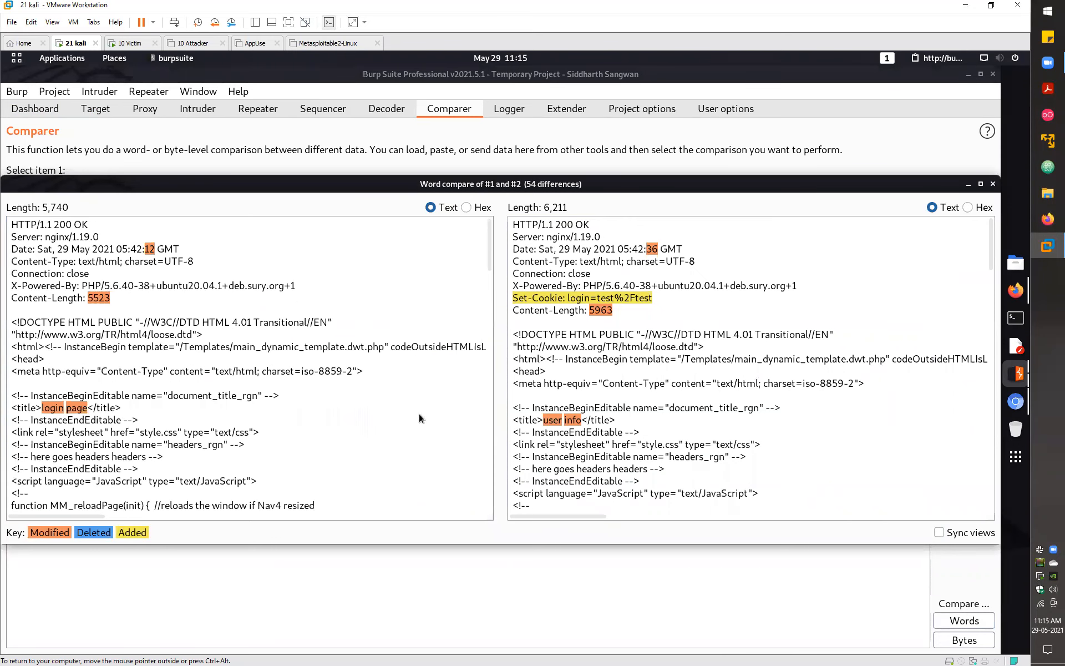
{"action": "scroll", "coordinate": [414, 401], "scroll_direction": "down", "scroll_amount": 5}
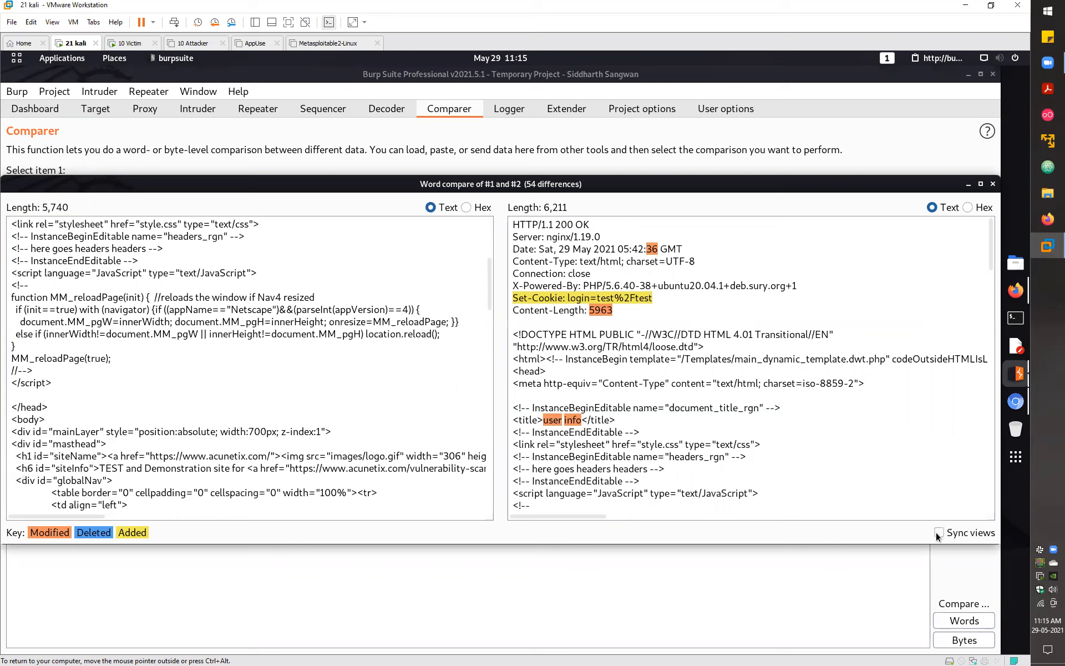
{"action": "scroll", "coordinate": [936, 535], "scroll_direction": "up", "scroll_amount": 1}
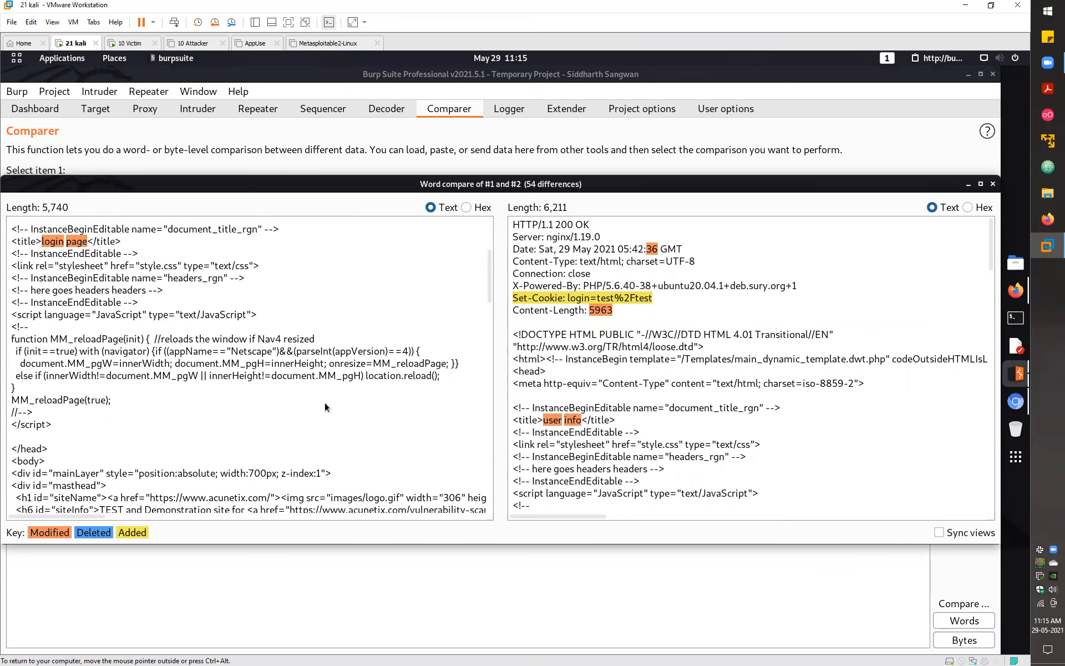
{"action": "scroll", "coordinate": [325, 402], "scroll_direction": "up", "scroll_amount": 2}
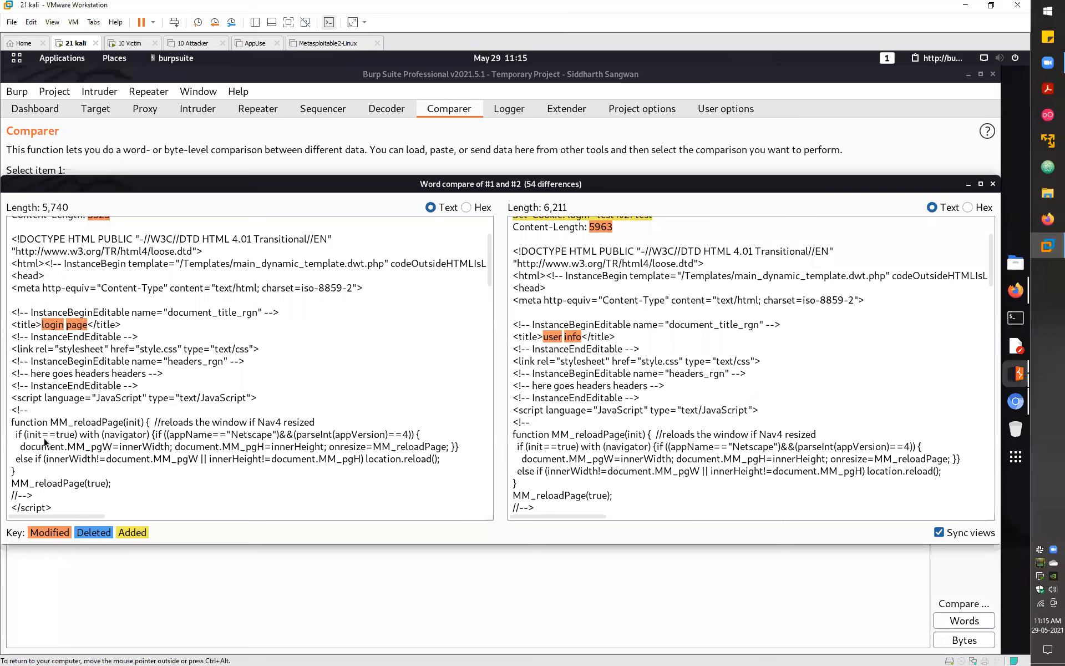
- Sync both panes to the deleted differences and view the comparison in hex
{"action": "left_click", "coordinate": [90, 534]}
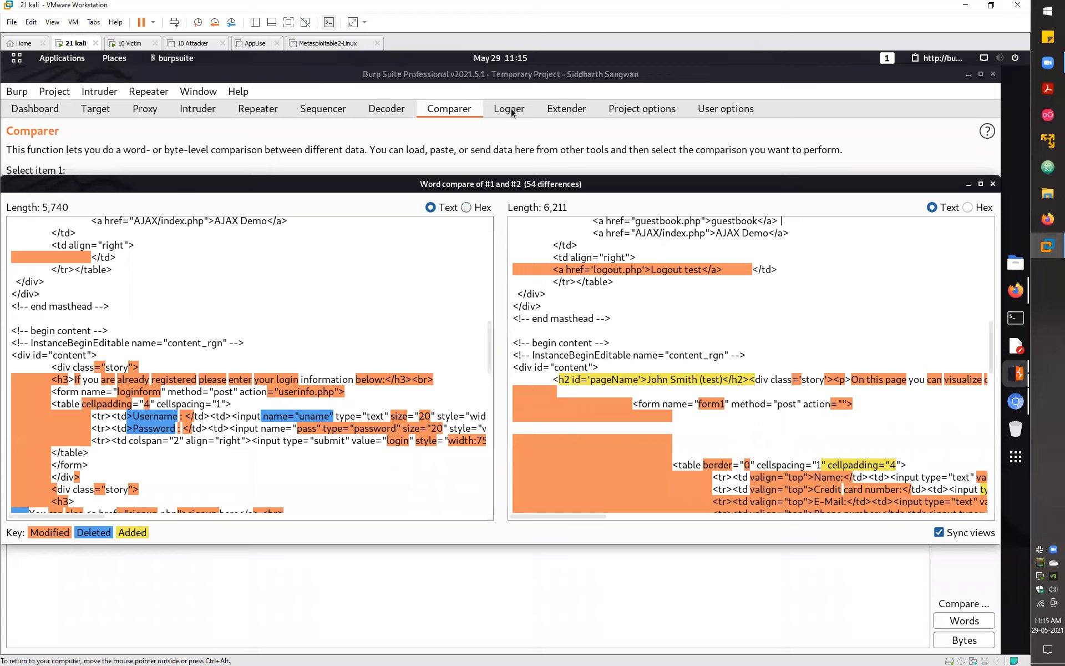
{"action": "left_click", "coordinate": [466, 208]}
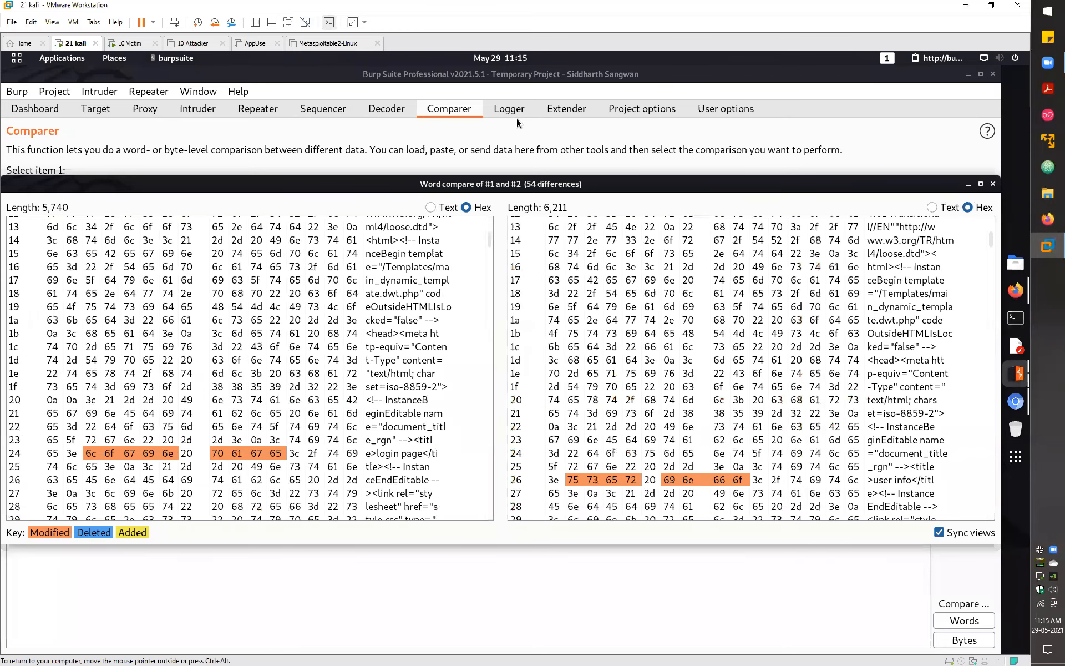
{"action": "left_click", "coordinate": [517, 118]}
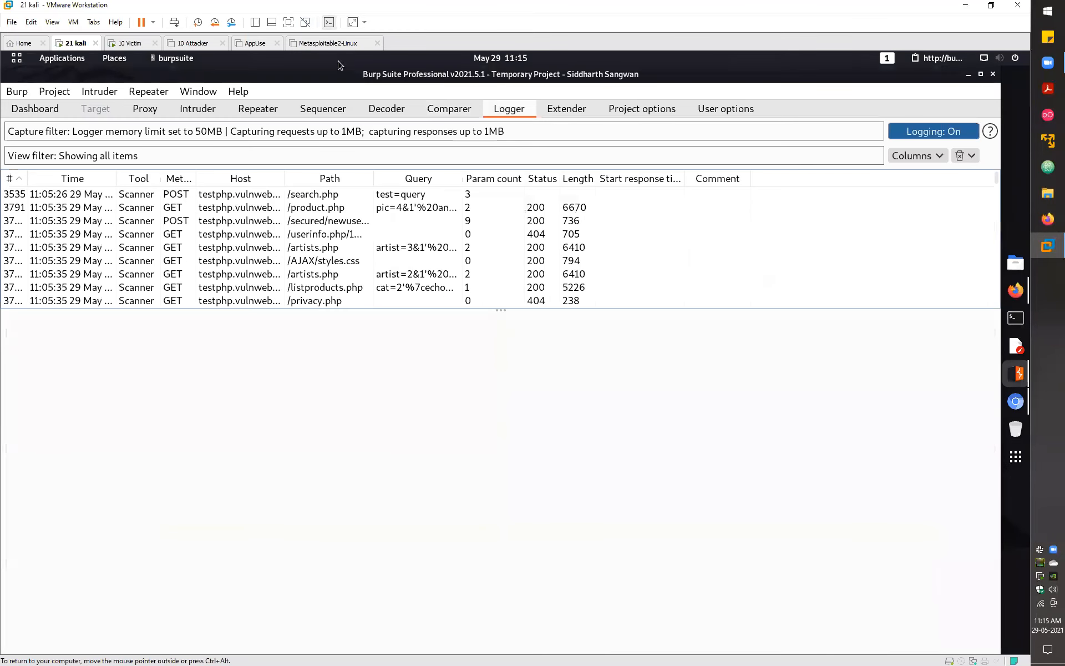
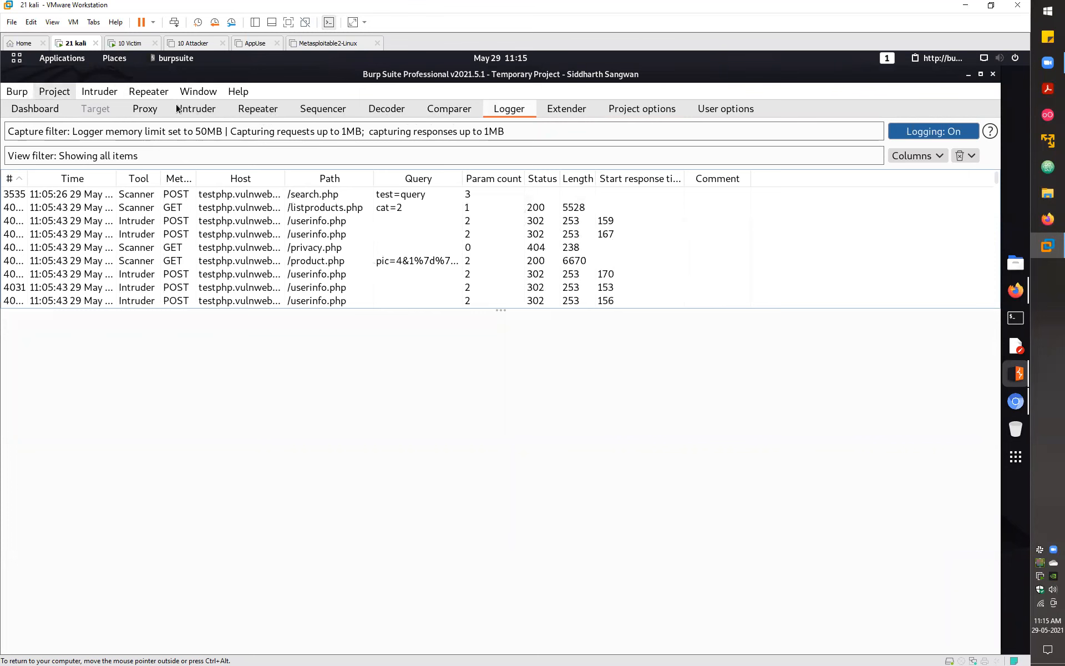
- Glance at Proxy history and the saved POST /userinfo.php Repeater request, then show the Dashboard's testphp.vulnweb.com crawl-and-audit task
{"action": "left_click", "coordinate": [136, 109]}
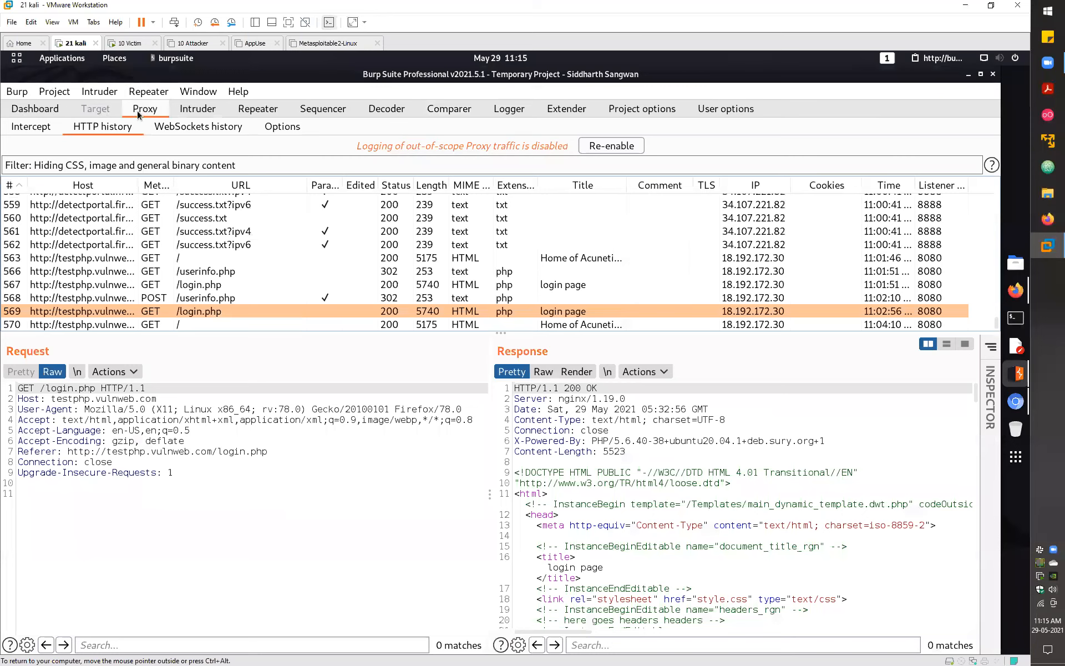
{"action": "left_click", "coordinate": [258, 118]}
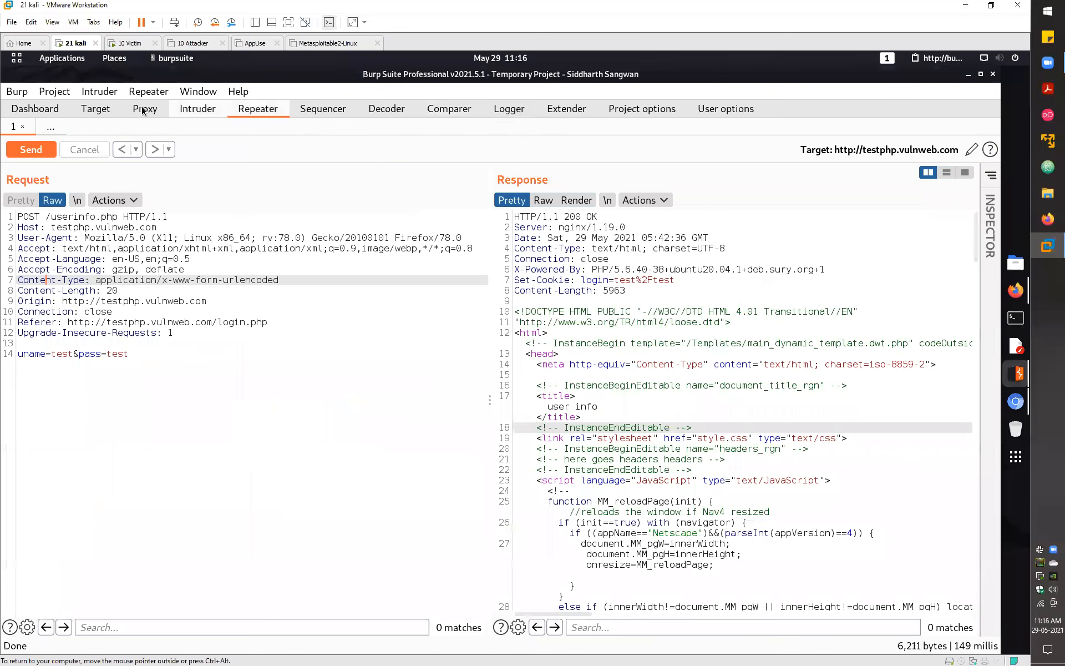
{"action": "left_click", "coordinate": [35, 108]}
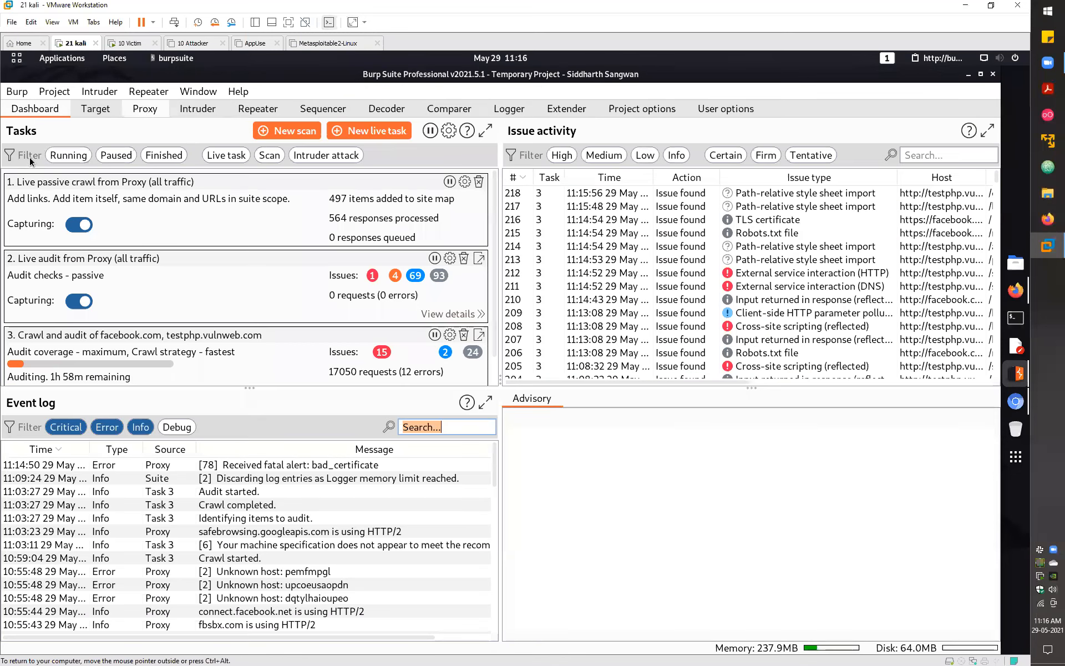
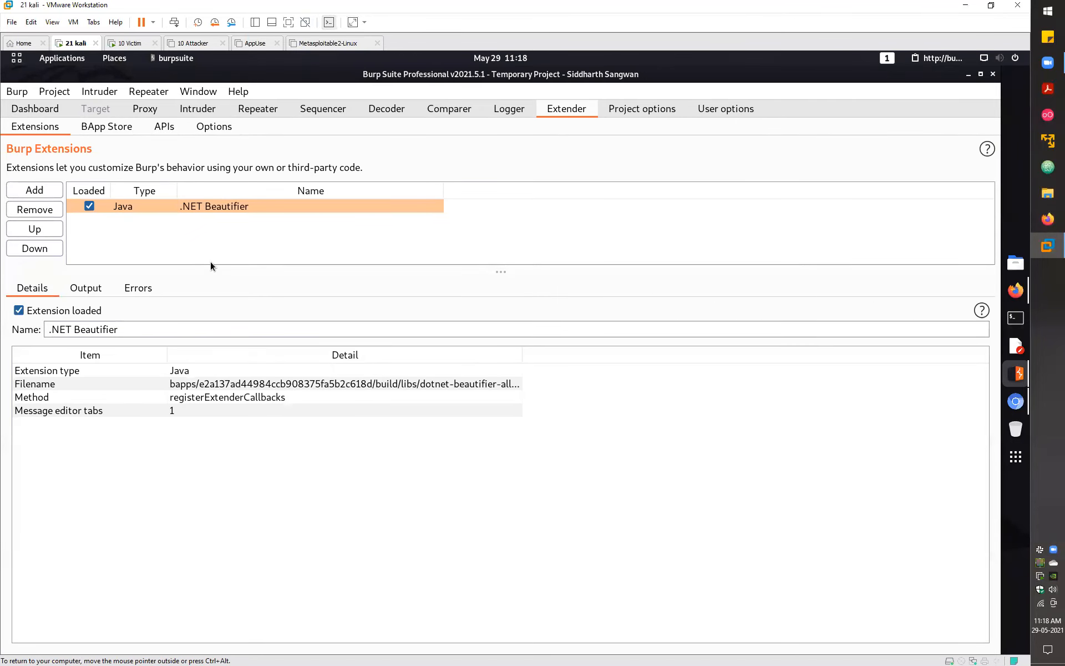
- Unload the .NET Beautifier extension, confirming the prompt, and begin removing it from the extensions list
{"action": "left_click", "coordinate": [88, 206]}
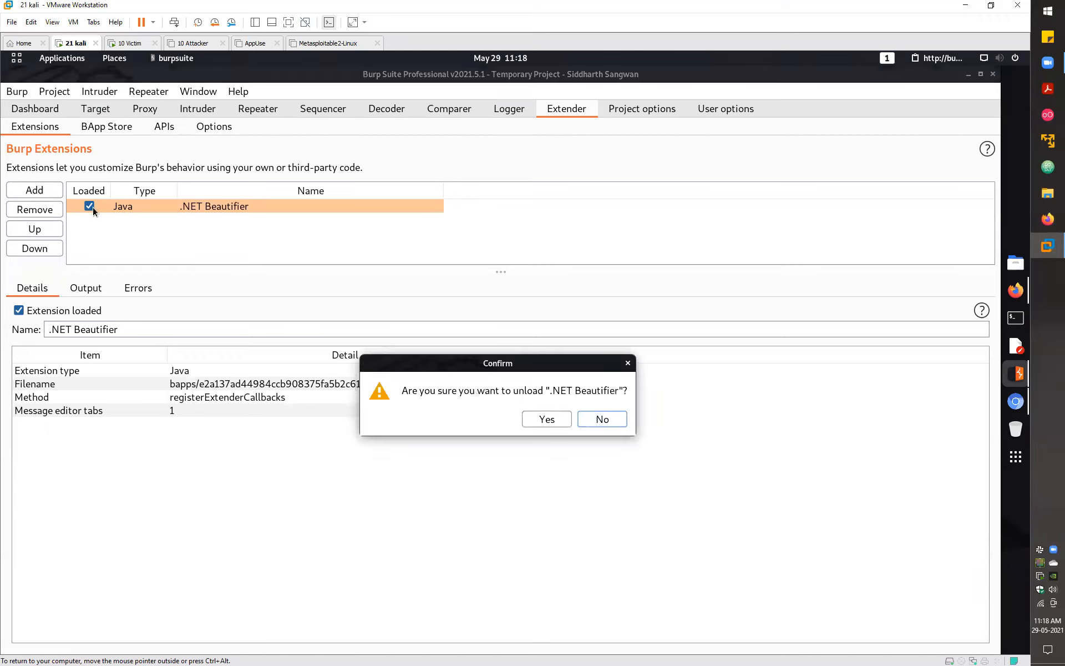
{"action": "left_click", "coordinate": [558, 421]}
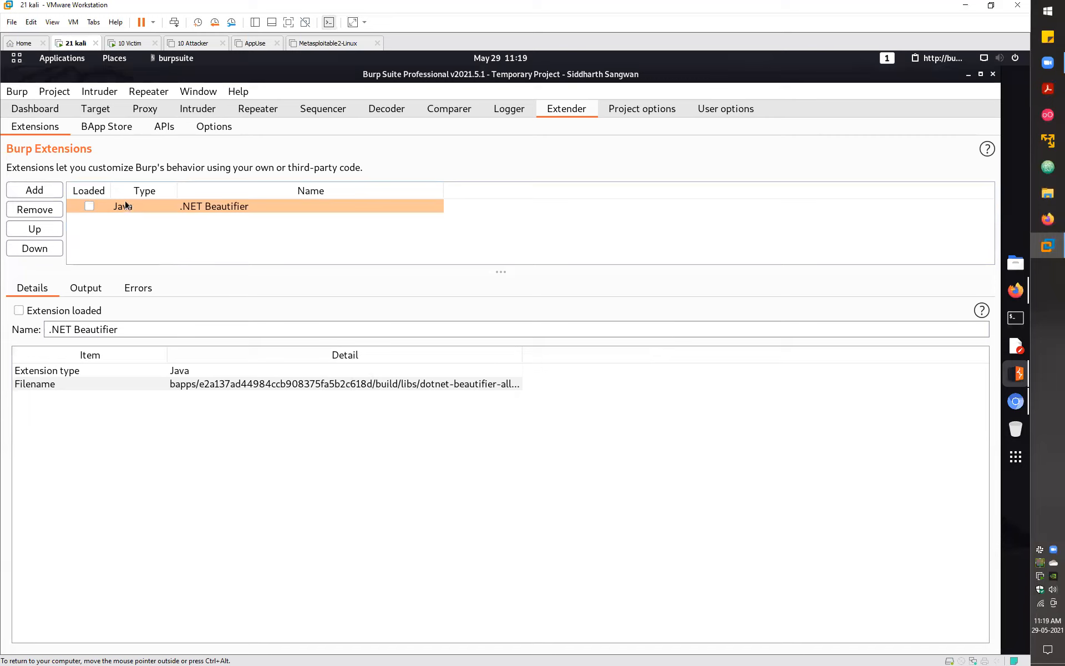
{"action": "left_click", "coordinate": [35, 211]}
- Confirm removal of .NET Beautifier, then browse BApp Store entries starting with Custom Logger
{"action": "left_click", "coordinate": [550, 417]}
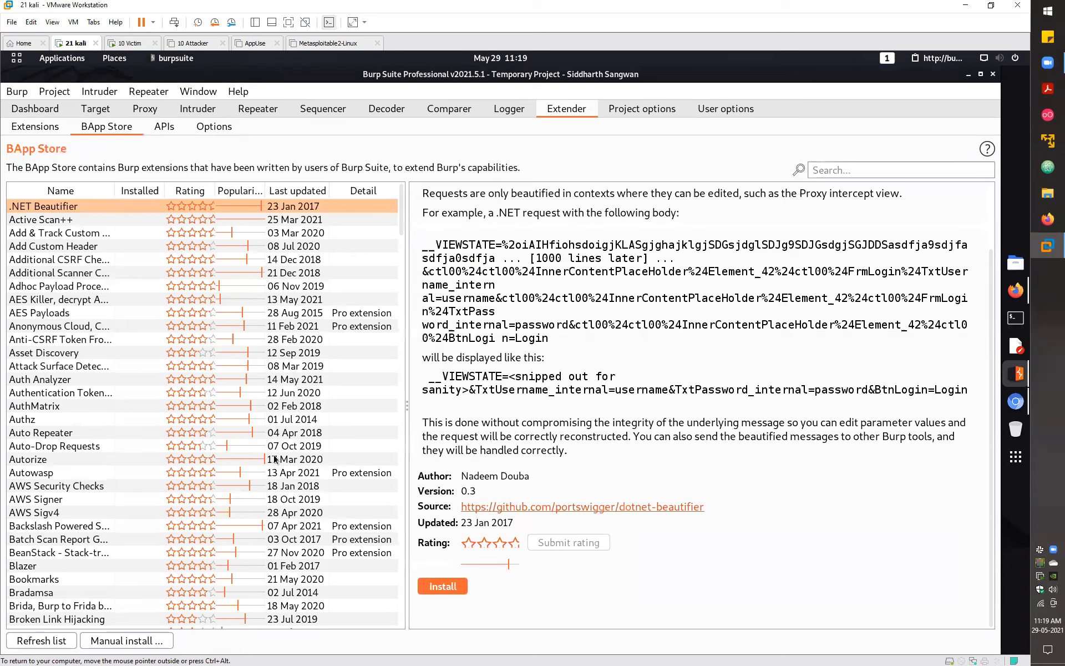
{"action": "scroll", "coordinate": [60, 420], "scroll_direction": "down", "scroll_amount": 15}
{"action": "left_click", "coordinate": [70, 408]}
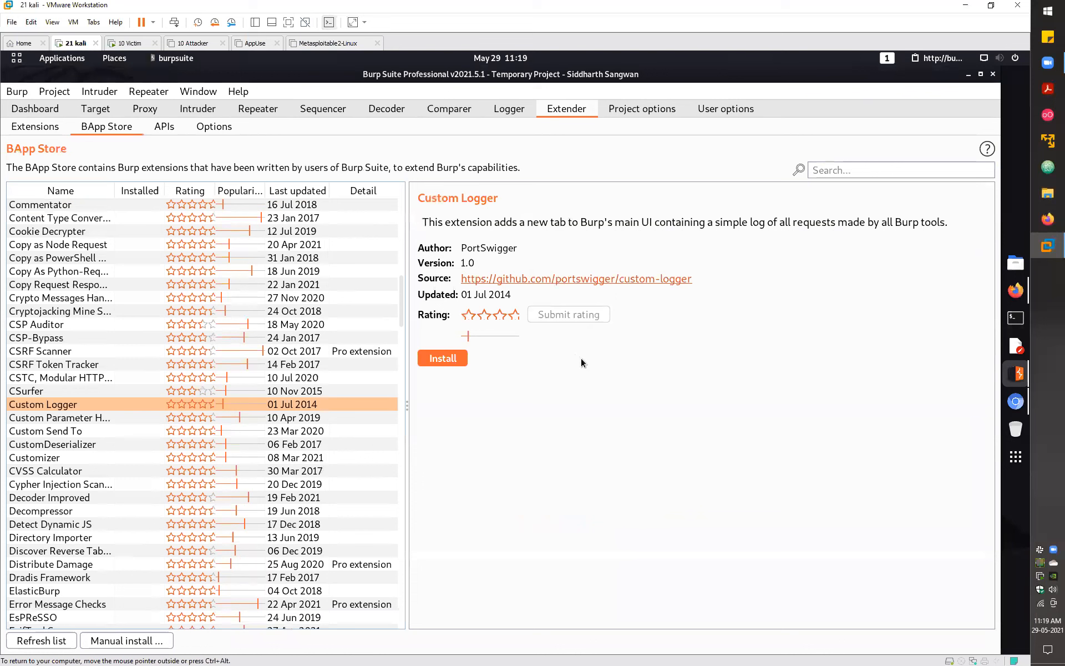
{"action": "key", "text": "Down"}
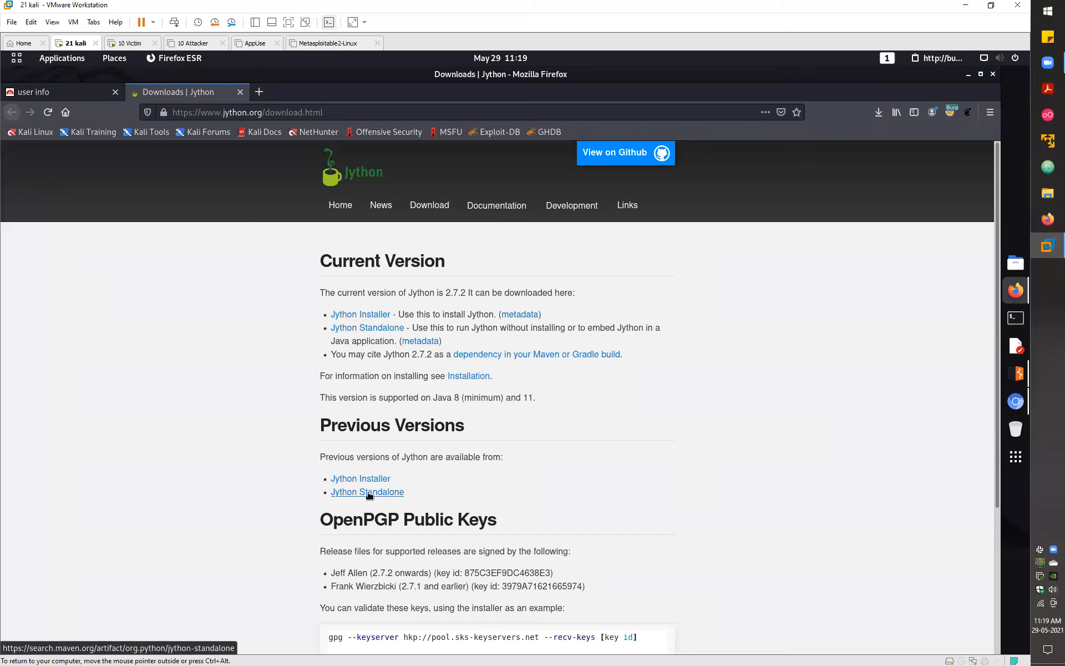
- Download the jython-standalone 2.7.2 jar from its Maven Central artifact page
{"action": "left_click", "coordinate": [370, 493]}
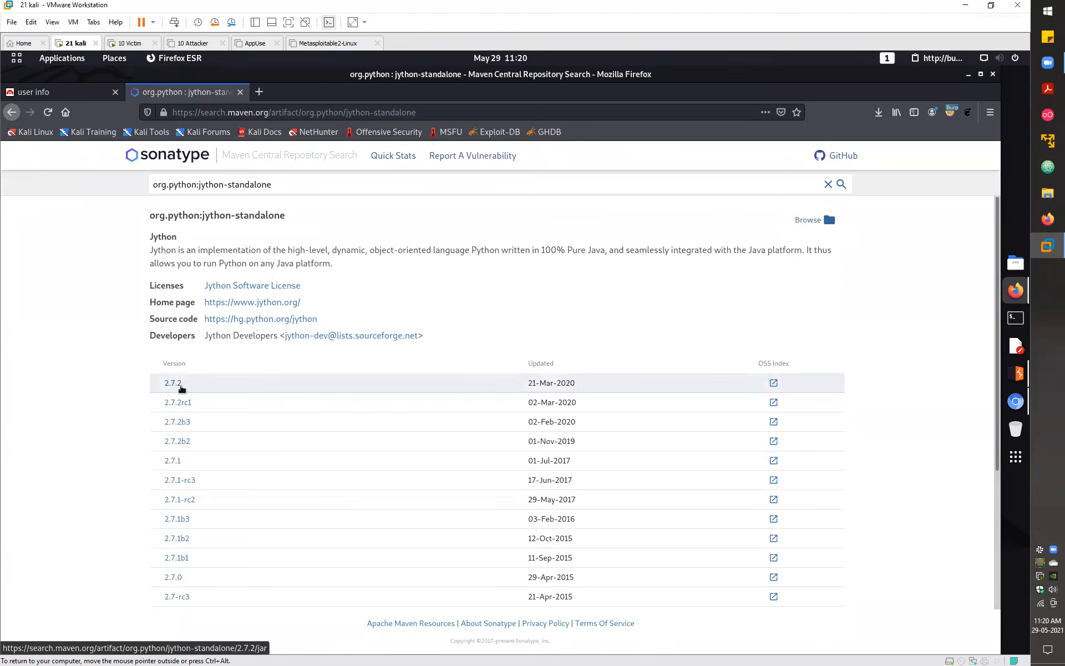
{"action": "left_click", "coordinate": [179, 384]}
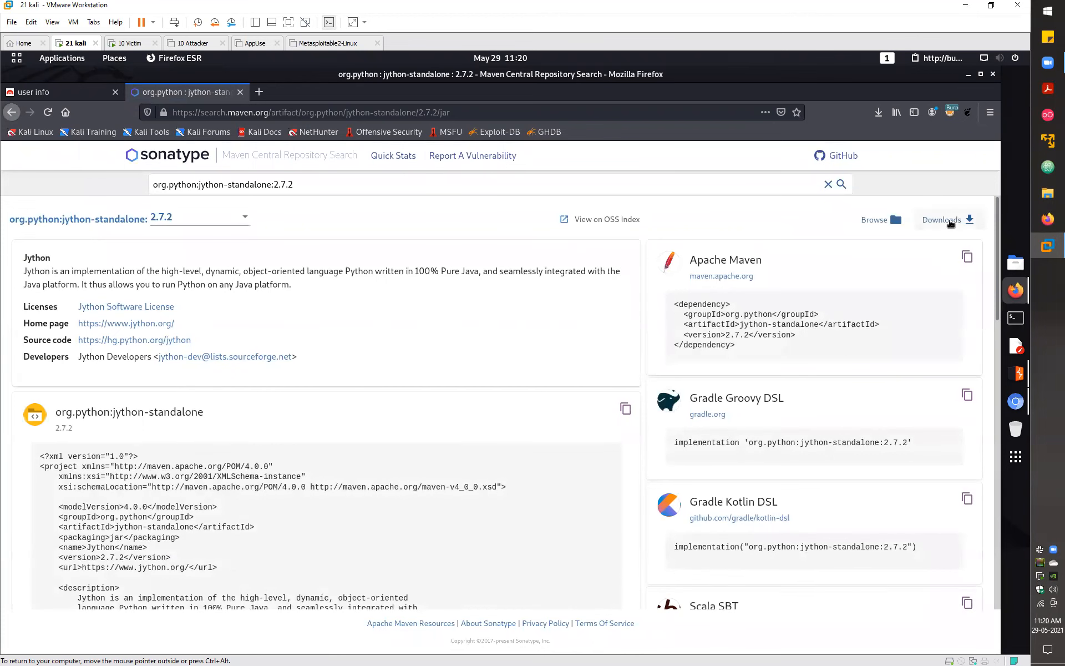
{"action": "left_click", "coordinate": [953, 222]}
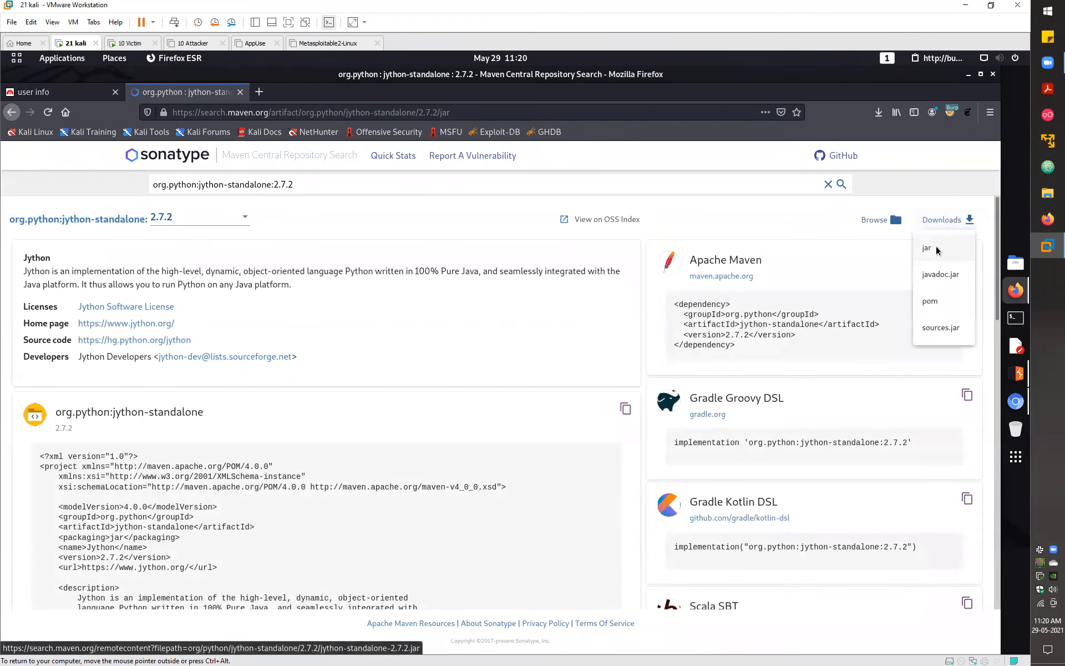
{"action": "left_click", "coordinate": [937, 249]}
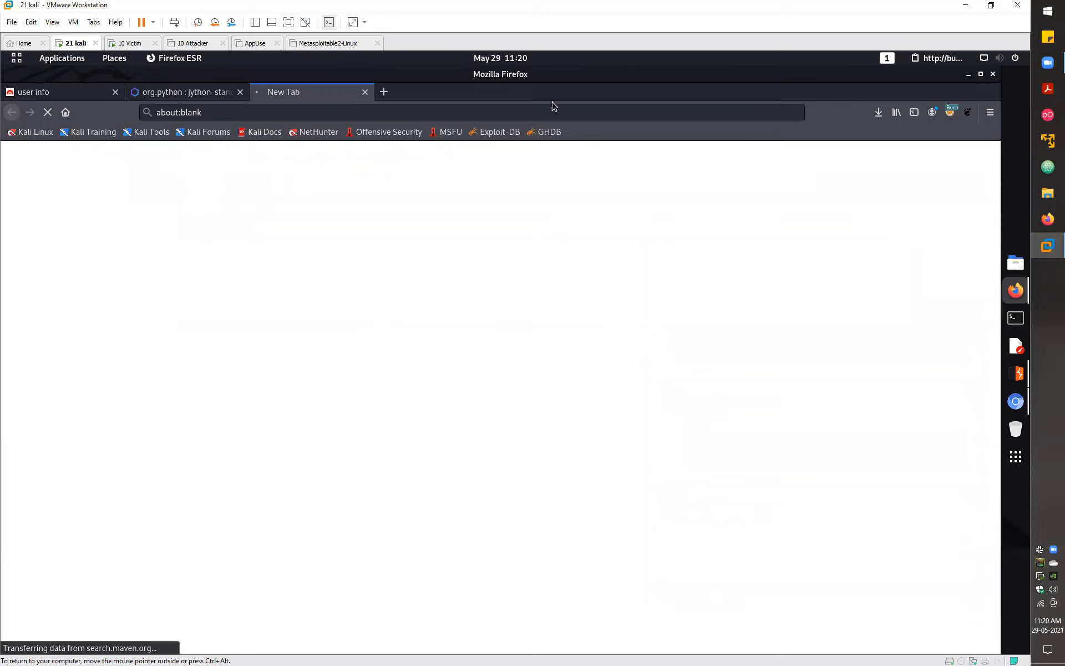
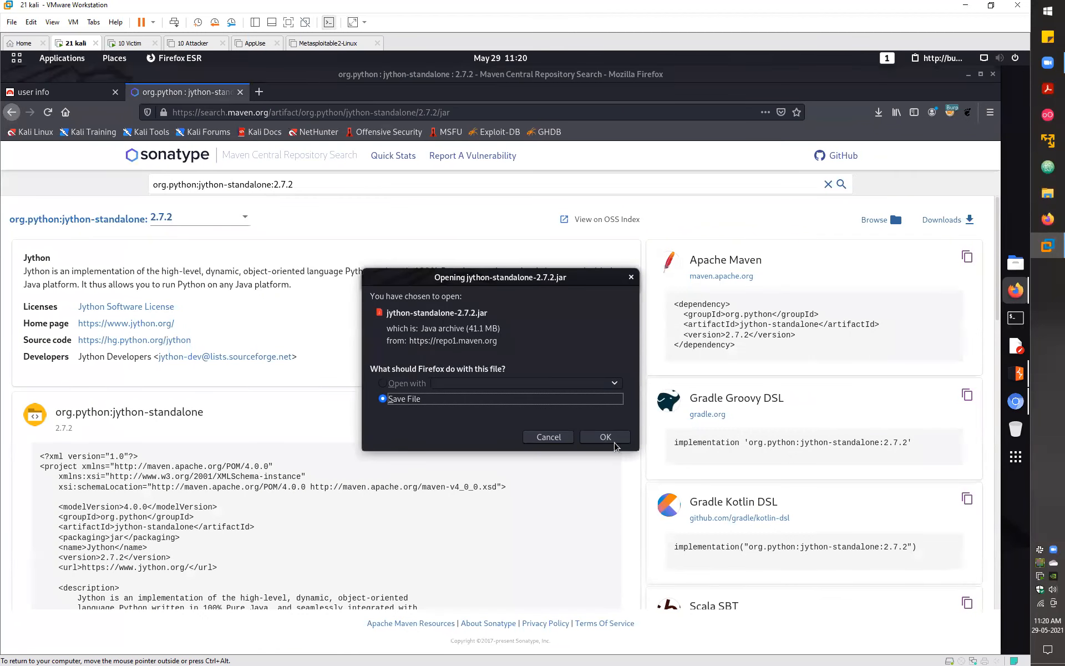
- Save the 41.1 MB jython-standalone-2.7.2.jar download in Firefox, then return to Burp Suite
{"action": "key", "text": "Return"}
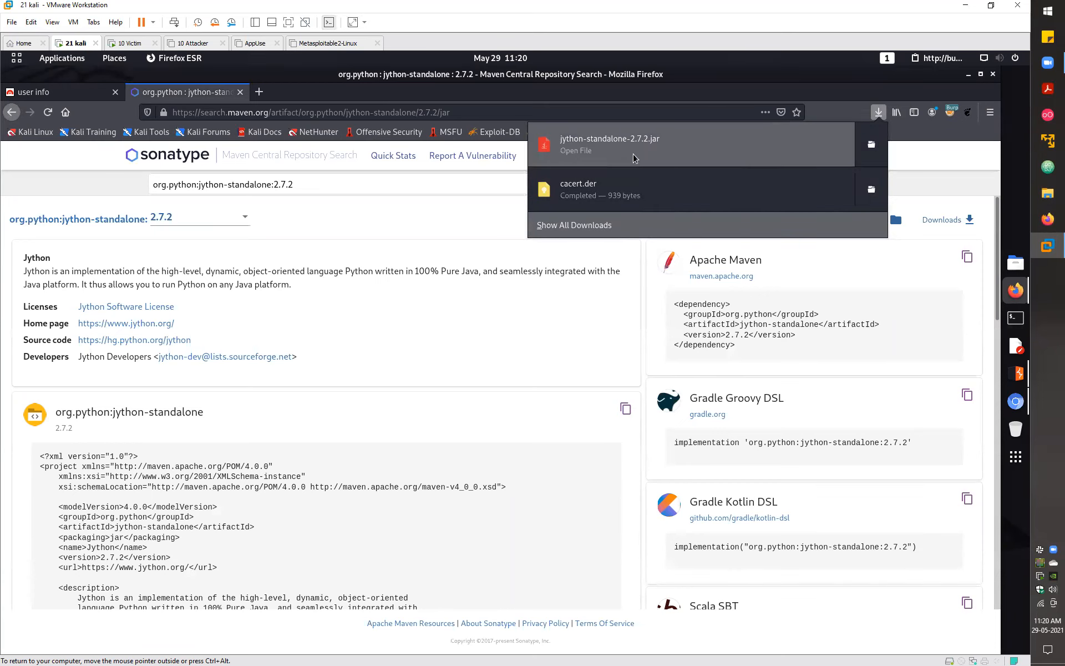
{"action": "left_click", "coordinate": [1024, 376]}
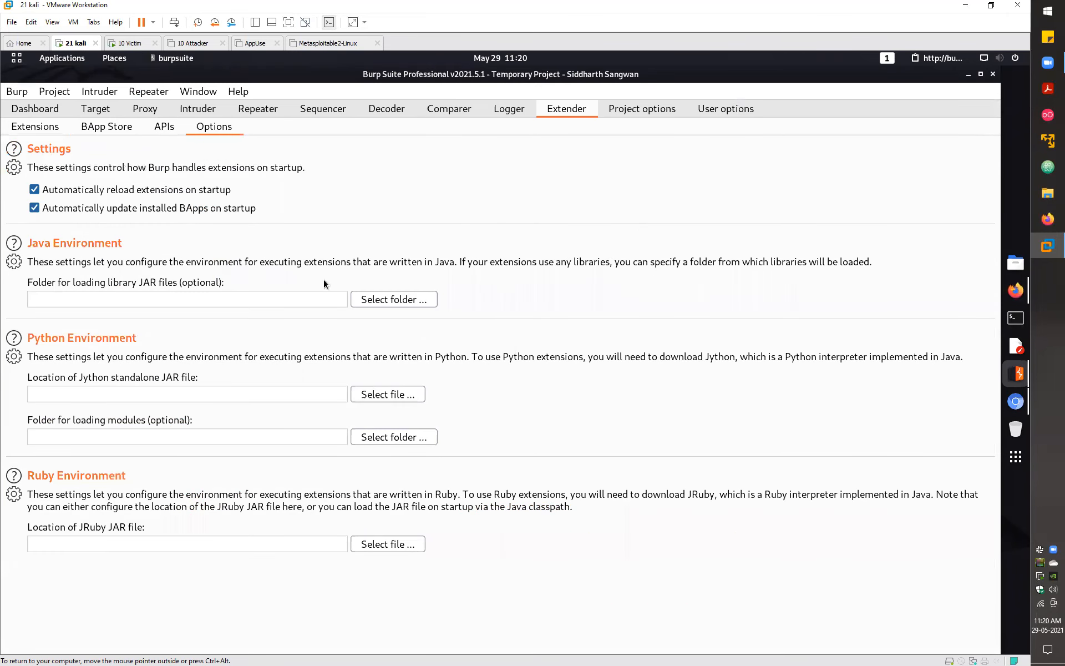
- Set the Jython jar location to /home/kali/Downloads/jython-standalone-2.7.2.jar and open the BApp Store
{"action": "left_click", "coordinate": [388, 394]}
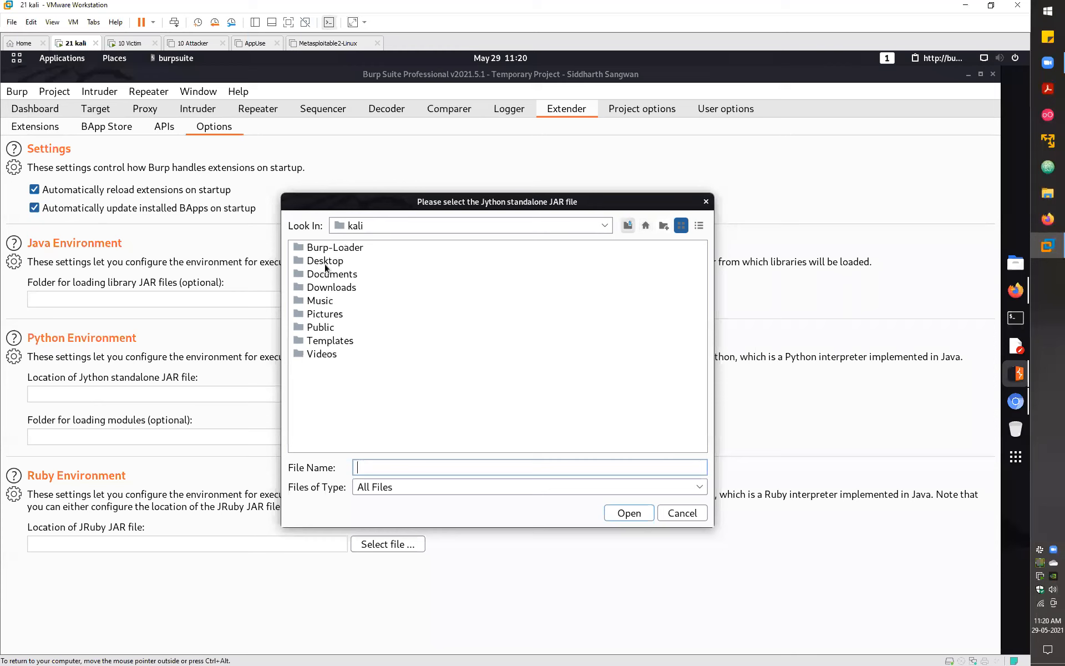
{"action": "left_click", "coordinate": [361, 261]}
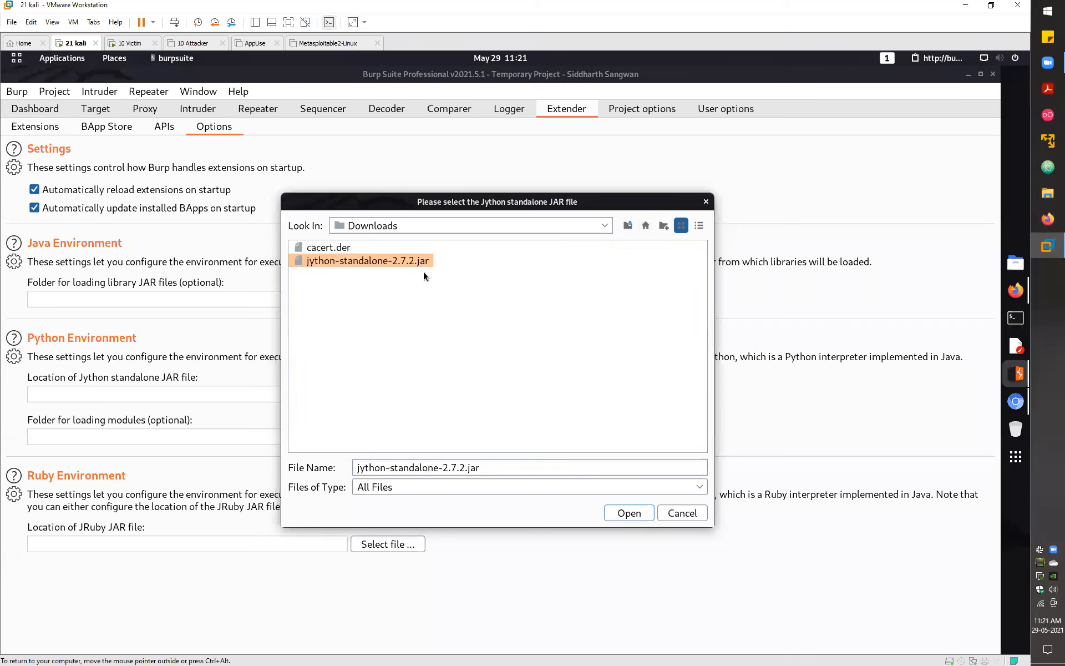
{"action": "left_click", "coordinate": [624, 512]}
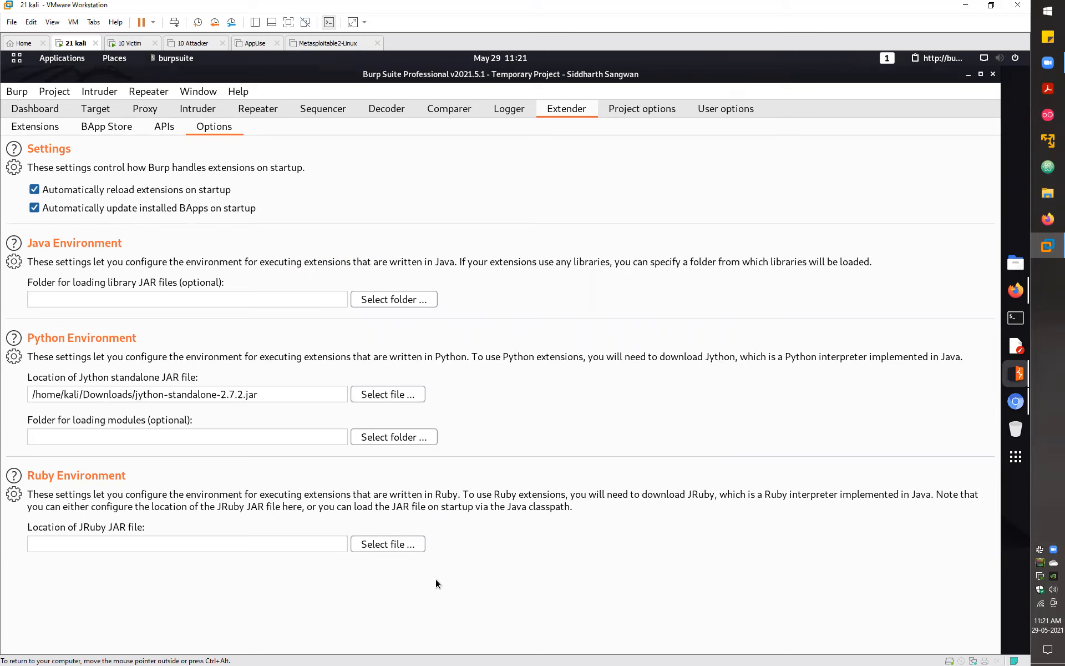
{"action": "left_click", "coordinate": [107, 126]}
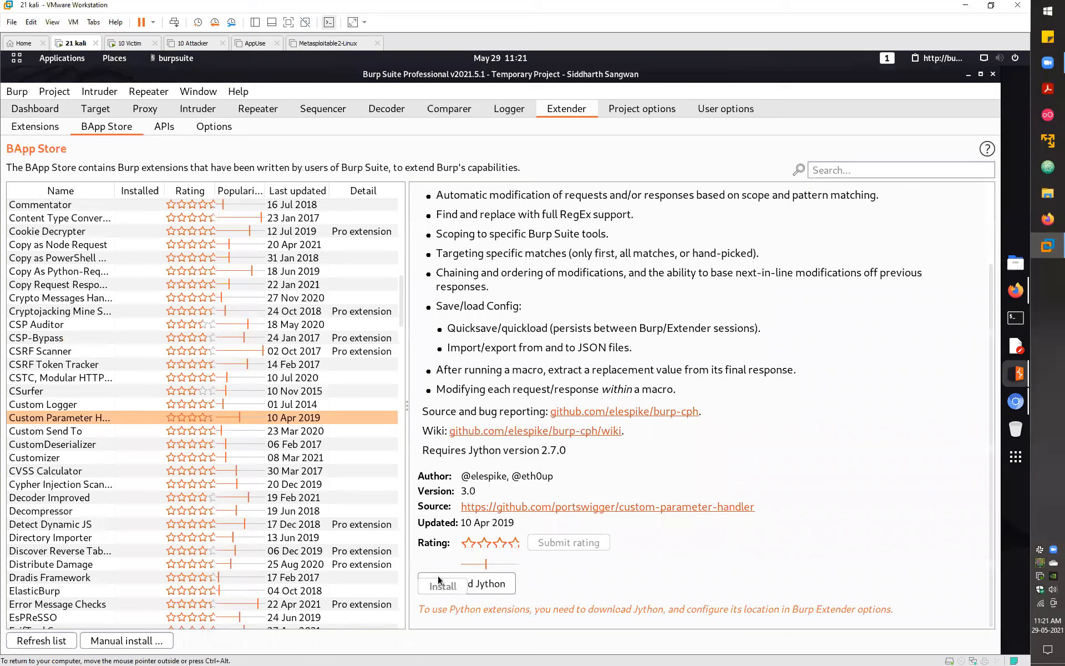
- Glance at Custom Send To, reselect Custom Parameter Handler, then show the Proxy HTTP history
{"action": "left_click", "coordinate": [120, 431]}
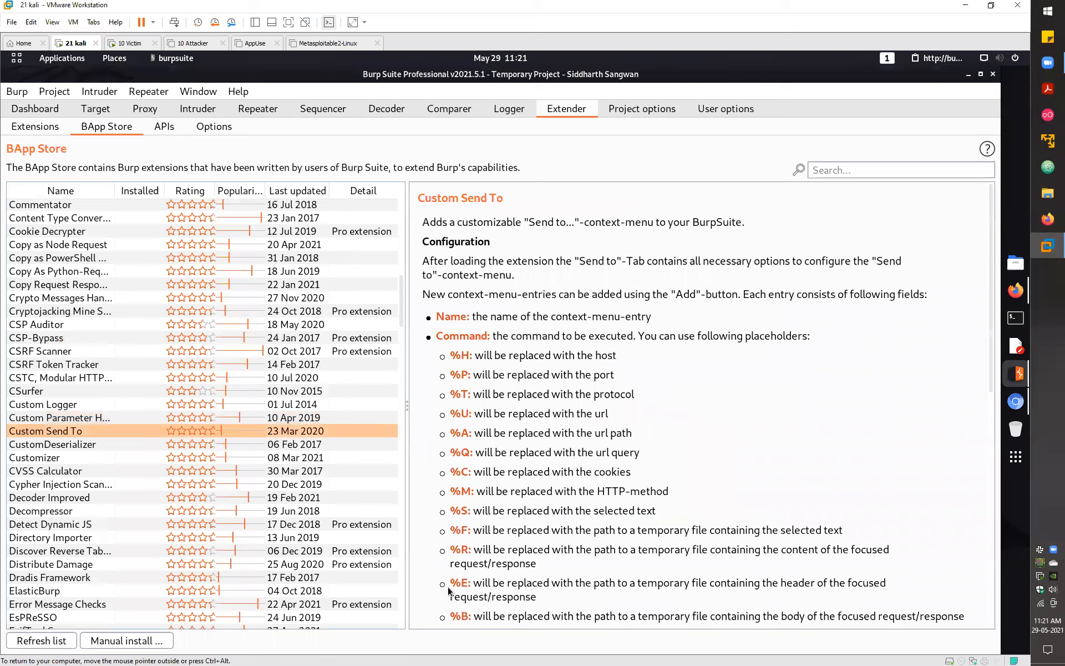
{"action": "key", "text": "Up"}
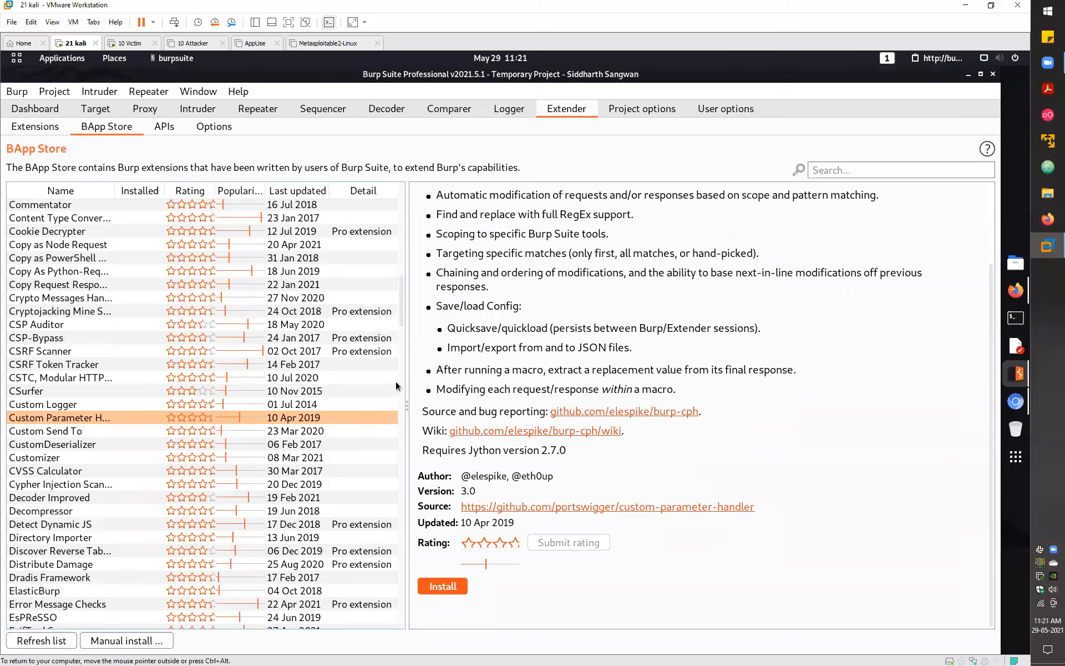
{"action": "key", "text": "ctrl+shift+p"}
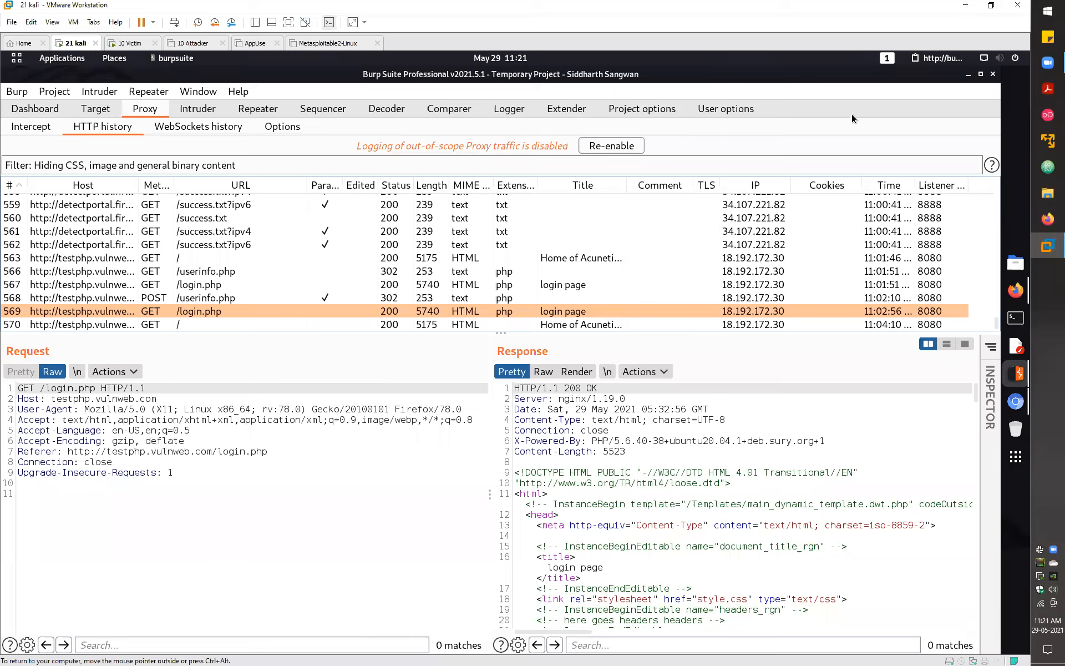
- Open the context menu on the captured GET /login.php request to reach CPH options
{"action": "right_click", "coordinate": [301, 470]}
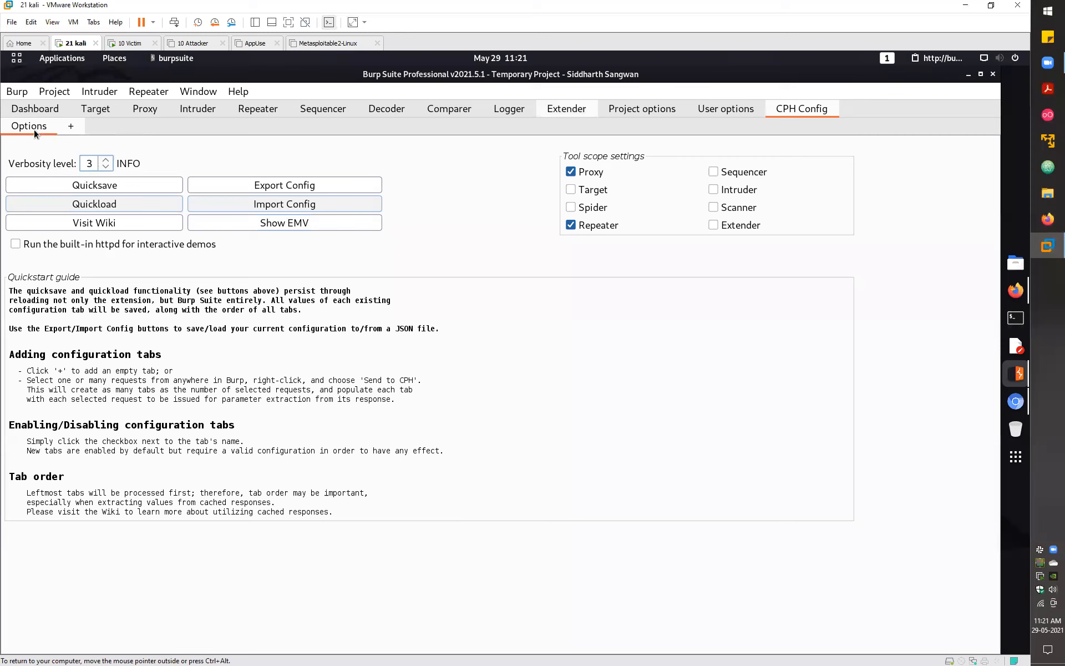
- Go back to the BApp Store, where Custom Parameter Handler 3.0 shows as installed
{"action": "left_click", "coordinate": [567, 108]}
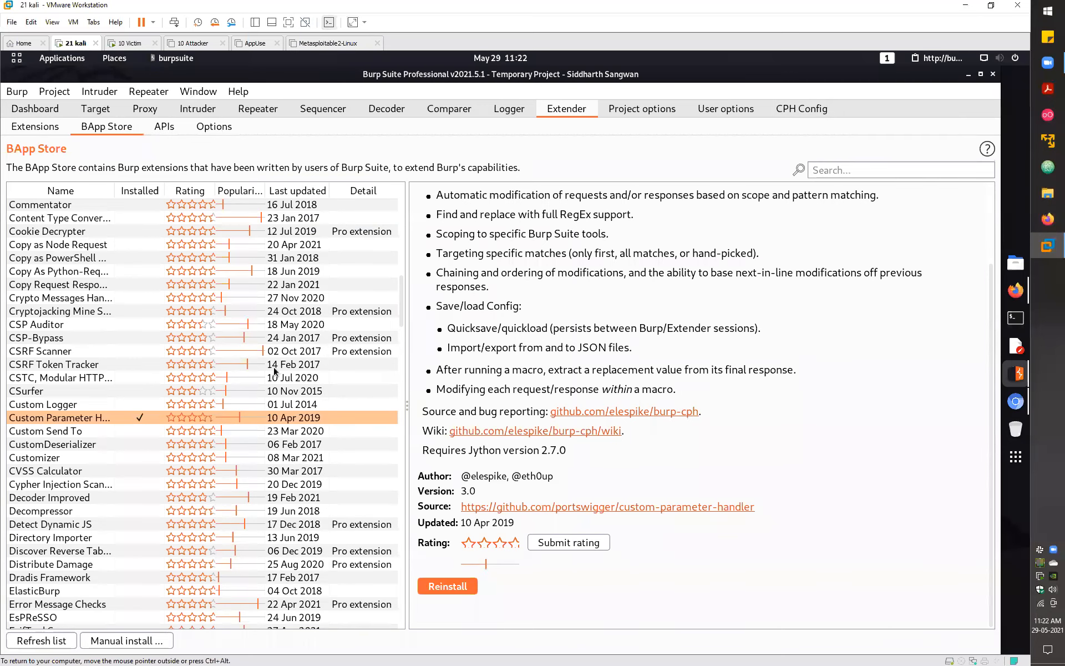
- Look over the APIs and Options sub-tabs, then remove the Custom Parameter Handler extension, confirming the prompt
{"action": "left_click", "coordinate": [164, 126]}
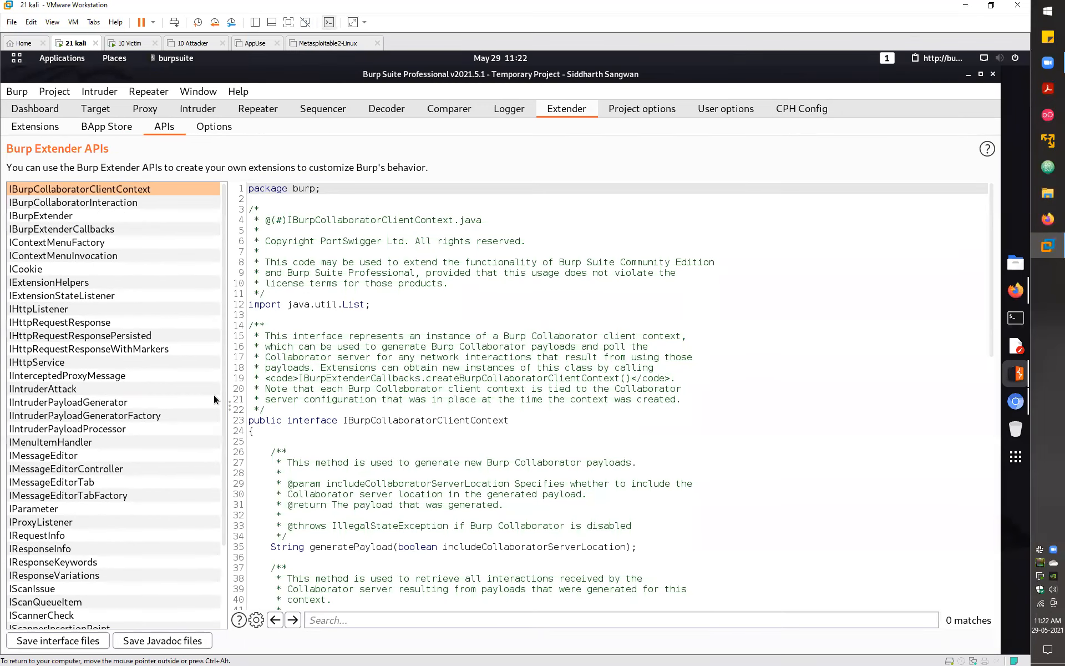
{"action": "left_click", "coordinate": [214, 126]}
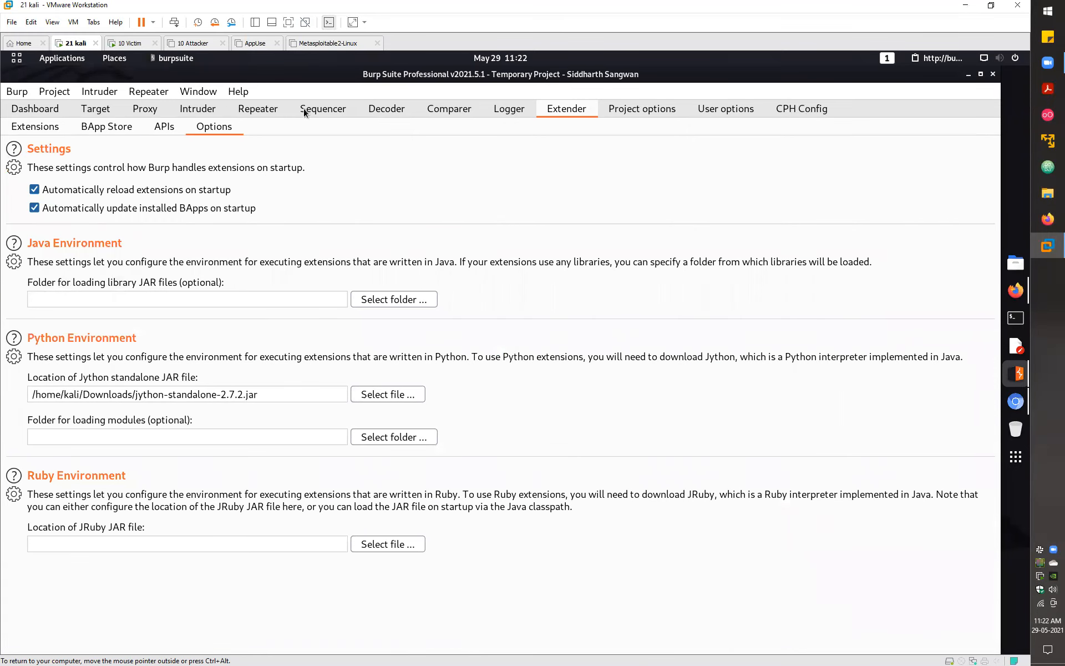
{"action": "left_click", "coordinate": [35, 126]}
{"action": "left_click", "coordinate": [35, 209]}
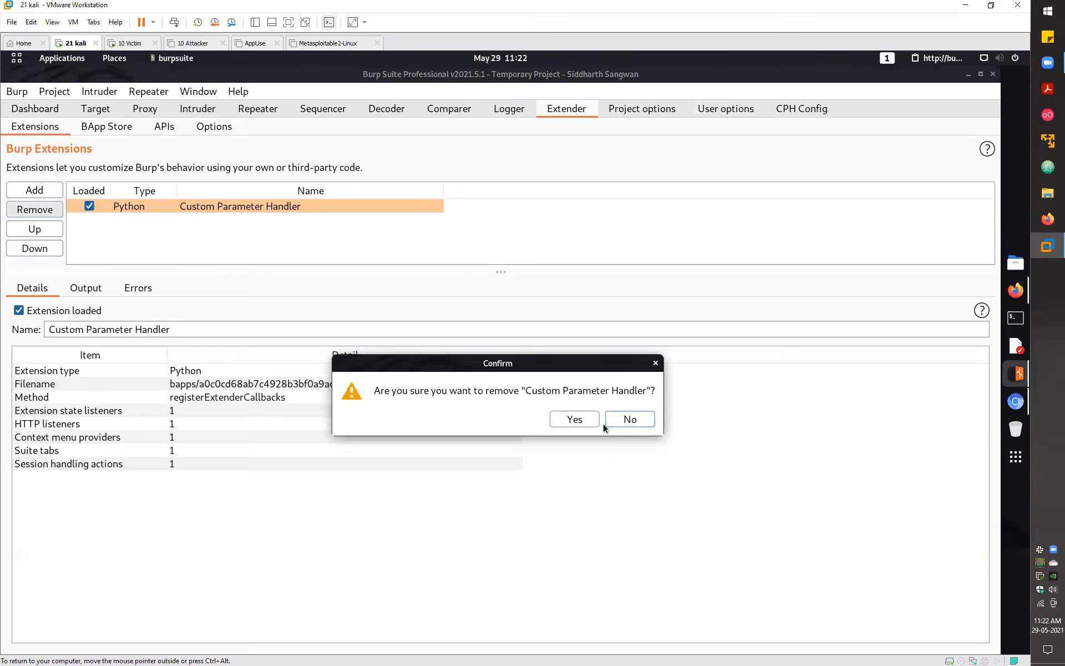
{"action": "left_click", "coordinate": [575, 418]}
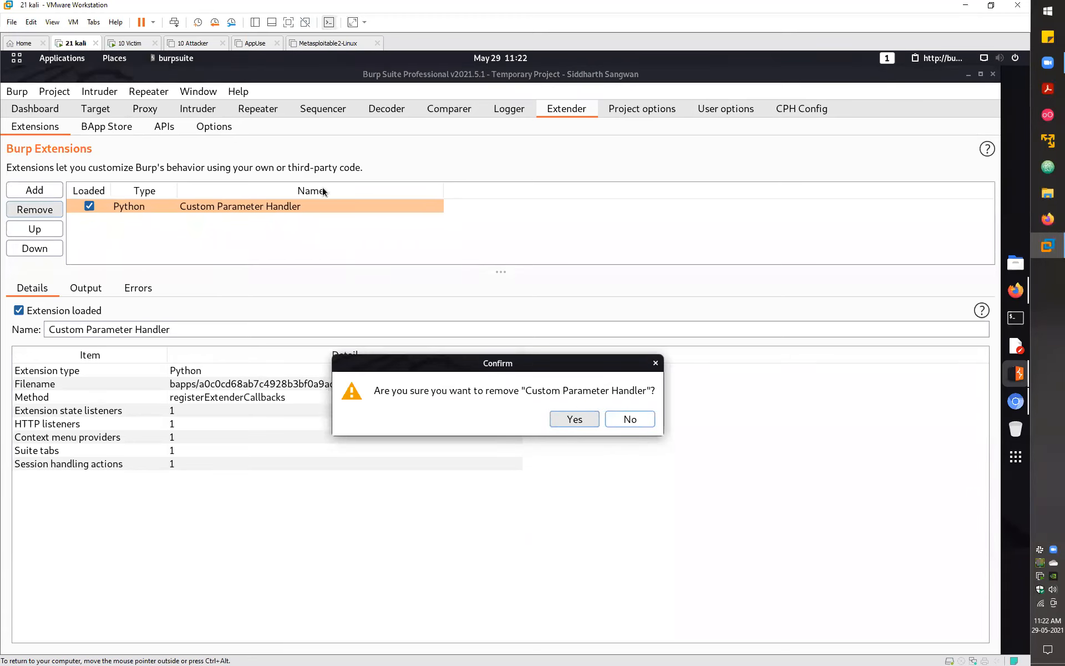
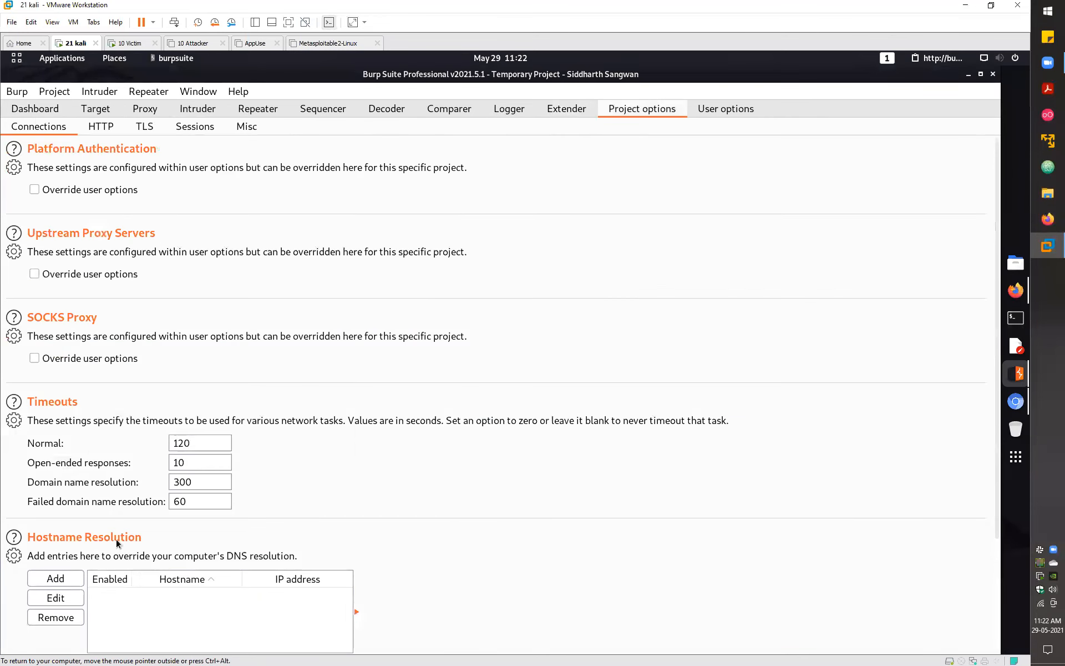
- Review the User options display settings, then return to the Dashboard and Proxy views
{"action": "left_click", "coordinate": [734, 112]}
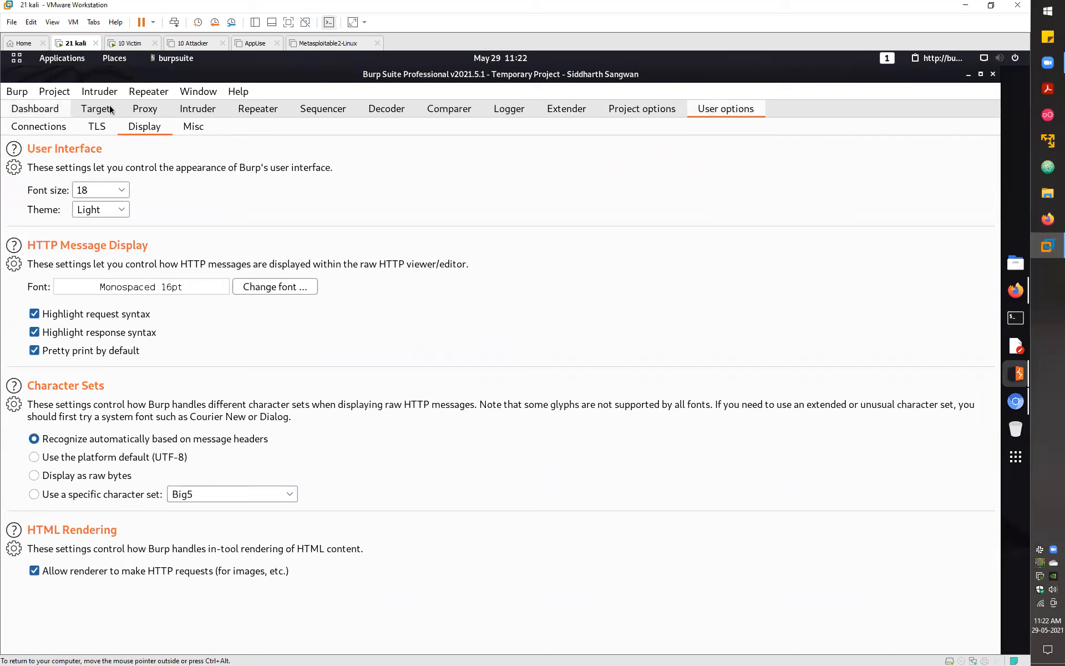
{"action": "left_click", "coordinate": [145, 109]}
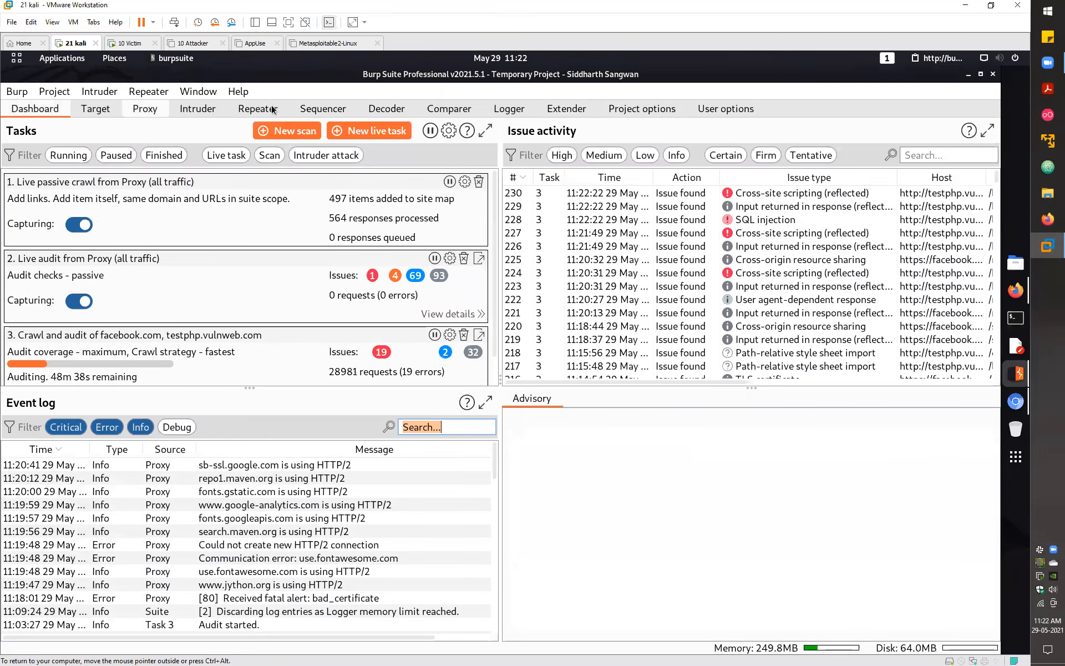
{"action": "scroll", "coordinate": [369, 116], "scroll_direction": "down", "scroll_amount": 5}
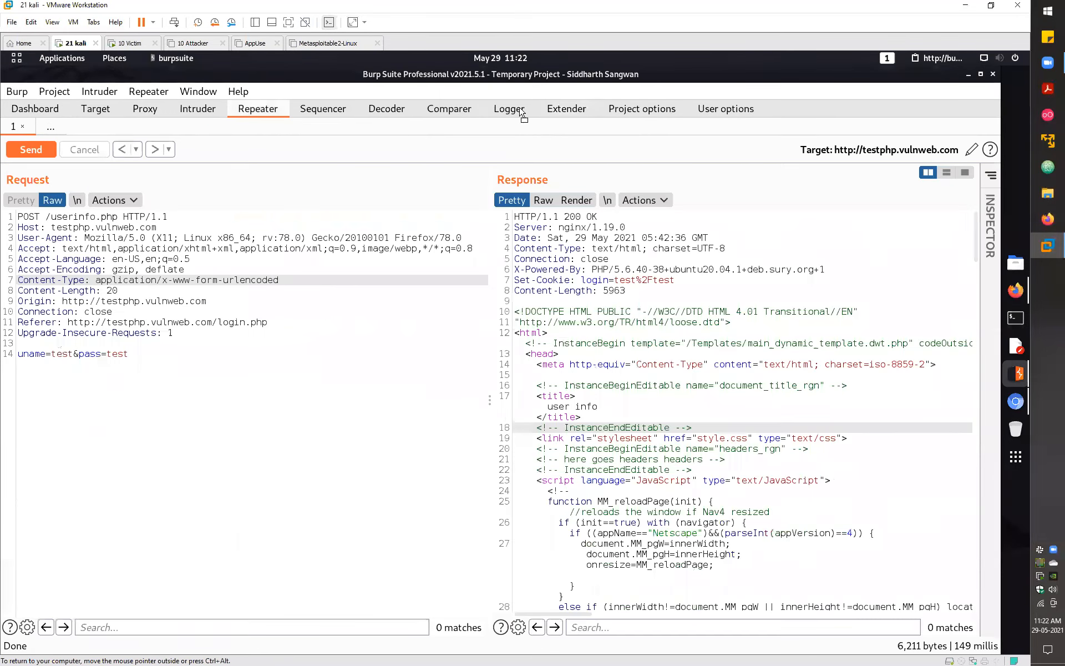
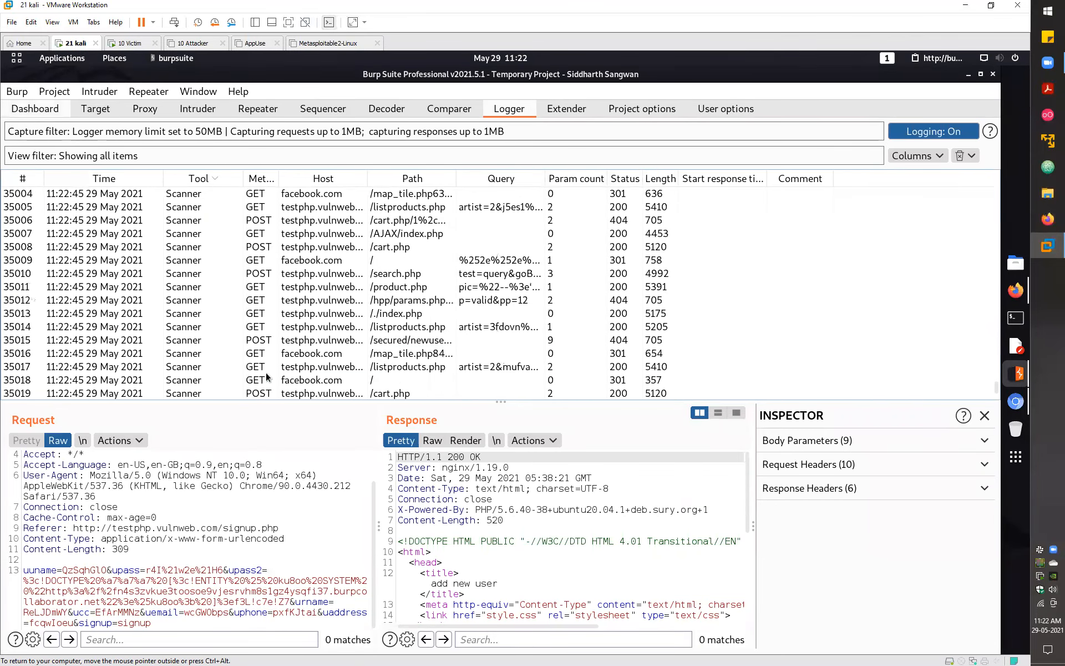
- Switch to the Dashboard and view the crawl-and-audit task at 29693 requests with SQL injection and XSS flagged
{"action": "key", "text": "ctrl+shift+d"}
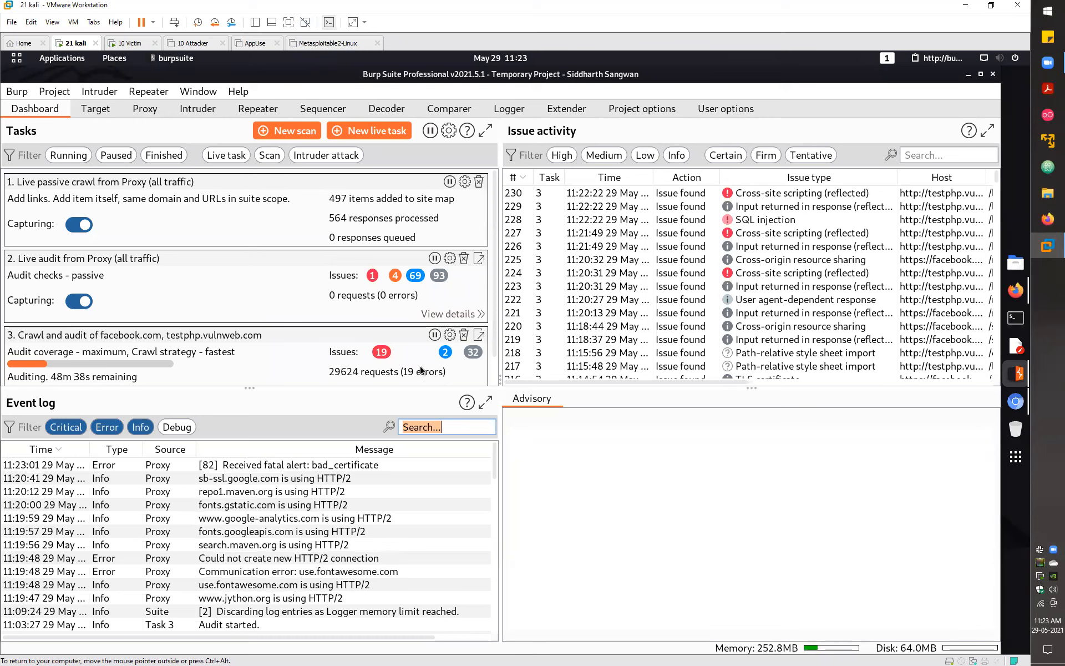
{"action": "scroll", "coordinate": [430, 349], "scroll_direction": "down", "scroll_amount": 1}
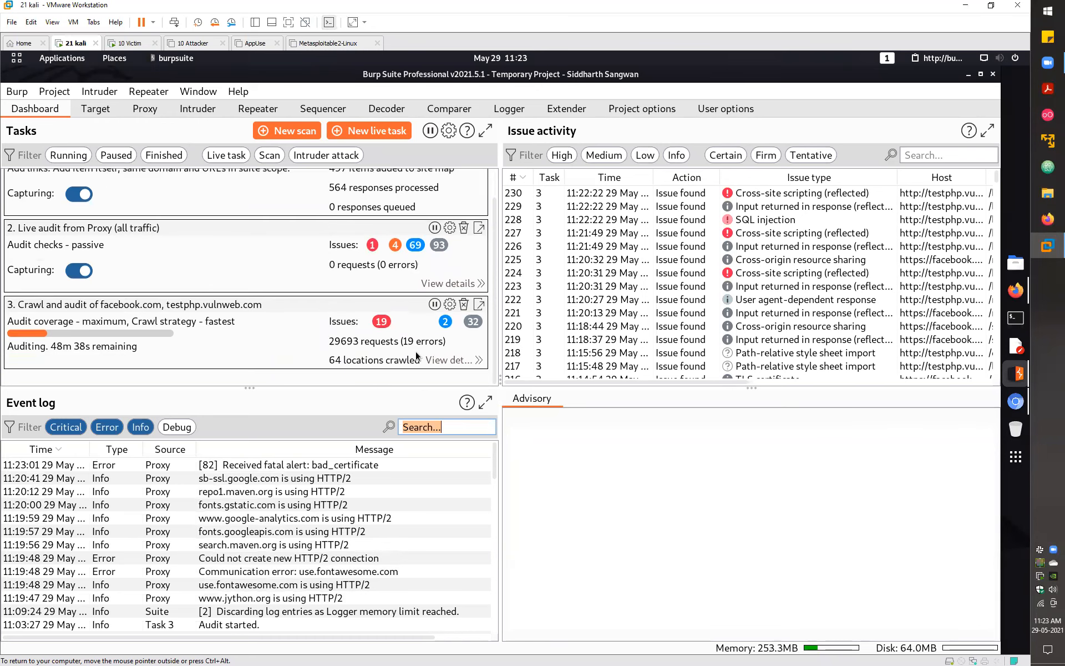
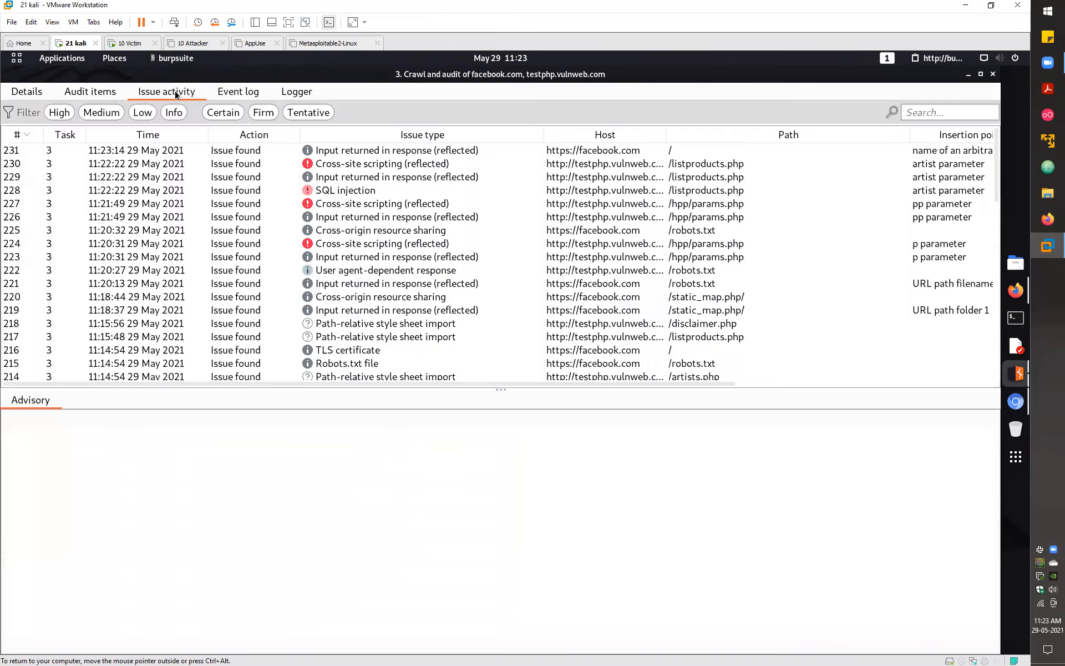
- Filter the task's Issue activity to High severity and widen the Issue type column to read SQL injection and XSS findings
{"action": "left_click", "coordinate": [60, 112]}
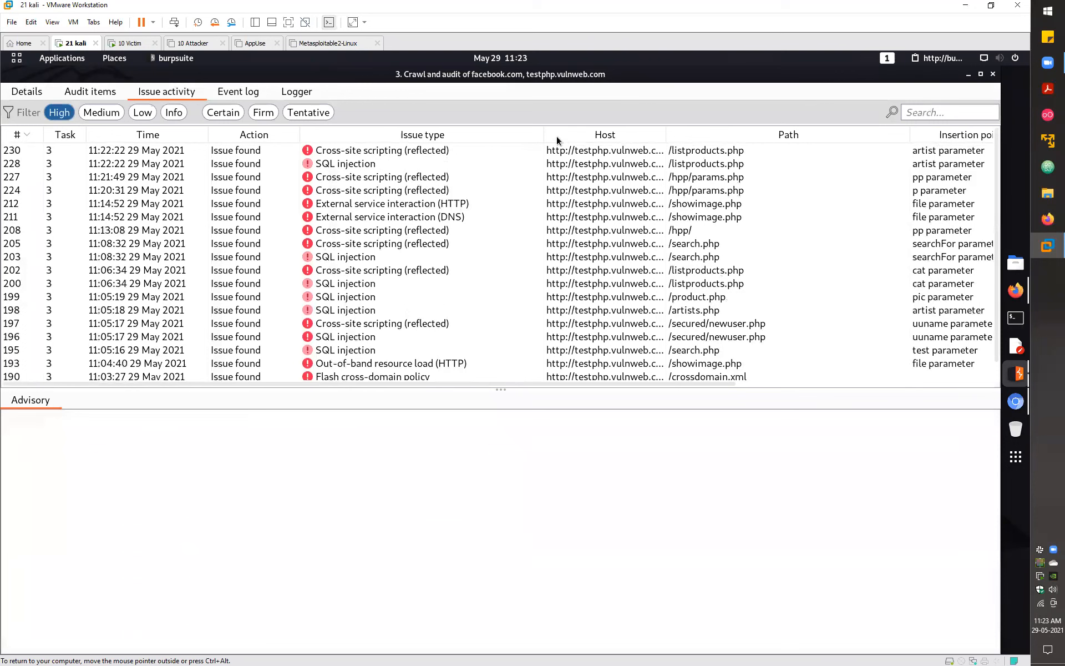
{"action": "left_click_drag", "start_coordinate": [544, 135], "coordinate": [577, 135]}
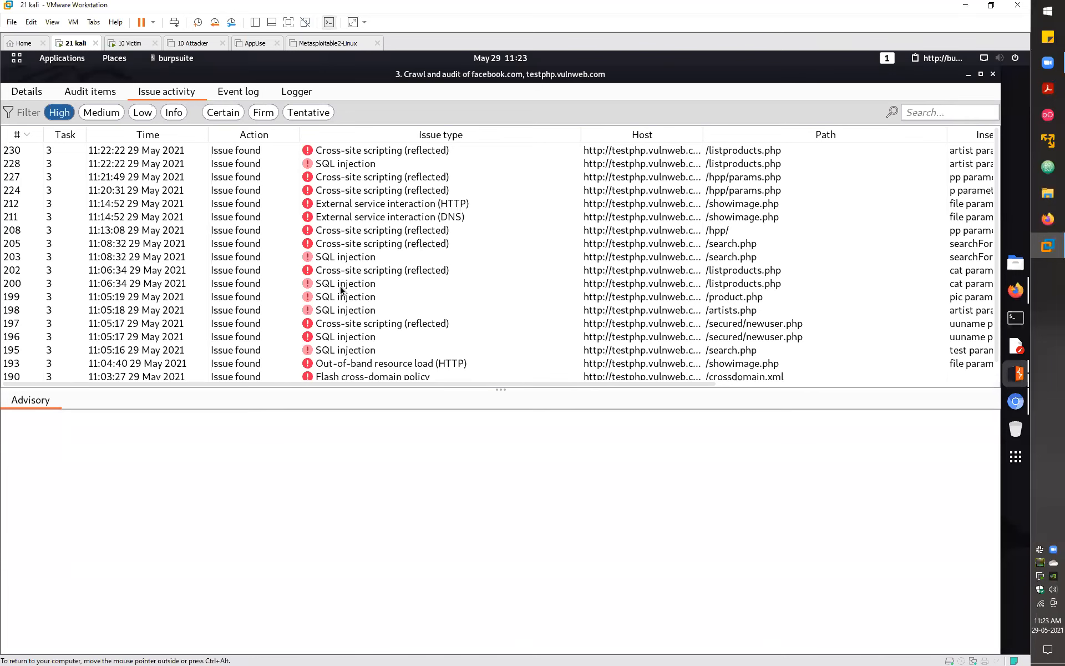
{"action": "scroll", "coordinate": [328, 347], "scroll_direction": "down", "scroll_amount": 1}
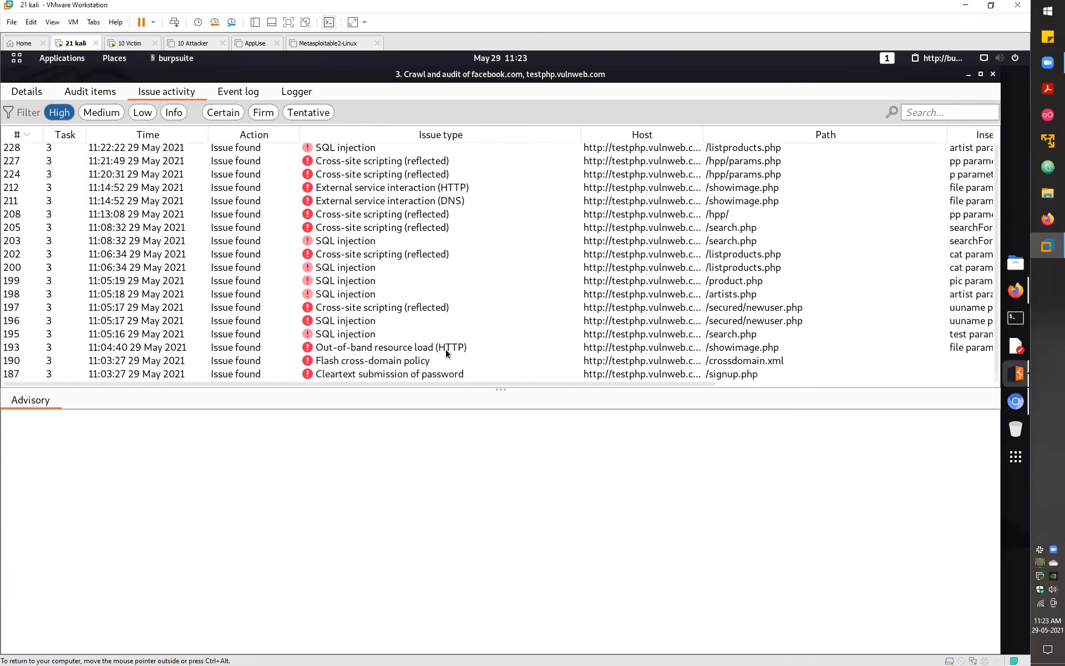